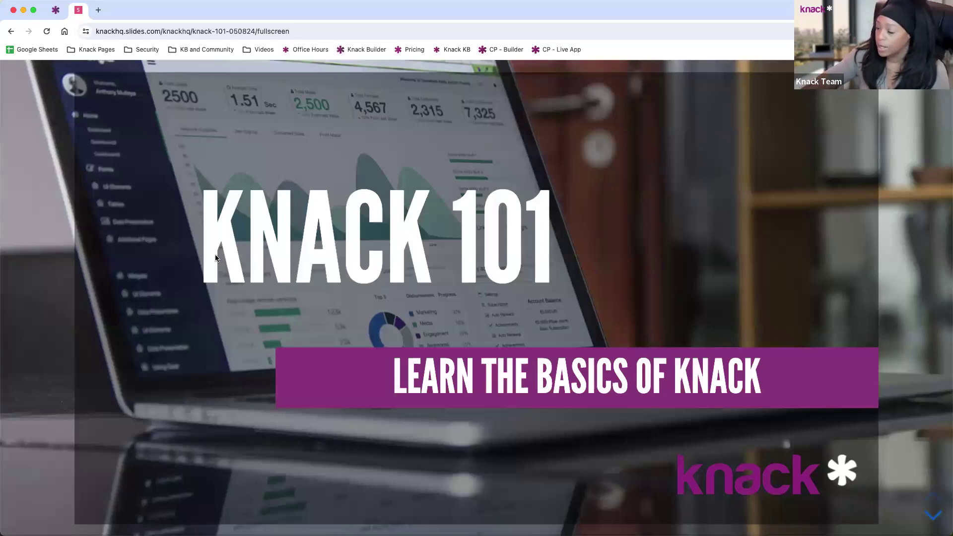
# - Advance two slides, through the presenter slide, to 'What to Expect?'
pyautogui.click(928, 517)
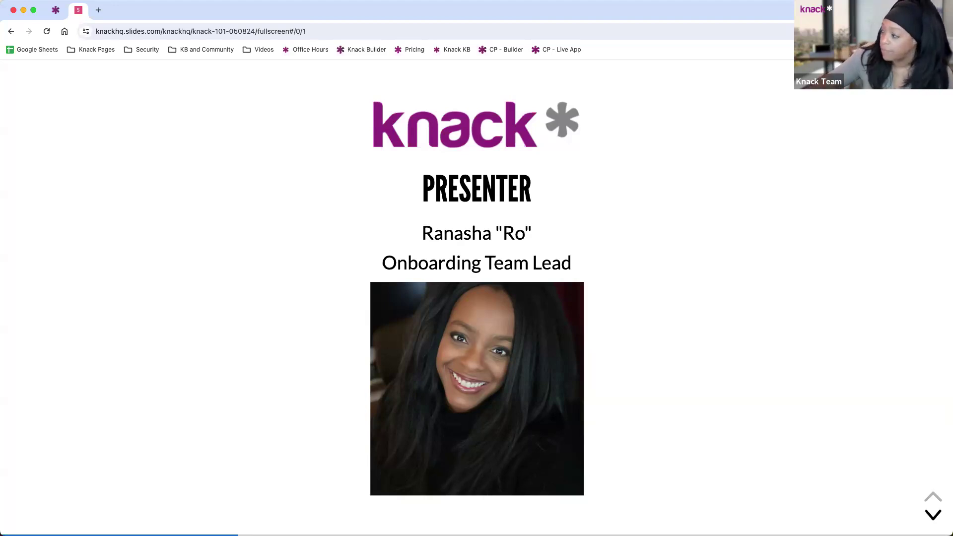
pyautogui.click(932, 517)
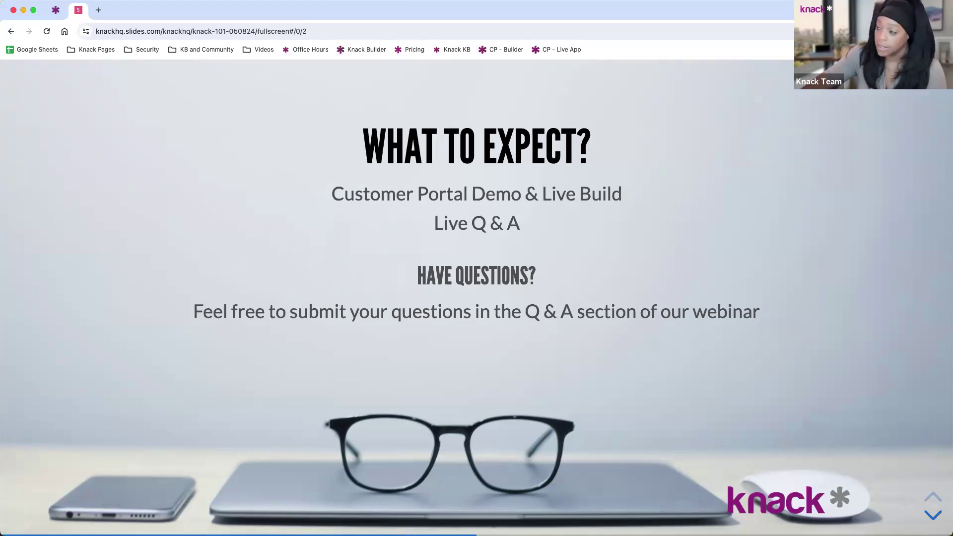
# - Load the 'CP - Live App' bookmark in a new browser tab
pyautogui.click(98, 10)
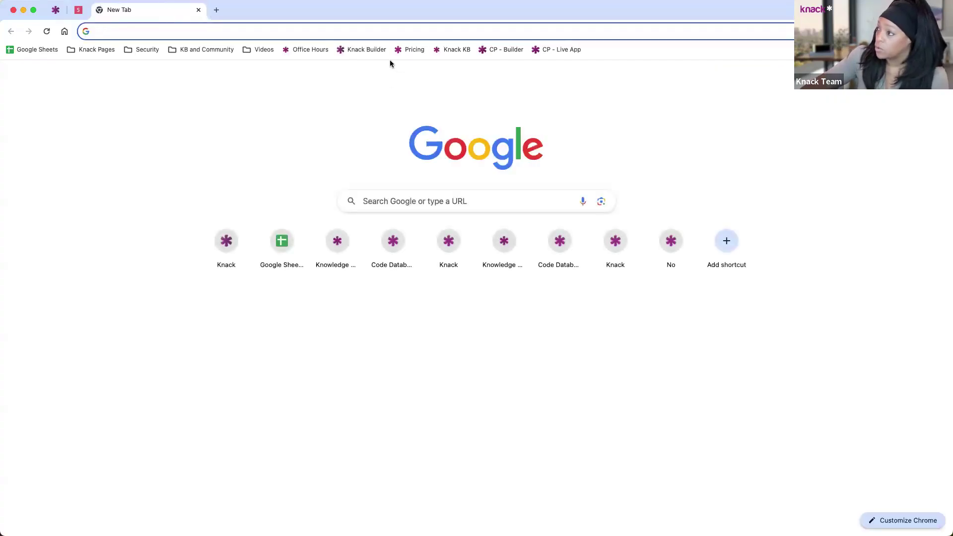
pyautogui.click(548, 49)
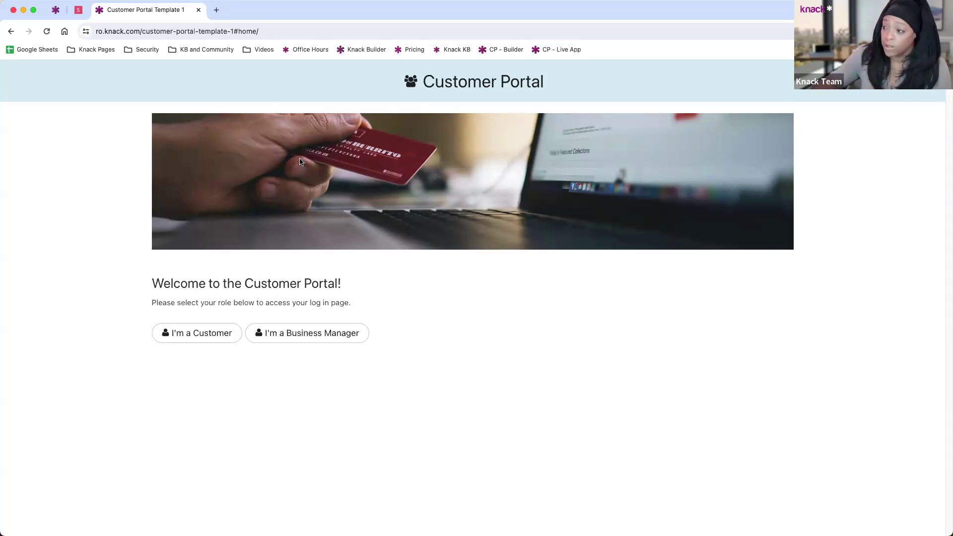
# - Log in as a customer with the sample email and password, then view the first request's details
pyautogui.click(200, 334)
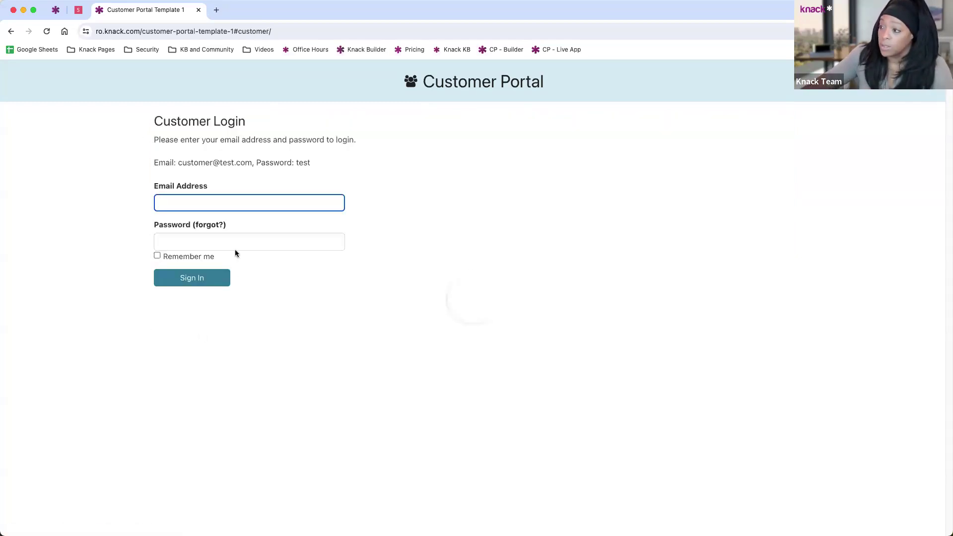
pyautogui.moveTo(177, 162); pyautogui.dragTo(253, 163)
pyautogui.press('super+c')
pyautogui.click(211, 201)
pyautogui.press('super+v')
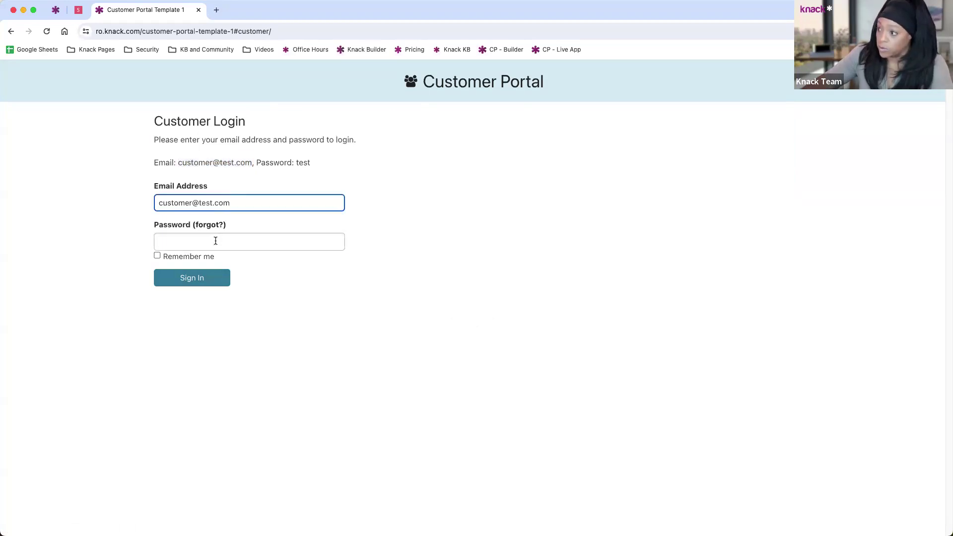
pyautogui.click(215, 242)
pyautogui.write('test')
pyautogui.press('Return')
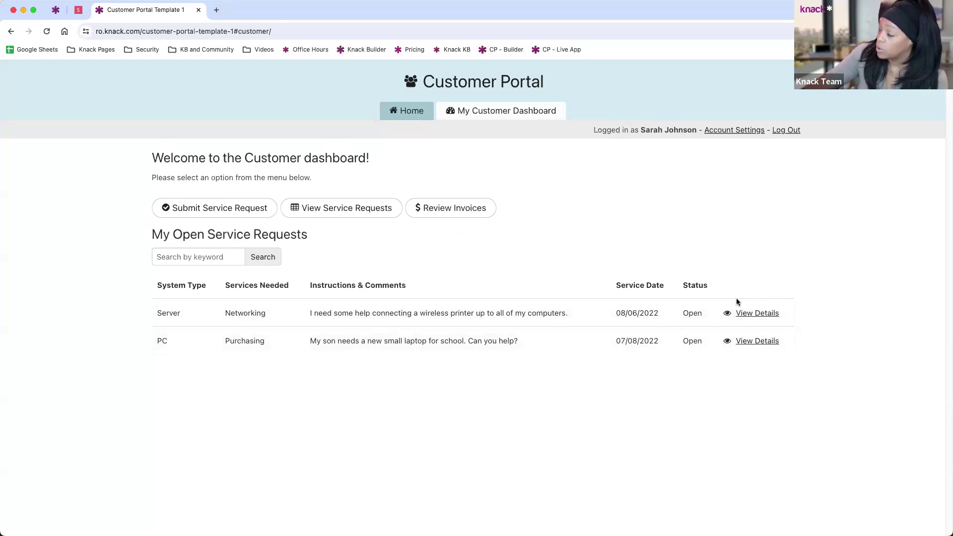
pyautogui.click(750, 313)
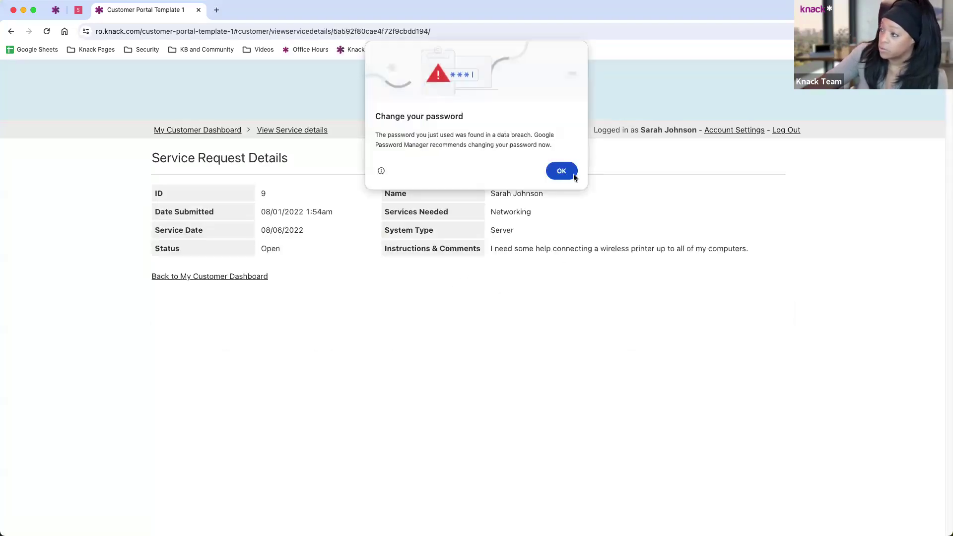
pyautogui.click(564, 169)
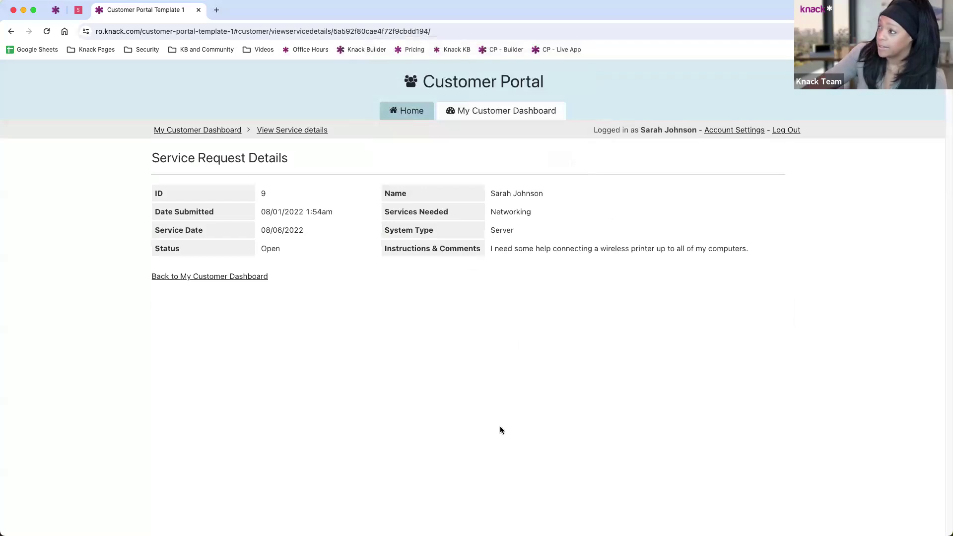
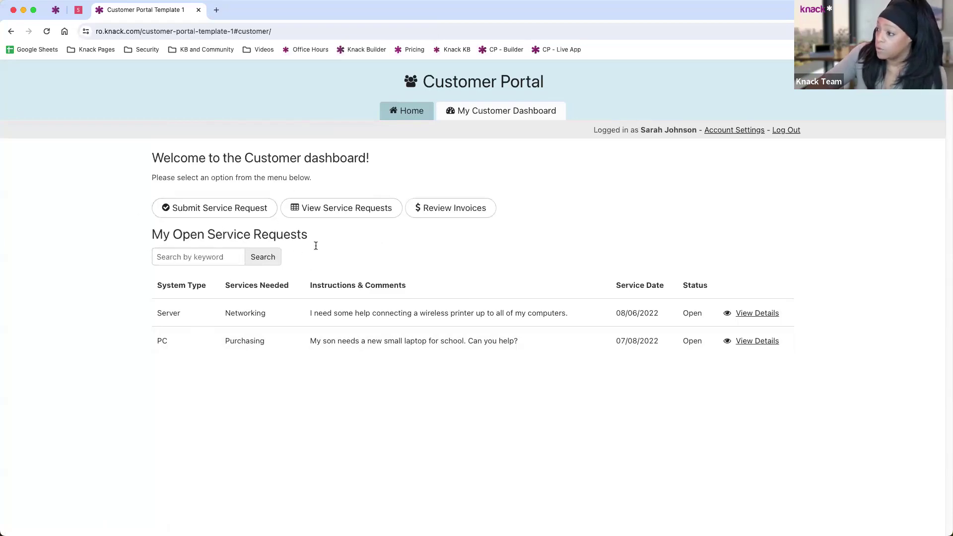
# - Submit a Purchasing service request dated 05/10/2024 with comment 'Test', then return to the dashboard
pyautogui.click(233, 208)
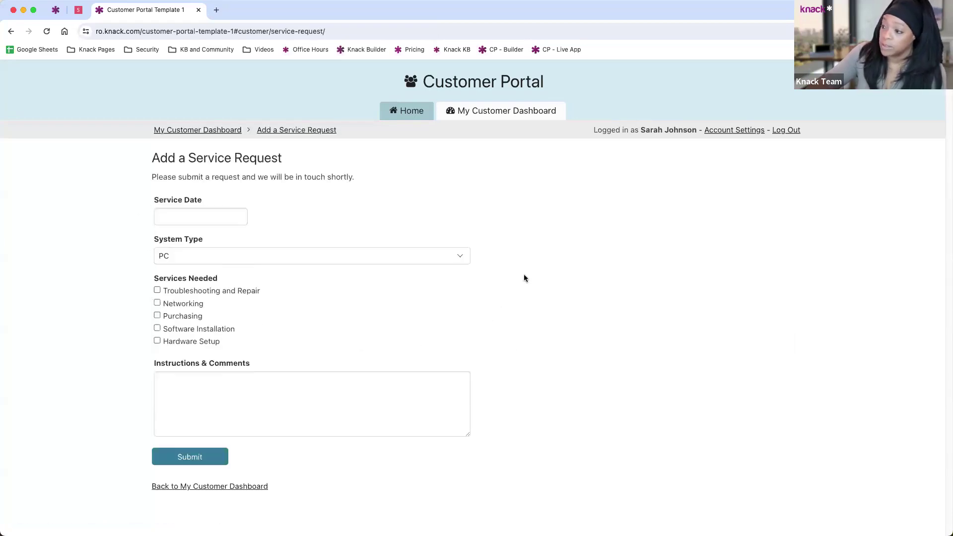
pyautogui.click(226, 217)
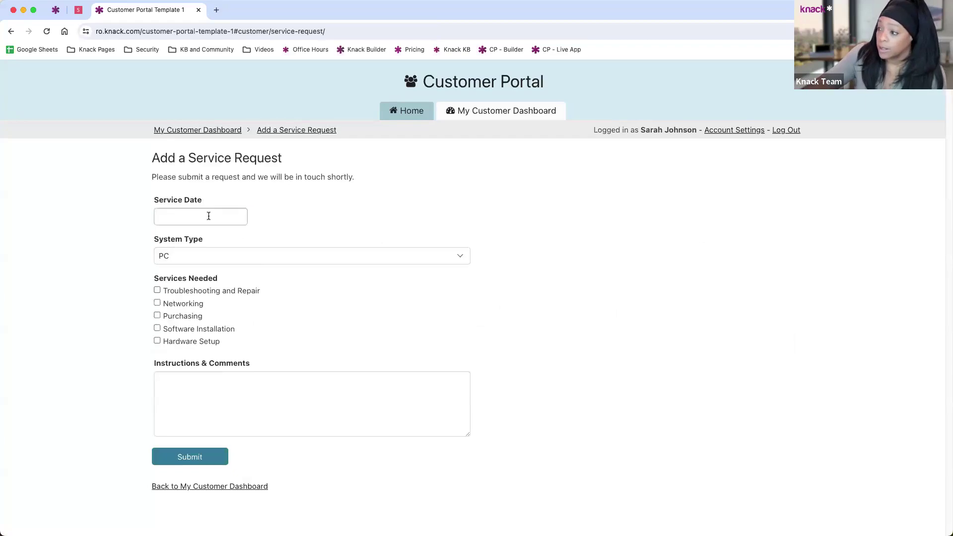
pyautogui.click(254, 292)
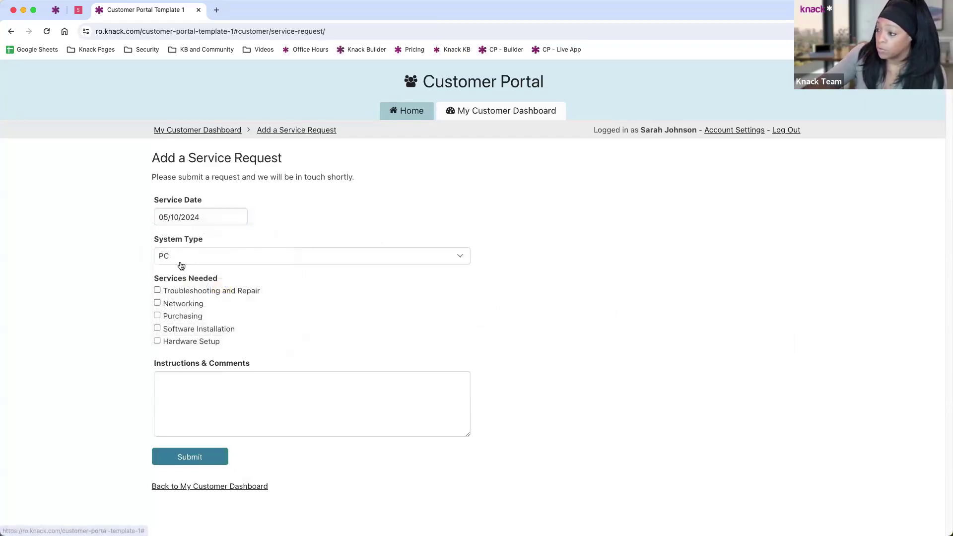
pyautogui.click(157, 315)
pyautogui.click(168, 402)
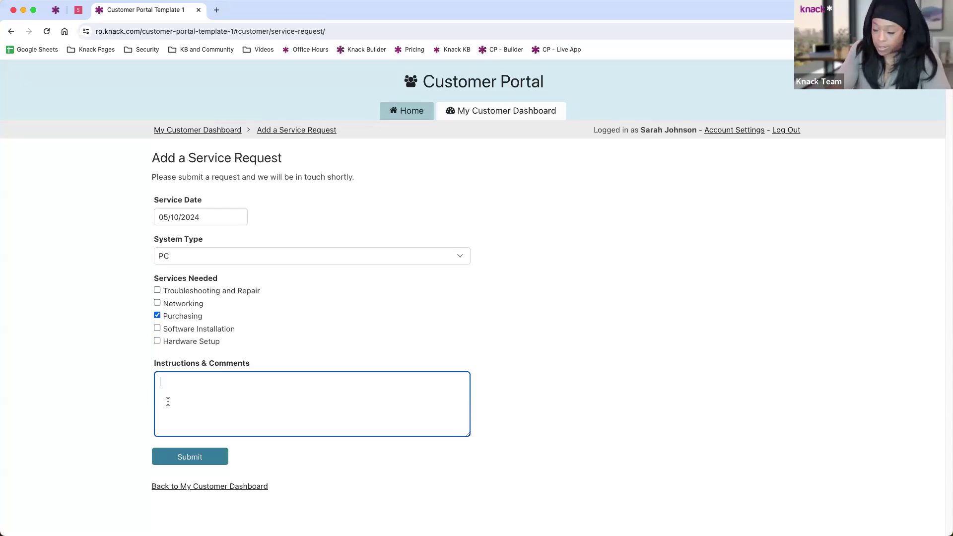
pyautogui.write('Test')
pyautogui.click(169, 460)
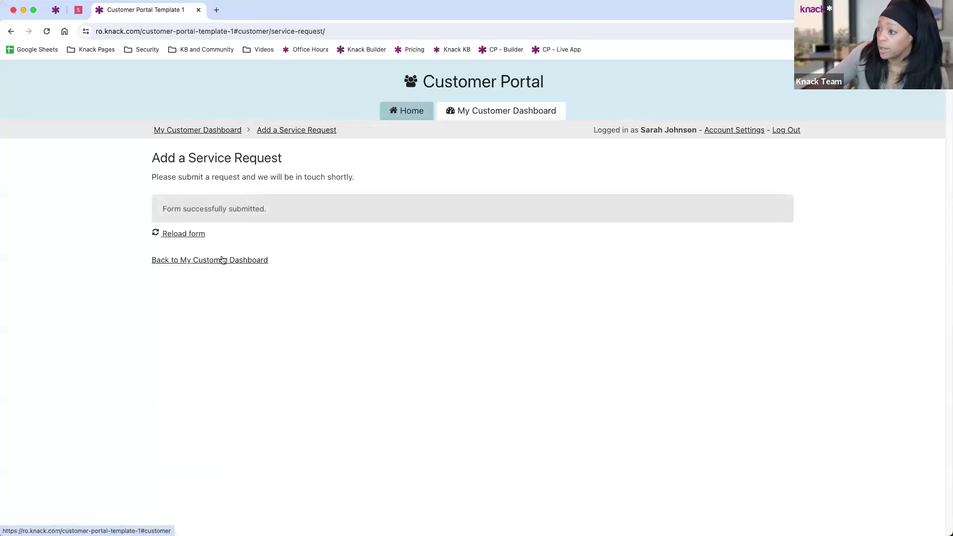
pyautogui.click(223, 260)
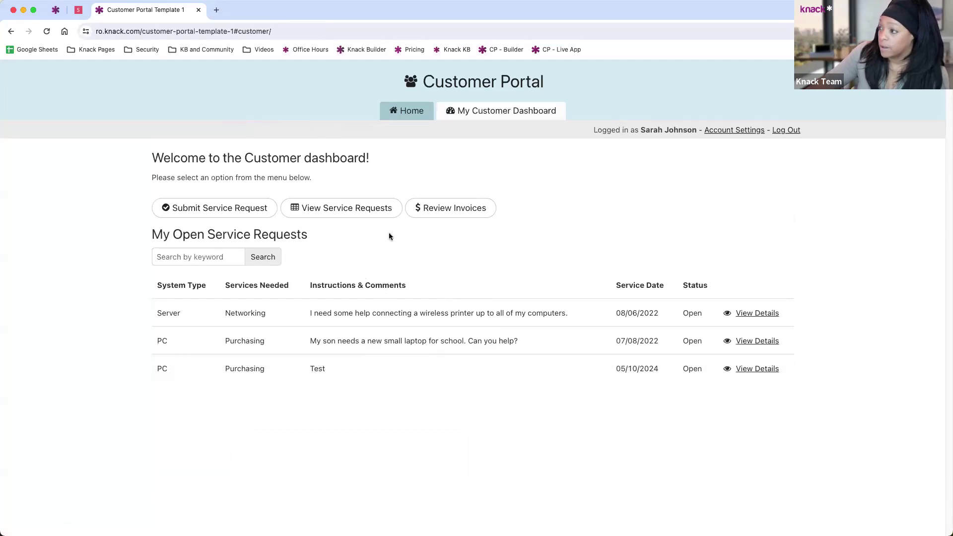
pyautogui.click(359, 212)
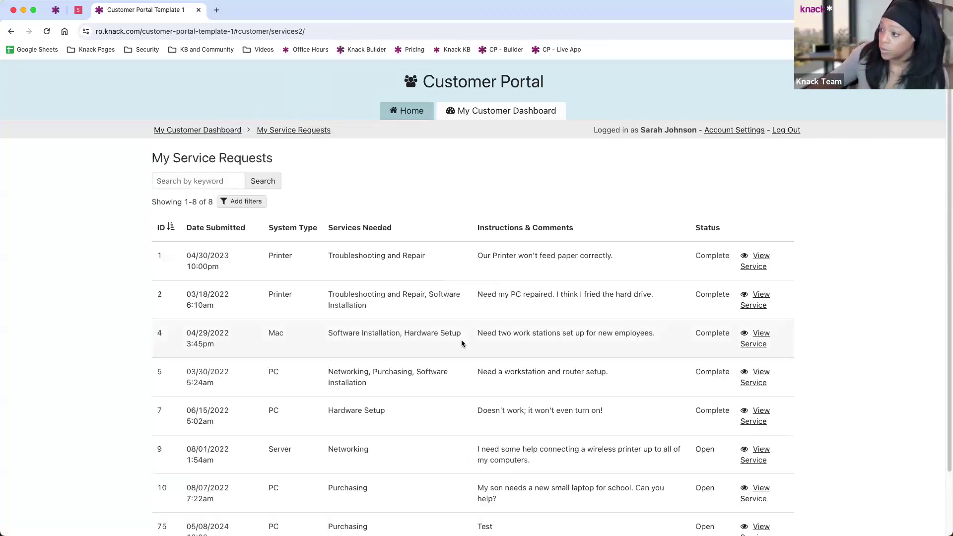
pyautogui.scroll(-3, 377, 276)
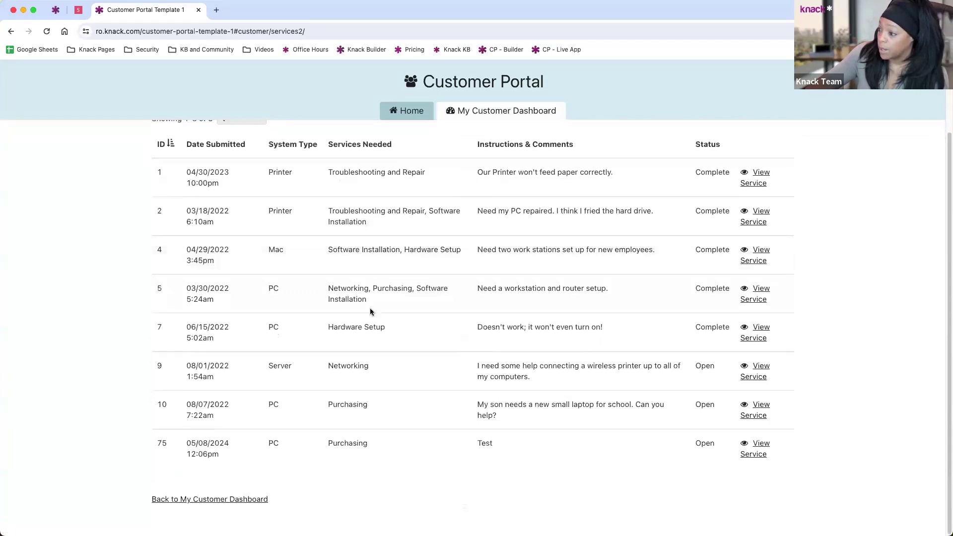
pyautogui.scroll(2, 336, 419)
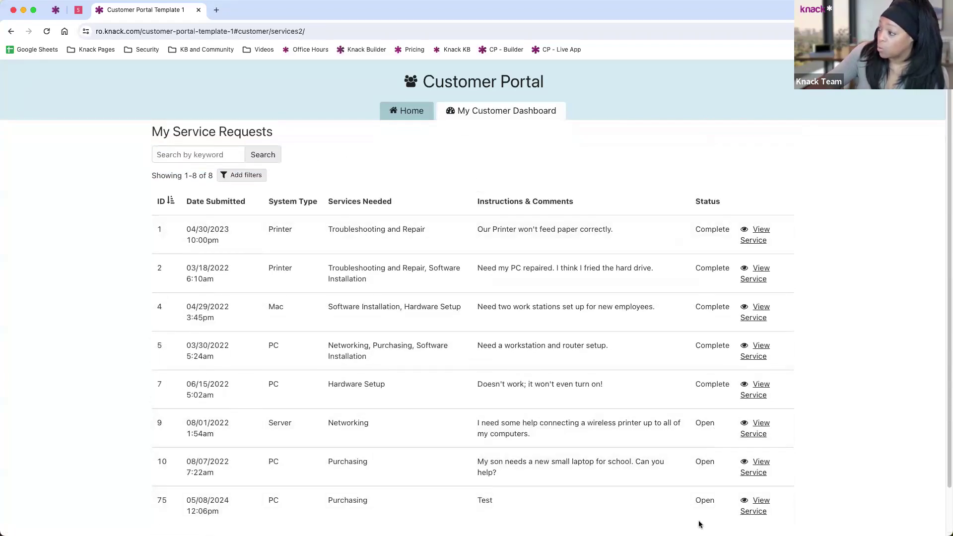
pyautogui.scroll(1, 695, 308)
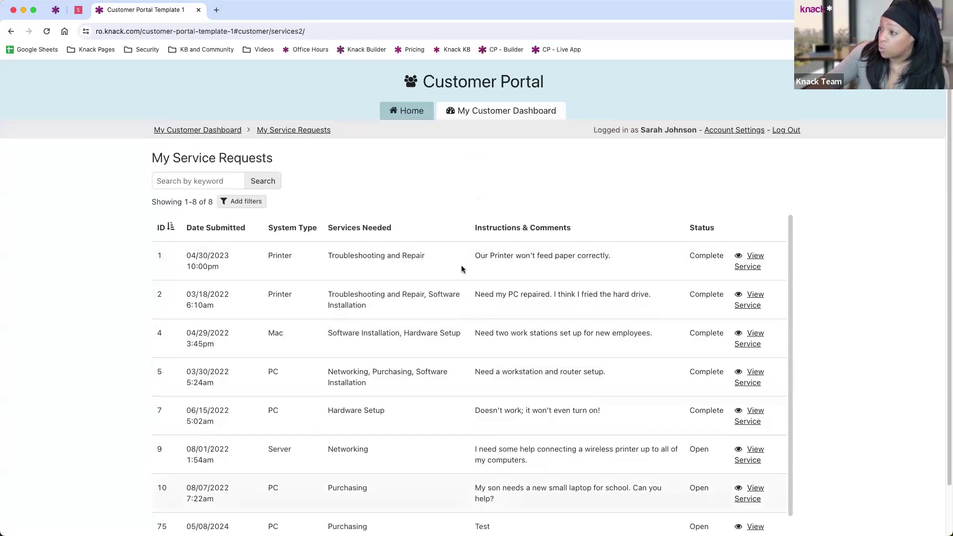
pyautogui.click(212, 132)
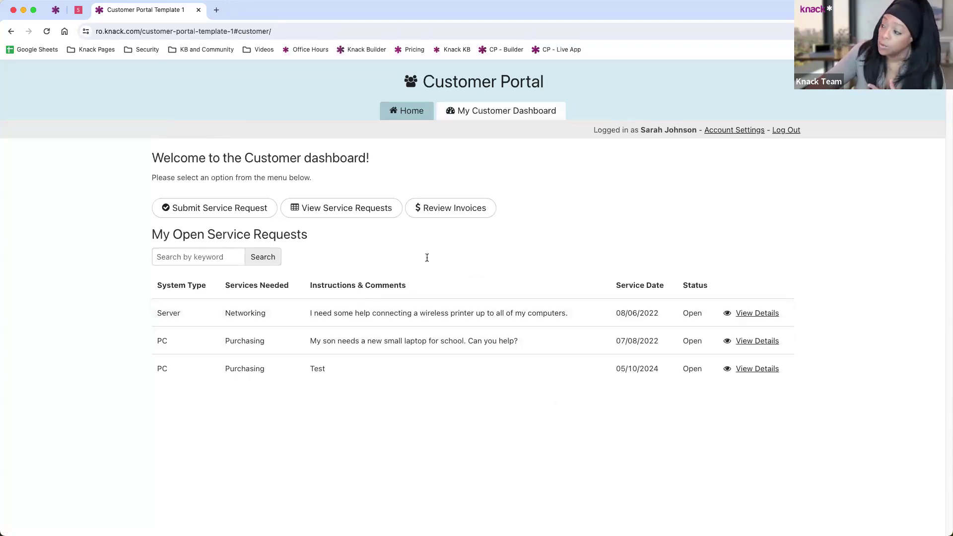
pyautogui.click(341, 208)
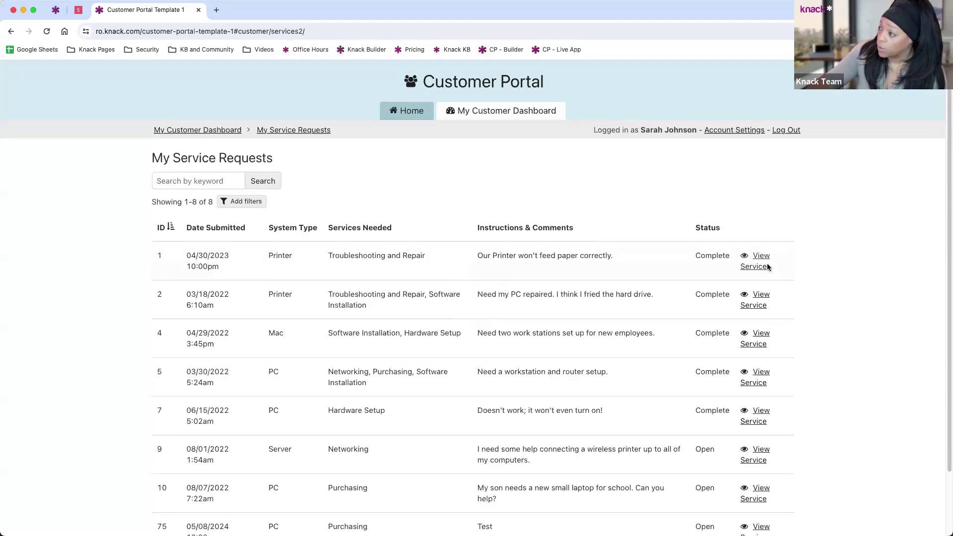
pyautogui.click(758, 259)
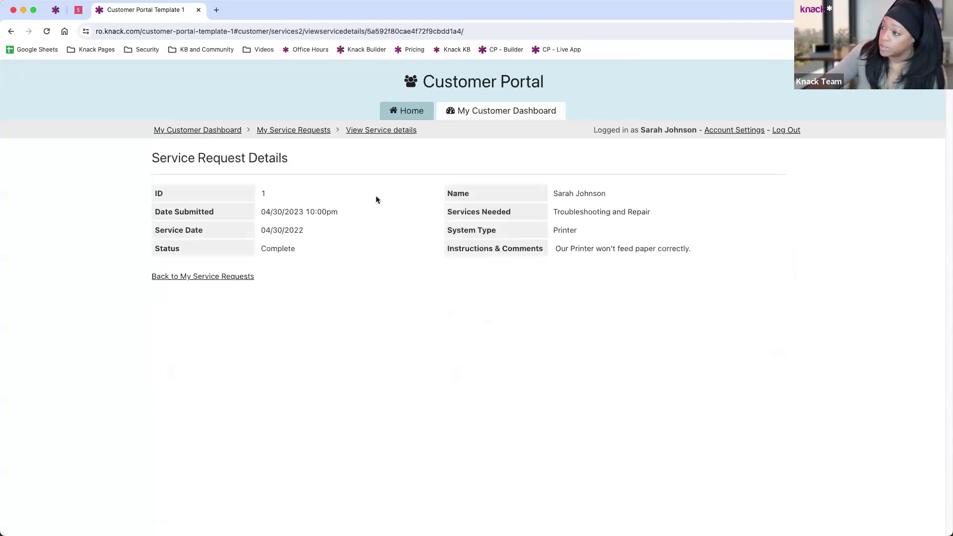
pyautogui.click(240, 276)
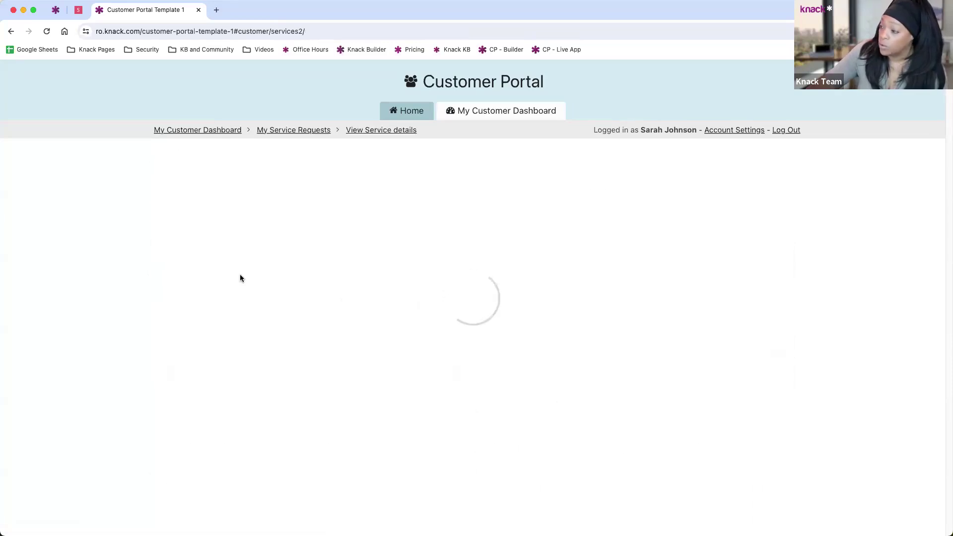
pyautogui.click(203, 129)
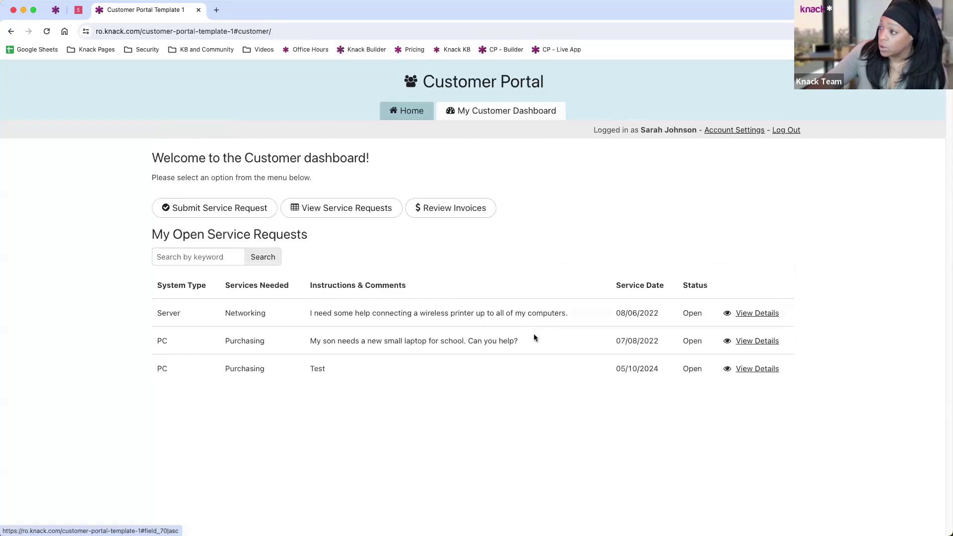
pyautogui.click(457, 207)
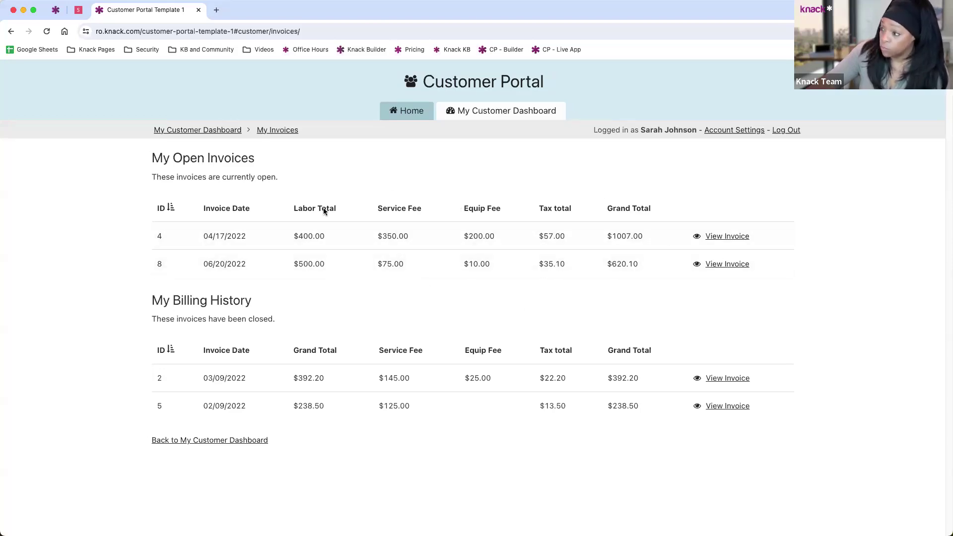
pyautogui.click(716, 237)
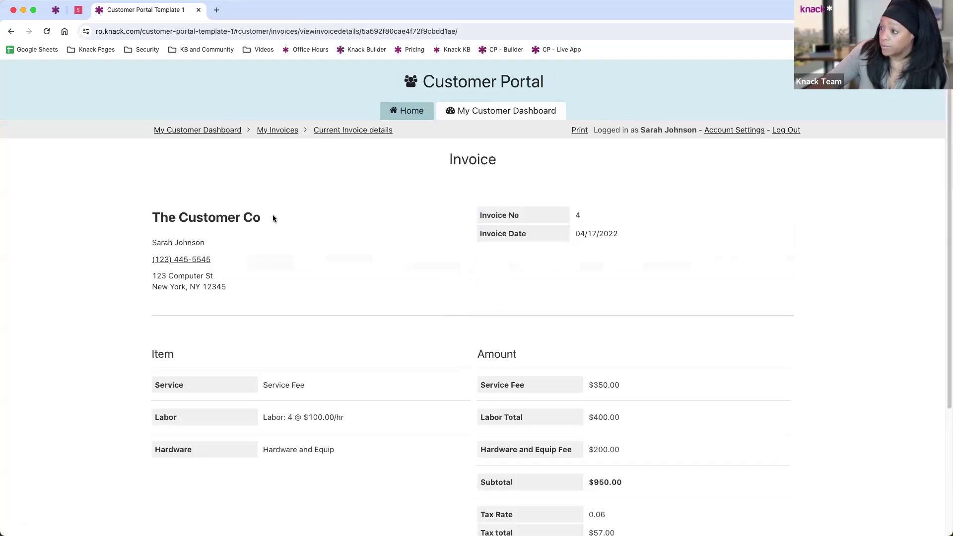
pyautogui.scroll(-5, 452, 277)
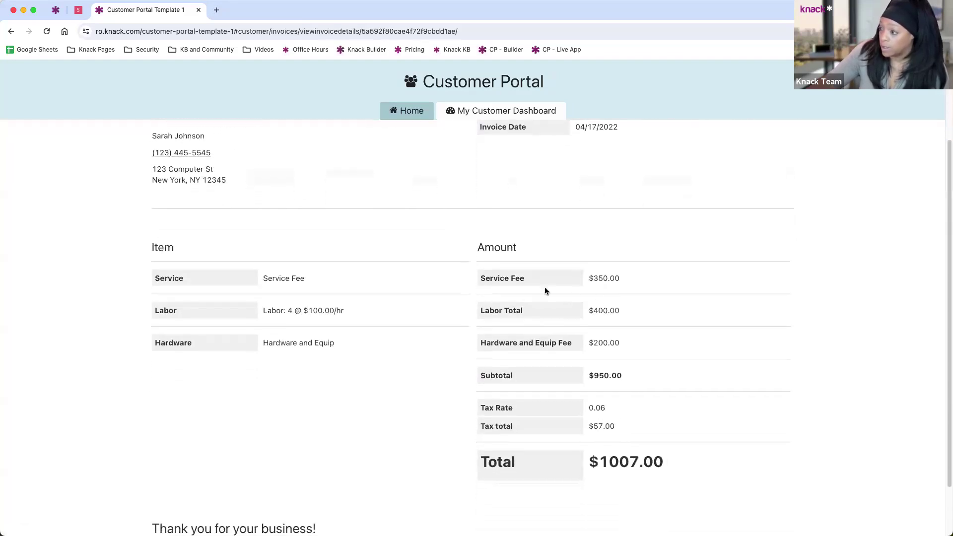
pyautogui.scroll(-1, 538, 404)
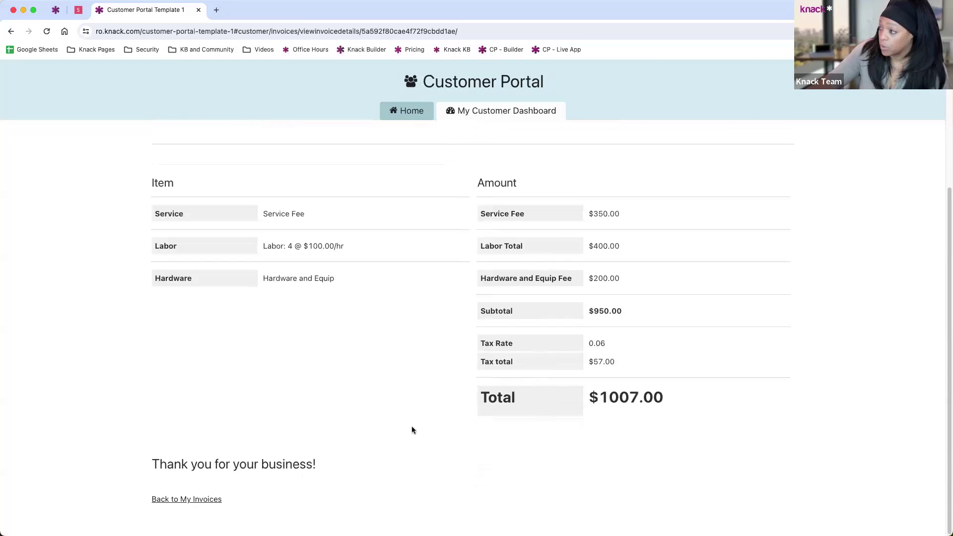
pyautogui.scroll(6, 422, 421)
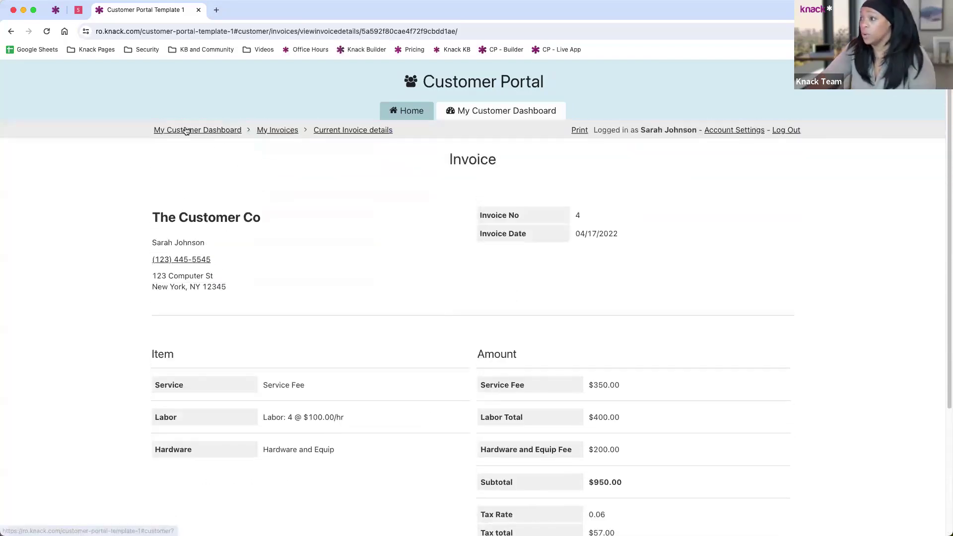
pyautogui.click(186, 131)
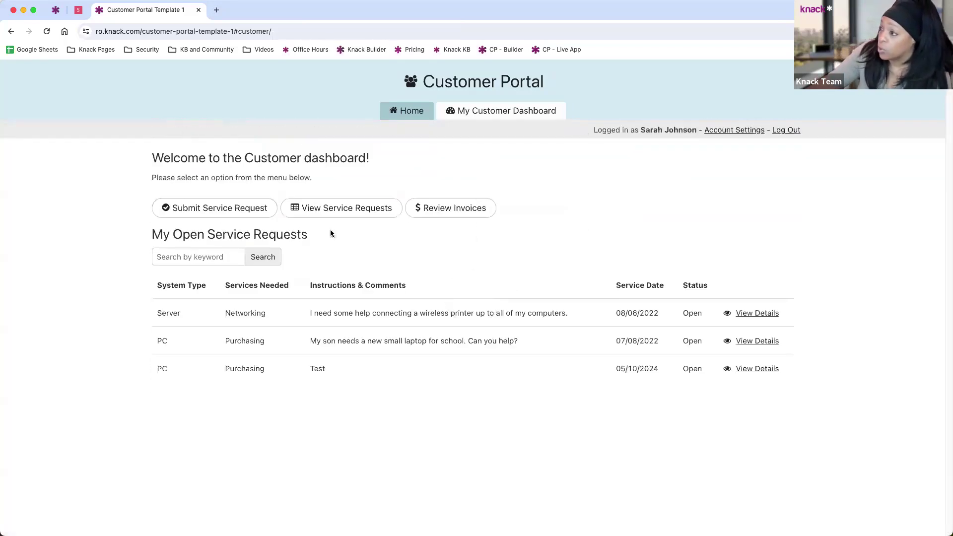
# - Open the Business Manager login page and copy the demo manager's email hint
pyautogui.click(400, 115)
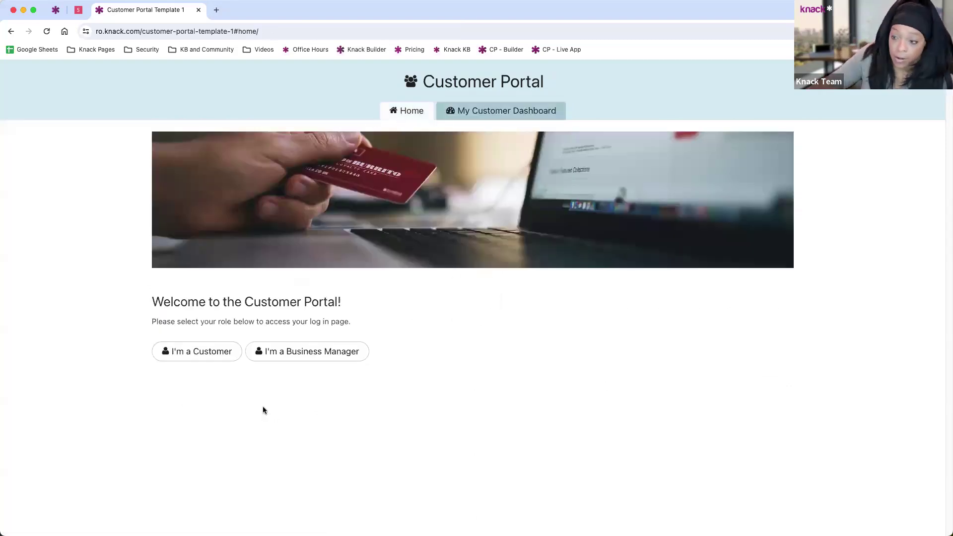
pyautogui.click(308, 351)
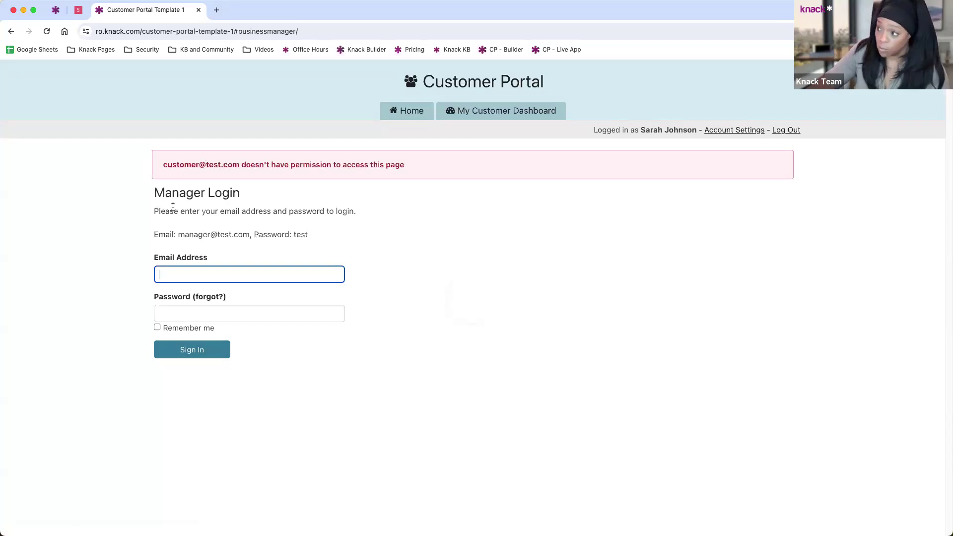
pyautogui.click(190, 231)
pyautogui.moveTo(190, 232); pyautogui.dragTo(242, 234)
pyautogui.click(184, 233)
pyautogui.press('super+c')
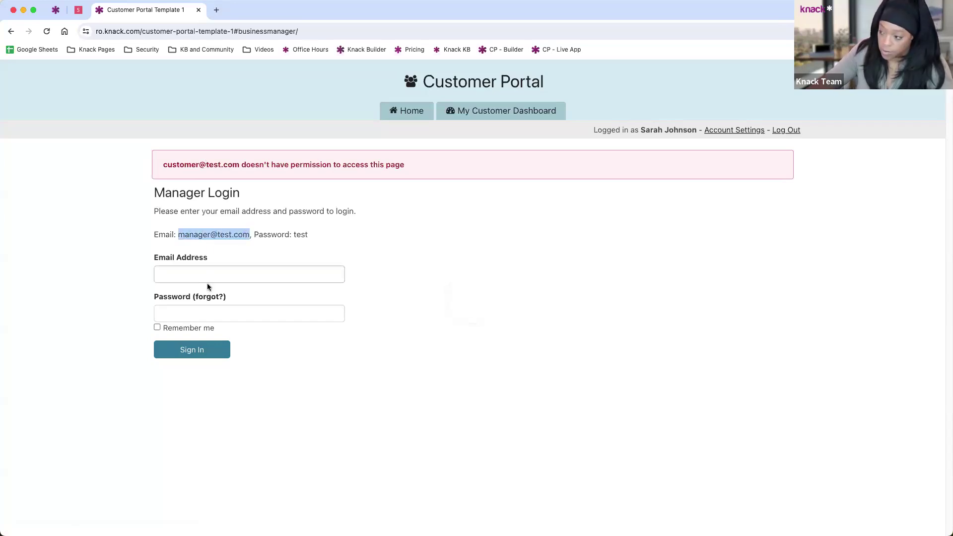
# - Sign in with the copied manager email and the account password
pyautogui.click(196, 273)
pyautogui.press('super+v')
pyautogui.click(193, 318)
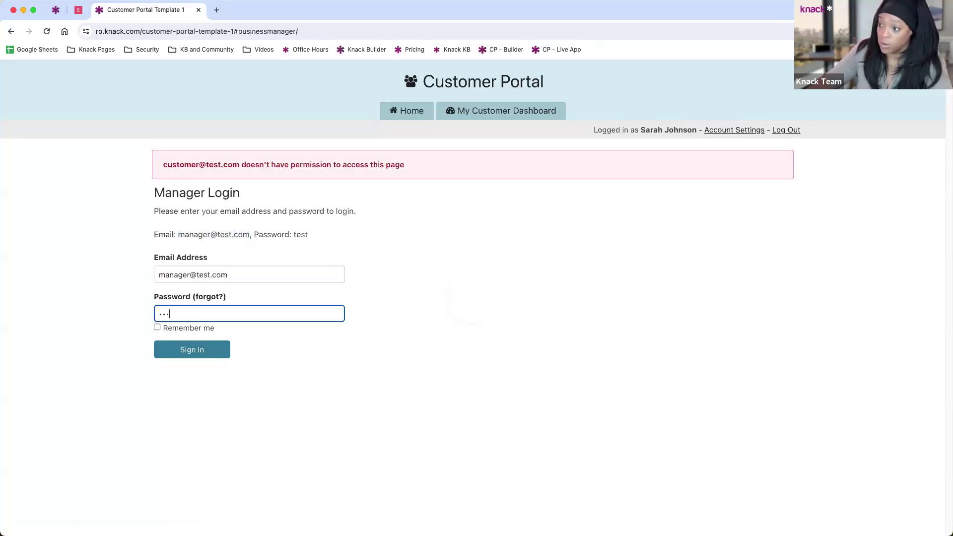
pyautogui.press('Return')
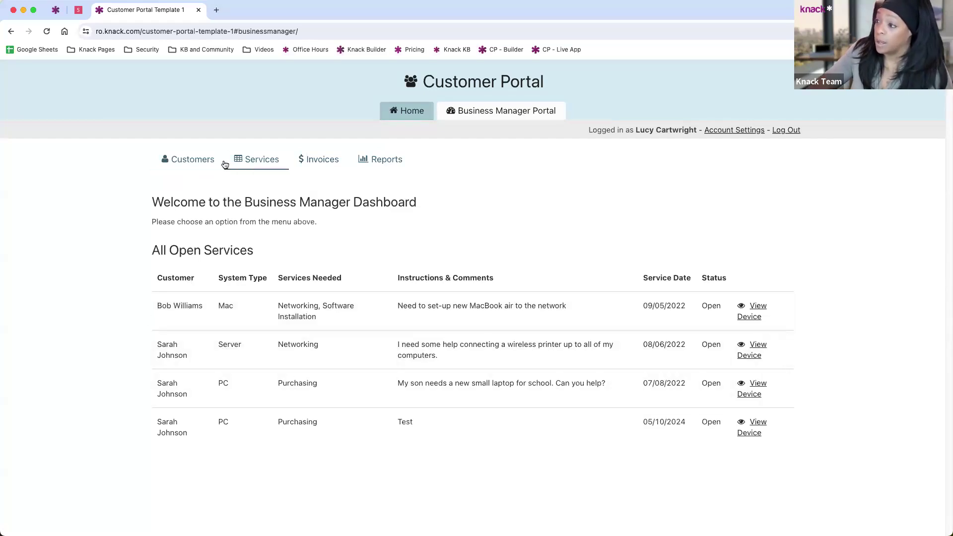
# - Browse the Services page's four open requests, including ID 75 'Test', and seven completed services
pyautogui.click(249, 163)
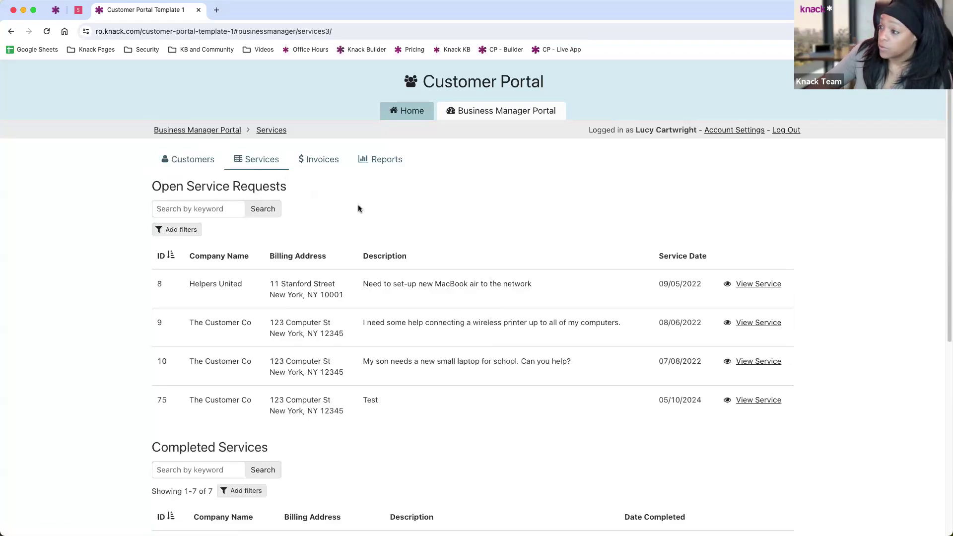
pyautogui.scroll(-7, 358, 204)
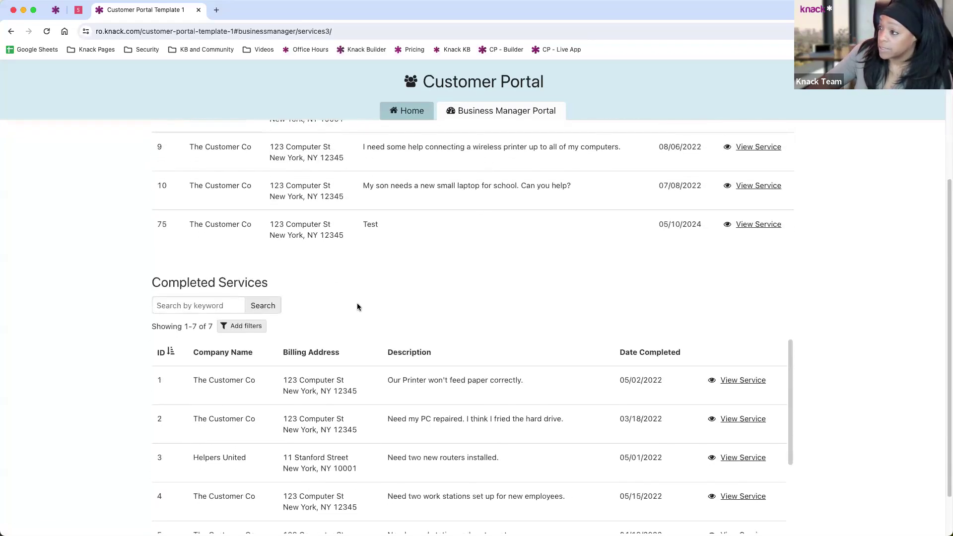
pyautogui.scroll(-1, 357, 307)
pyautogui.scroll(-1, 374, 304)
pyautogui.scroll(6, 494, 280)
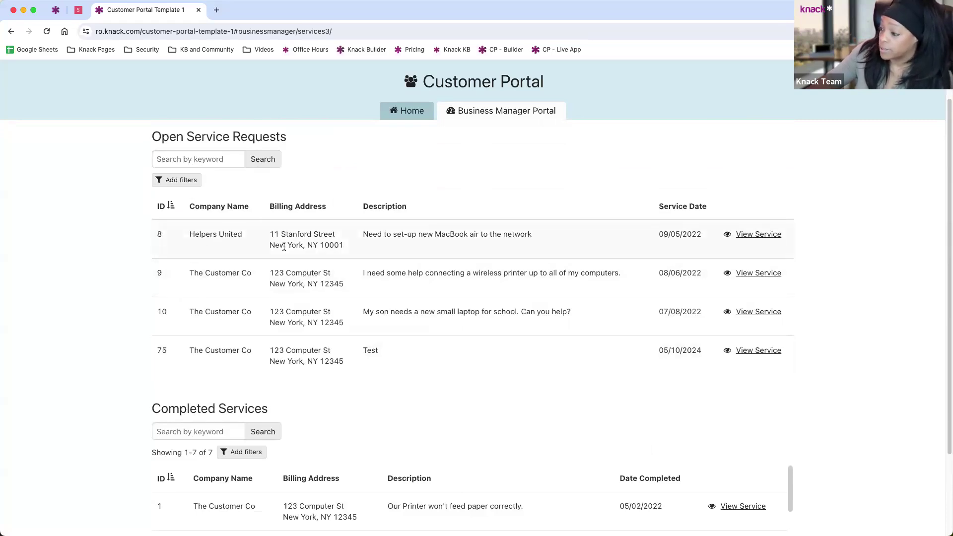
pyautogui.scroll(-5, 263, 297)
pyautogui.scroll(-2, 305, 282)
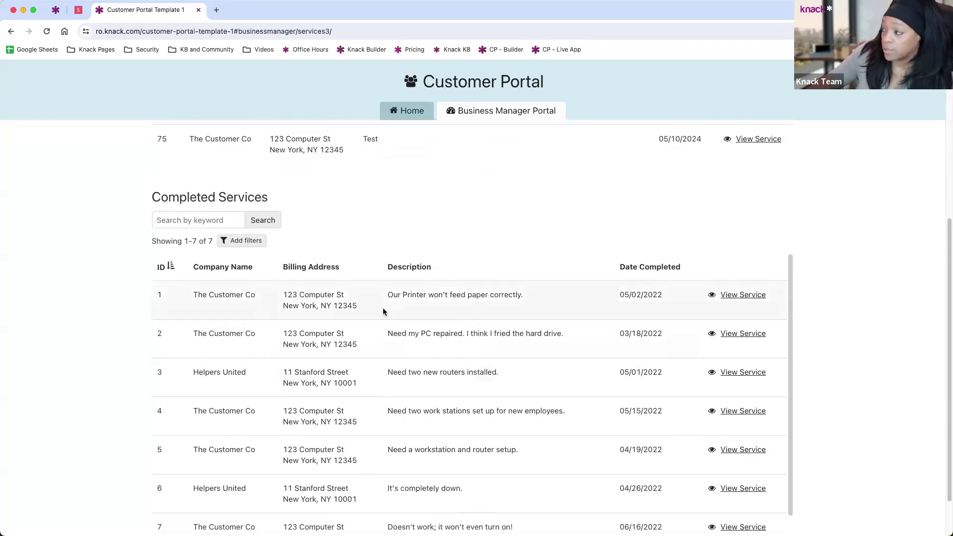
pyautogui.scroll(9, 380, 310)
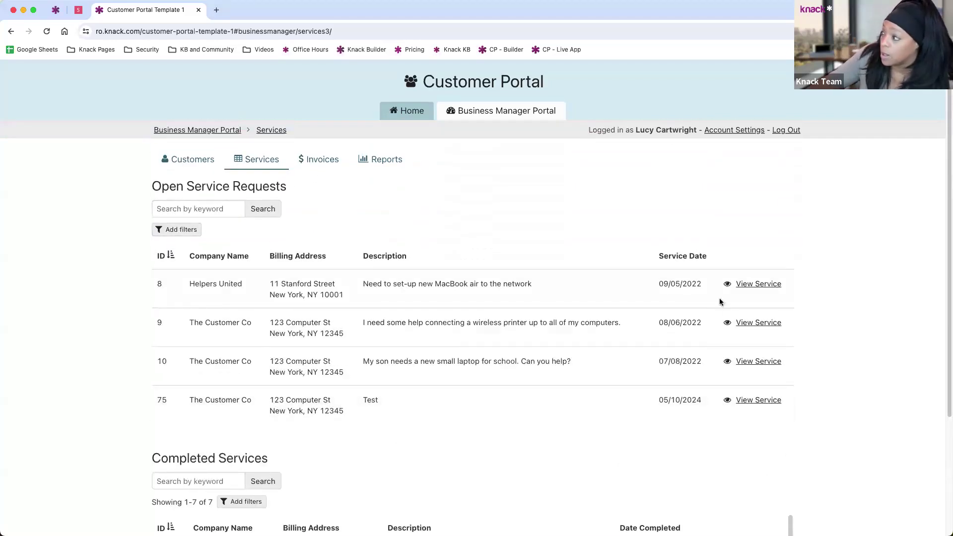
# - Open The Customer Co's details from the Customers list and review its services and invoices
pyautogui.click(177, 159)
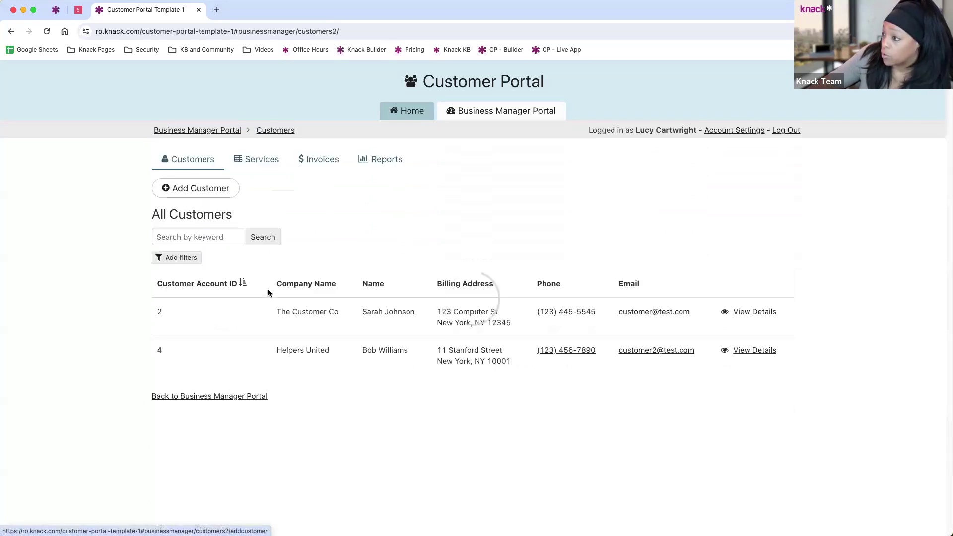
pyautogui.click(752, 315)
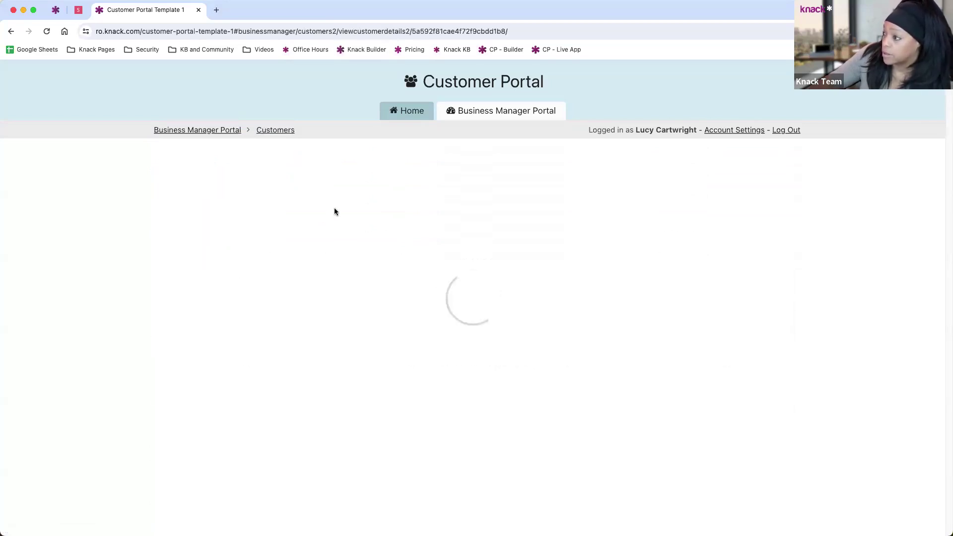
pyautogui.scroll(-1, 336, 212)
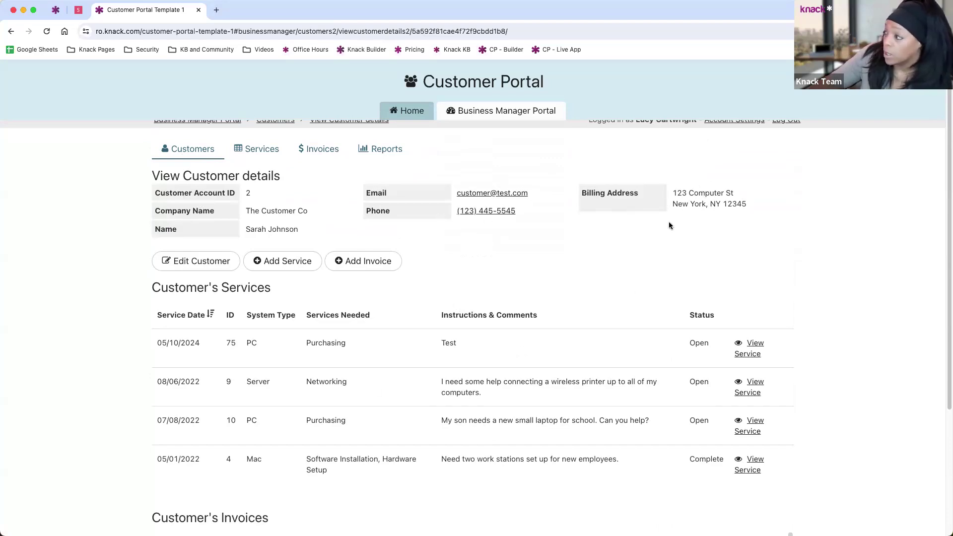
pyautogui.scroll(-5, 385, 220)
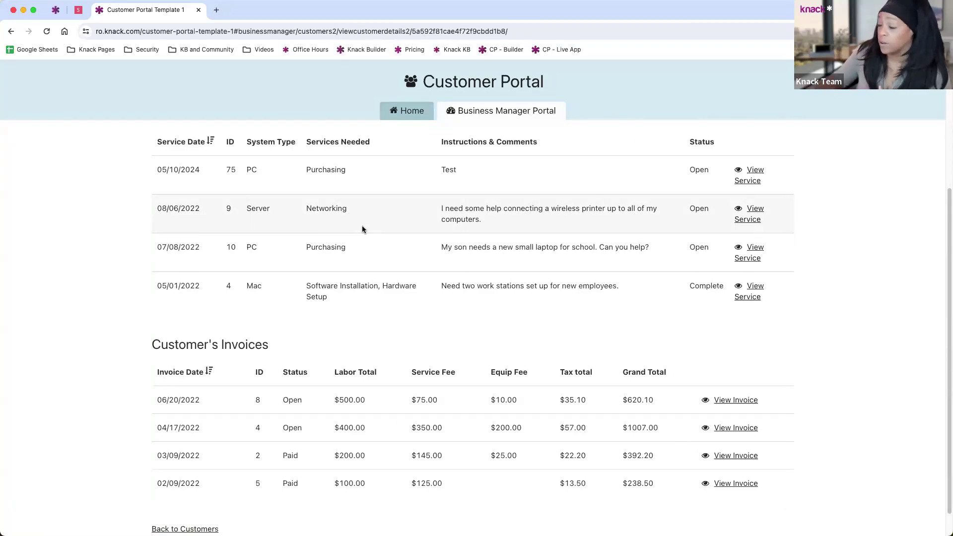
pyautogui.scroll(2, 374, 201)
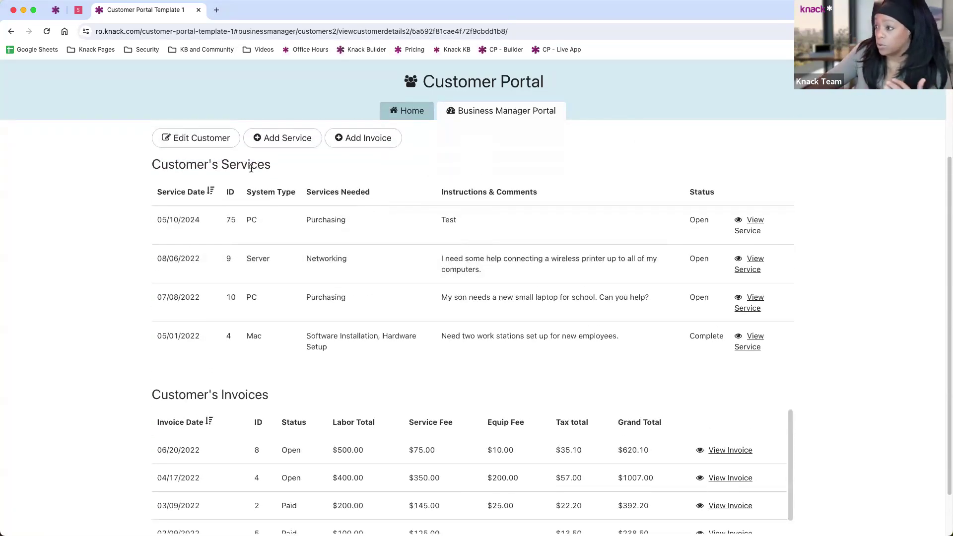
pyautogui.scroll(-1, 292, 238)
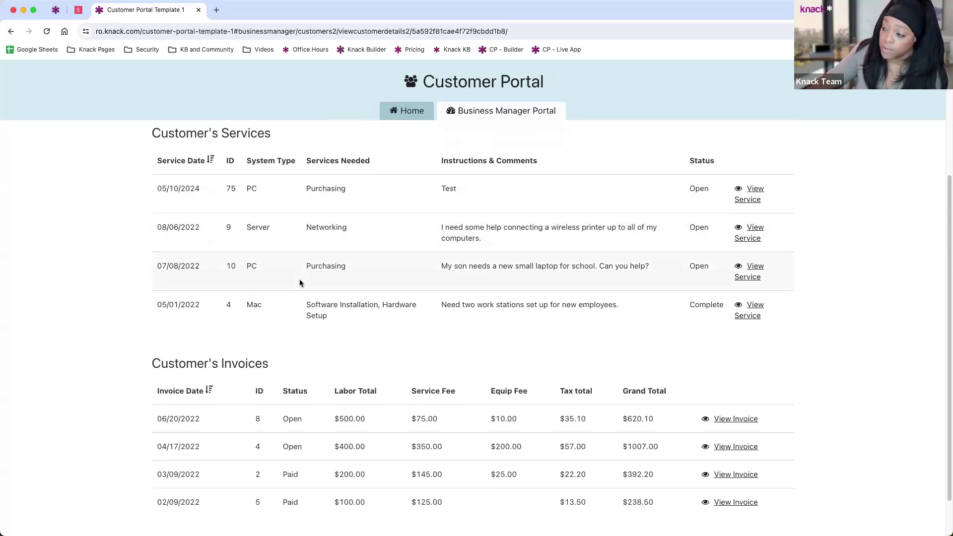
pyautogui.scroll(-1, 281, 307)
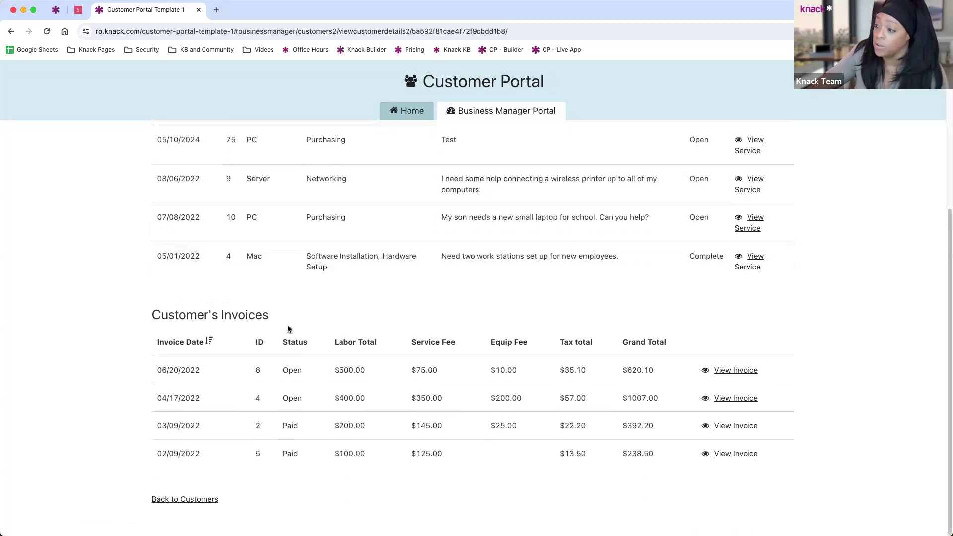
pyautogui.scroll(2, 329, 312)
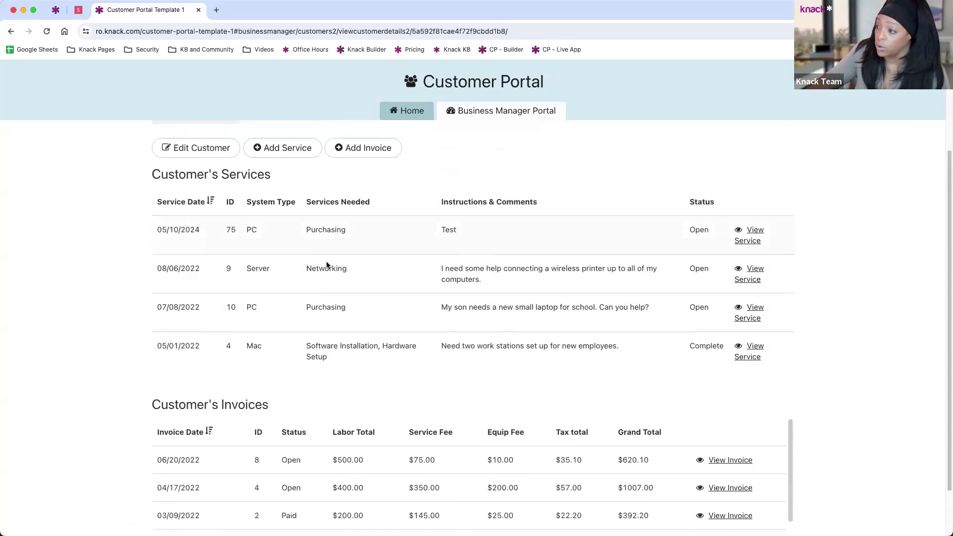
pyautogui.scroll(5, 329, 268)
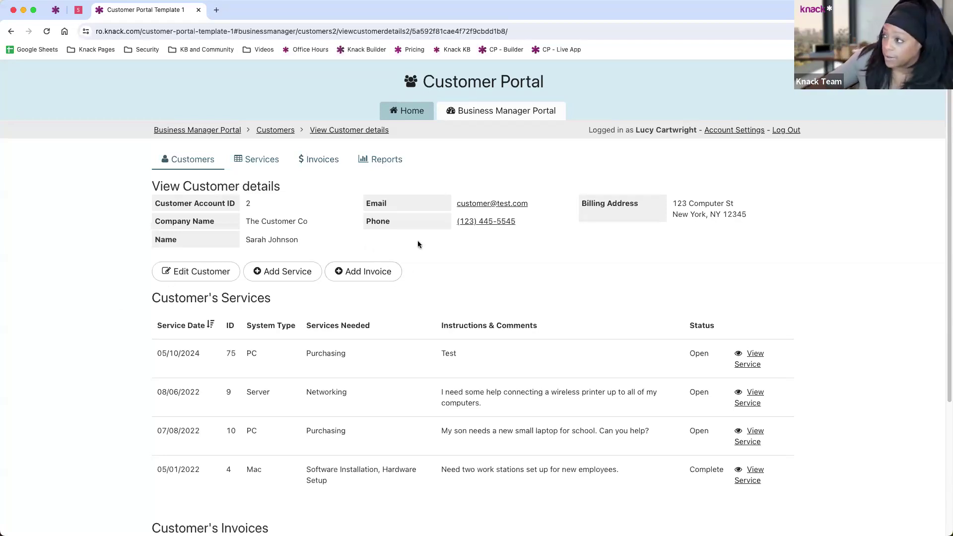
# - Look over the invoices list and Add Invoice form, then go to the Reports page charts
pyautogui.click(320, 161)
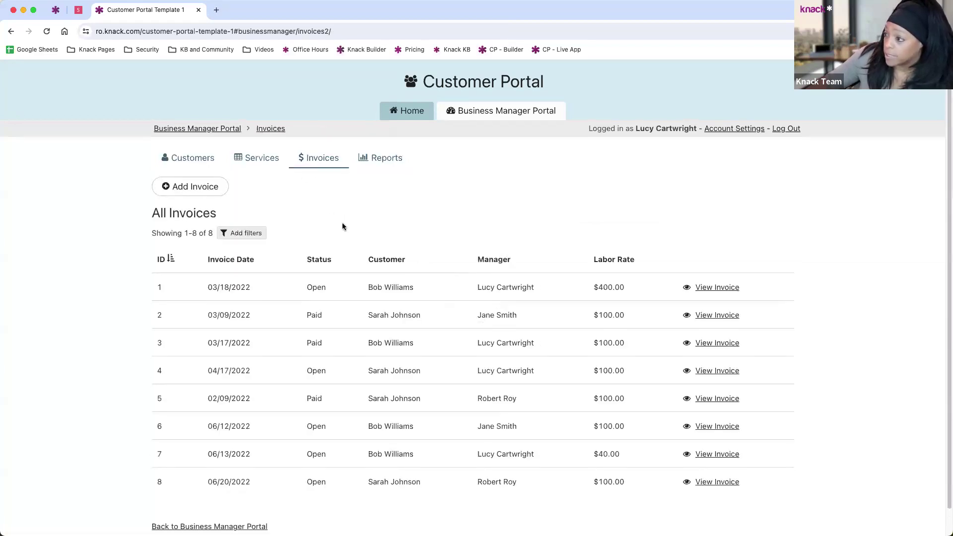
pyautogui.scroll(-1, 341, 222)
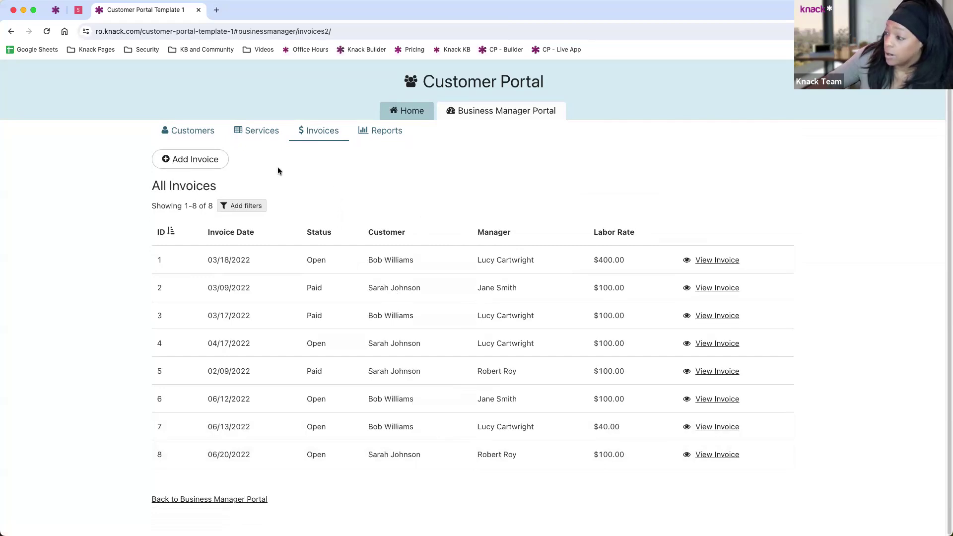
pyautogui.click(180, 163)
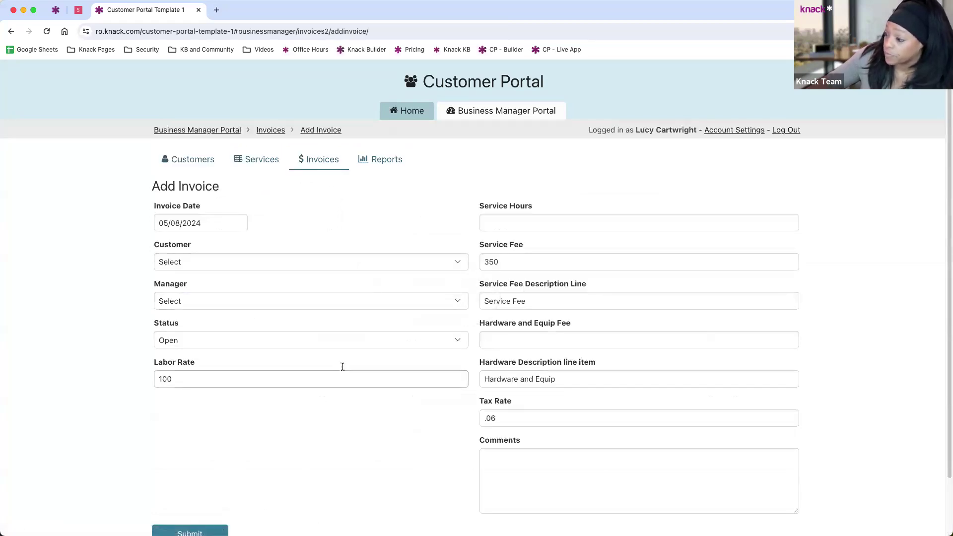
pyautogui.scroll(-2, 343, 367)
pyautogui.click(205, 498)
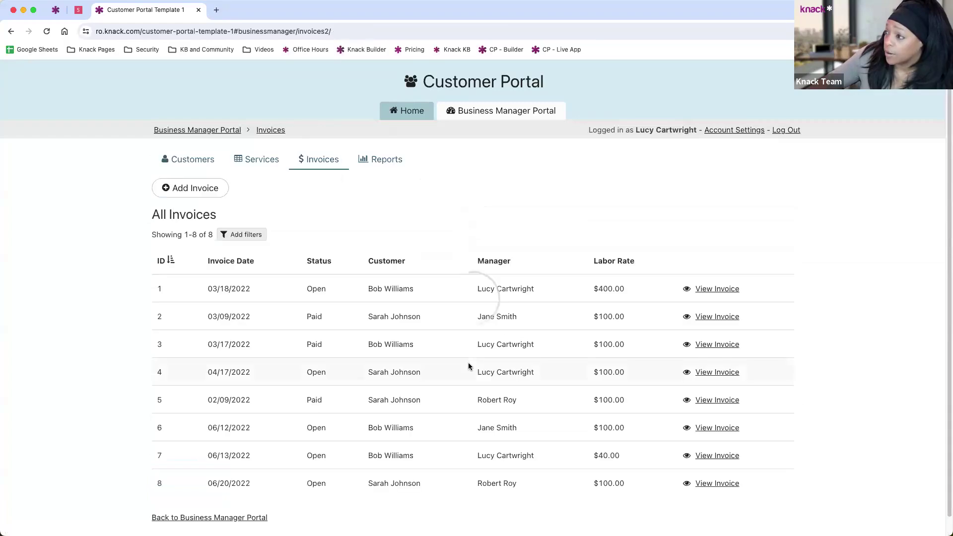
pyautogui.click(377, 159)
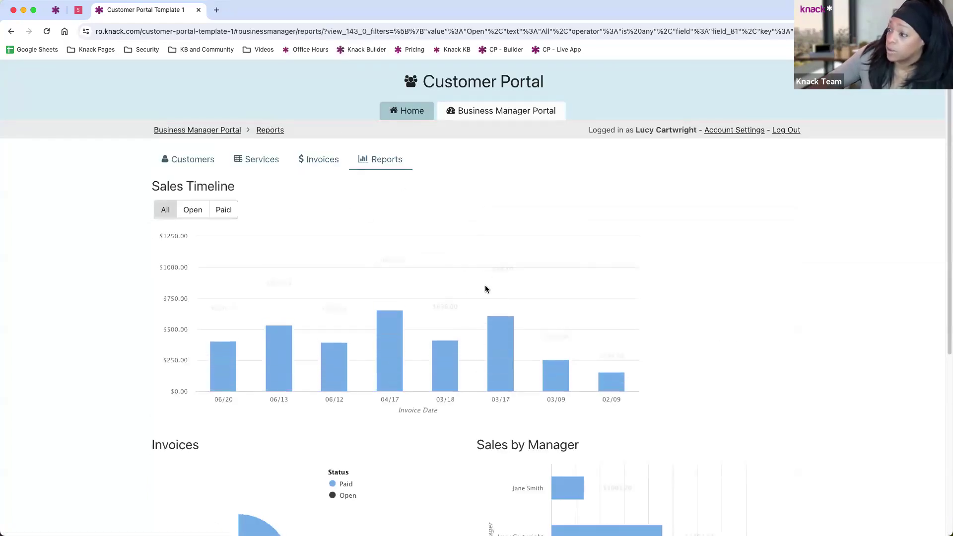
pyautogui.scroll(-4, 755, 244)
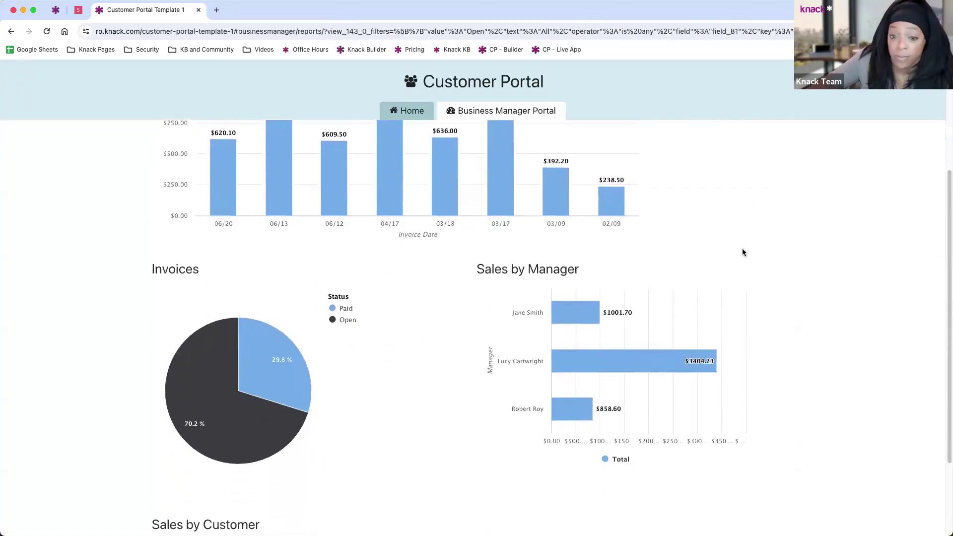
pyautogui.scroll(-3, 639, 270)
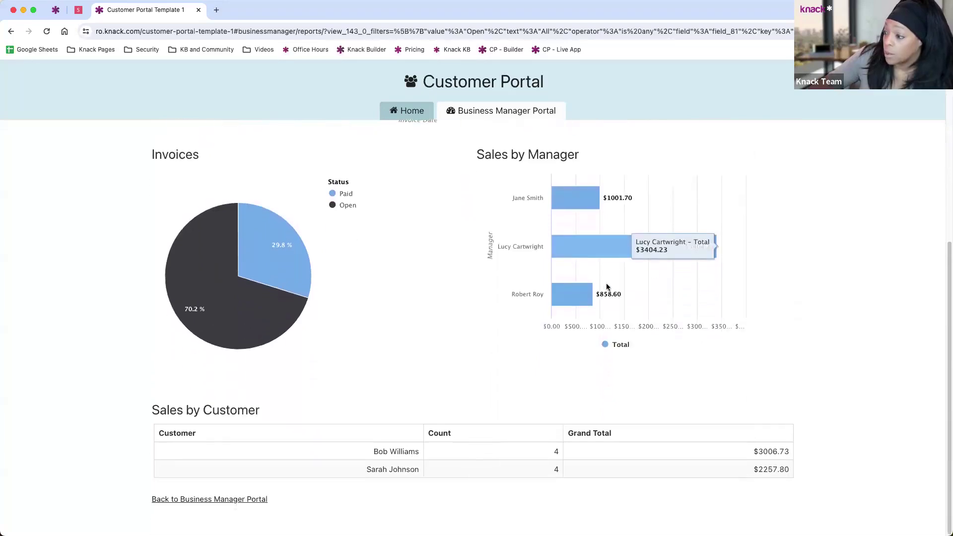
pyautogui.scroll(5, 389, 354)
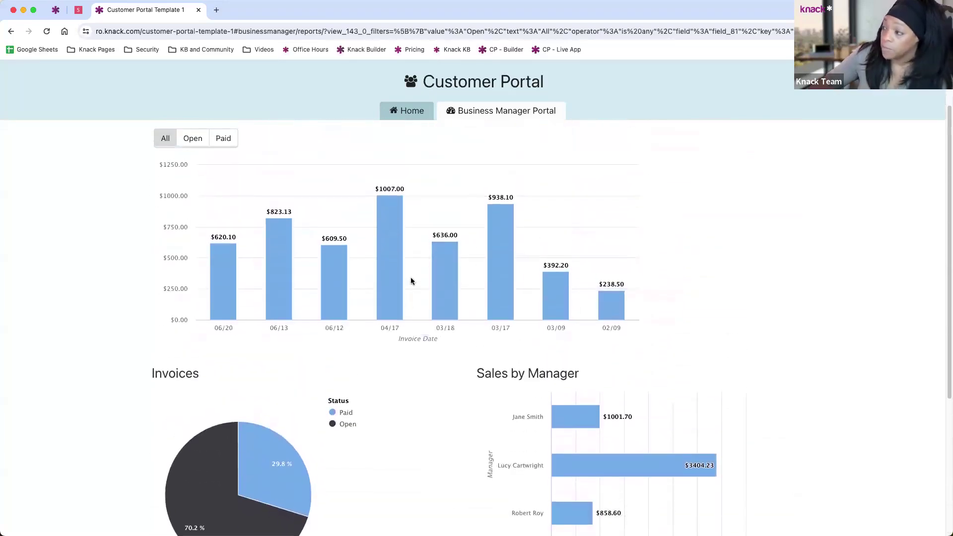
pyautogui.scroll(2, 410, 281)
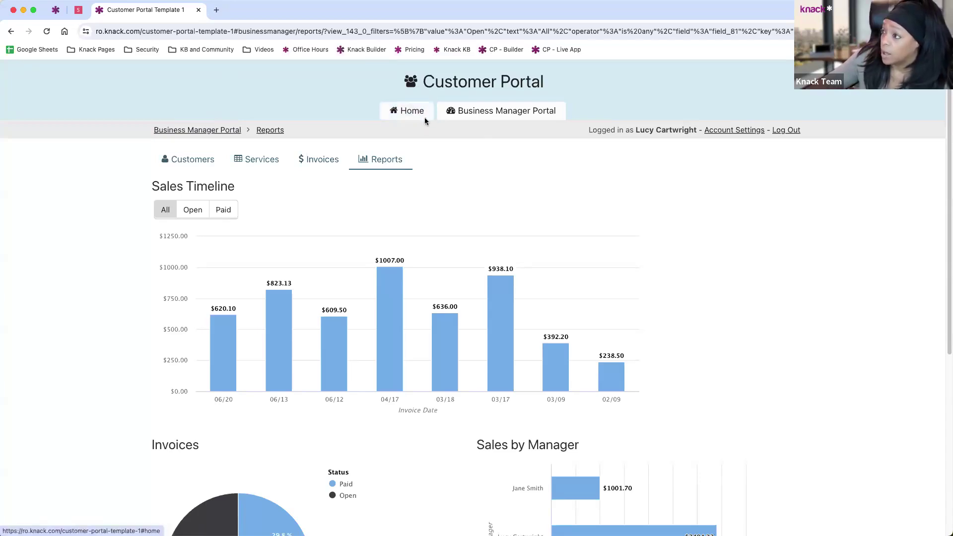
pyautogui.click(396, 117)
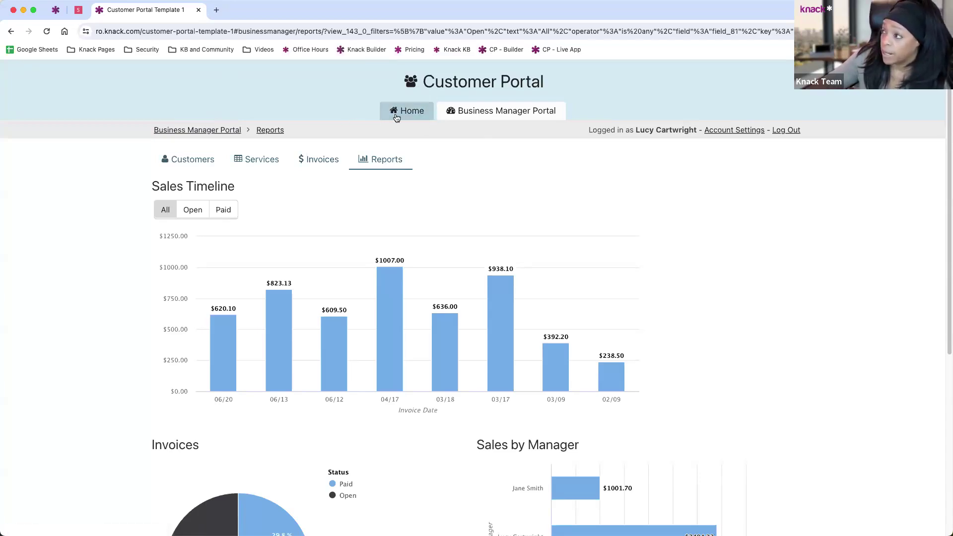
# - Load the CP - Builder bookmark in a new tab alongside the live portal
pyautogui.click(217, 11)
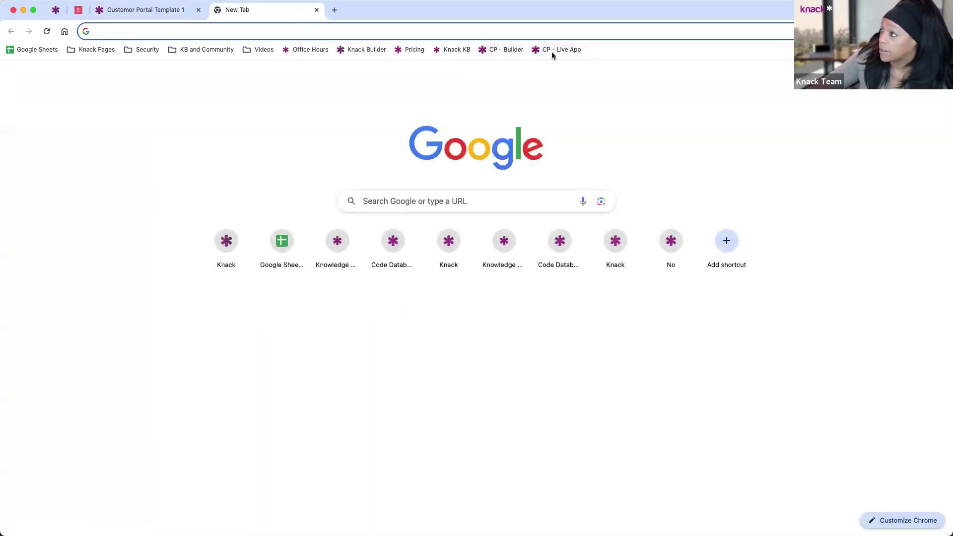
pyautogui.click(512, 51)
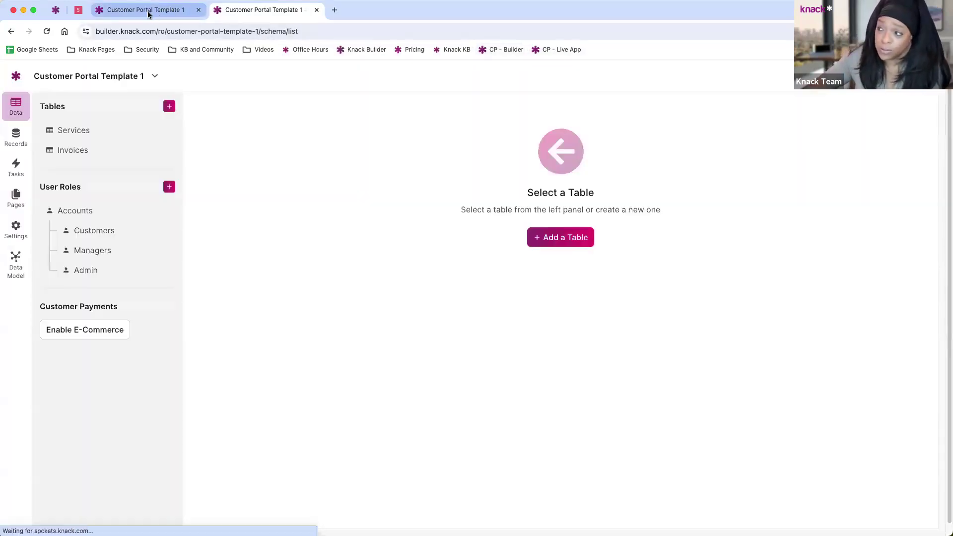
pyautogui.click(148, 11)
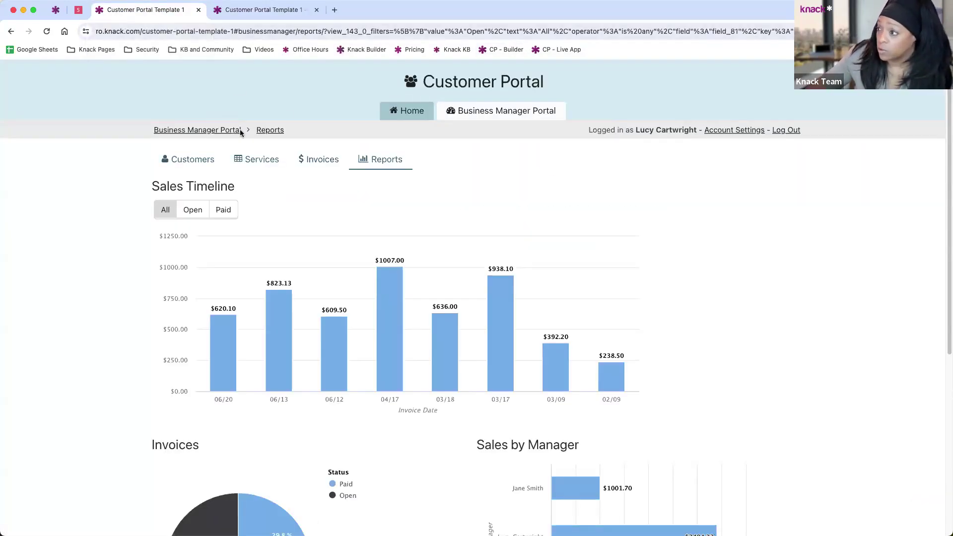
pyautogui.click(261, 11)
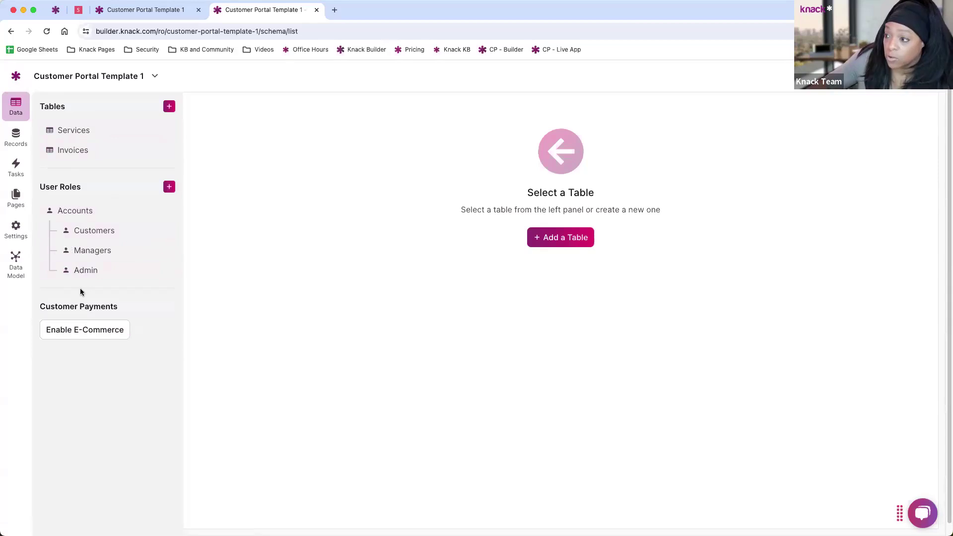
# - Look over the Services table records, then switch to its field list in Data
pyautogui.click(25, 147)
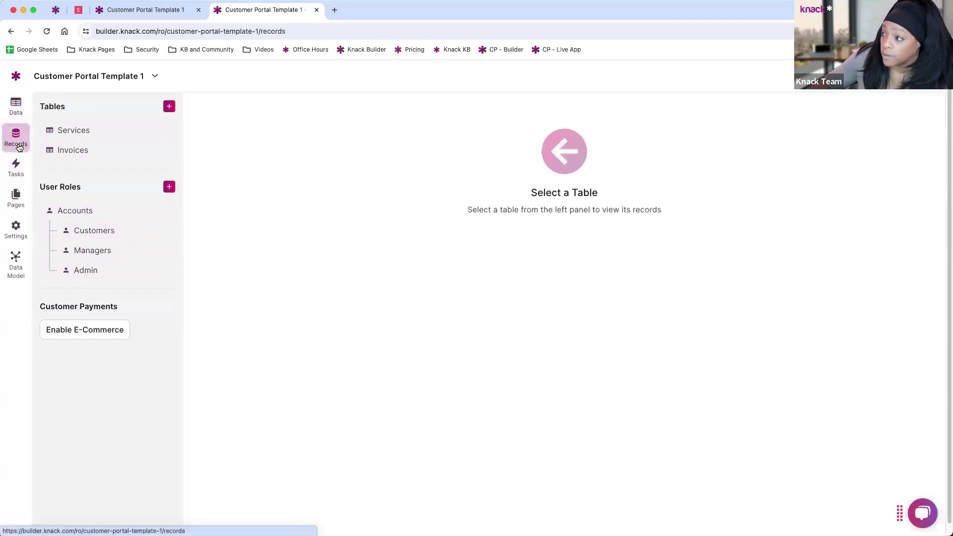
pyautogui.click(81, 130)
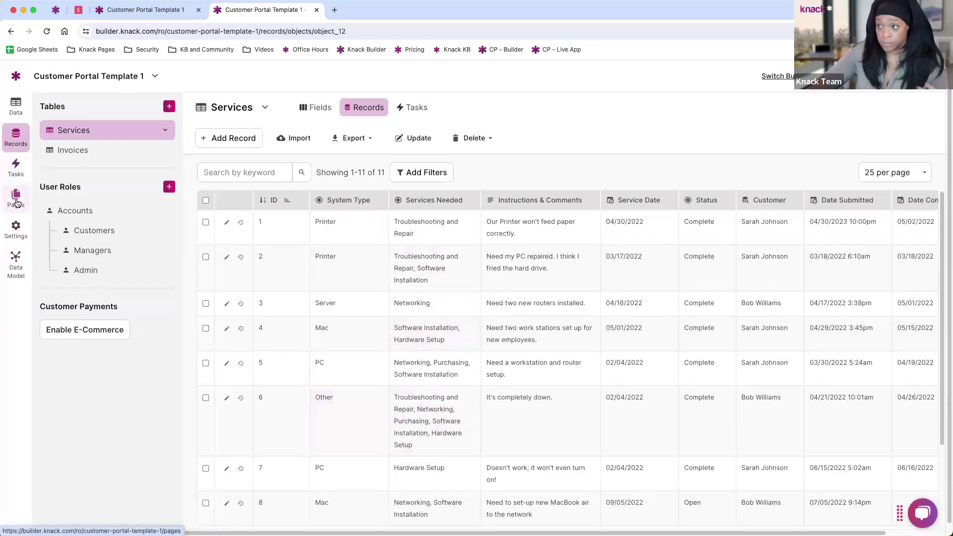
pyautogui.click(14, 114)
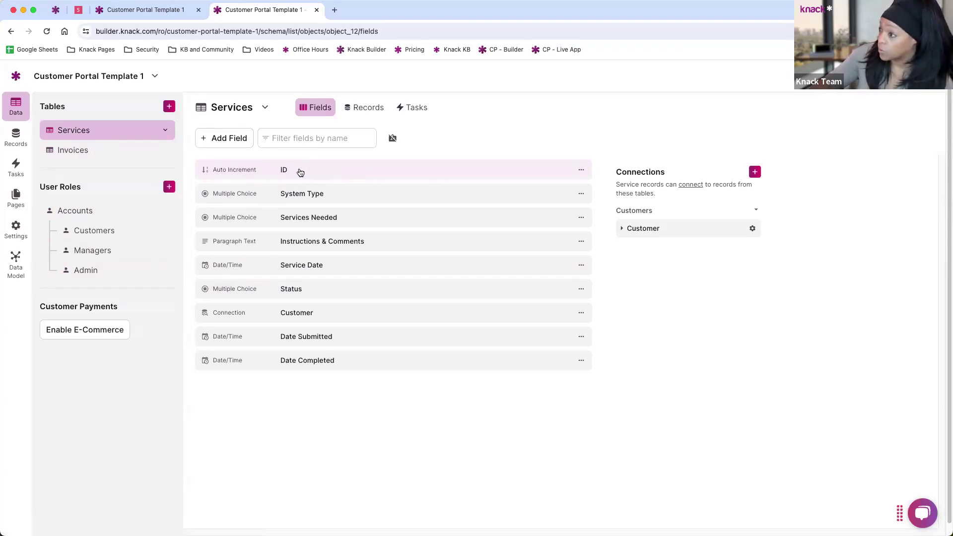
# - Inspect and close the System Type field settings, then open the Services table's Settings
pyautogui.click(582, 194)
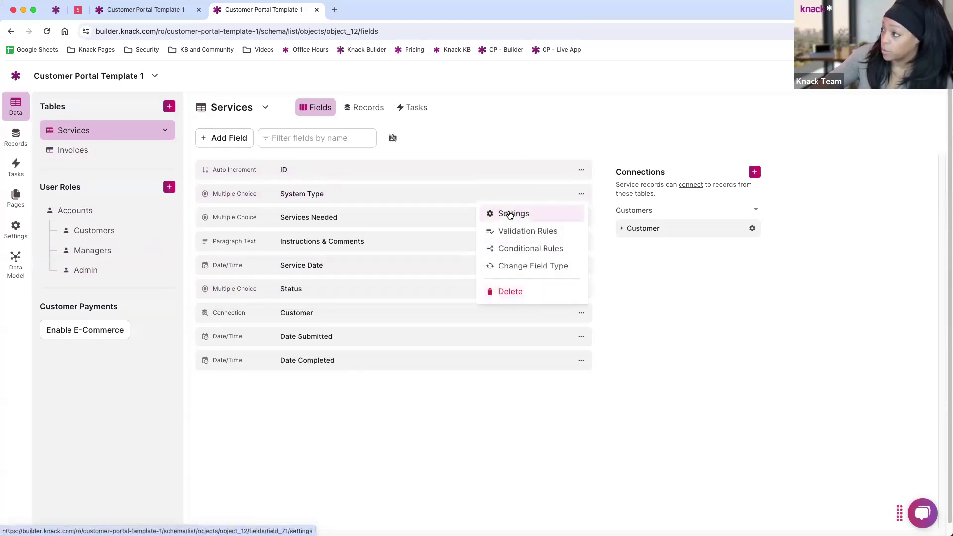
pyautogui.click(509, 214)
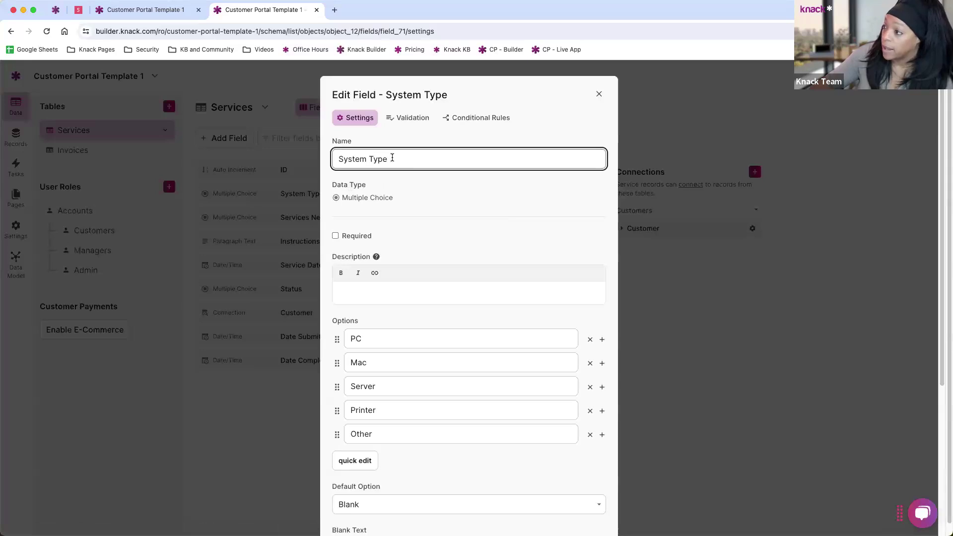
pyautogui.scroll(-3, 396, 331)
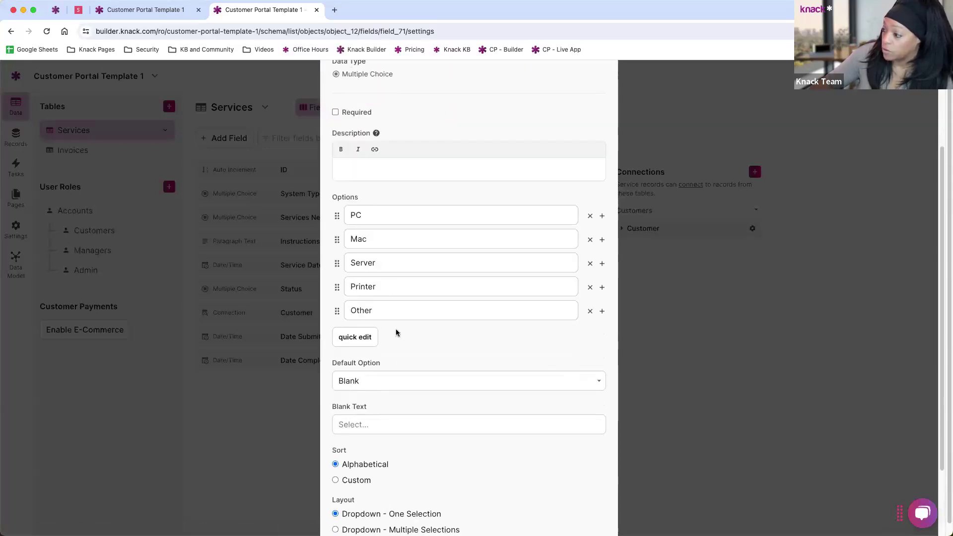
pyautogui.scroll(3, 398, 447)
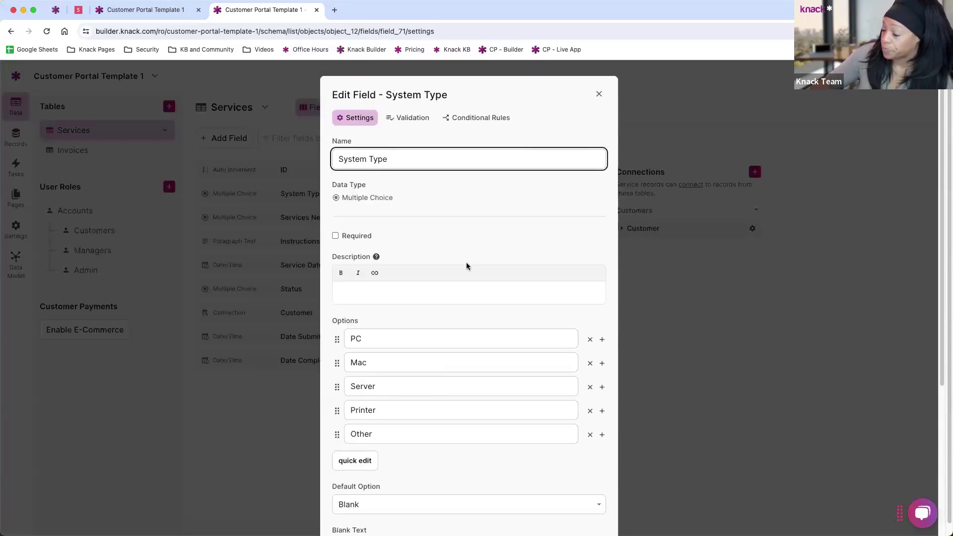
pyautogui.click(597, 95)
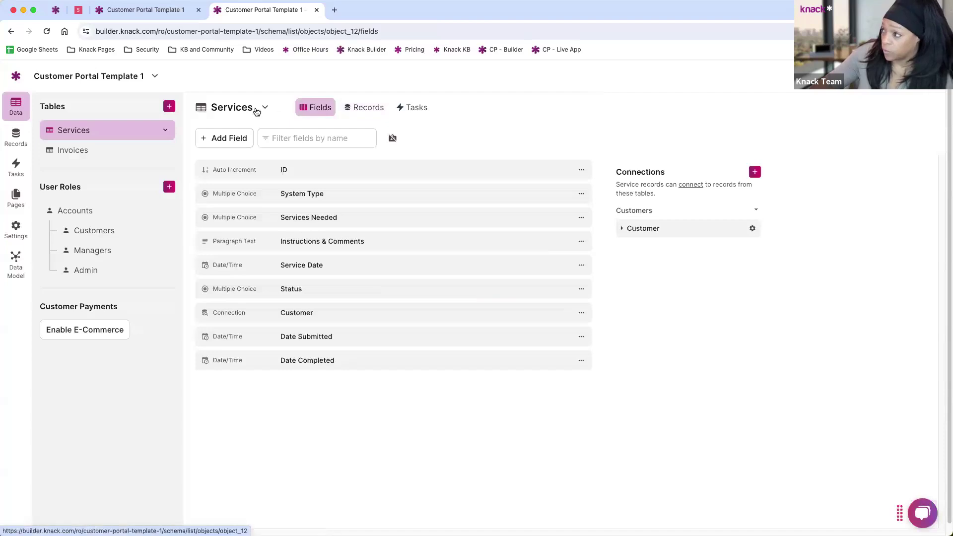
pyautogui.click(265, 108)
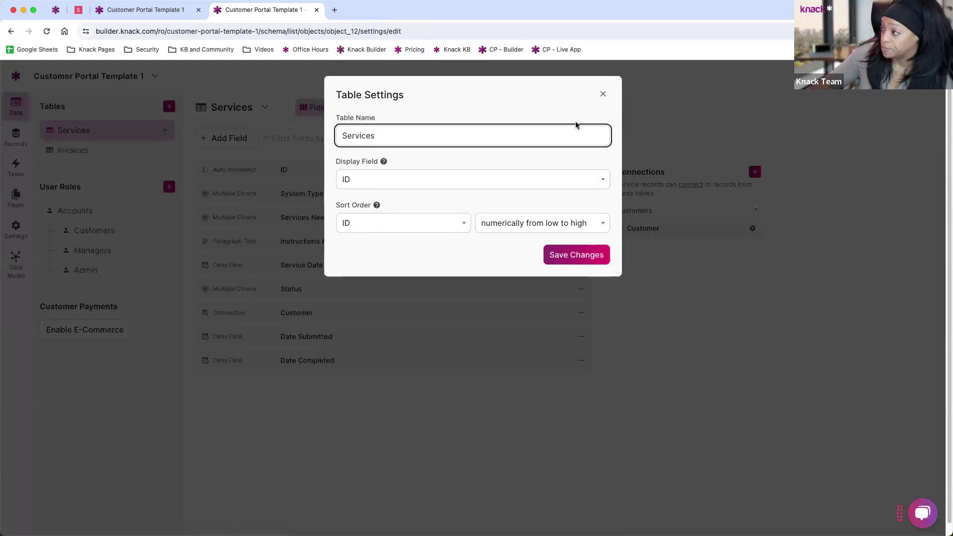
# - Dismiss the Services Table Settings dialog without saving changes
pyautogui.click(602, 95)
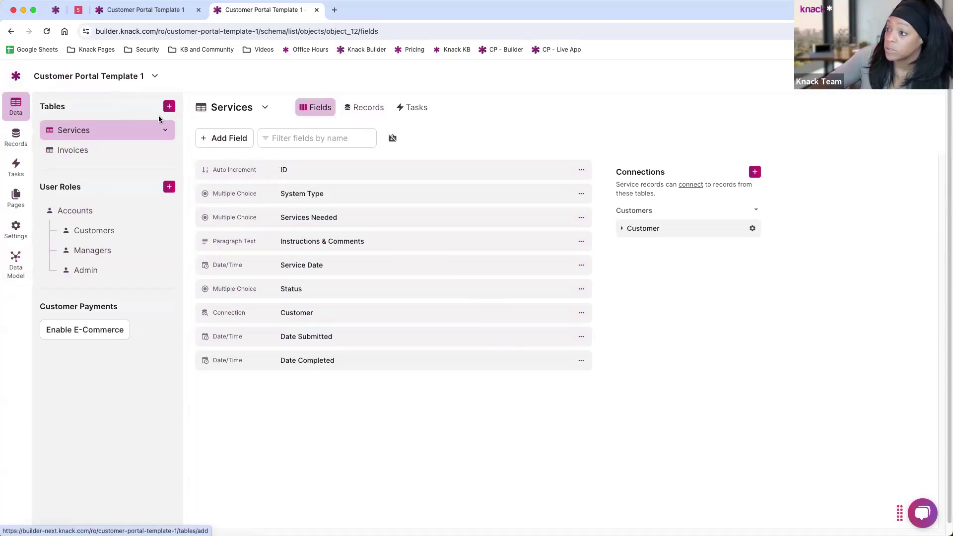
# - Look through the new-table options and pre-made templates, then back out without creating one
pyautogui.click(169, 108)
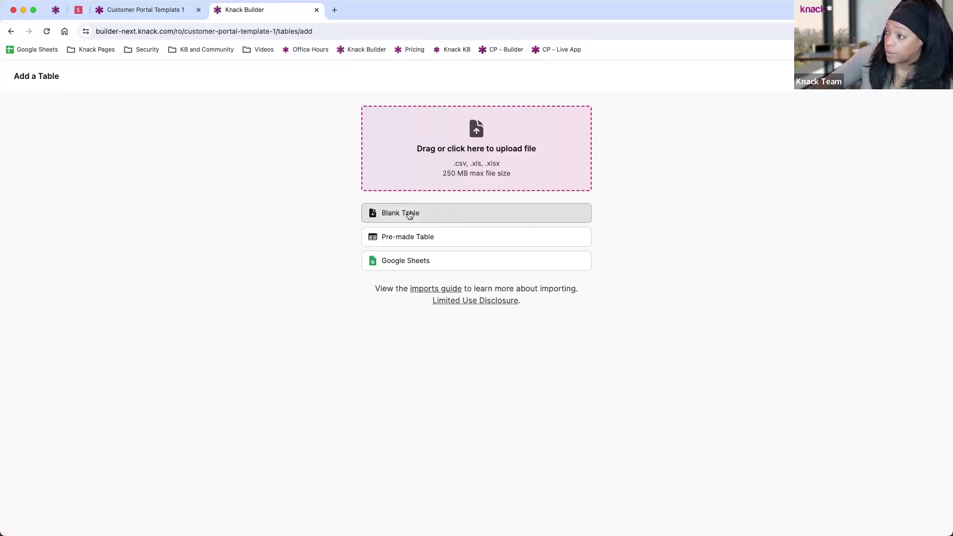
pyautogui.click(423, 240)
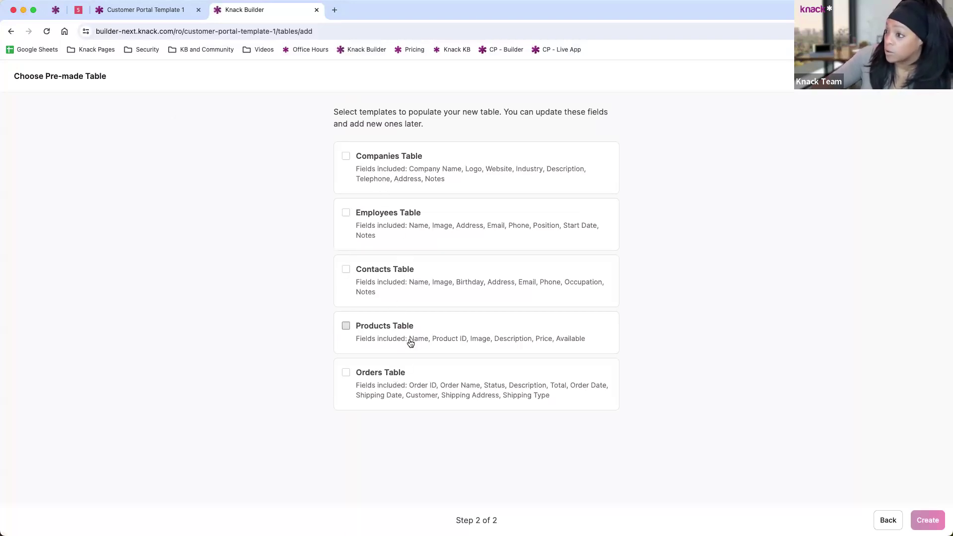
pyautogui.click(879, 520)
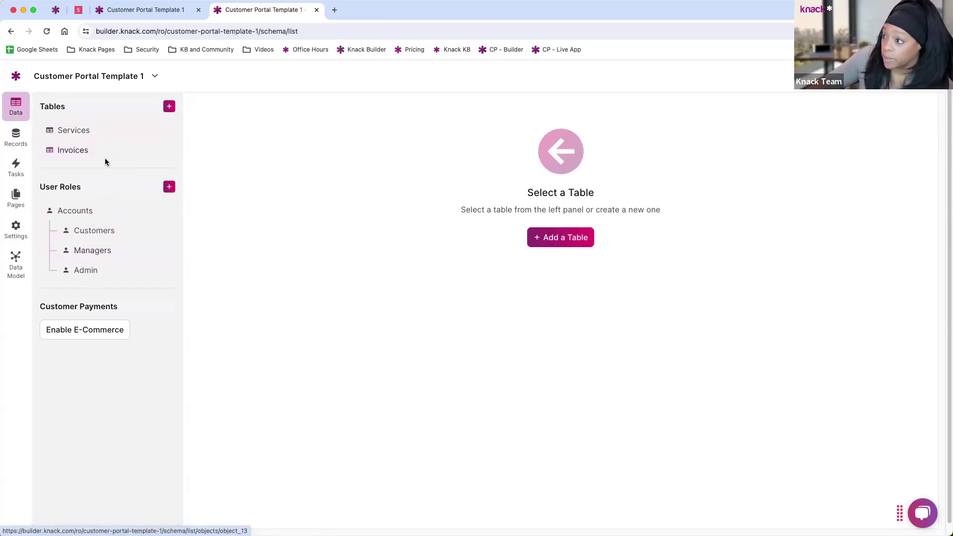
# - Browse the field types available for Services, then view its 11 service request records
pyautogui.click(73, 132)
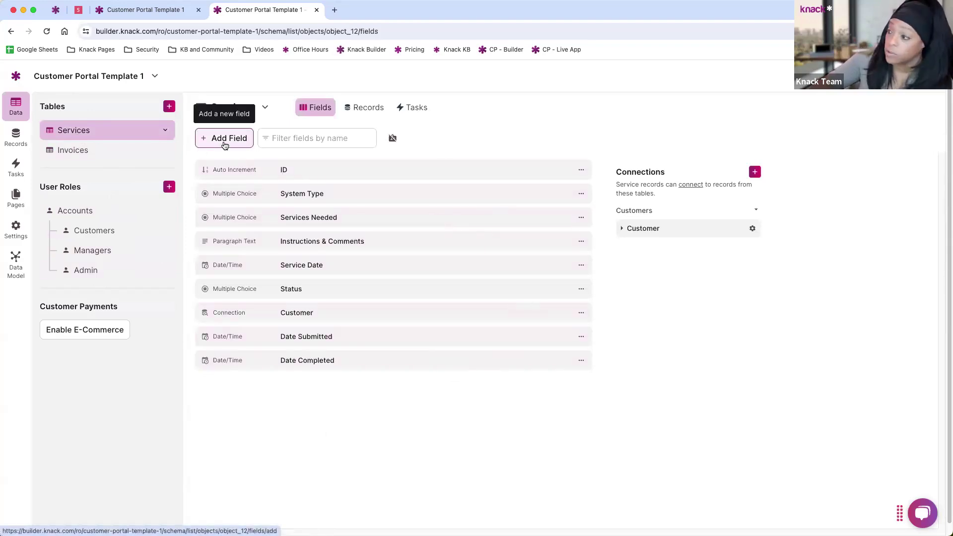
pyautogui.click(224, 145)
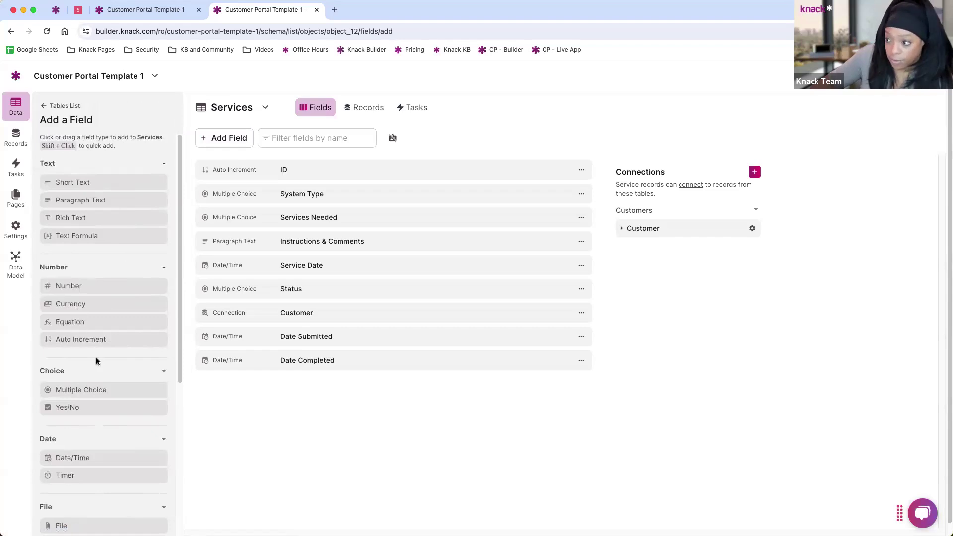
pyautogui.scroll(-5, 94, 339)
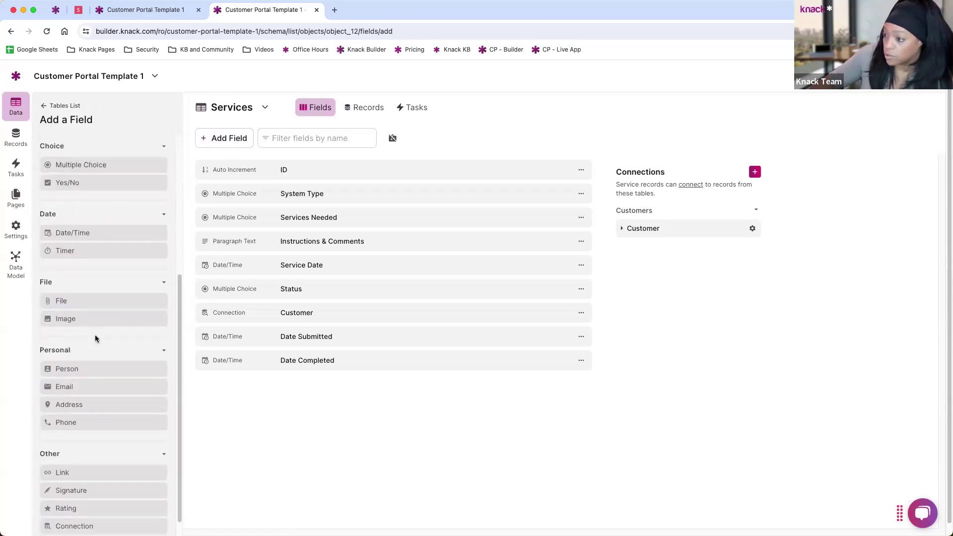
pyautogui.scroll(-1, 94, 340)
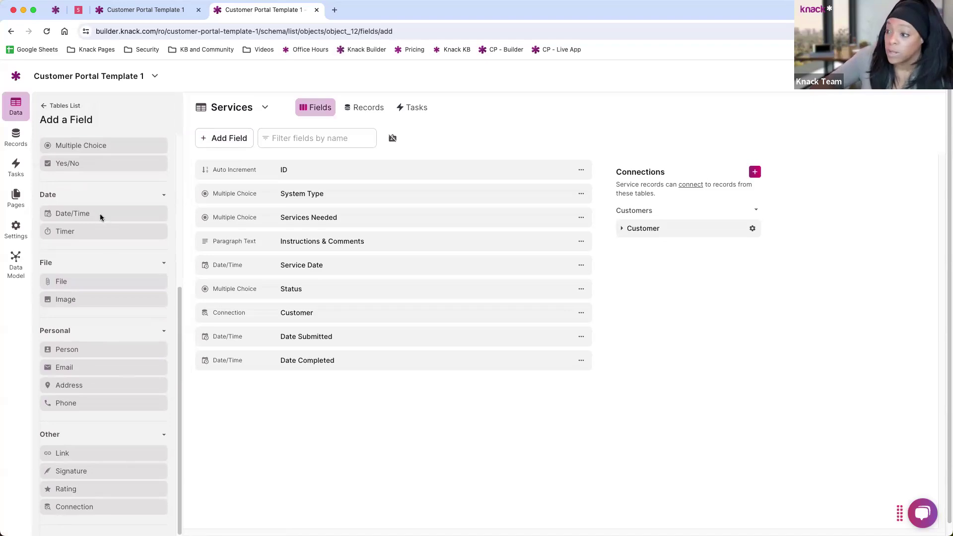
pyautogui.scroll(5, 148, 206)
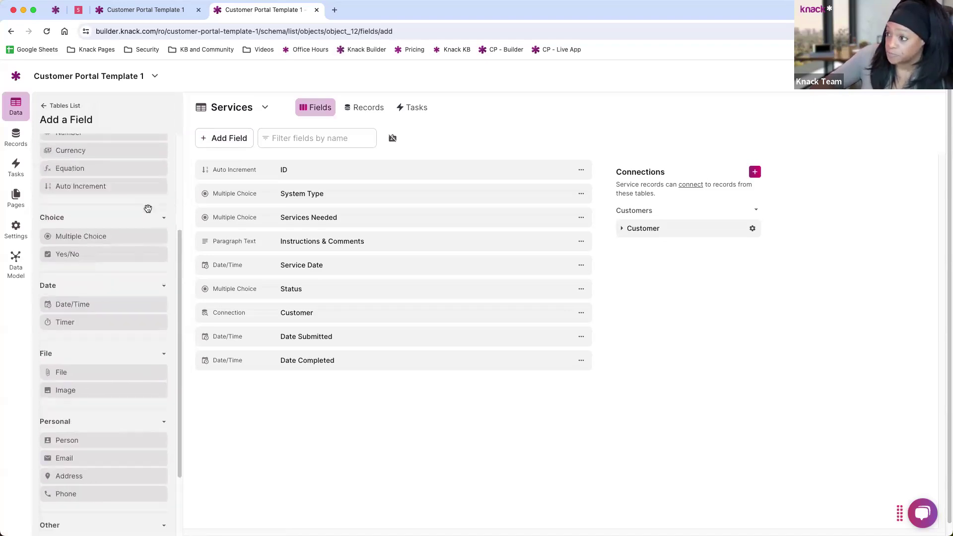
pyautogui.click(42, 105)
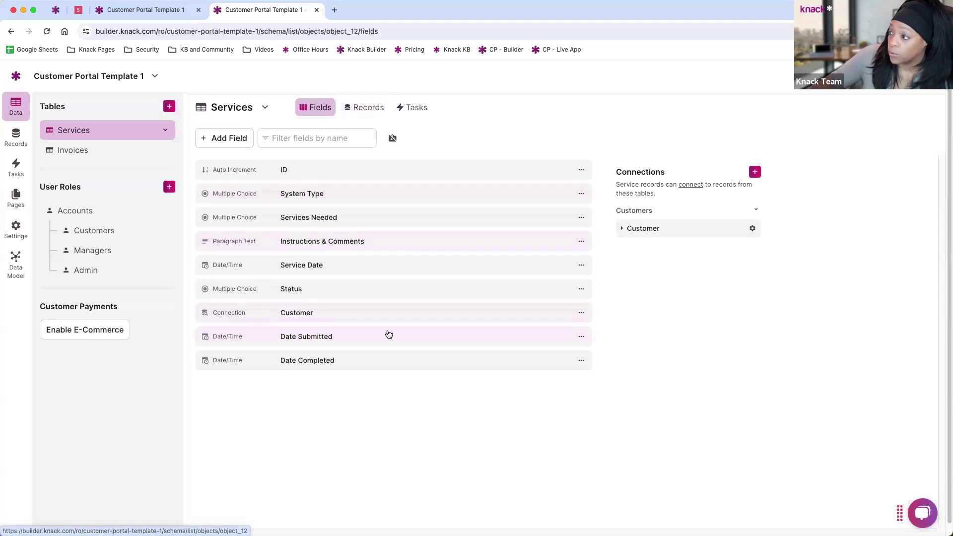
pyautogui.click(14, 144)
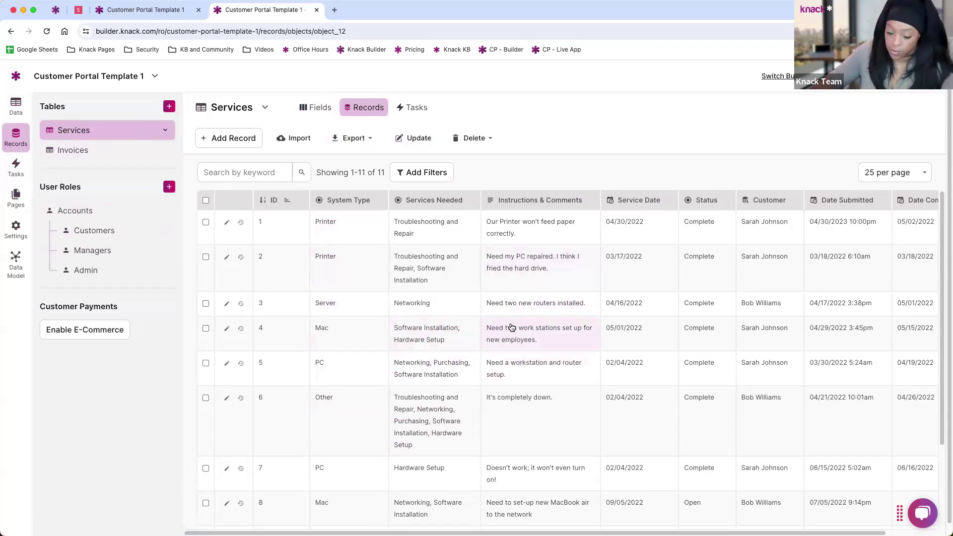
pyautogui.hscroll(2, 511, 328)
pyautogui.hscroll(-2, 512, 329)
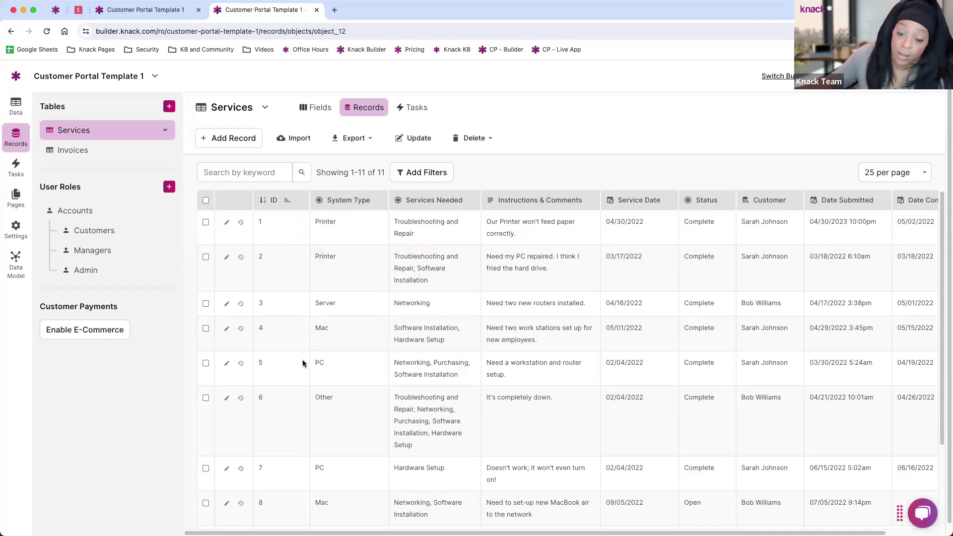
pyautogui.scroll(-1, 257, 259)
pyautogui.scroll(-5, 284, 293)
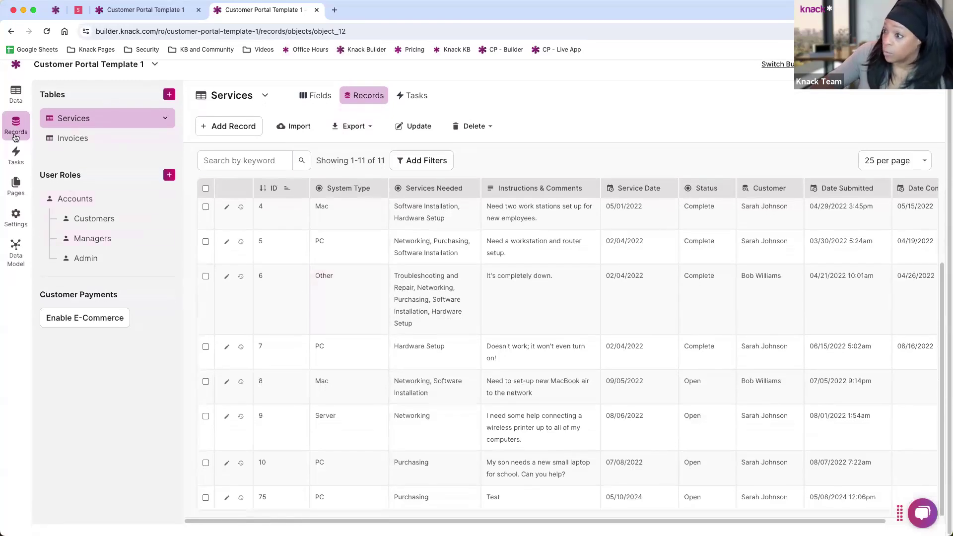
# - Create a new Services task named 'Send Email' and continue to its action step
pyautogui.click(16, 157)
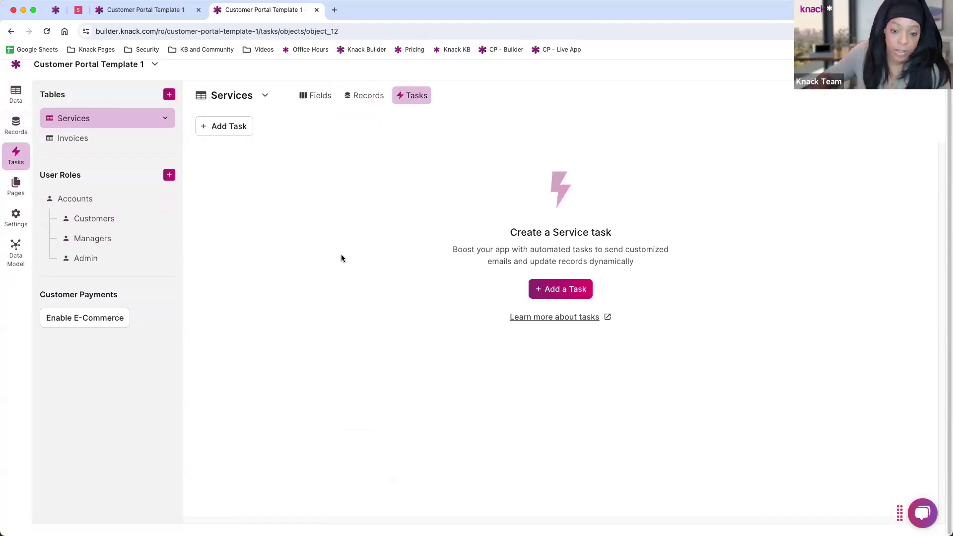
pyautogui.click(226, 130)
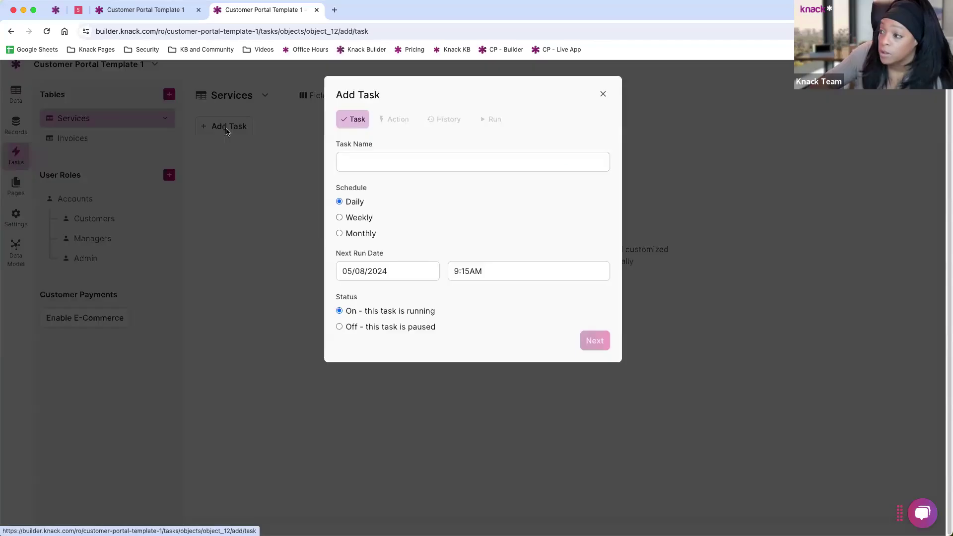
pyautogui.click(361, 162)
pyautogui.write('Send ')
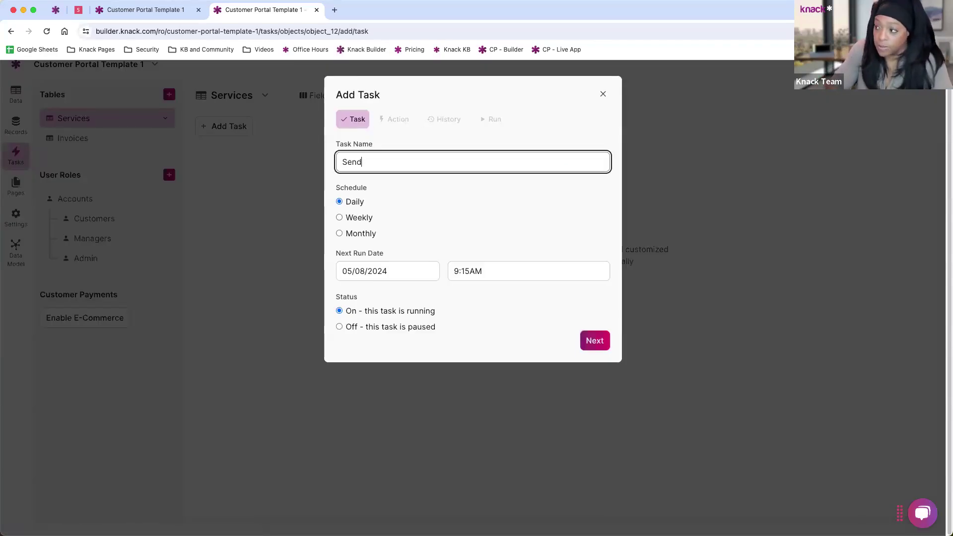
pyautogui.write('Emai')
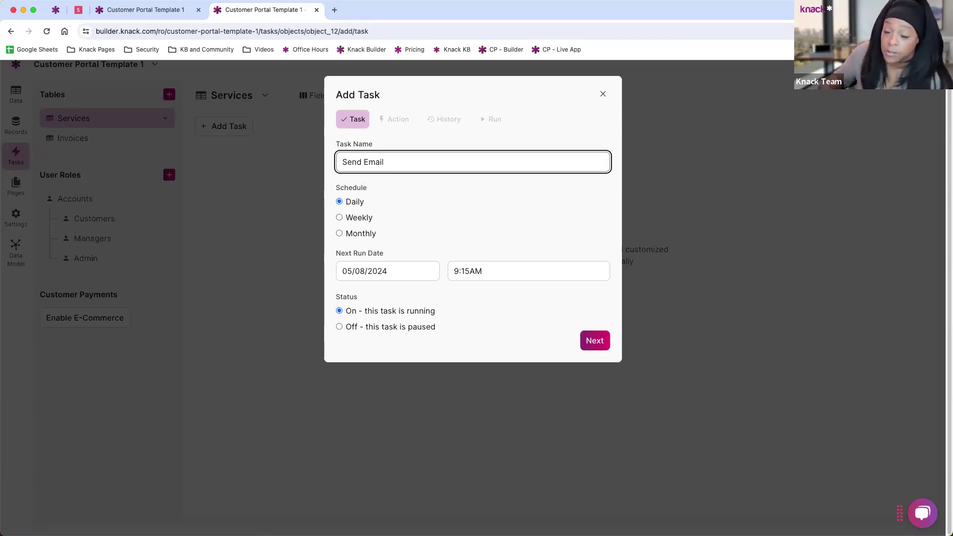
pyautogui.write('l')
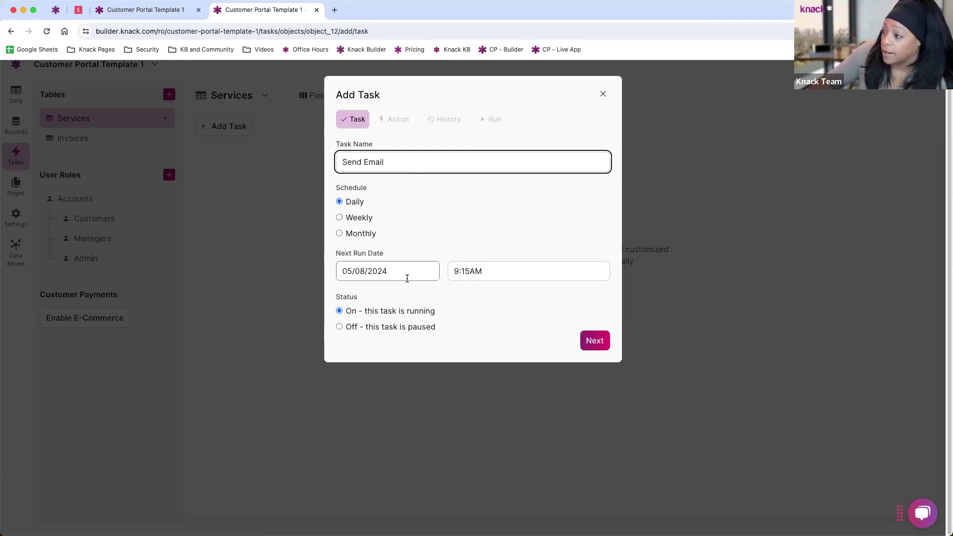
pyautogui.click(595, 344)
# - Set the task's action to 'Send a custom email'
pyautogui.click(382, 163)
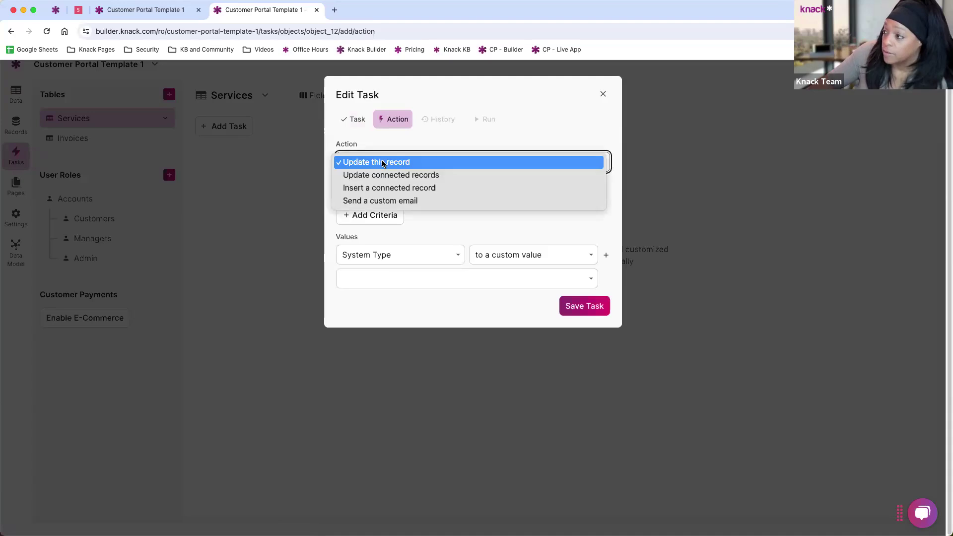
pyautogui.click(383, 203)
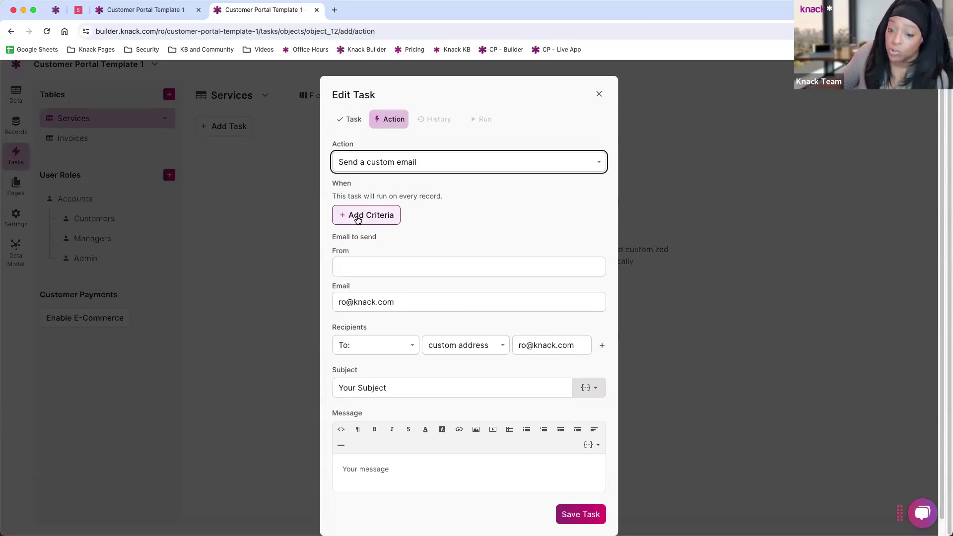
pyautogui.click(369, 223)
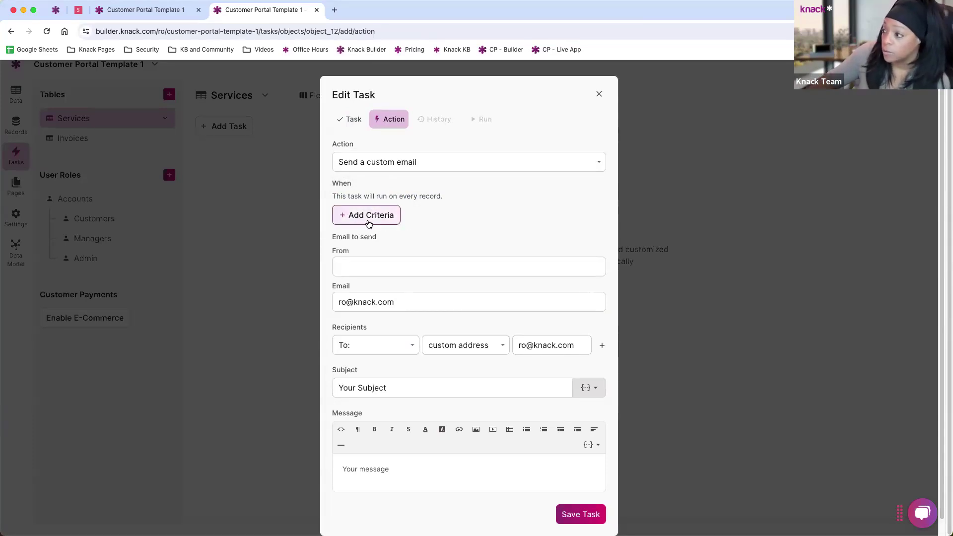
# - Add a criterion so the email is sent only when System Type is PC
pyautogui.click(368, 221)
pyautogui.click(373, 218)
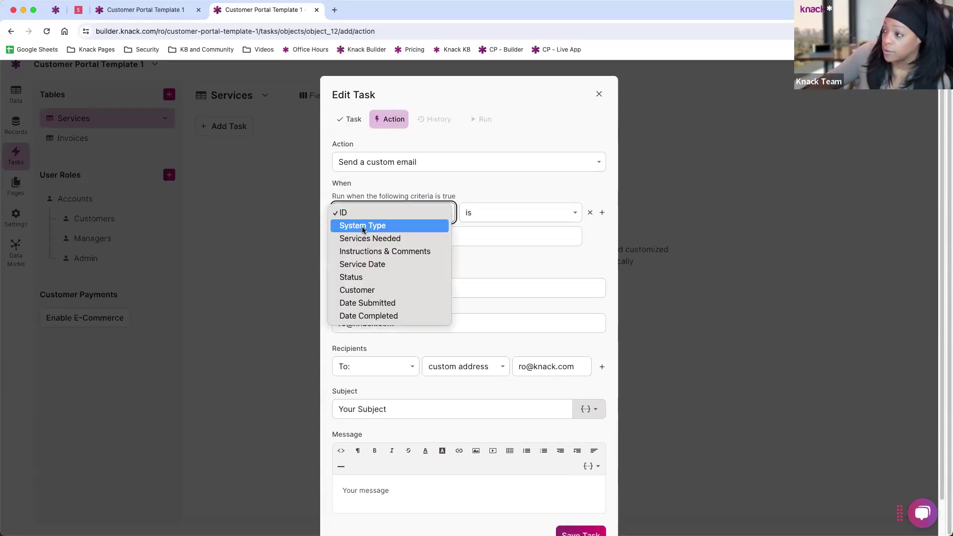
pyautogui.click(363, 228)
pyautogui.click(362, 234)
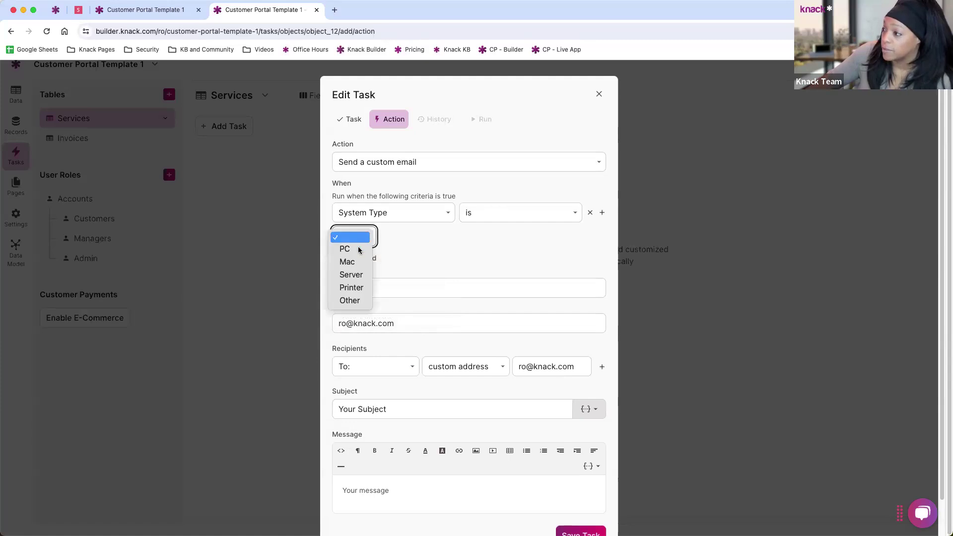
pyautogui.press('Return')
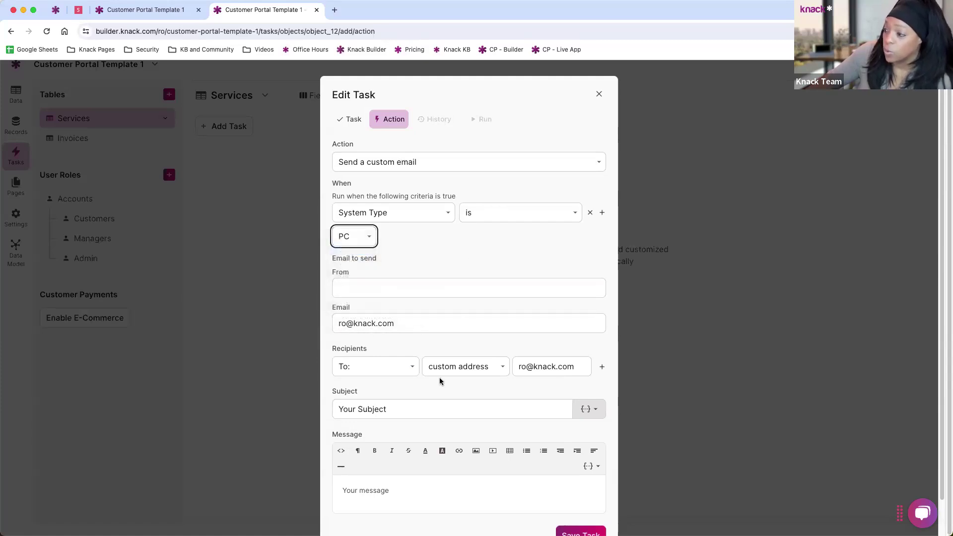
pyautogui.scroll(-2, 446, 313)
pyautogui.scroll(2, 390, 272)
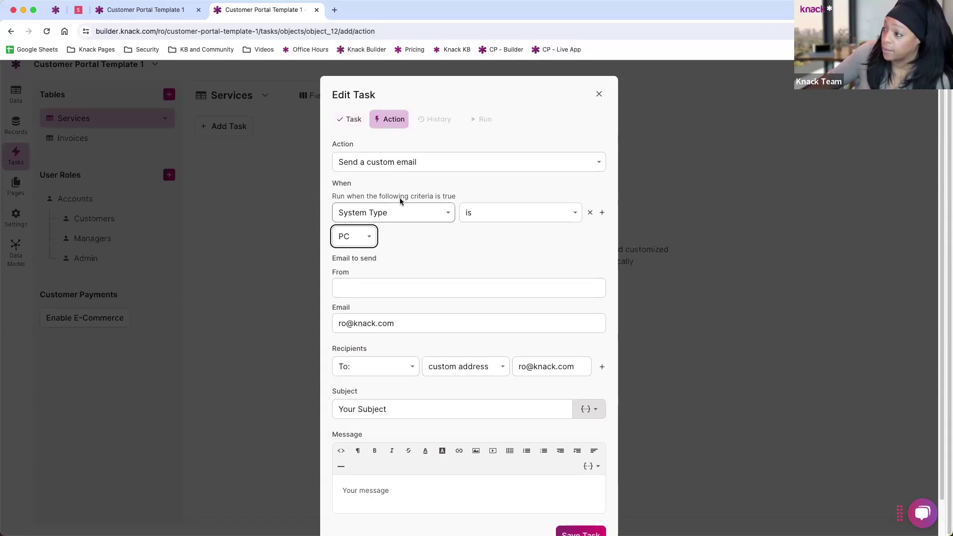
pyautogui.click(405, 168)
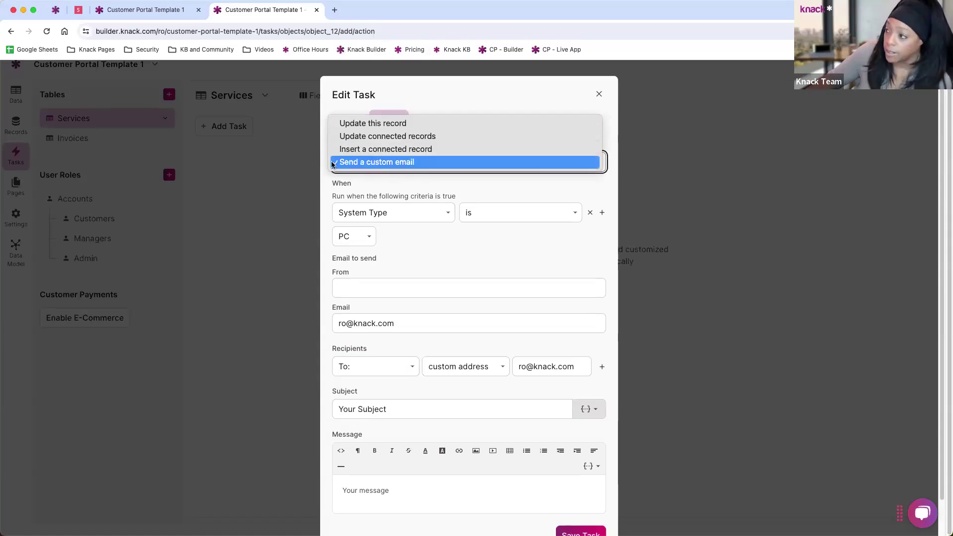
pyautogui.click(396, 185)
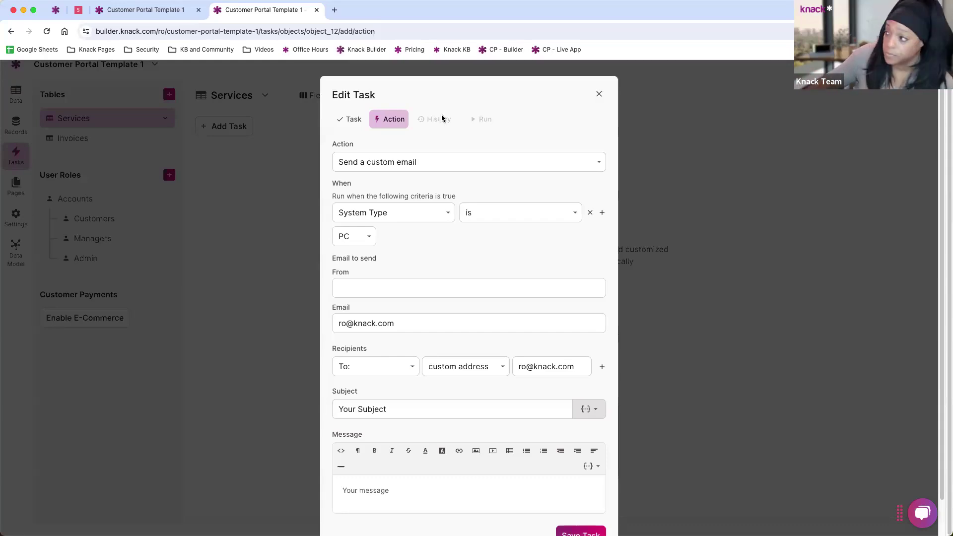
# - Close the task editor, look at the Home page's Add View options, then open App Settings
pyautogui.click(597, 93)
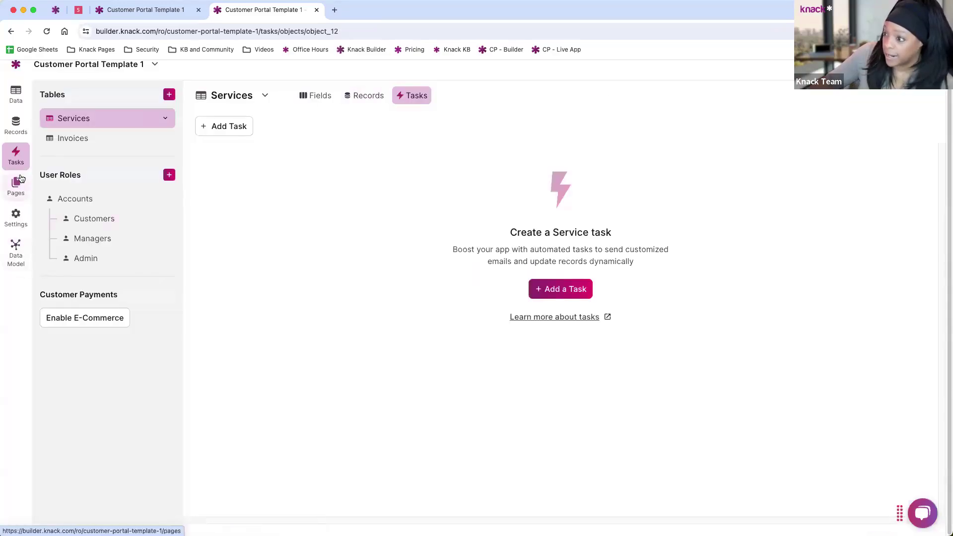
pyautogui.click(15, 192)
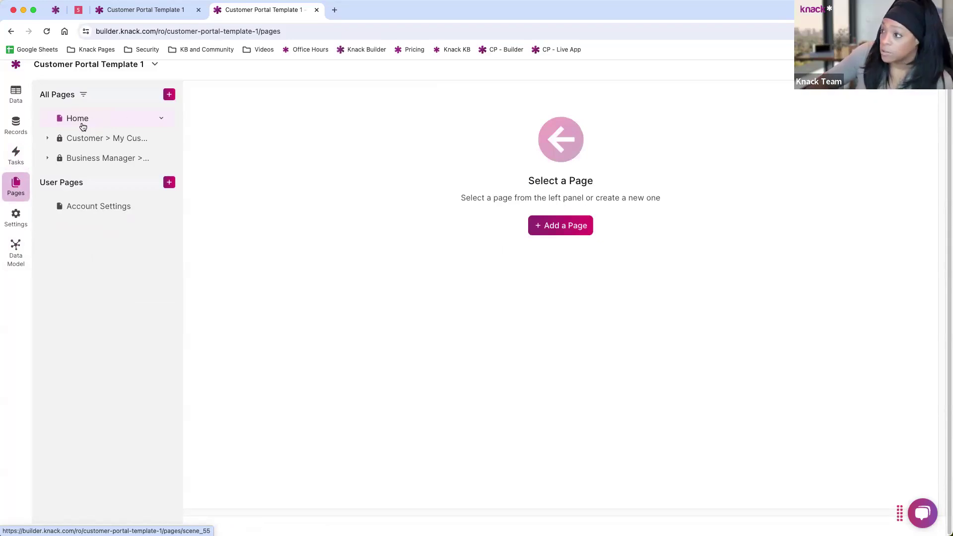
pyautogui.click(80, 120)
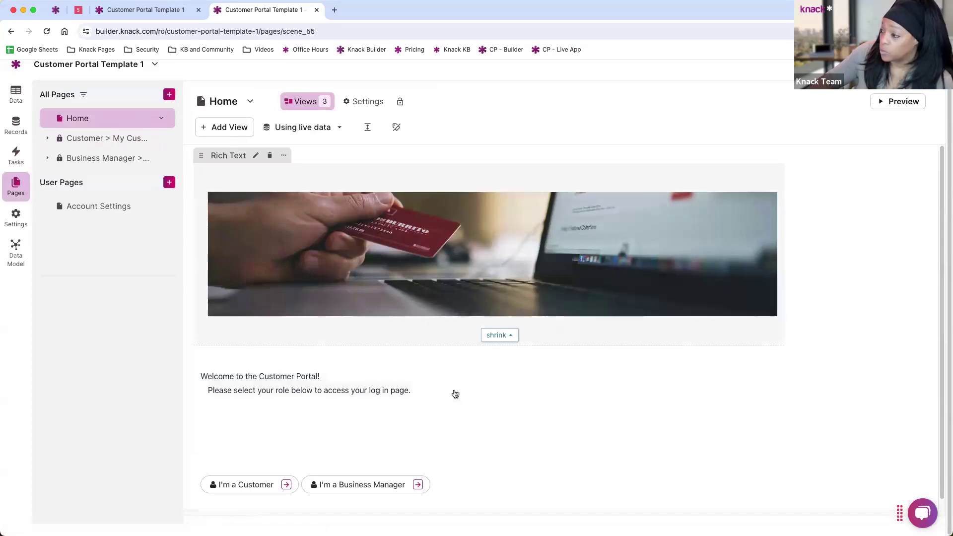
pyautogui.click(226, 129)
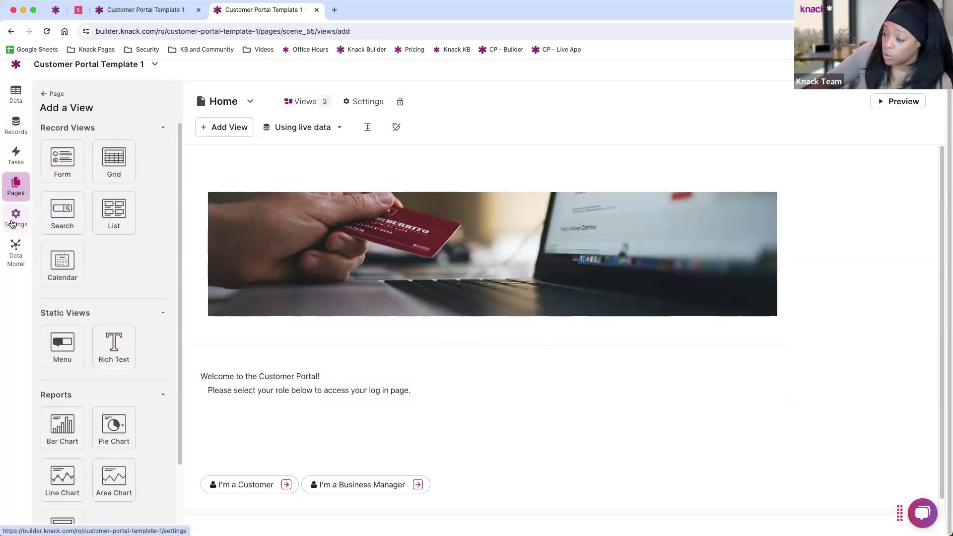
pyautogui.click(12, 224)
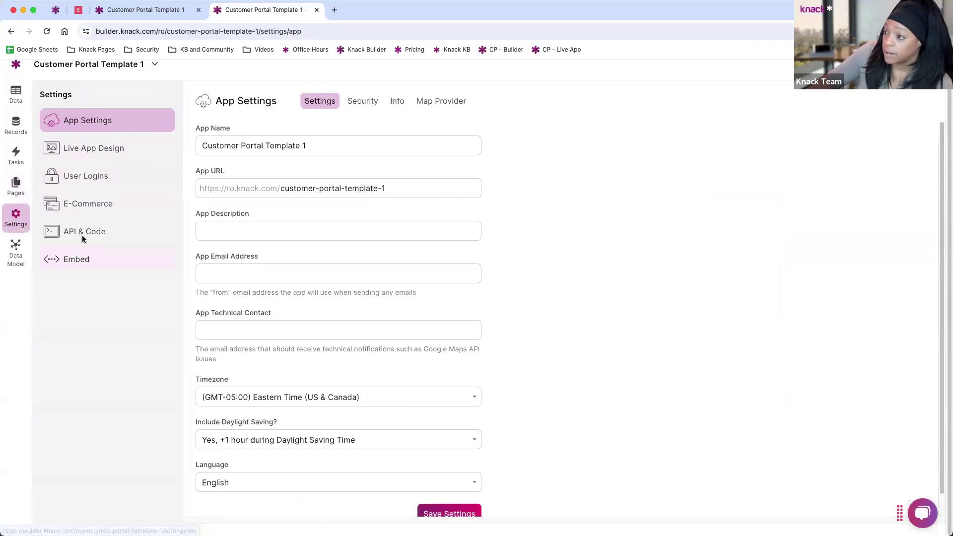
# - Look through the App Name, Live App Design and User Logins settings, then open E-Commerce
pyautogui.click(283, 146)
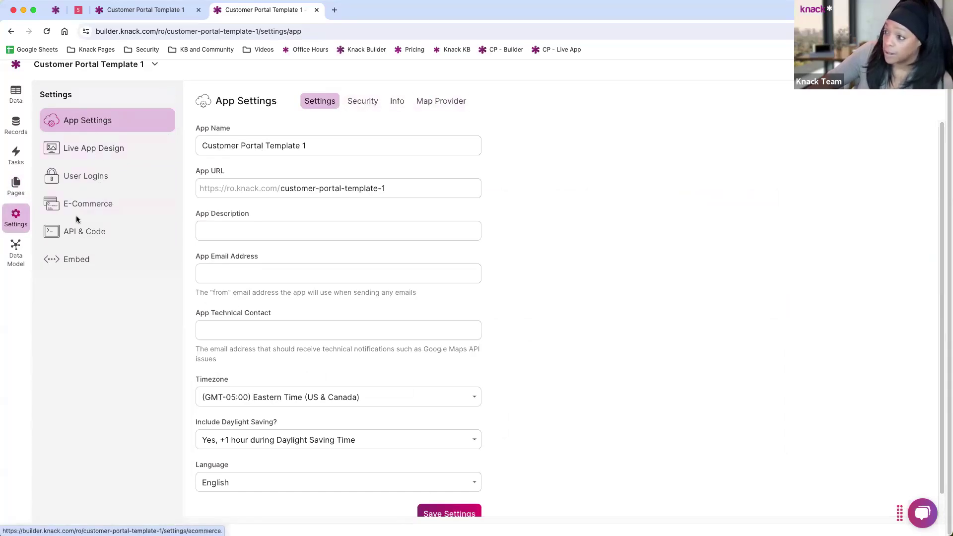
pyautogui.click(85, 148)
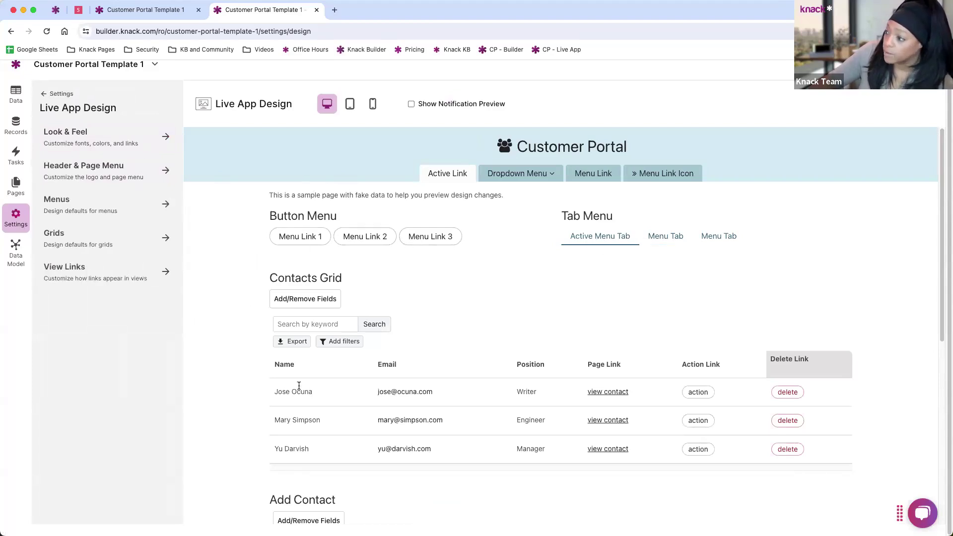
pyautogui.click(45, 94)
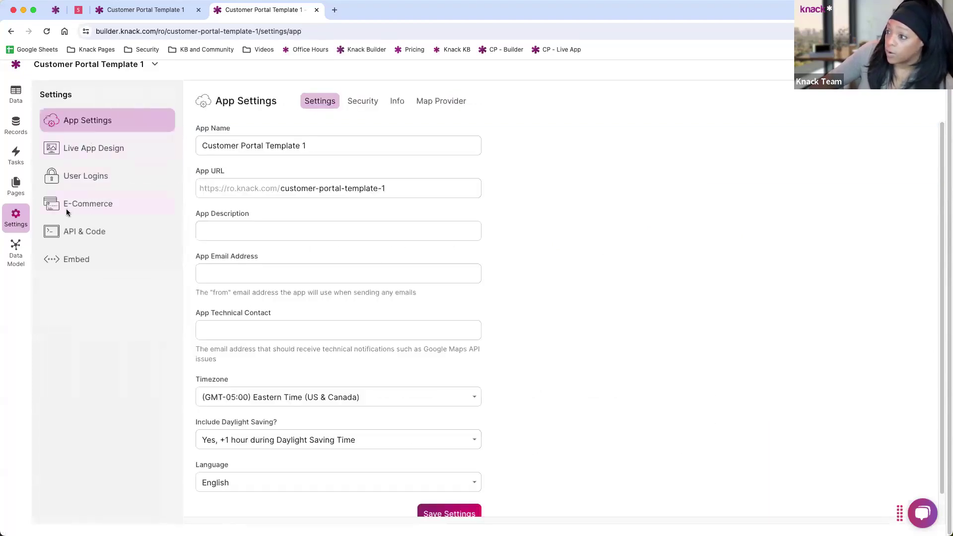
pyautogui.click(85, 181)
pyautogui.scroll(-2, 313, 240)
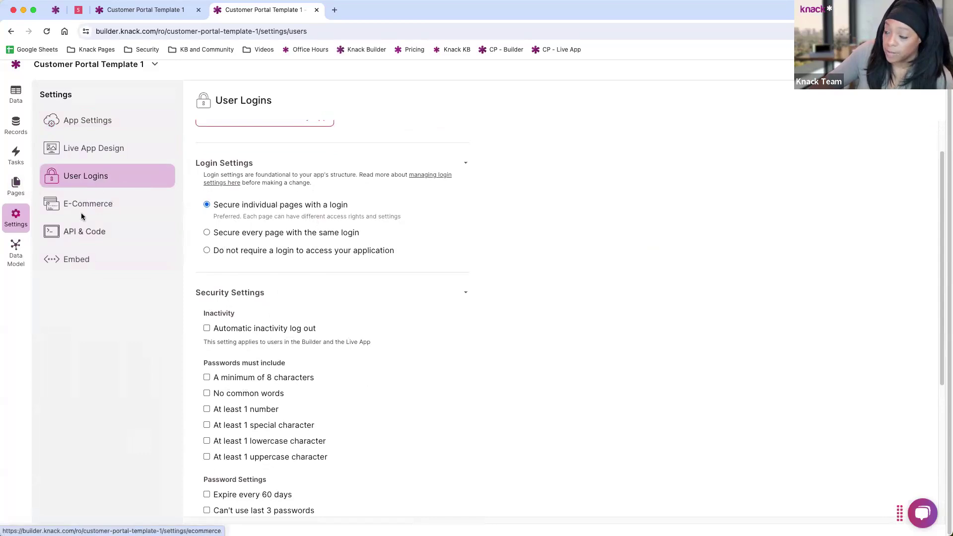
pyautogui.click(99, 209)
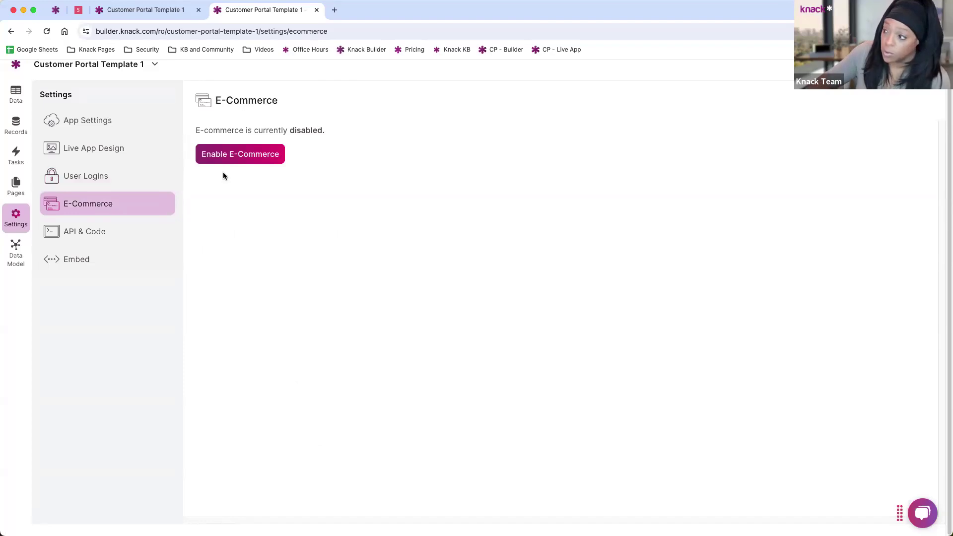
# - Enable e-commerce without adding a payment processor, then go to the API & Code settings
pyautogui.click(237, 161)
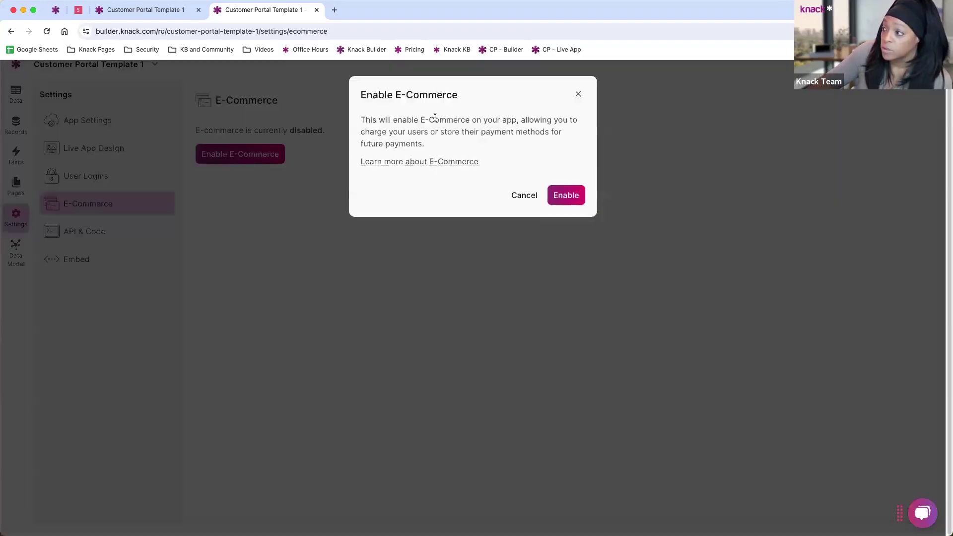
pyautogui.click(553, 194)
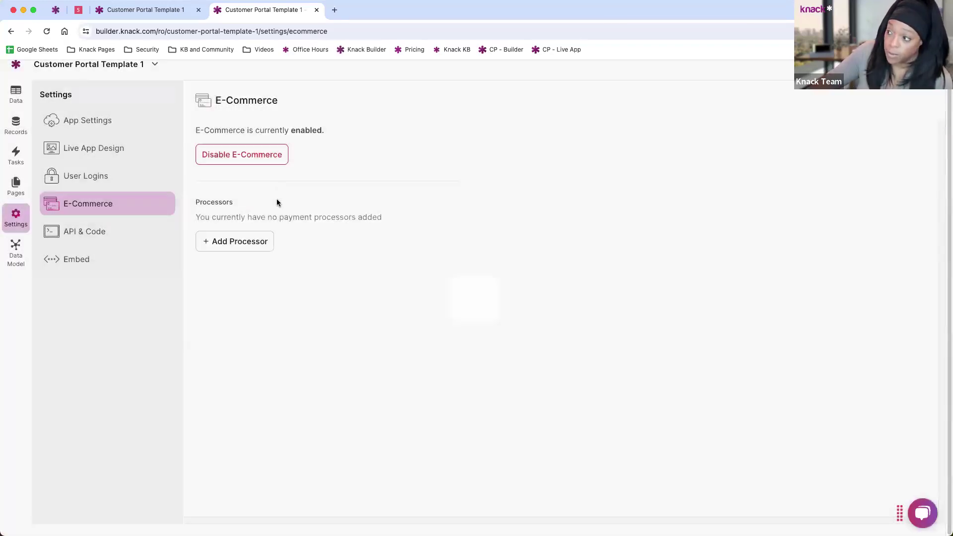
pyautogui.click(240, 242)
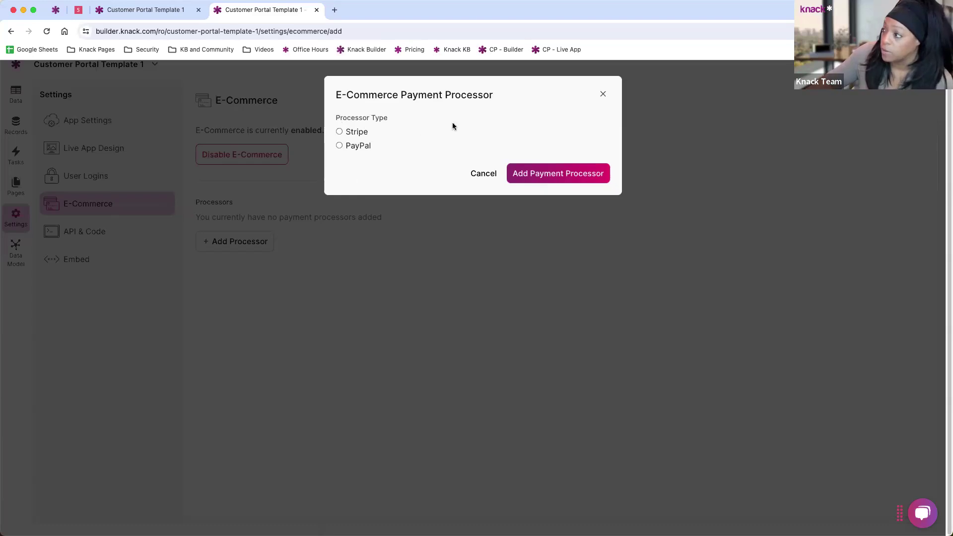
pyautogui.click(600, 95)
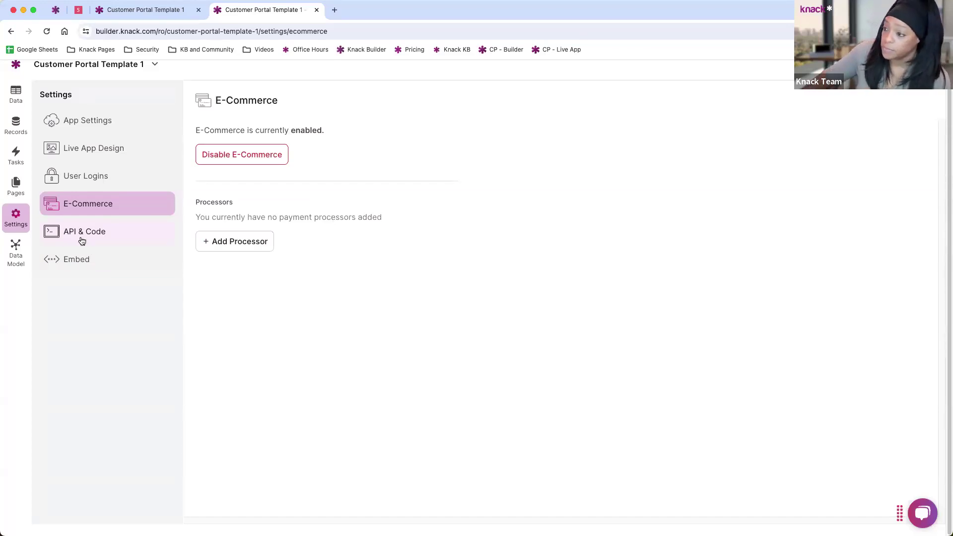
pyautogui.click(114, 237)
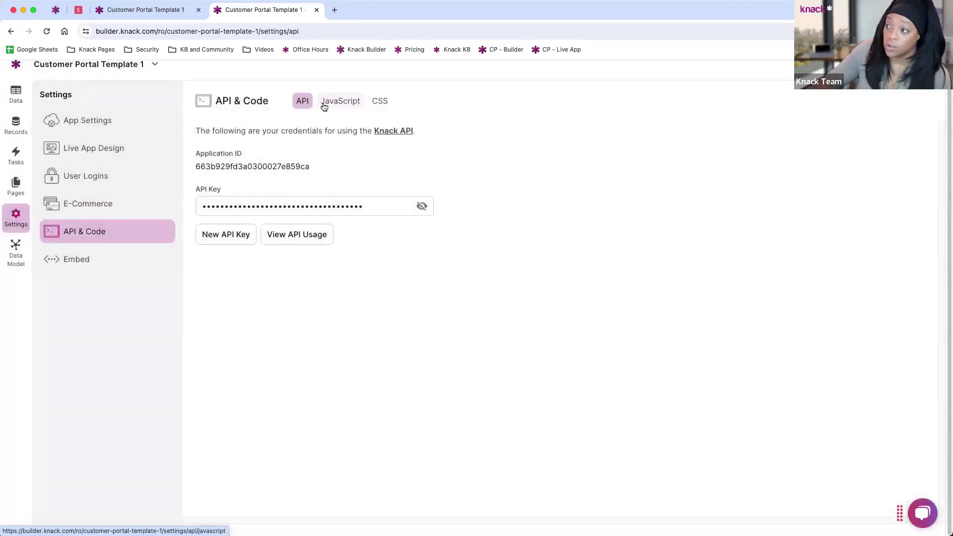
# - Check the empty custom JavaScript editor, then go to the Embed settings
pyautogui.click(324, 105)
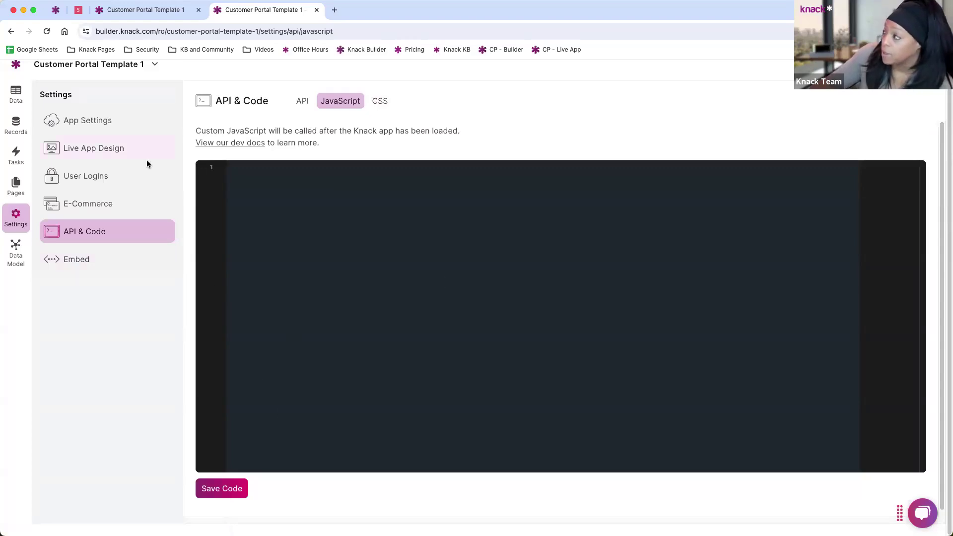
pyautogui.click(75, 259)
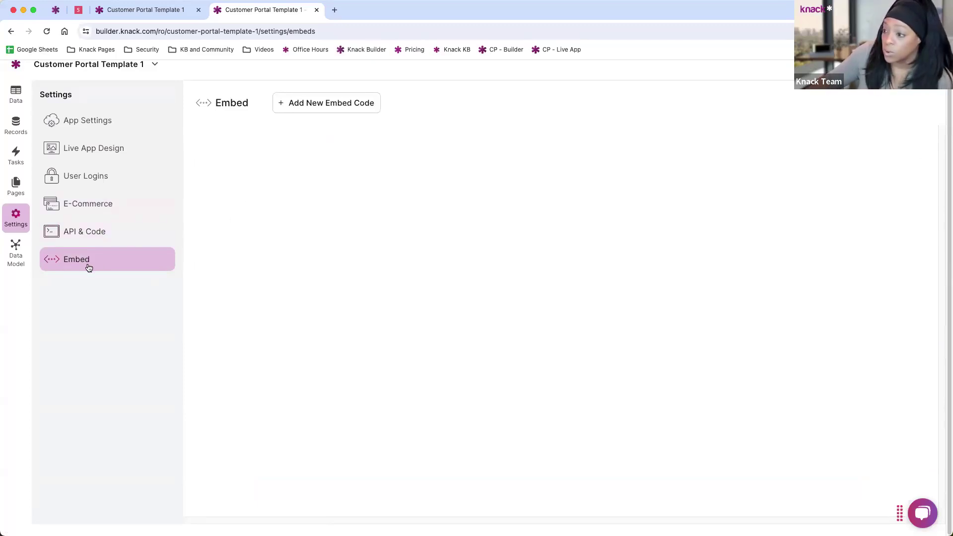
# - Create an embed code named 'Home' for the Home page, then switch to the Apps dashboard window
pyautogui.click(306, 108)
pyautogui.click(370, 150)
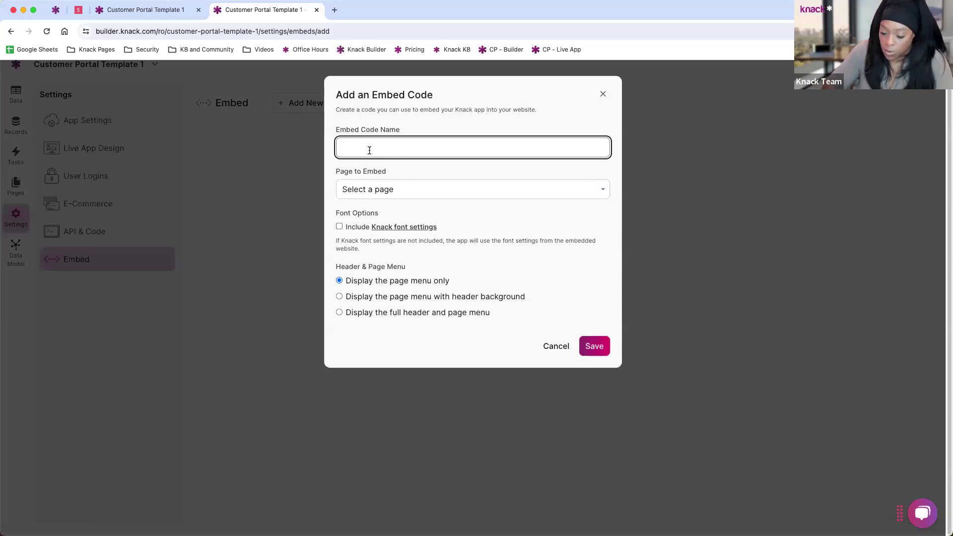
pyautogui.write('Home')
pyautogui.click(377, 189)
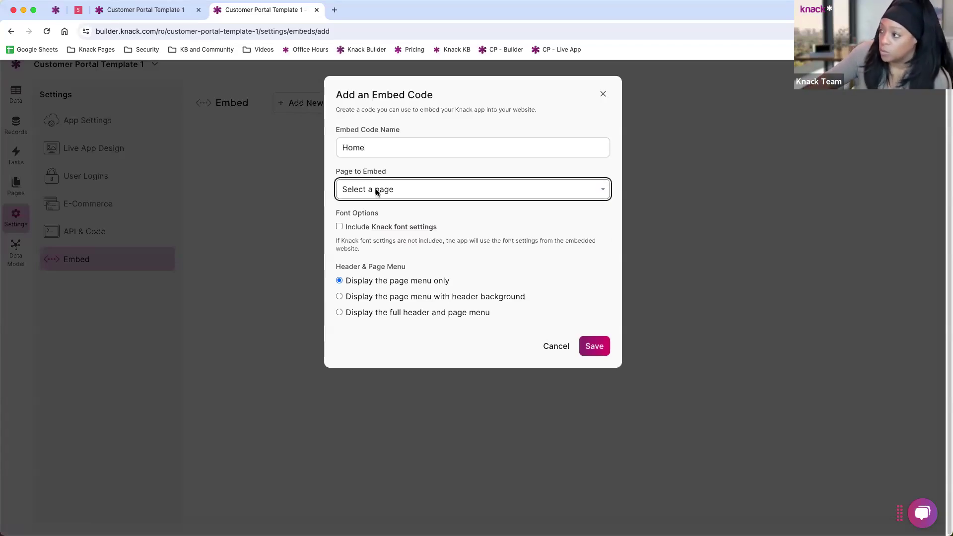
pyautogui.press('Escape')
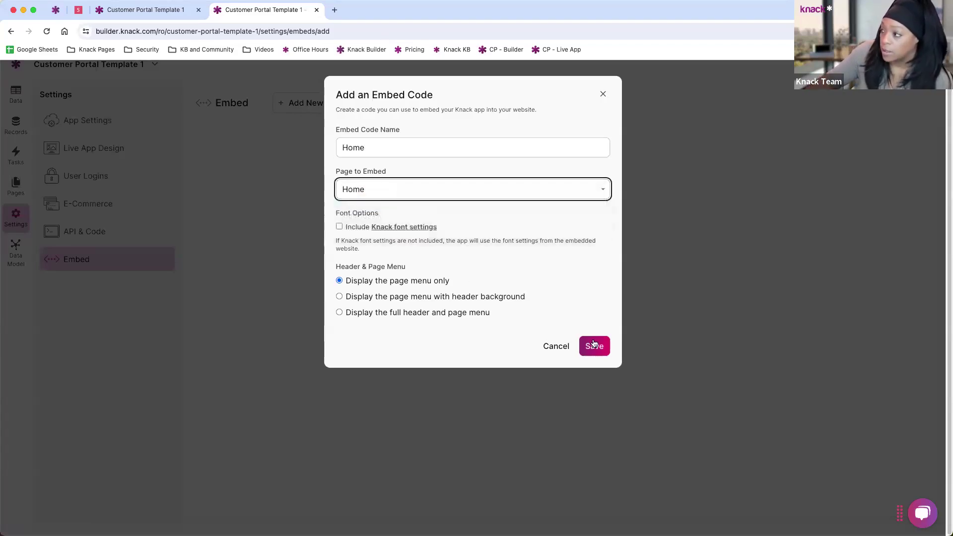
pyautogui.click(594, 346)
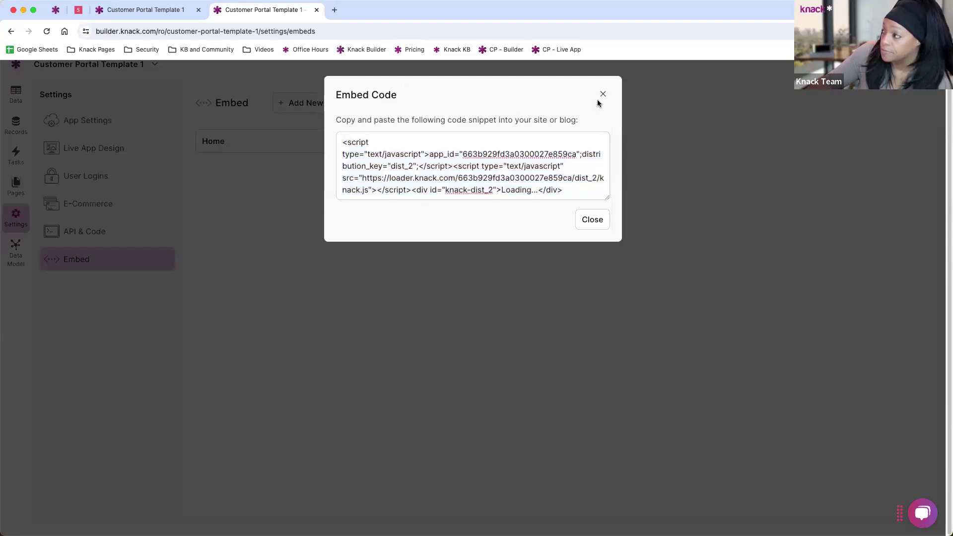
pyautogui.click(596, 221)
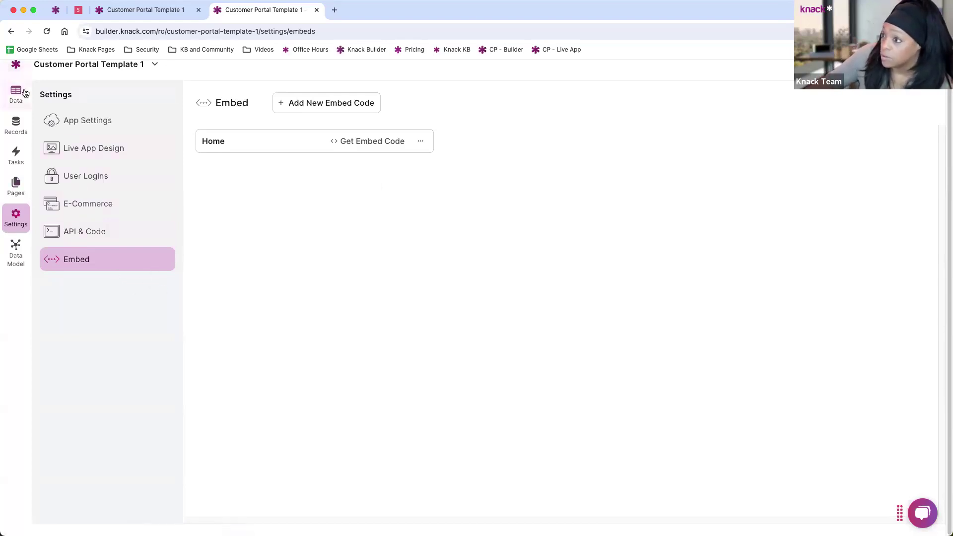
pyautogui.scroll(1, 16, 75)
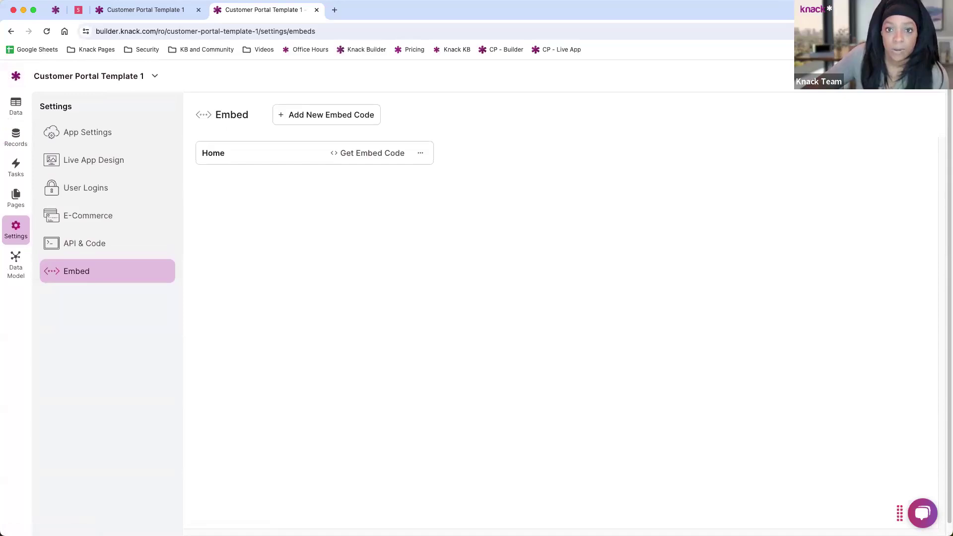
pyautogui.press('super+Tab')
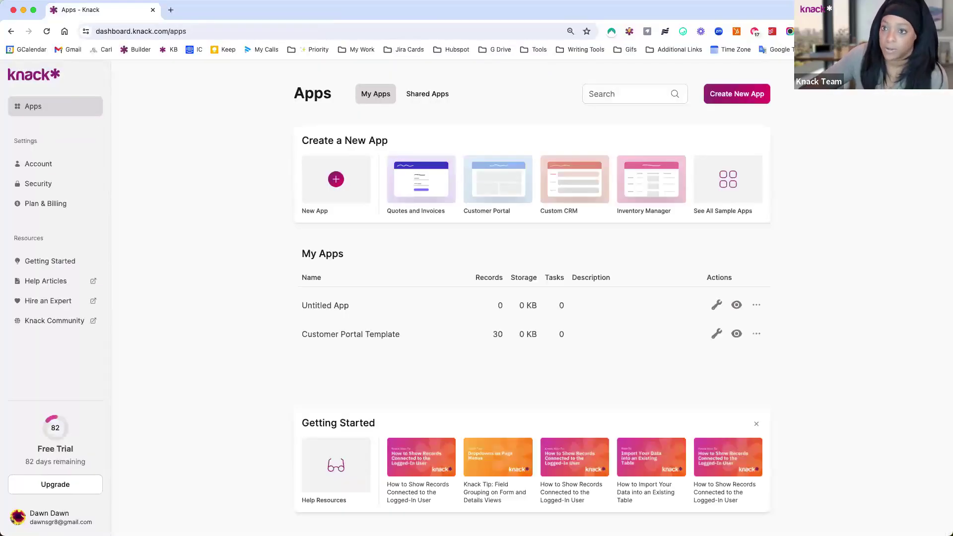
pyautogui.press('super+Tab')
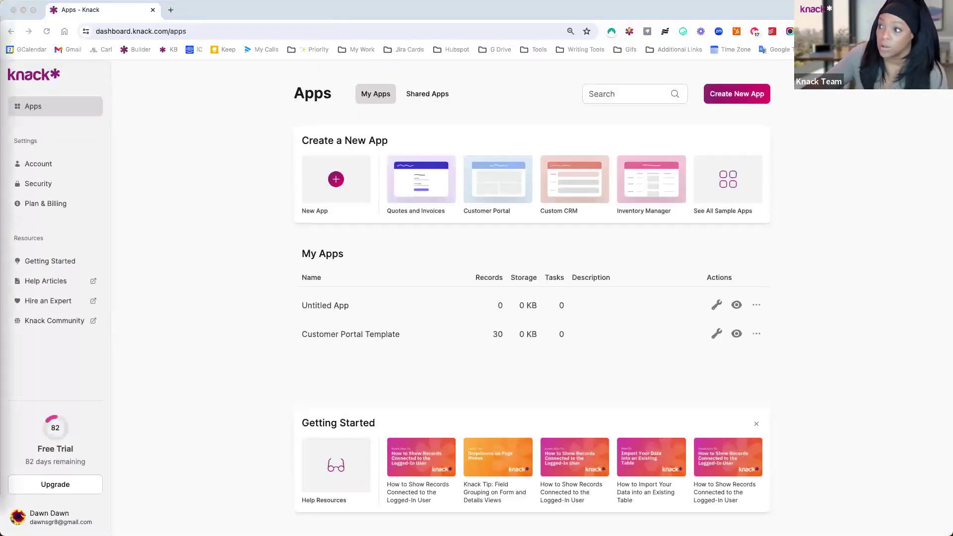
pyautogui.click(364, 342)
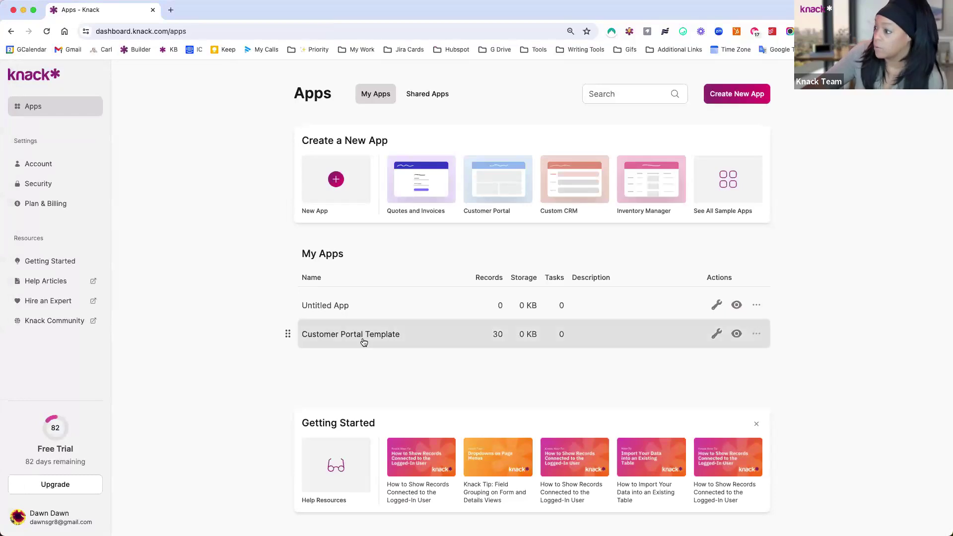
pyautogui.click(364, 343)
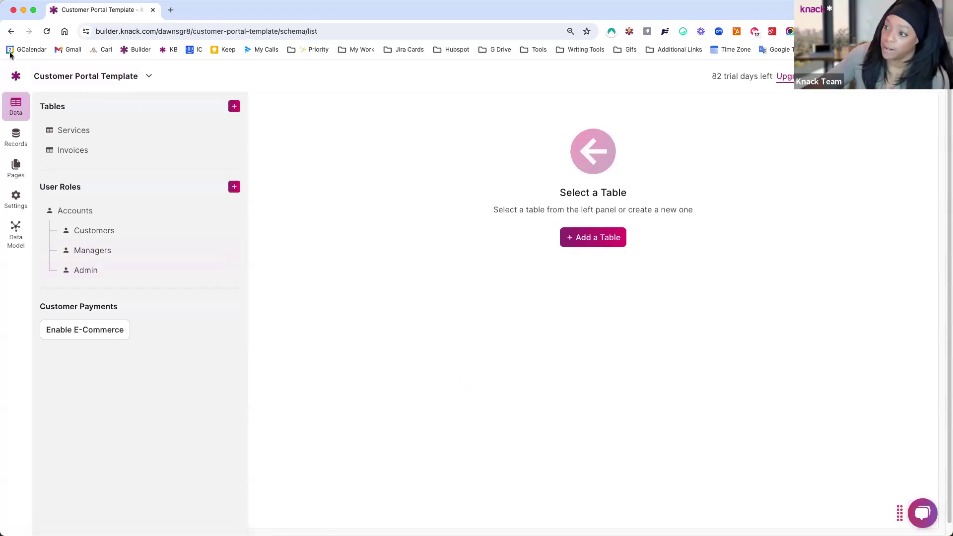
pyautogui.click(14, 78)
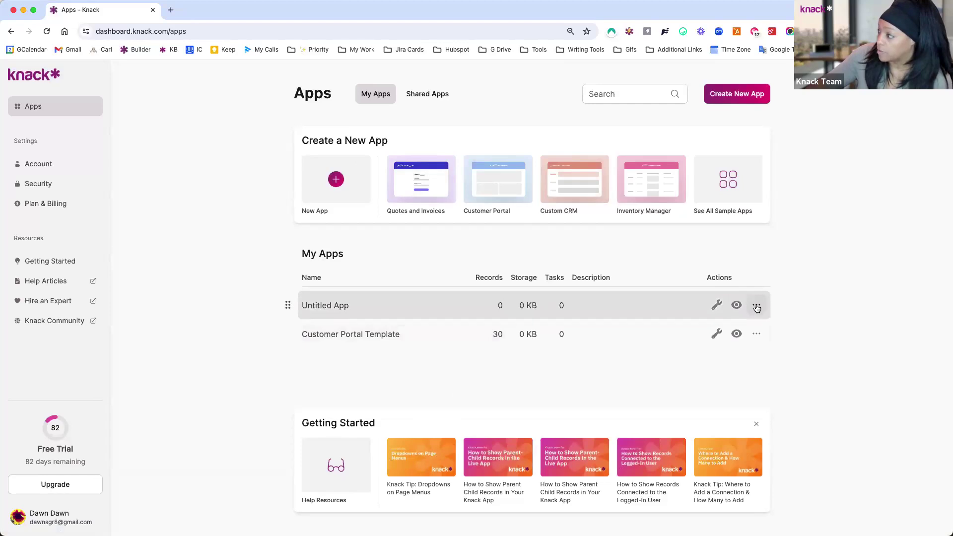
pyautogui.click(756, 306)
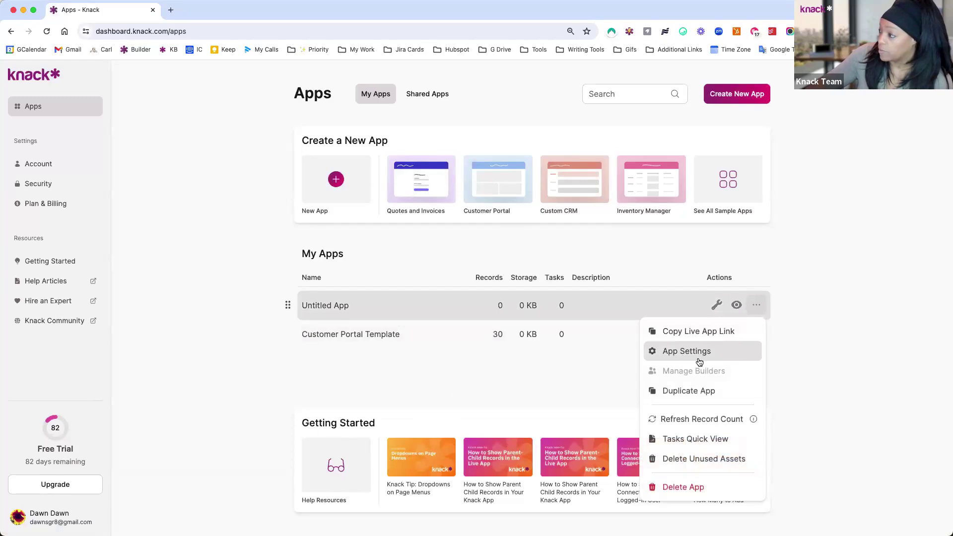
pyautogui.rightClick(672, 352)
pyautogui.click(649, 353)
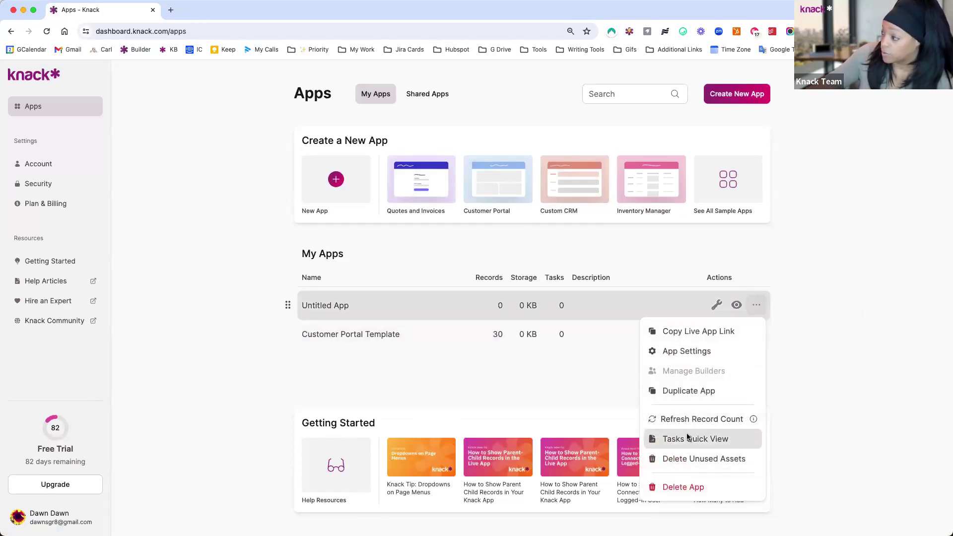
pyautogui.click(756, 305)
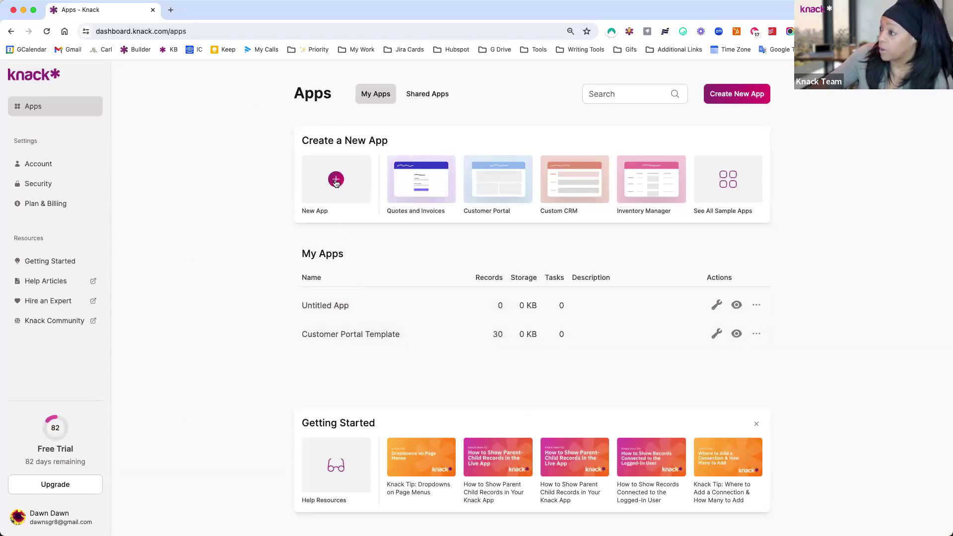
# - Start a new app from scratch, producing Untitled App 2 with Table 1 and a Name field
pyautogui.click(734, 98)
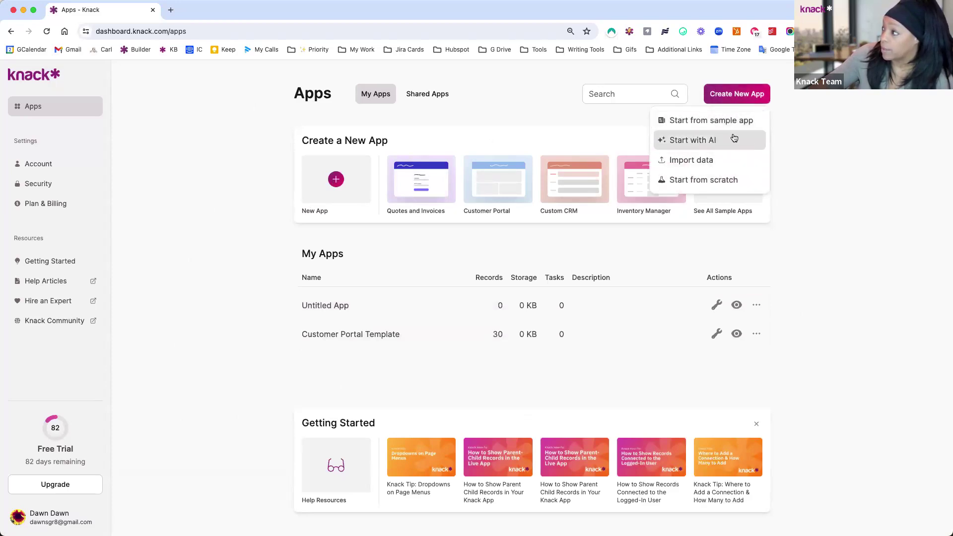
pyautogui.click(691, 180)
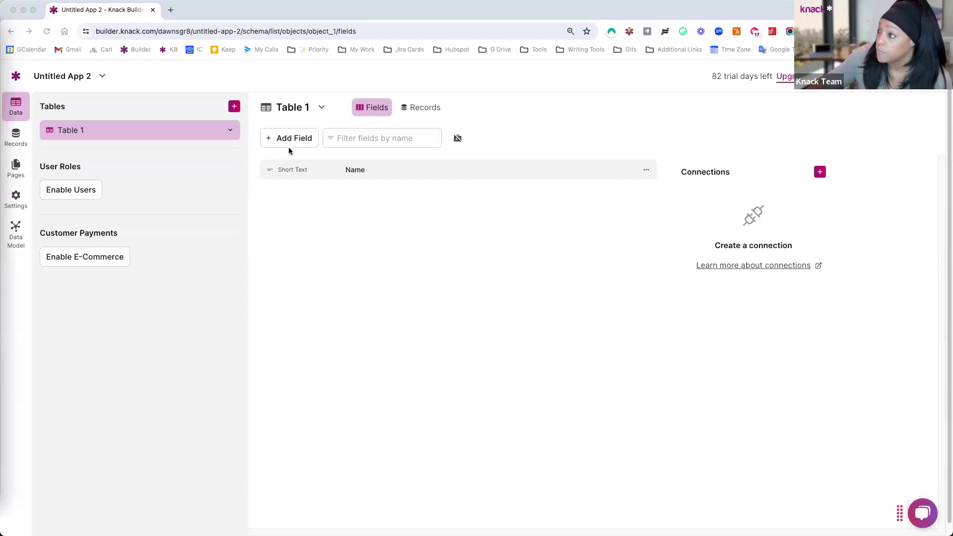
# - Rename Table 1 to 'Services' and bring up the Add a Field options
pyautogui.click(321, 107)
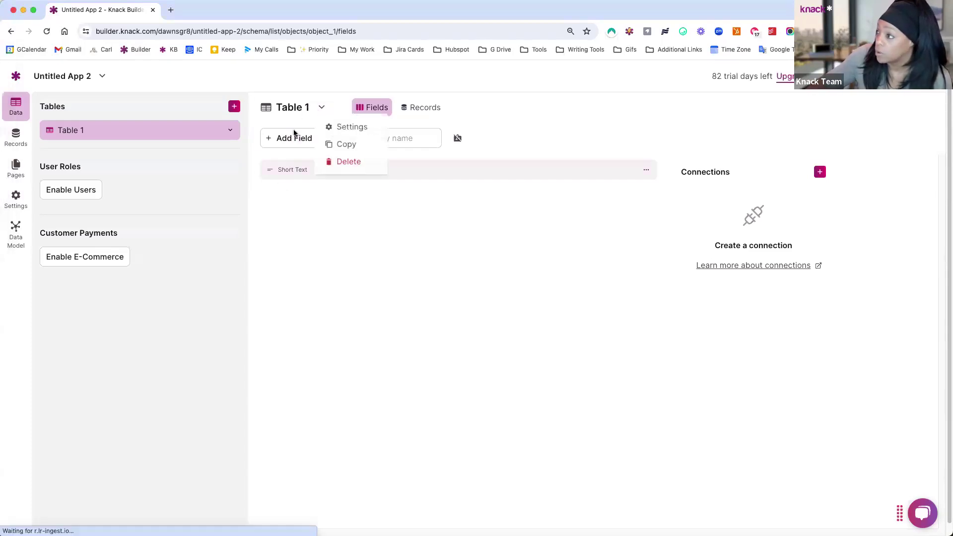
pyautogui.click(350, 126)
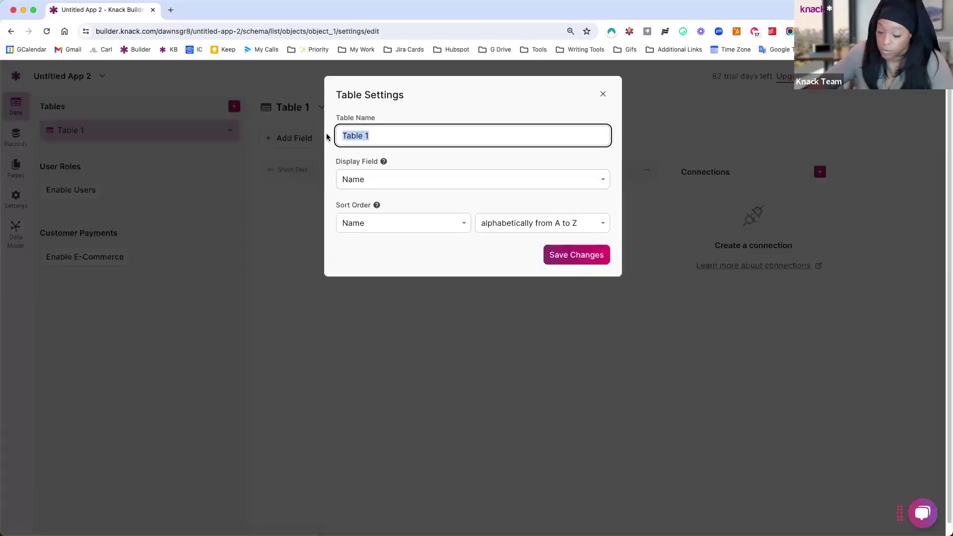
pyautogui.write('Services')
pyautogui.click(583, 254)
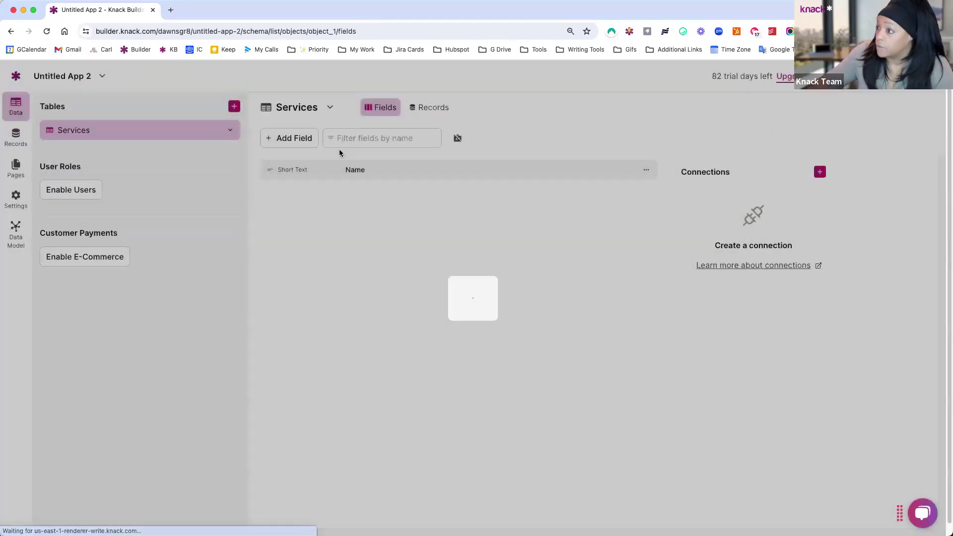
pyautogui.click(291, 139)
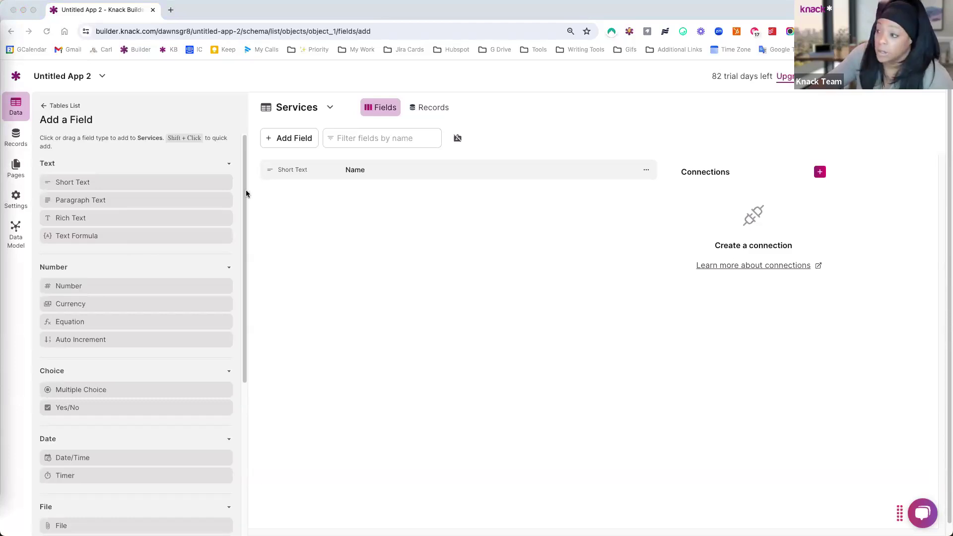
# - Start a new Multiple Choice field in Services named 'System Type'
pyautogui.click(294, 148)
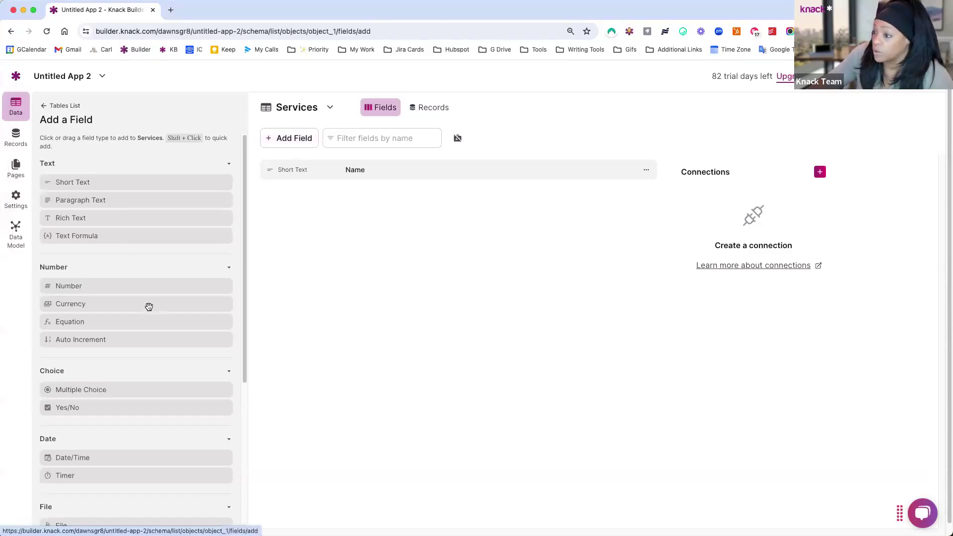
pyautogui.click(97, 389)
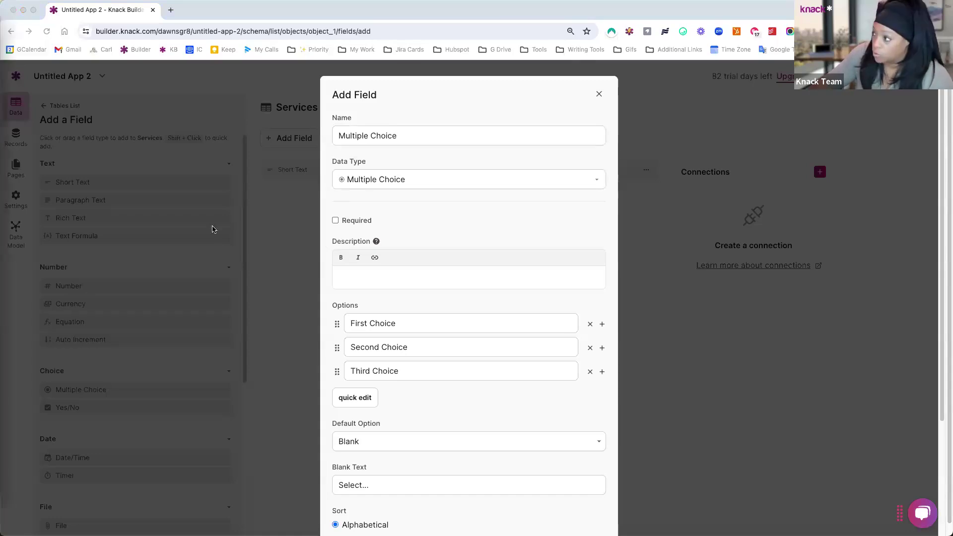
pyautogui.tripleClick(397, 136)
pyautogui.write('System Type')
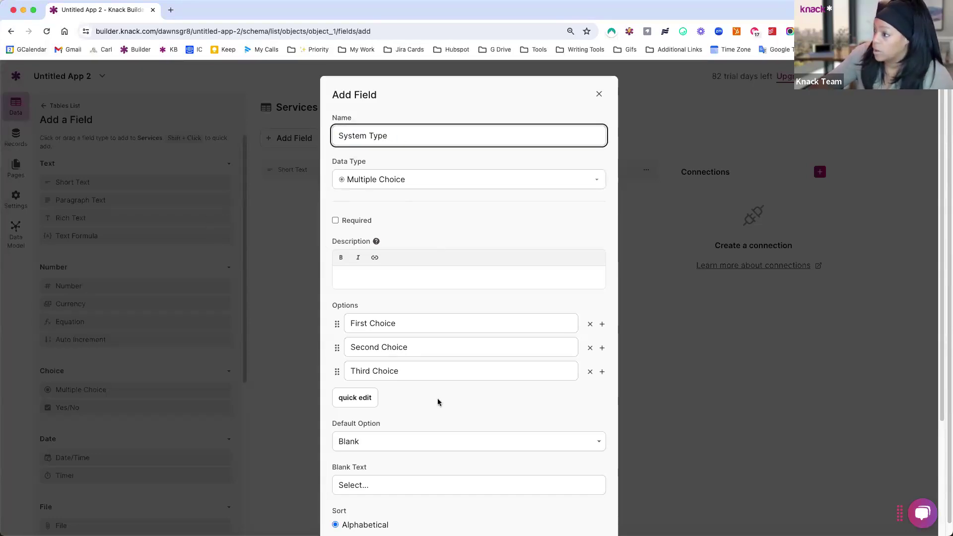
# - Replace its choices with Printer, Server, Mac, PC and Other, and create the field
pyautogui.click(356, 399)
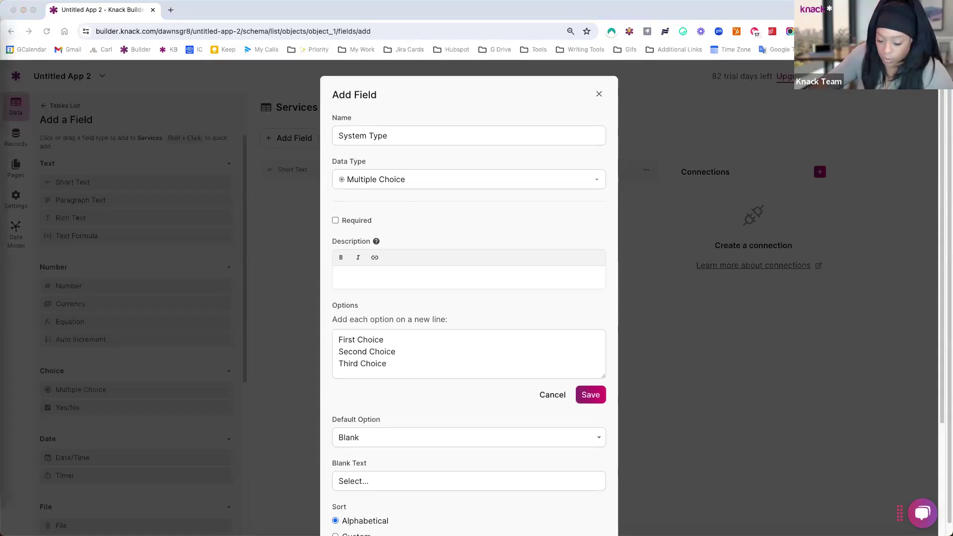
pyautogui.click(401, 363)
pyautogui.press('super+a')
pyautogui.write('Printer Server Mac PC Other')
pyautogui.click(590, 393)
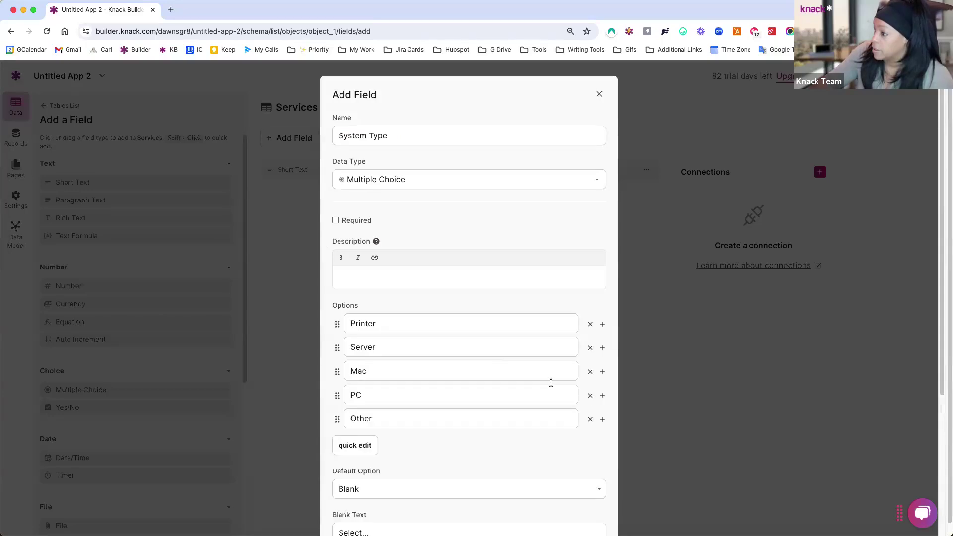
pyautogui.scroll(-2, 462, 335)
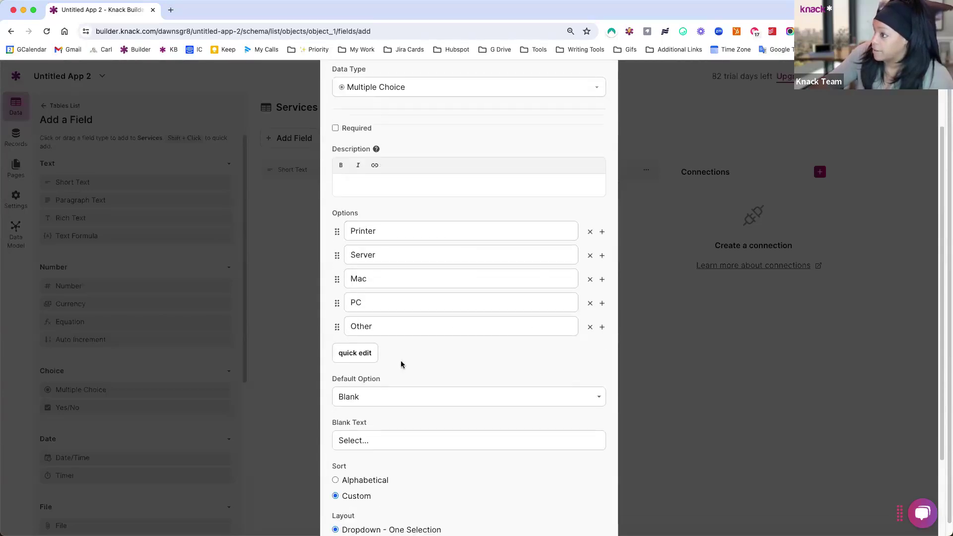
pyautogui.scroll(2, 449, 270)
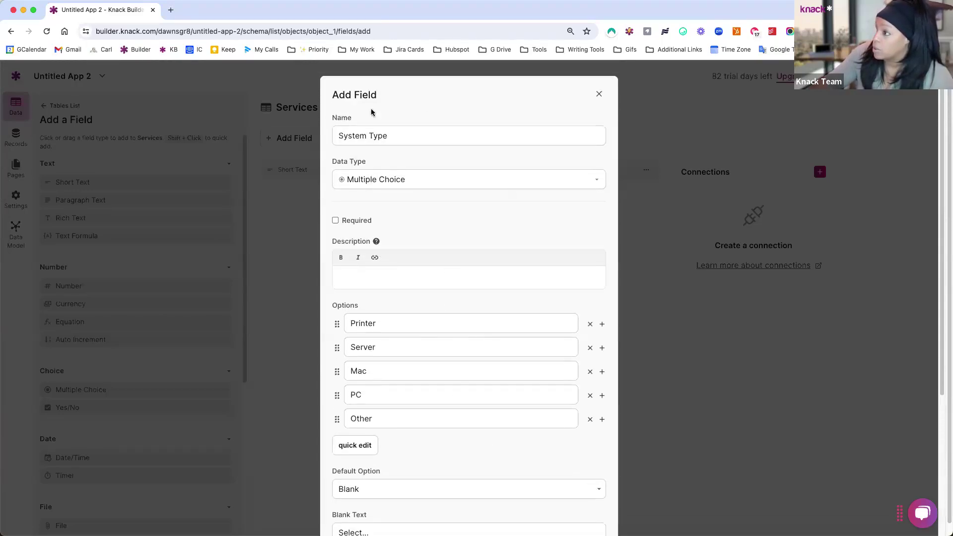
pyautogui.scroll(-1, 390, 179)
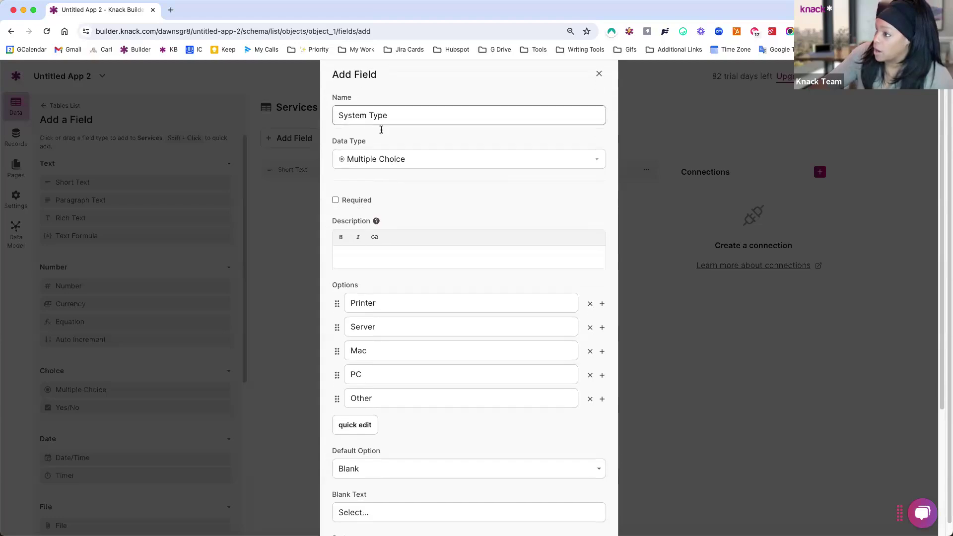
pyautogui.scroll(-2, 385, 263)
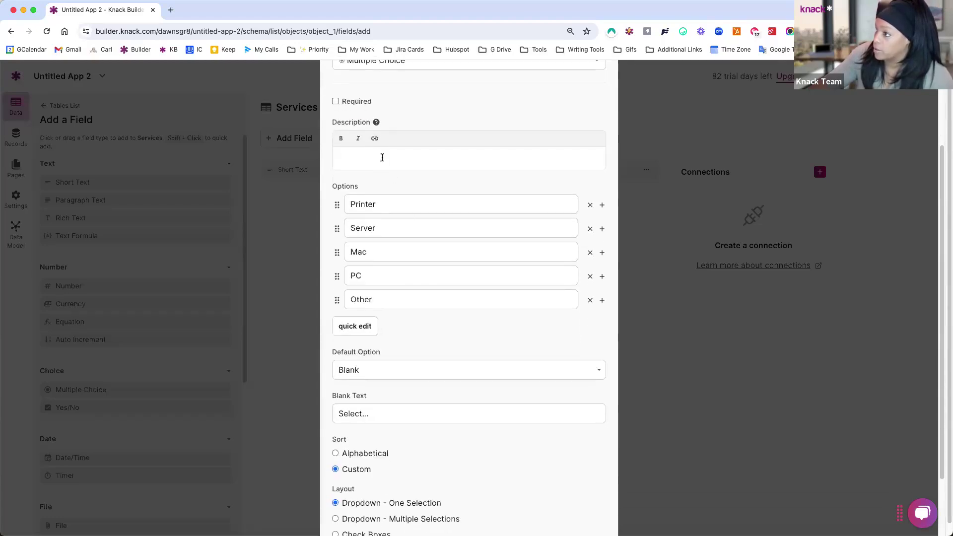
pyautogui.scroll(-2, 412, 176)
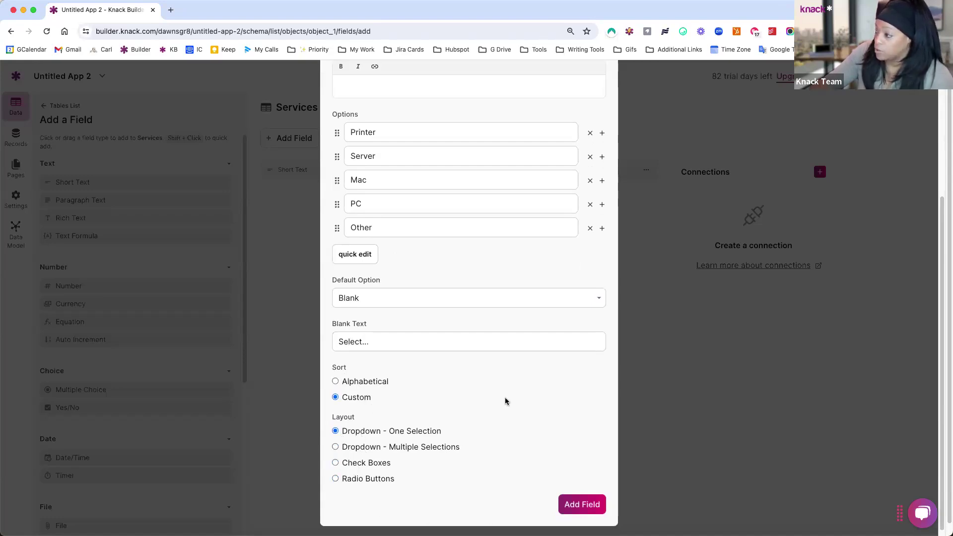
pyautogui.scroll(5, 511, 357)
pyautogui.scroll(-5, 480, 198)
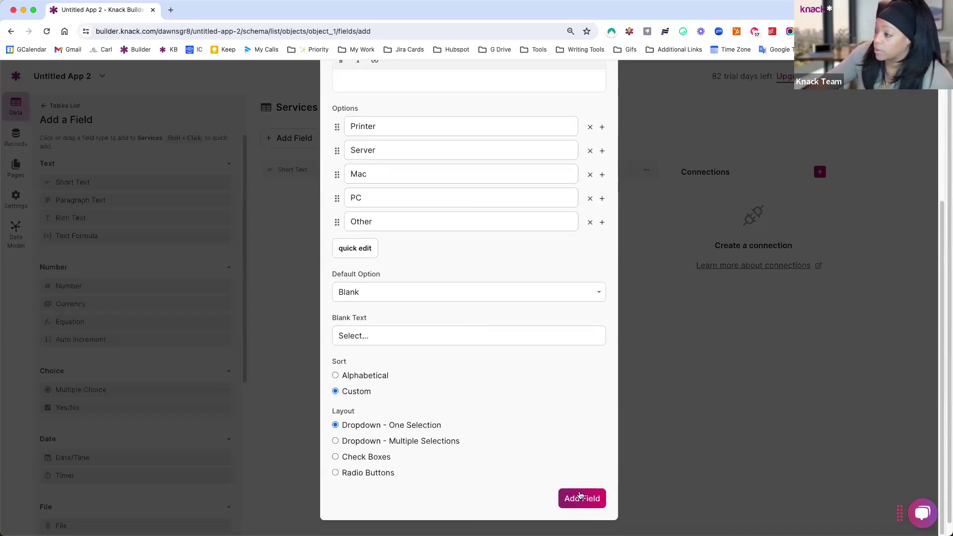
pyautogui.scroll(5, 504, 393)
pyautogui.scroll(-5, 506, 449)
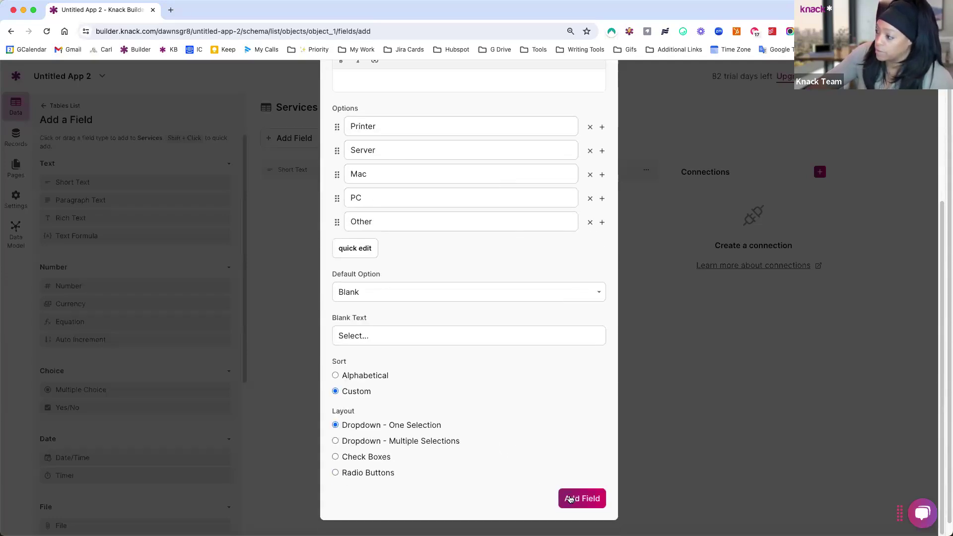
pyautogui.click(570, 498)
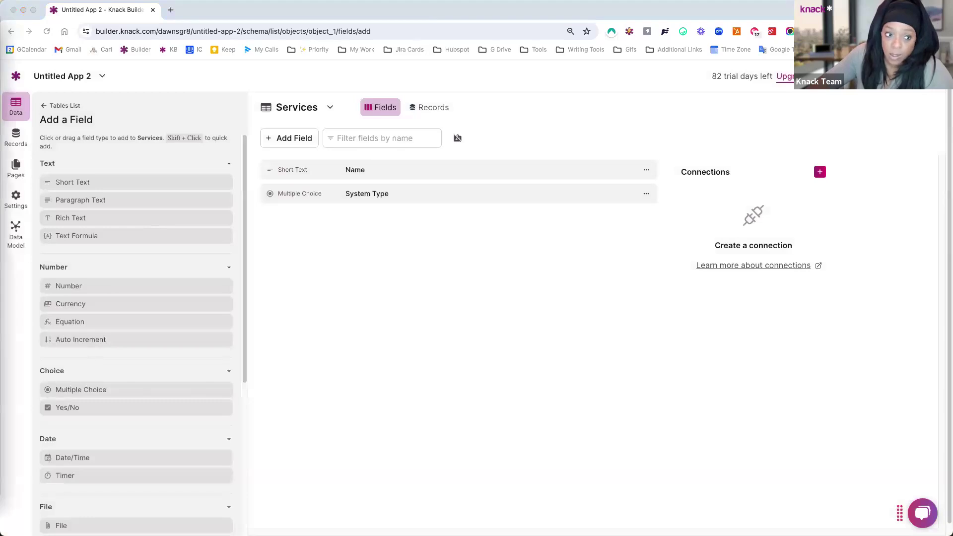
pyautogui.click(308, 257)
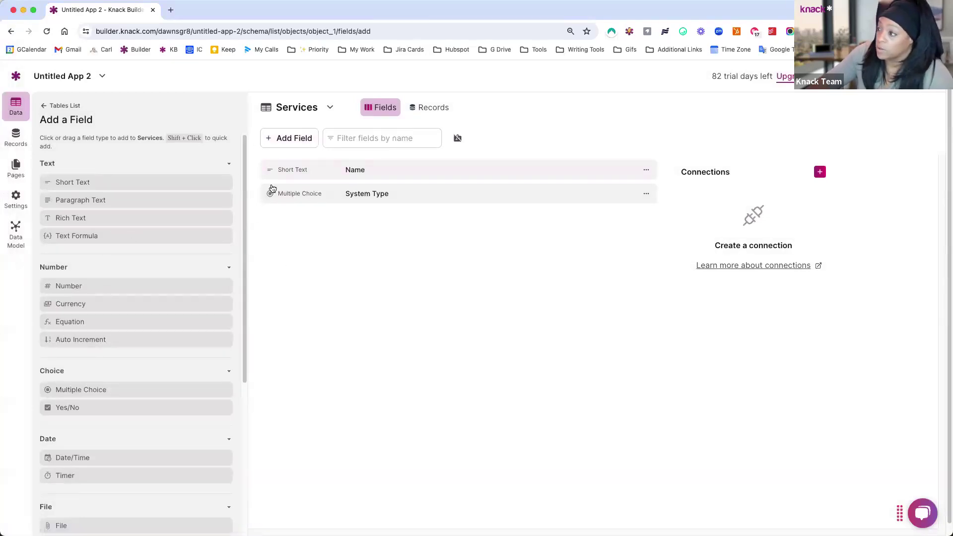
# - Rename the Services table's Name field to 'Instructions & Comments'
pyautogui.click(391, 172)
pyautogui.moveTo(366, 159); pyautogui.dragTo(344, 159)
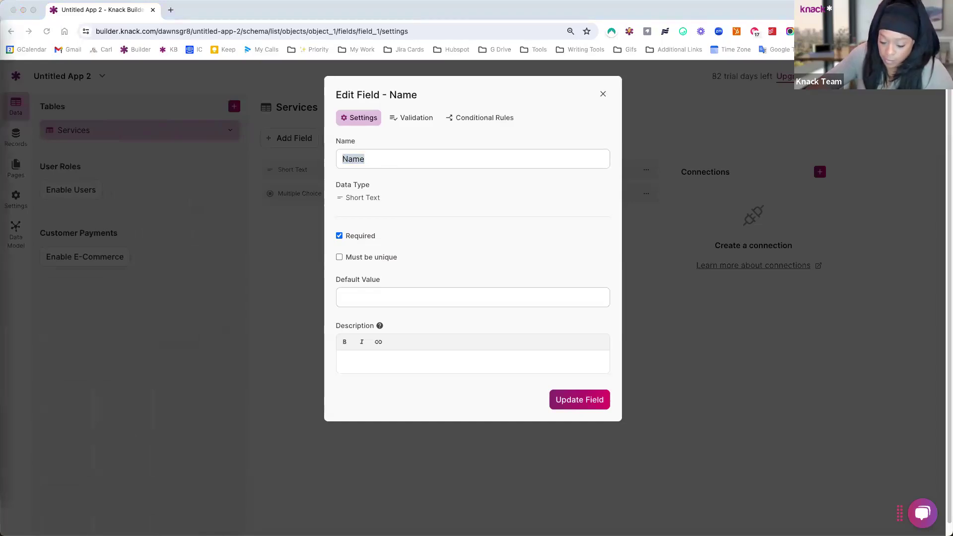
pyautogui.write('Instructions & Comments')
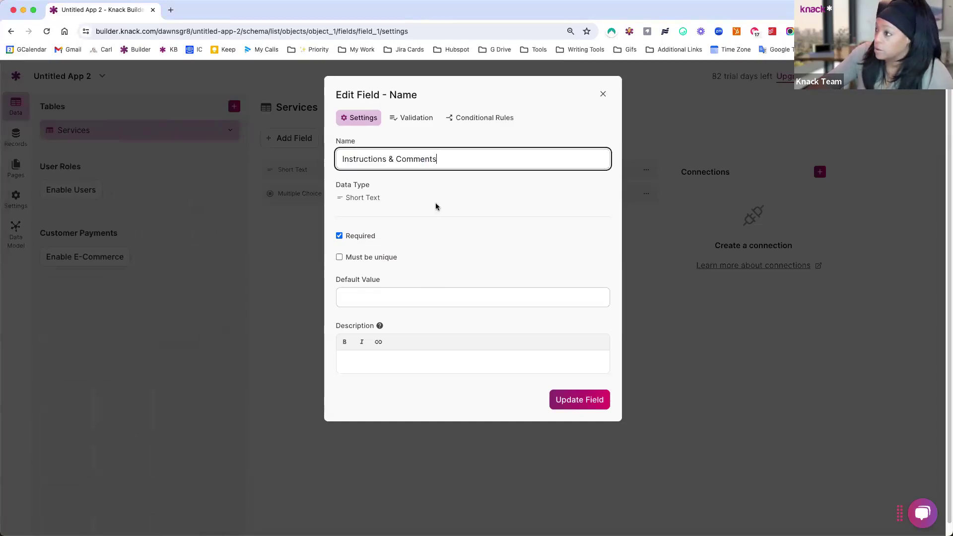
pyautogui.click(589, 406)
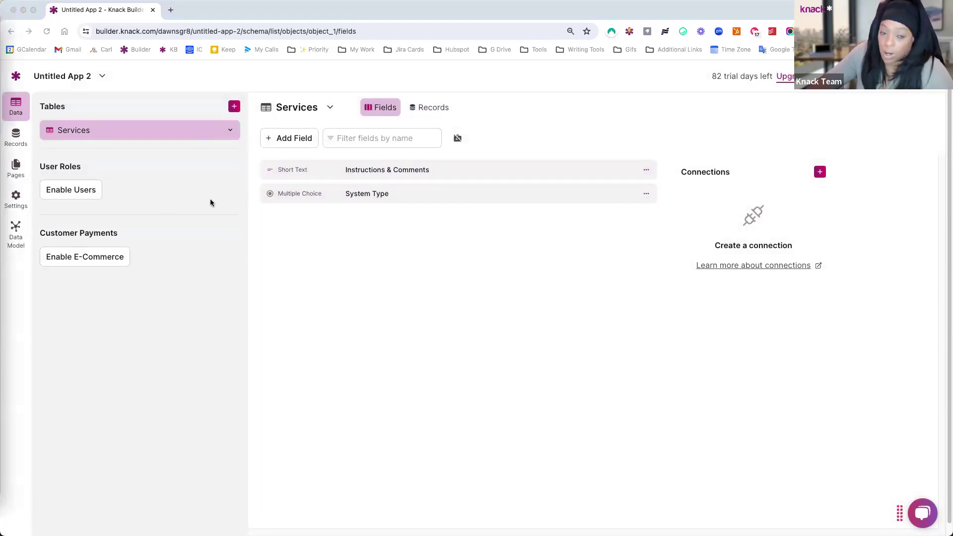
pyautogui.click(288, 140)
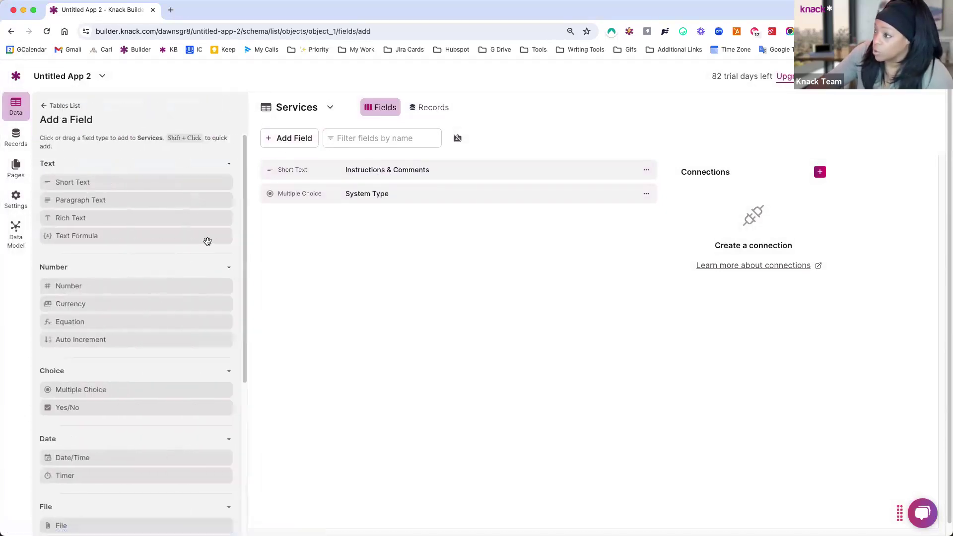
# - Create a 'Services Needed' multiple-choice field: Troubleshooting and Repair, Hardware Setup, Networking, Software Installation
pyautogui.click(97, 387)
pyautogui.moveTo(403, 134); pyautogui.dragTo(296, 141)
pyautogui.write('Services Needed')
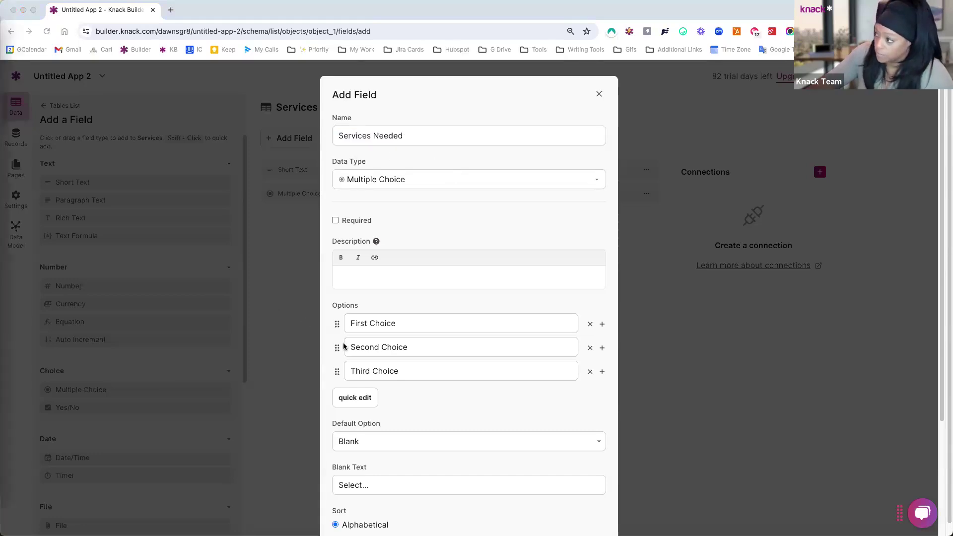
pyautogui.click(400, 393)
pyautogui.click(369, 397)
pyautogui.moveTo(389, 367); pyautogui.dragTo(327, 330)
pyautogui.write('Troubleshooting and Repair Hardware Setup Networking Software Installation')
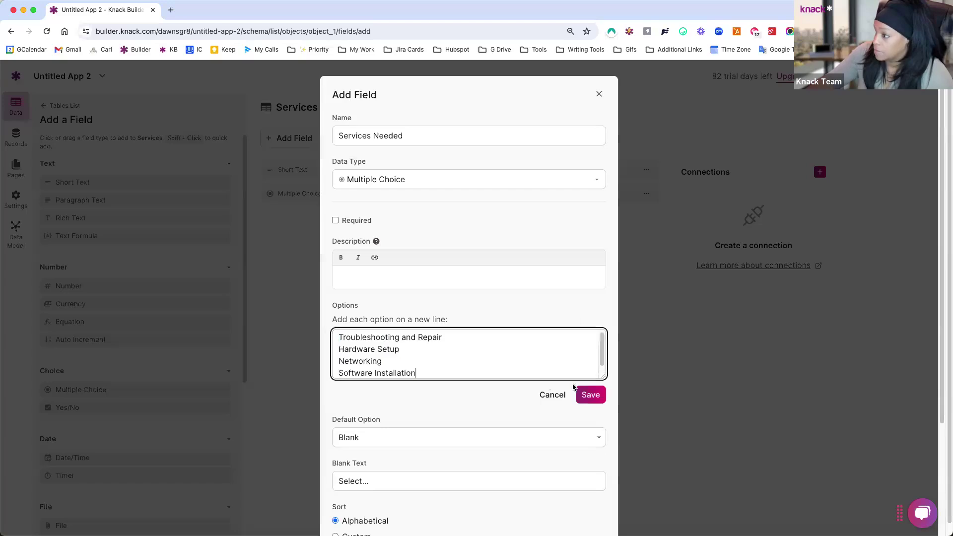
pyautogui.click(590, 395)
pyautogui.scroll(-4, 439, 304)
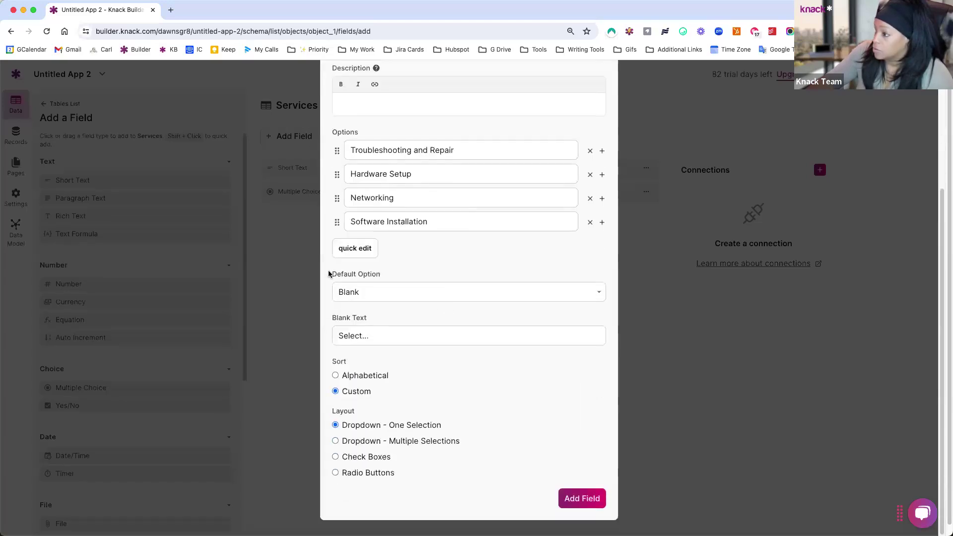
pyautogui.click(592, 499)
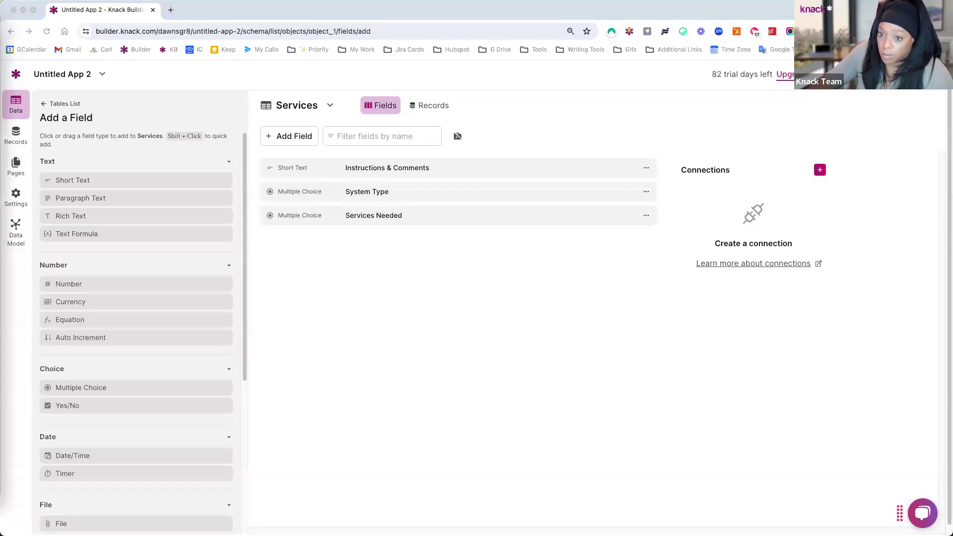
# - Add a 'Service Date' Date/Time field (mm/dd/yyyy, ignoring time) with no default date
pyautogui.click(441, 280)
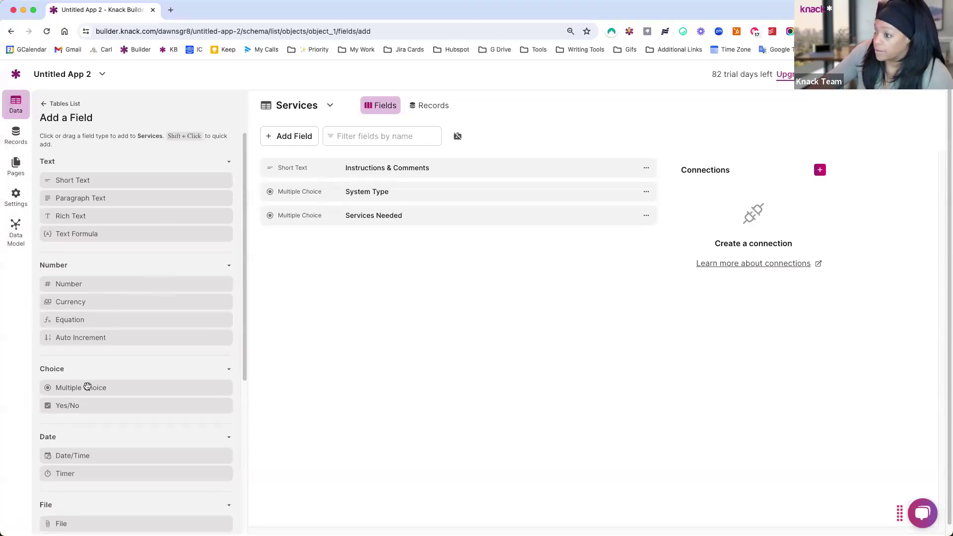
pyautogui.click(99, 455)
pyautogui.press('super+a')
pyautogui.write('Service Date')
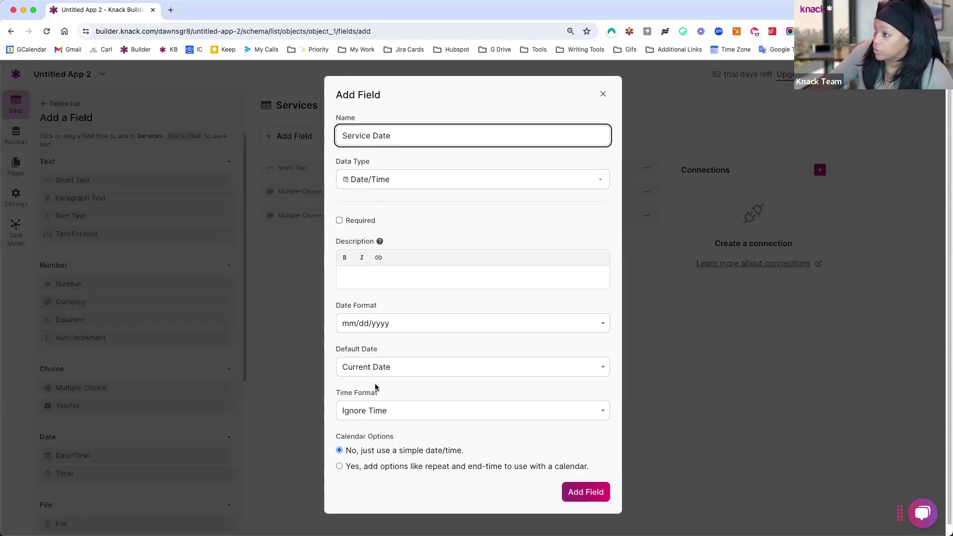
pyautogui.click(387, 370)
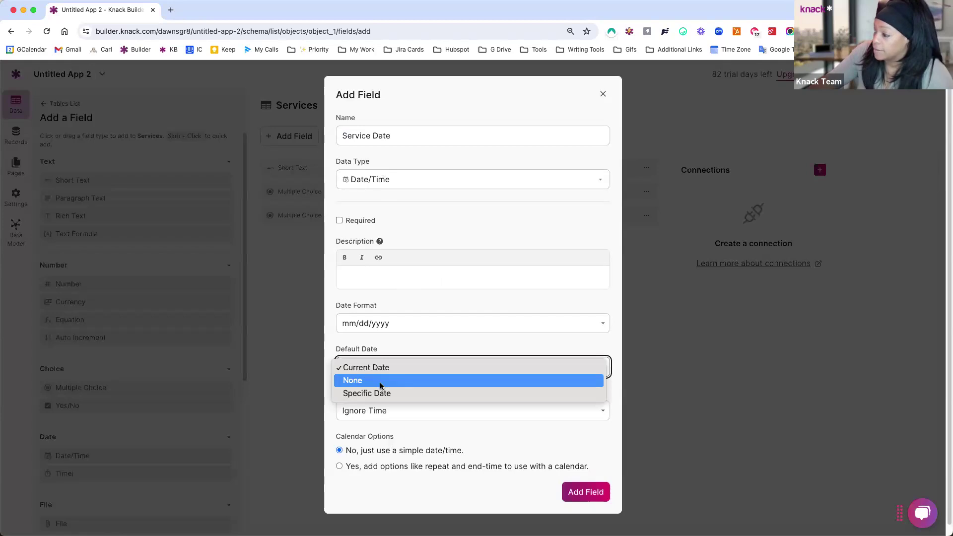
pyautogui.click(382, 381)
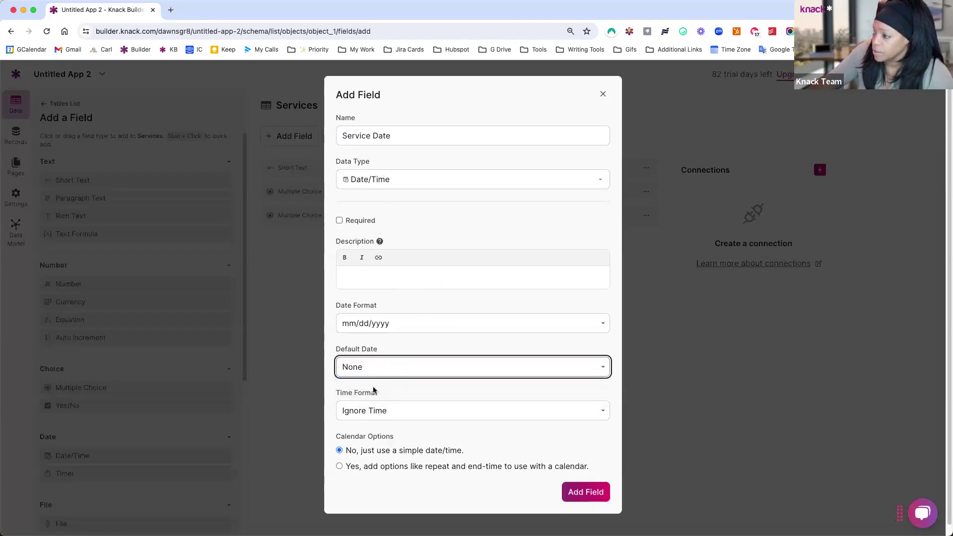
pyautogui.scroll(-1, 415, 371)
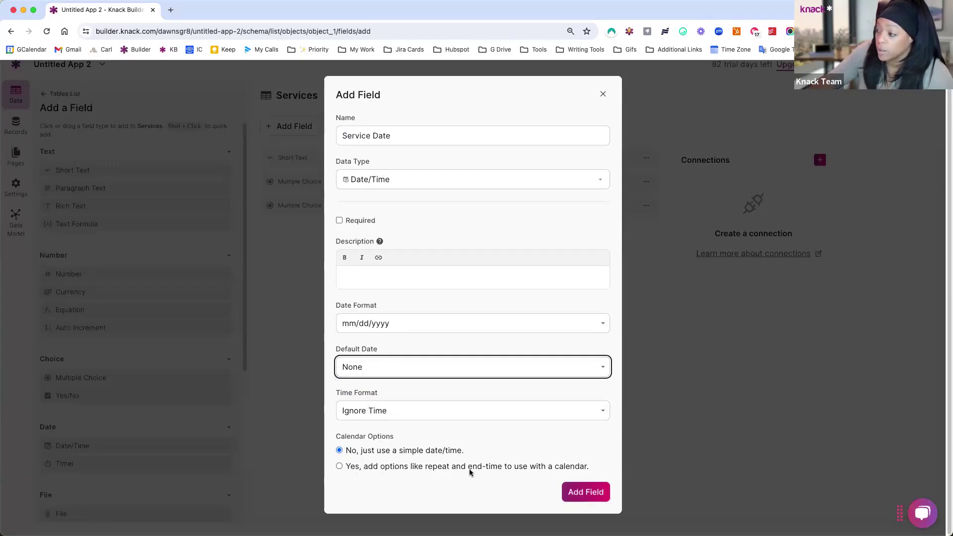
pyautogui.click(575, 494)
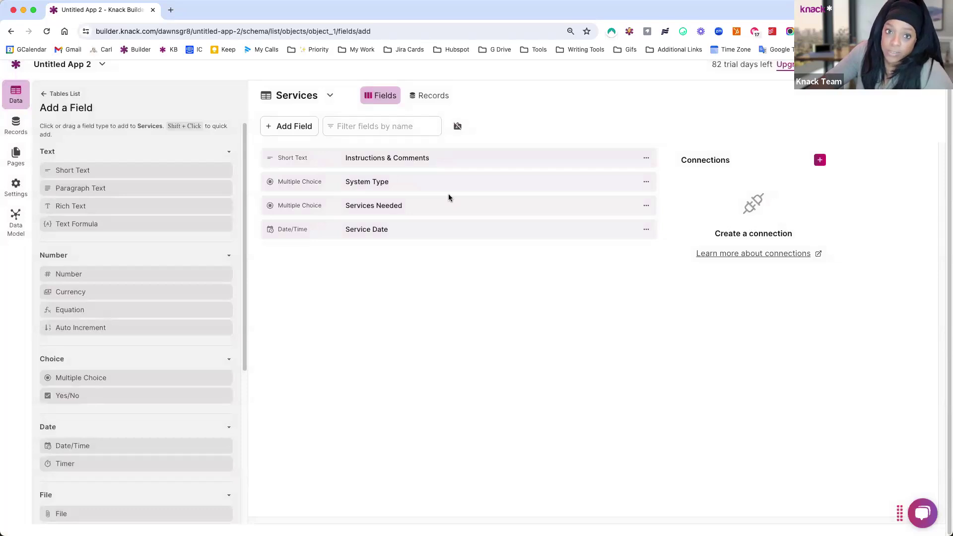
# - Move the Instructions & Comments field to the bottom of the list, below Service Date
pyautogui.click(426, 155)
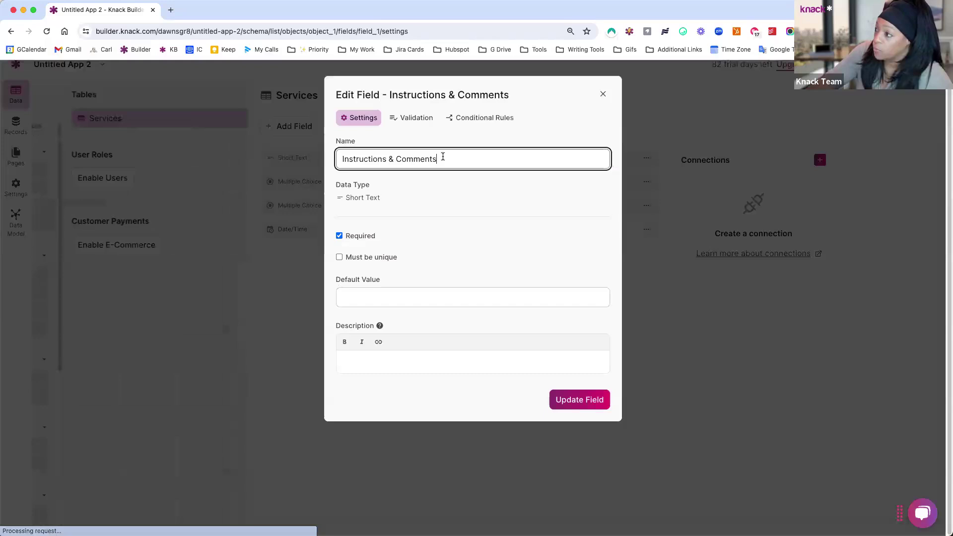
pyautogui.click(603, 94)
pyautogui.moveTo(428, 154); pyautogui.dragTo(433, 233)
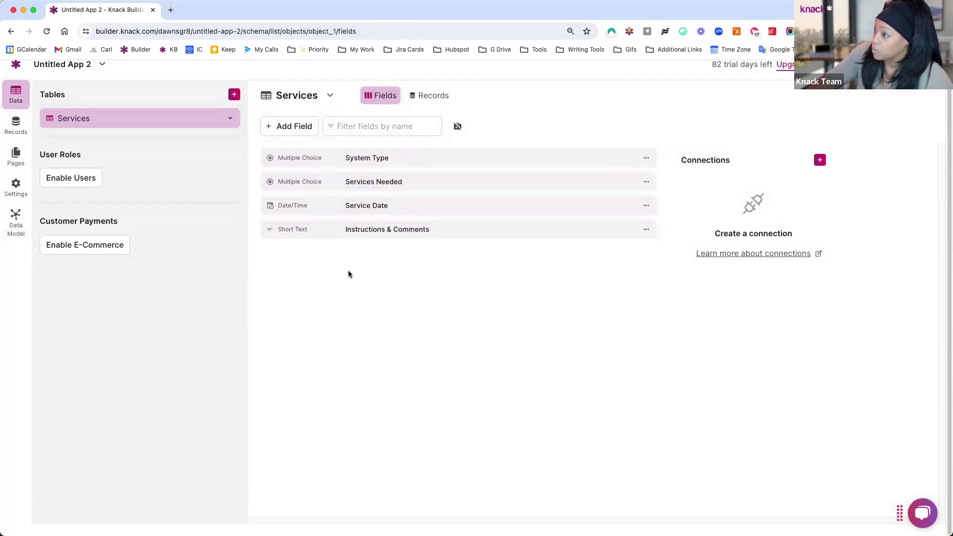
# - Review the System Type field's options and validation settings, closing without changes
pyautogui.click(646, 157)
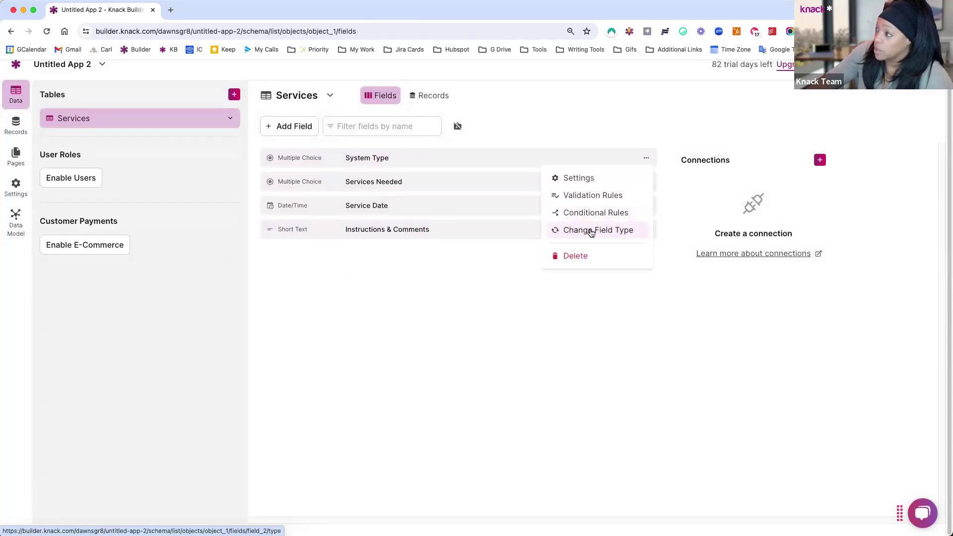
pyautogui.click(635, 158)
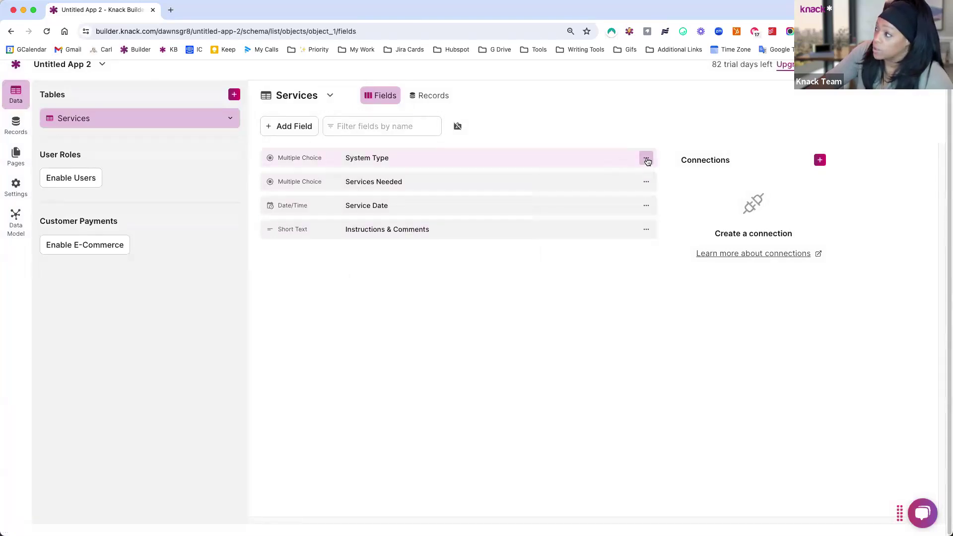
pyautogui.click(454, 157)
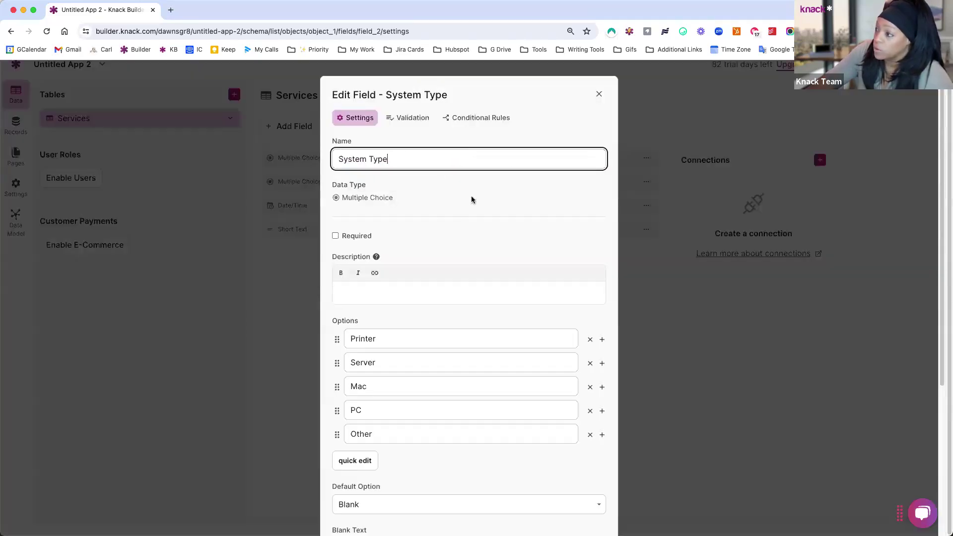
pyautogui.click(414, 117)
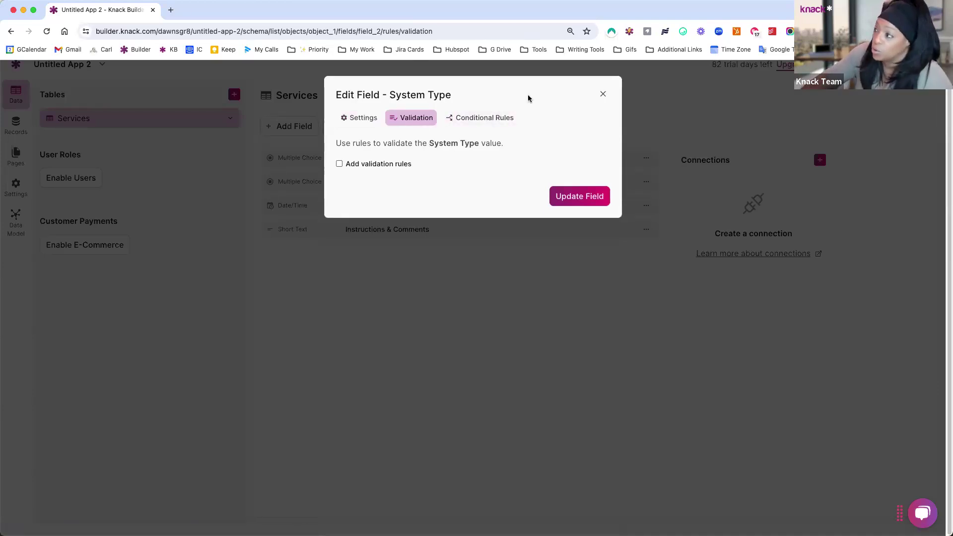
pyautogui.click(604, 97)
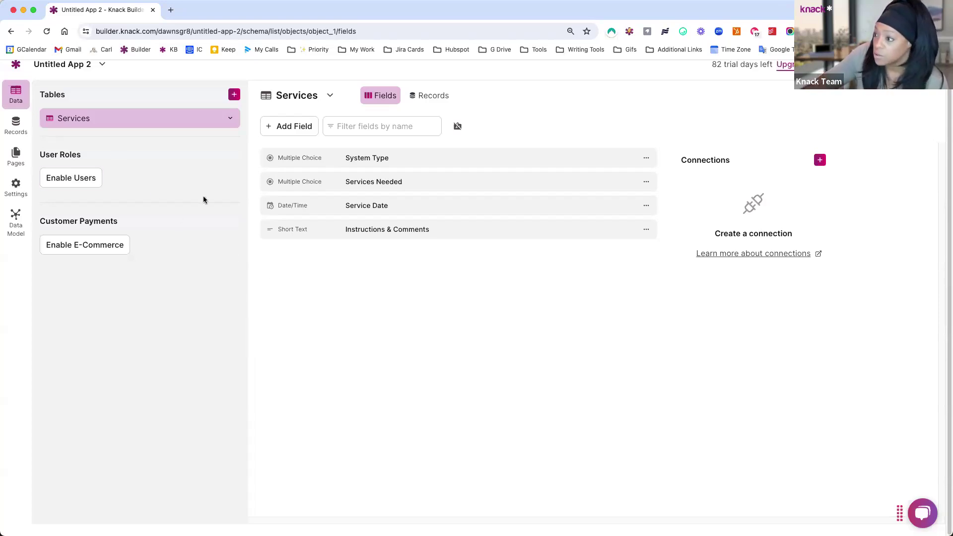
# - Enable user accounts by creating the Customers and Managers user roles
pyautogui.click(73, 183)
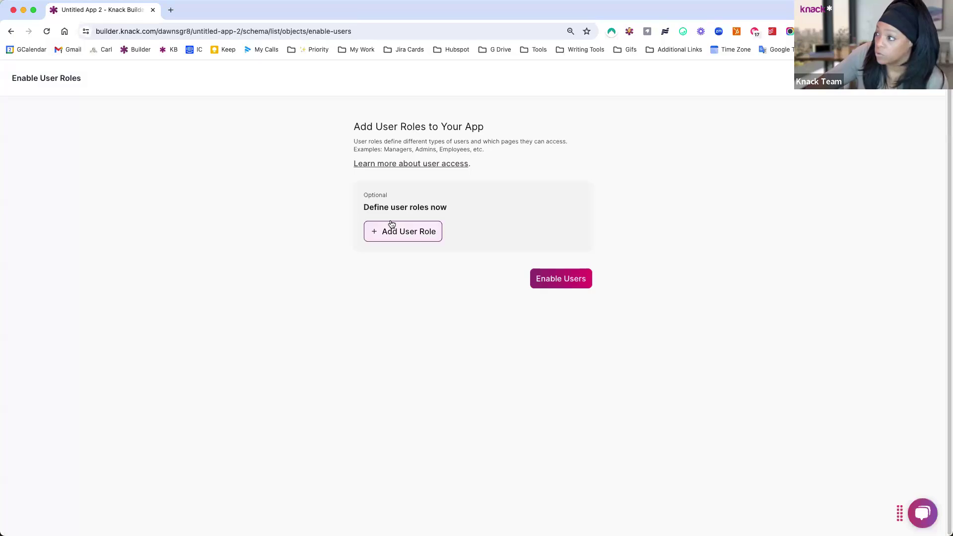
pyautogui.click(393, 235)
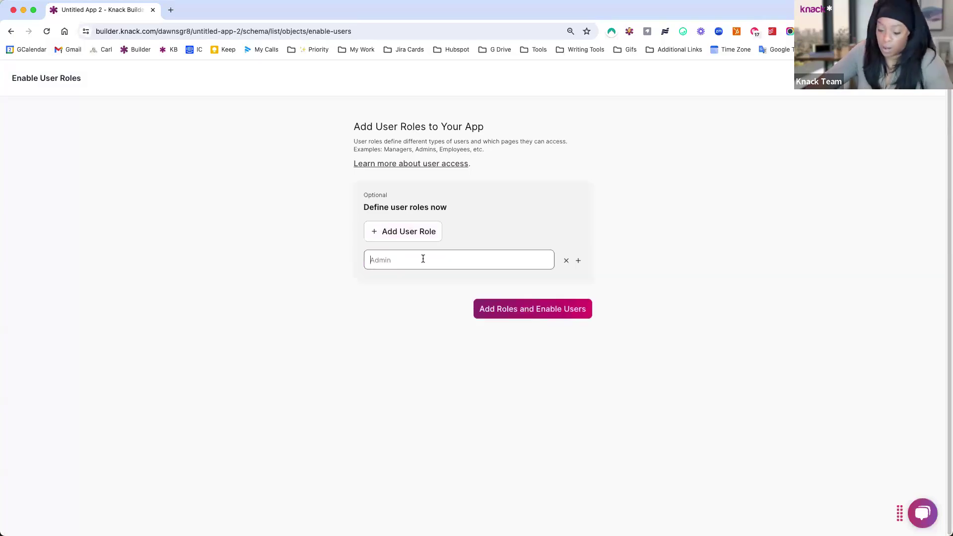
pyautogui.write('Custoemrs')
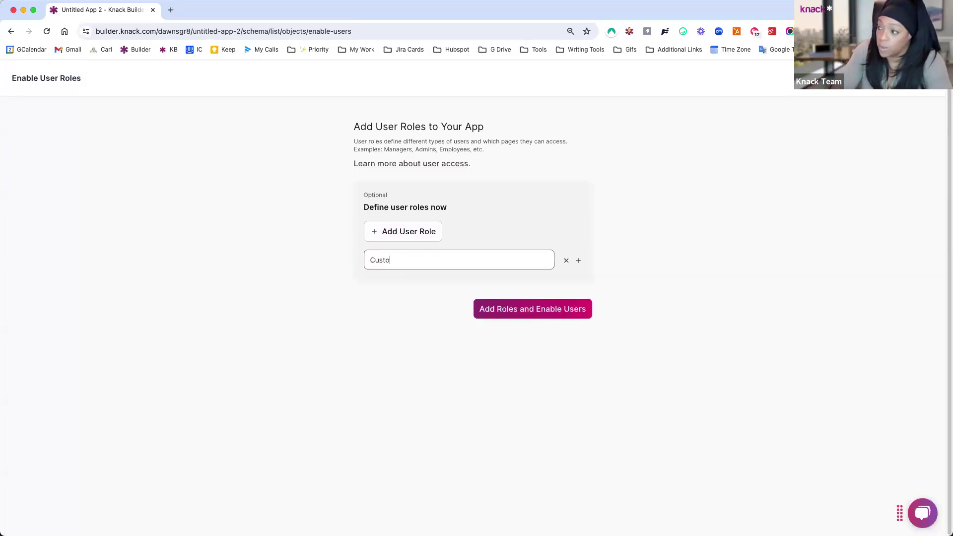
pyautogui.press('BackSpace')
pyautogui.press('BackSpace')
pyautogui.press('BackSpace')
pyautogui.press('BackSpace')
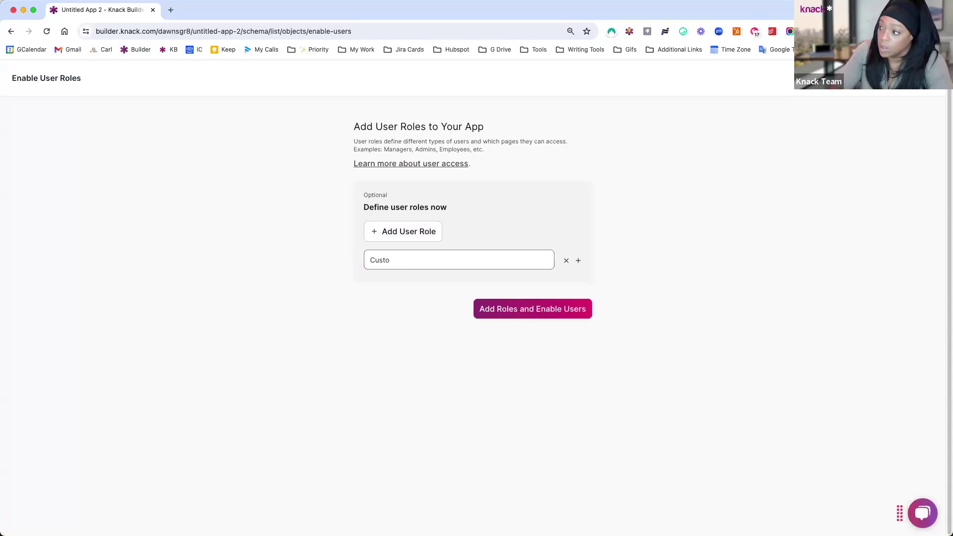
pyautogui.write('mers')
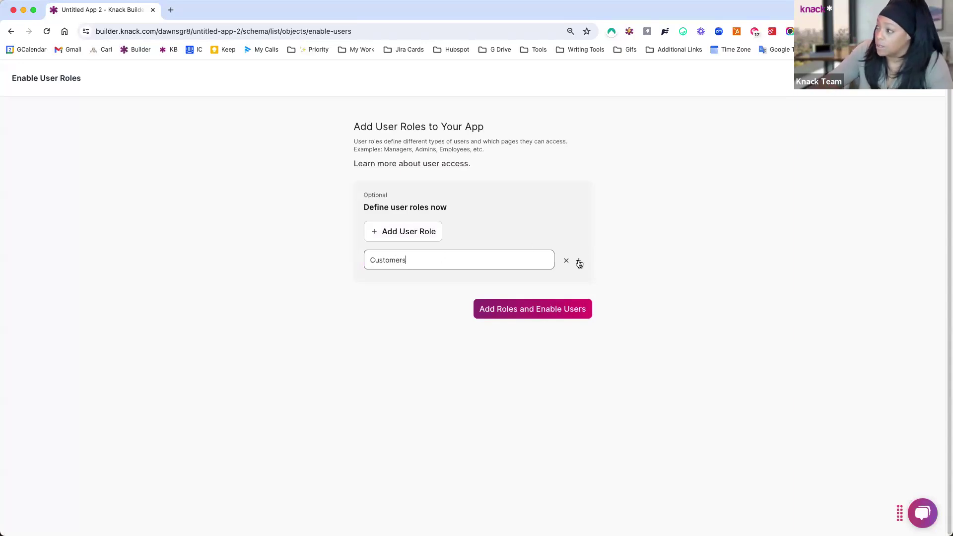
pyautogui.click(578, 261)
pyautogui.write('Ma')
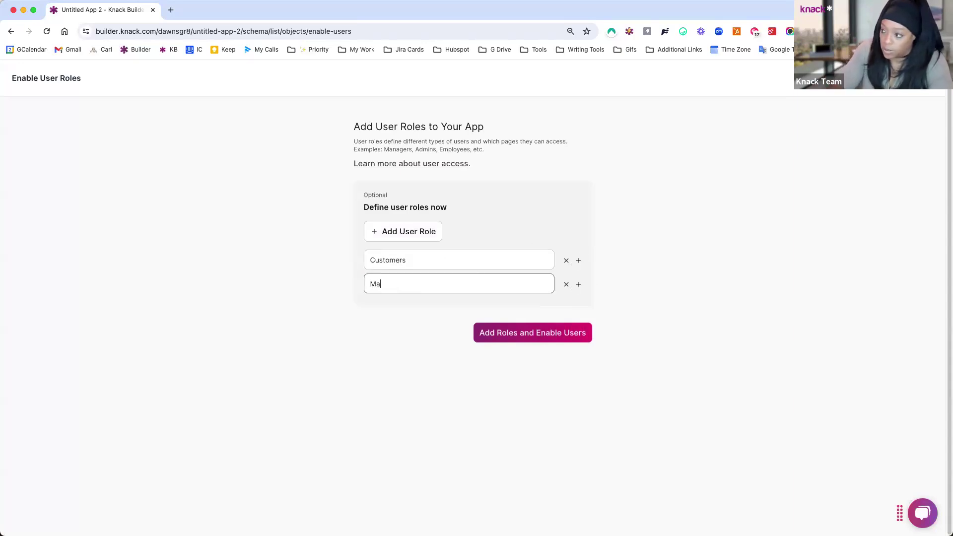
pyautogui.write('nagers')
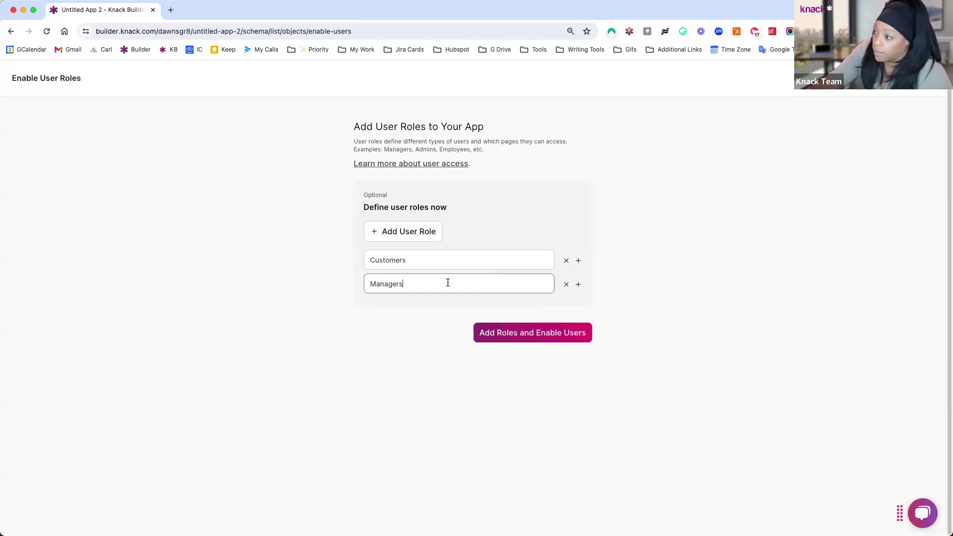
pyautogui.click(523, 339)
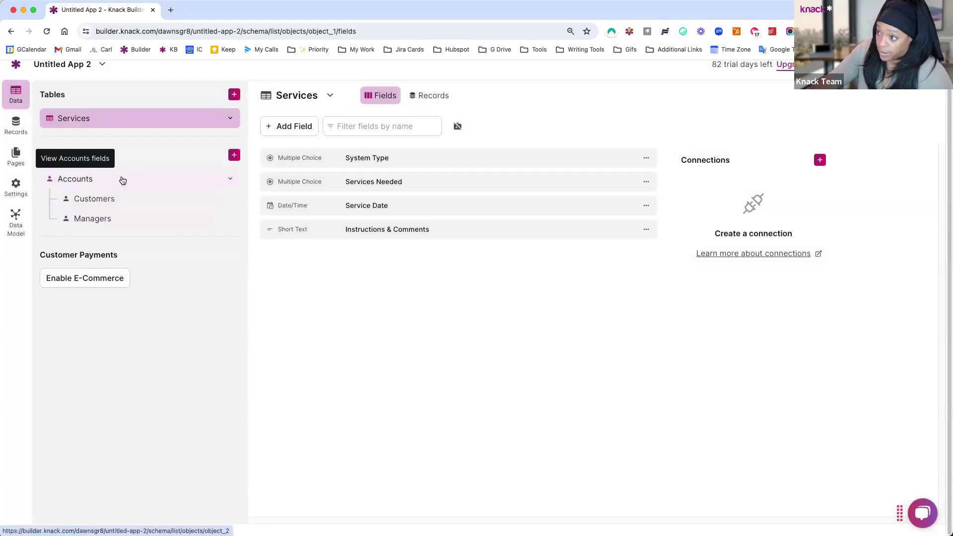
# - Add an Address field to the Customers role
pyautogui.click(112, 203)
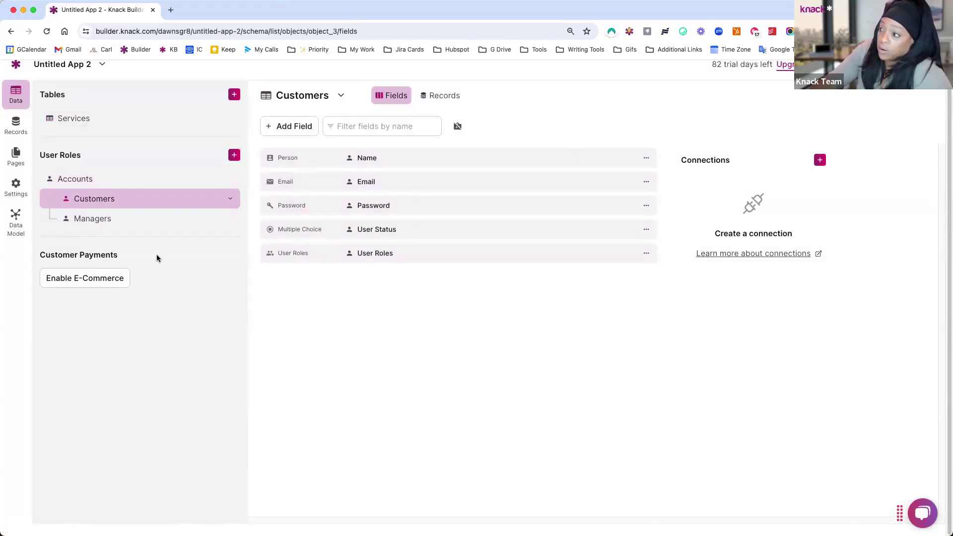
pyautogui.click(95, 223)
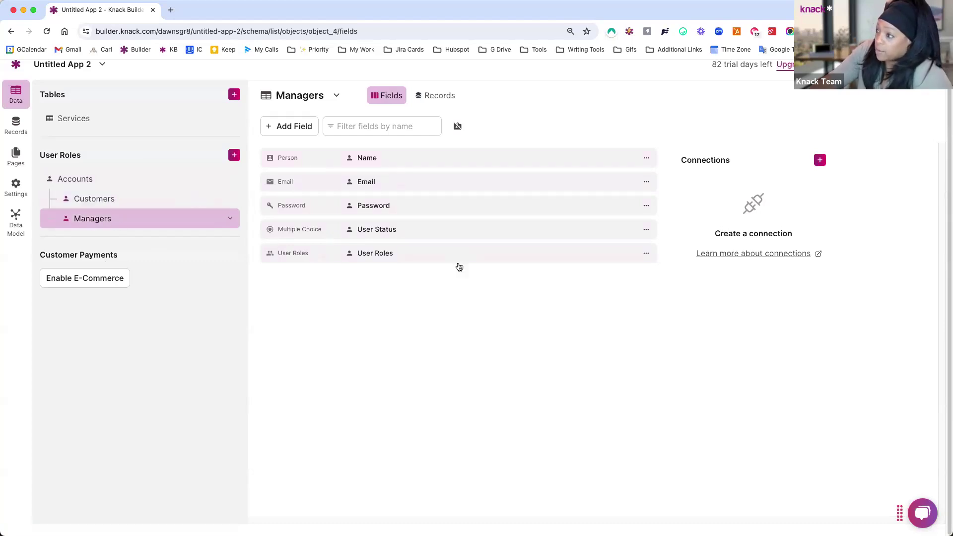
pyautogui.click(103, 203)
pyautogui.click(298, 129)
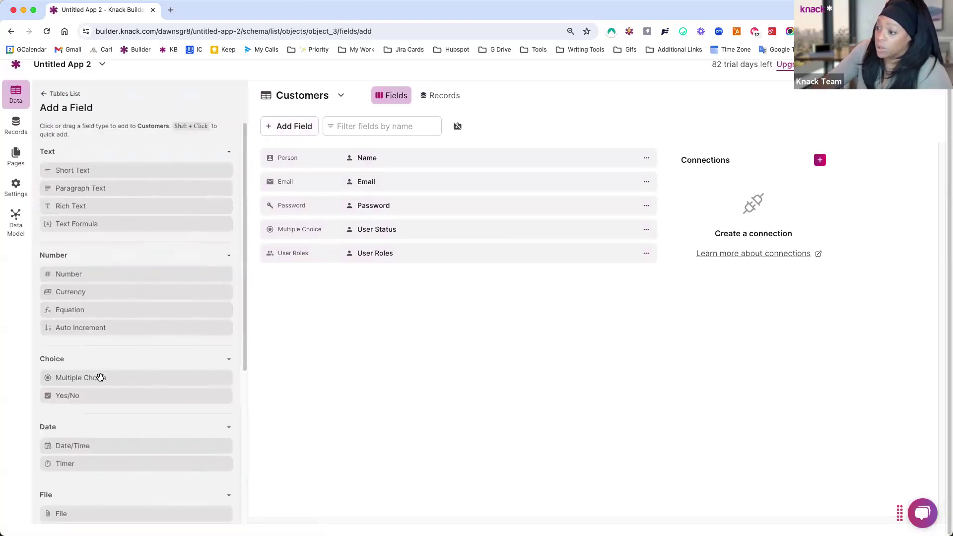
pyautogui.scroll(-2, 96, 392)
pyautogui.scroll(-2, 96, 409)
pyautogui.scroll(-1, 89, 421)
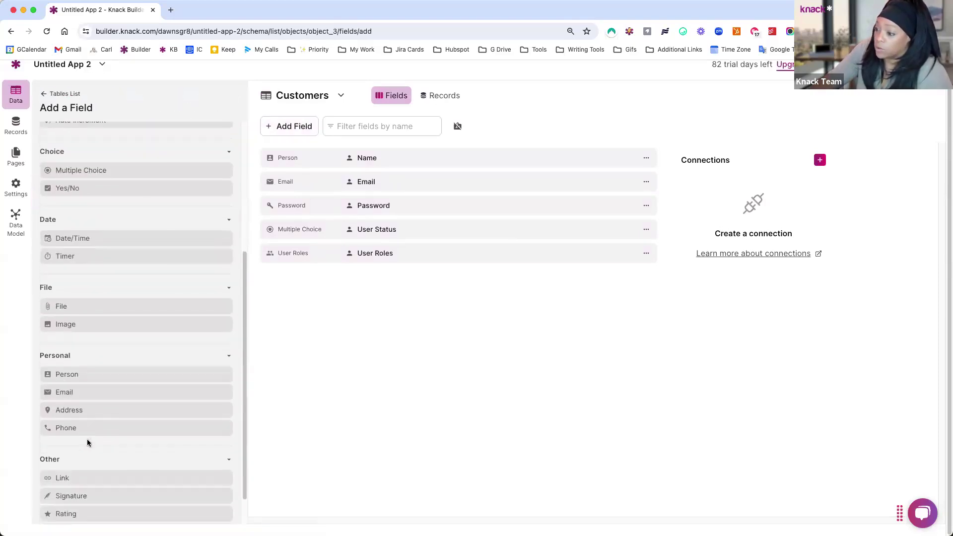
pyautogui.click(88, 409)
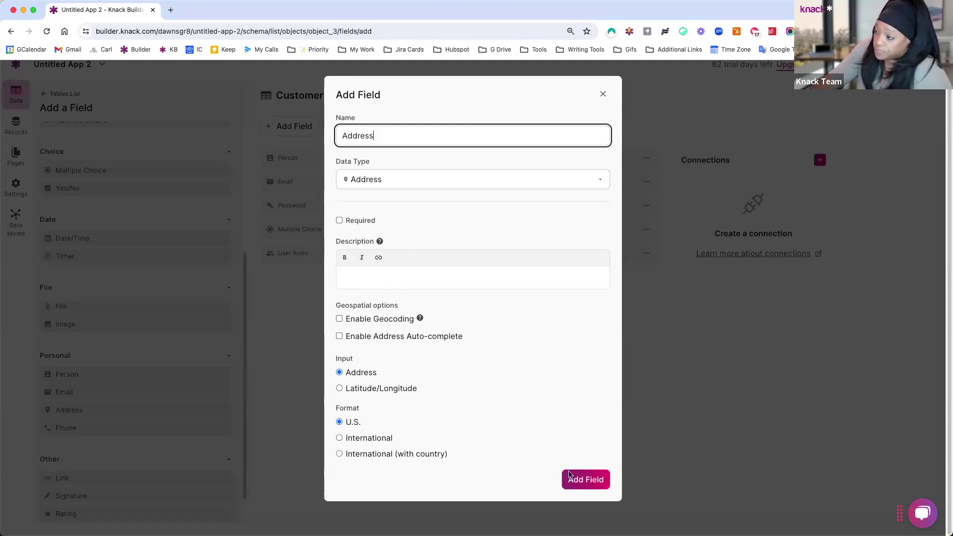
pyautogui.click(585, 479)
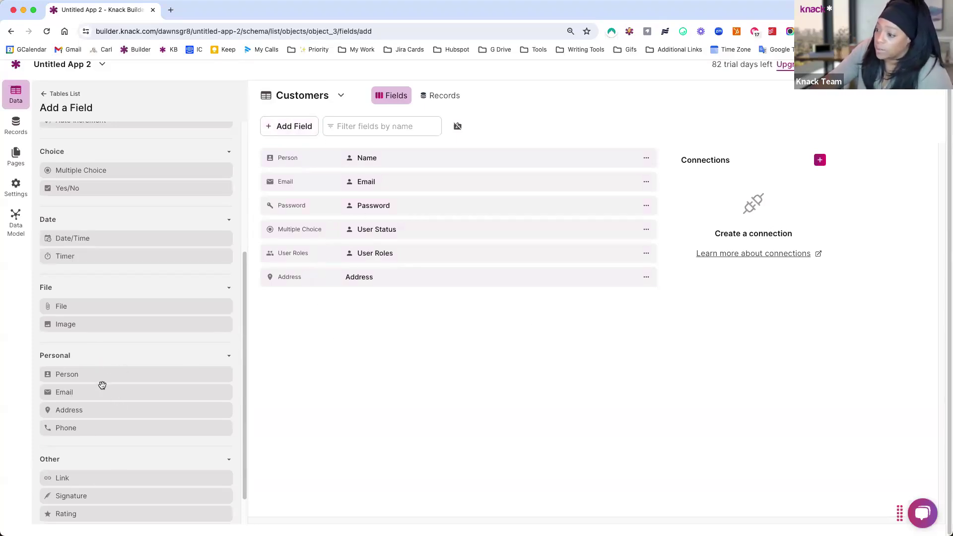
# - Add a Phone field to the Customers role
pyautogui.click(123, 427)
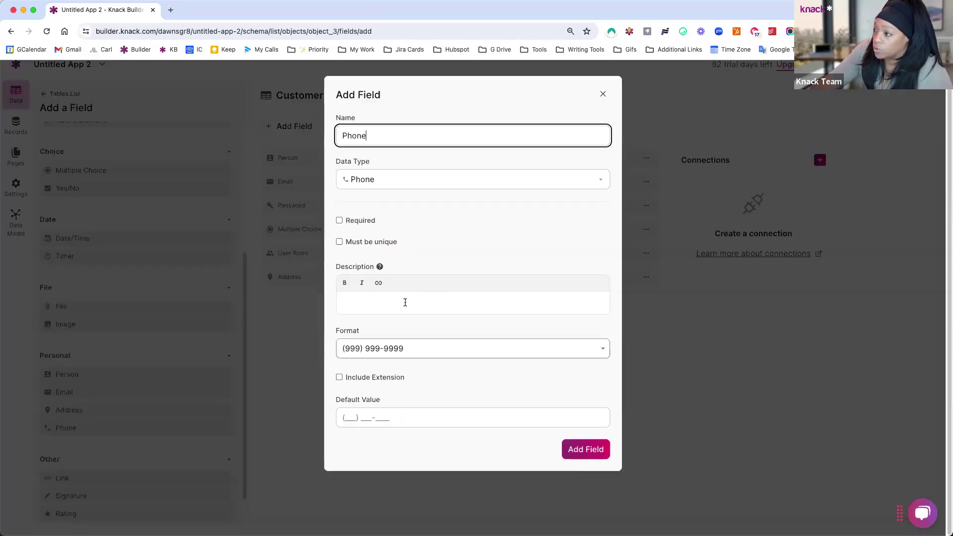
pyautogui.click(578, 449)
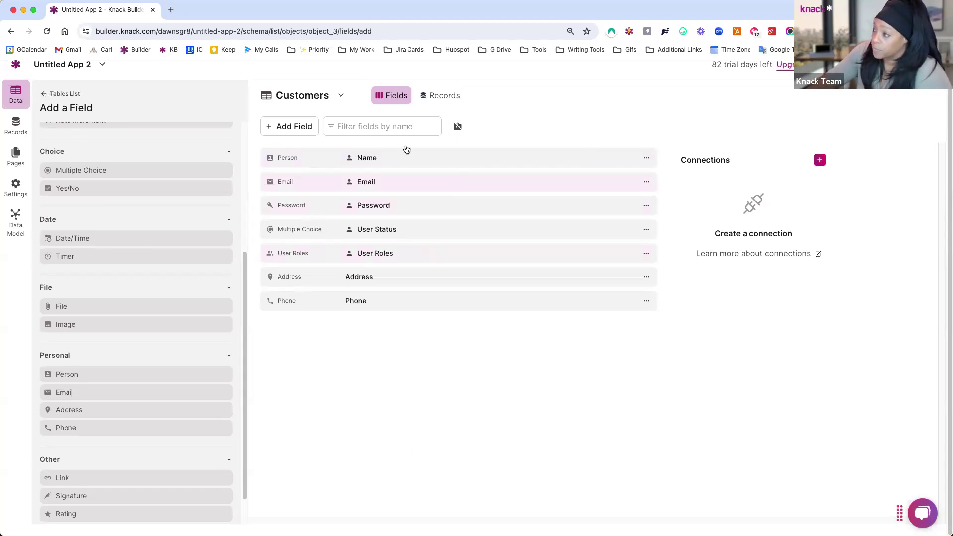
pyautogui.click(43, 95)
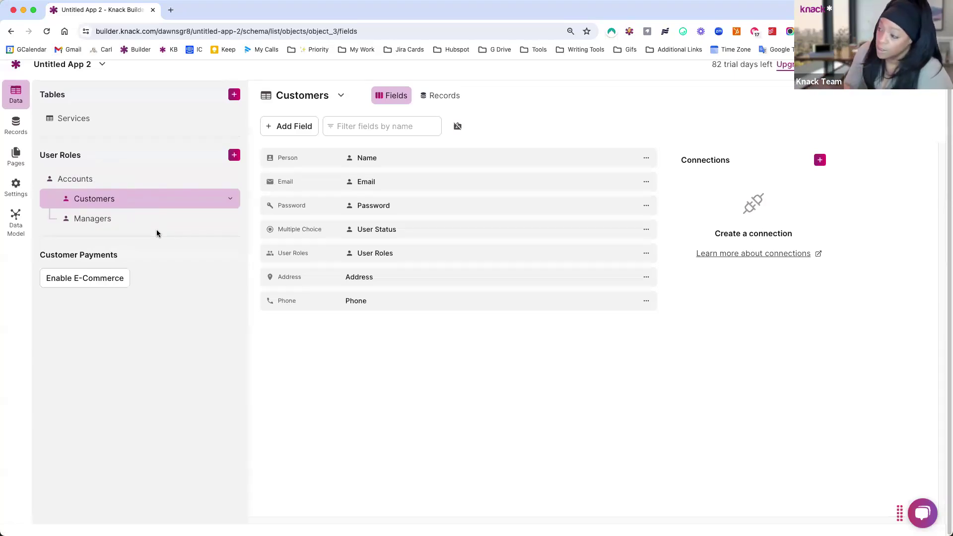
# - Look through the Services, Customers, Managers and Accounts fields, ending on Services
pyautogui.click(89, 120)
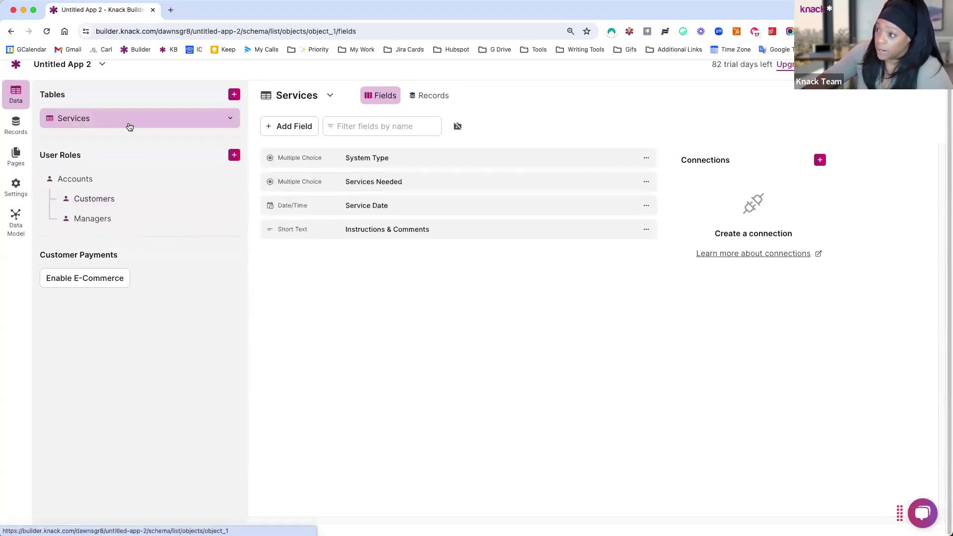
pyautogui.click(97, 204)
pyautogui.click(96, 223)
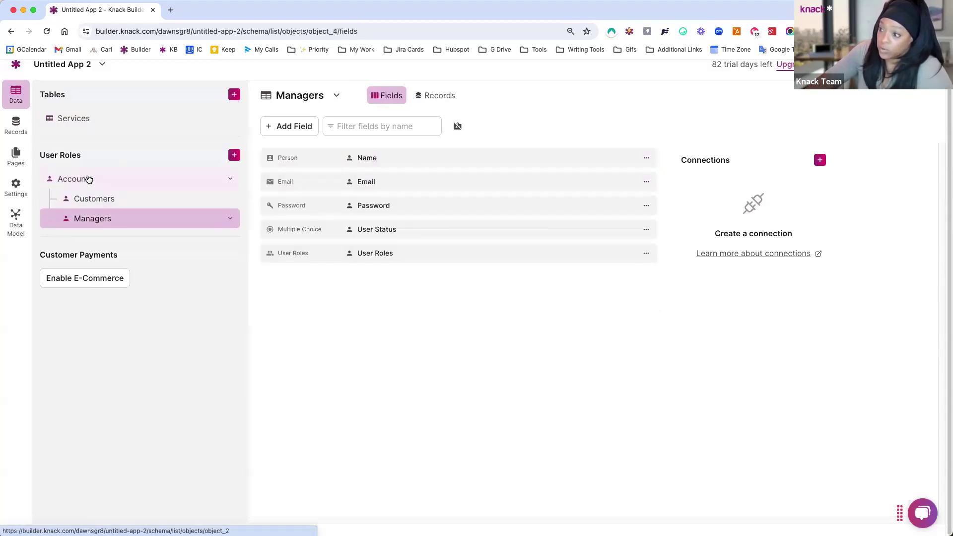
pyautogui.click(88, 179)
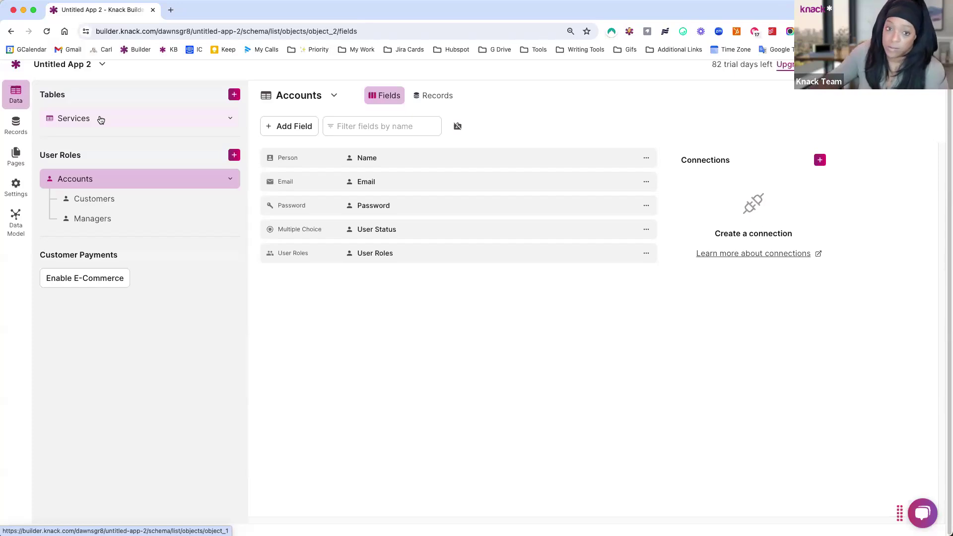
pyautogui.click(100, 119)
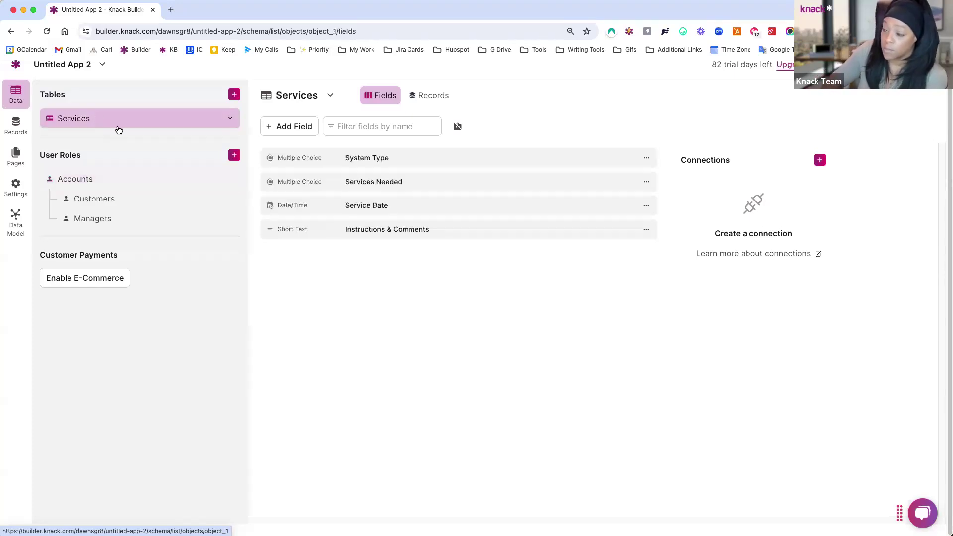
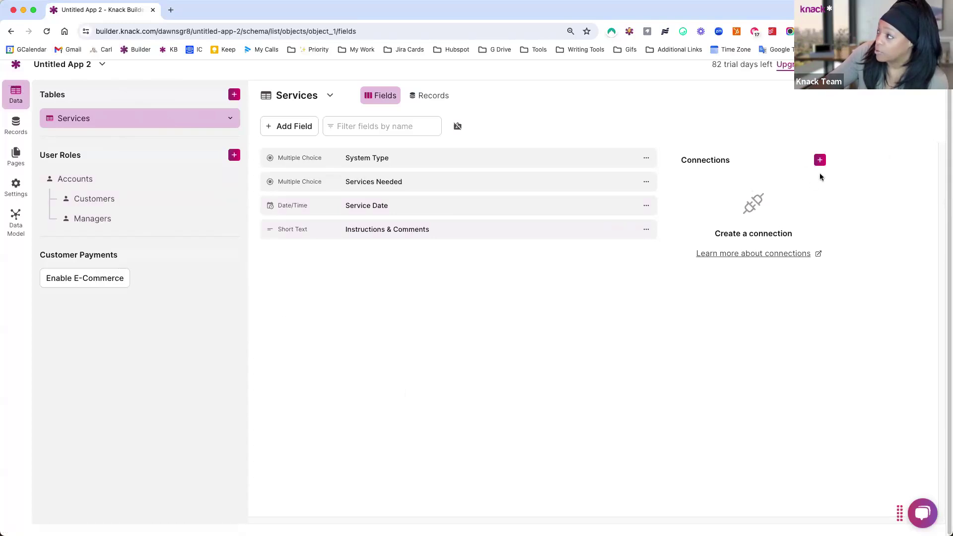
# - Start a new connection field on Services that points to the Customers table
pyautogui.click(279, 132)
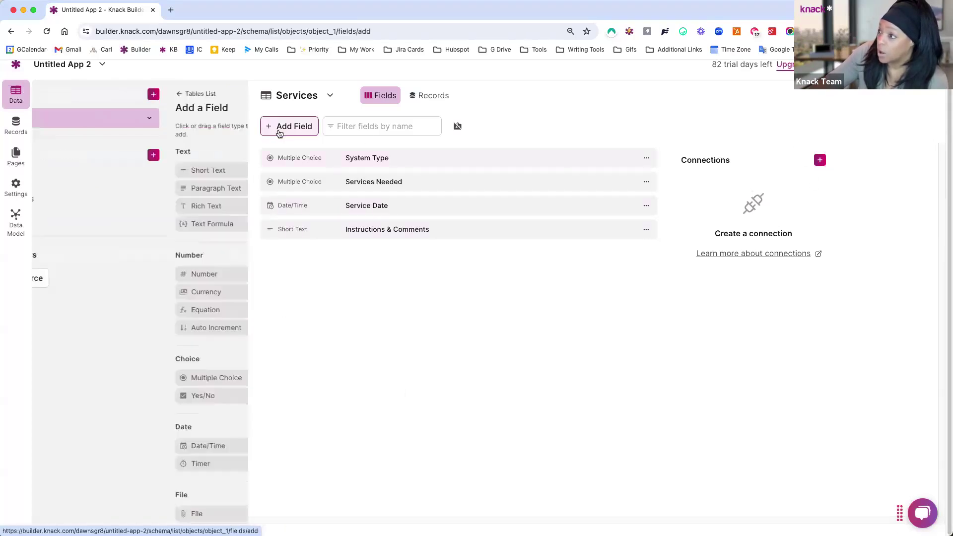
pyautogui.scroll(-5, 204, 240)
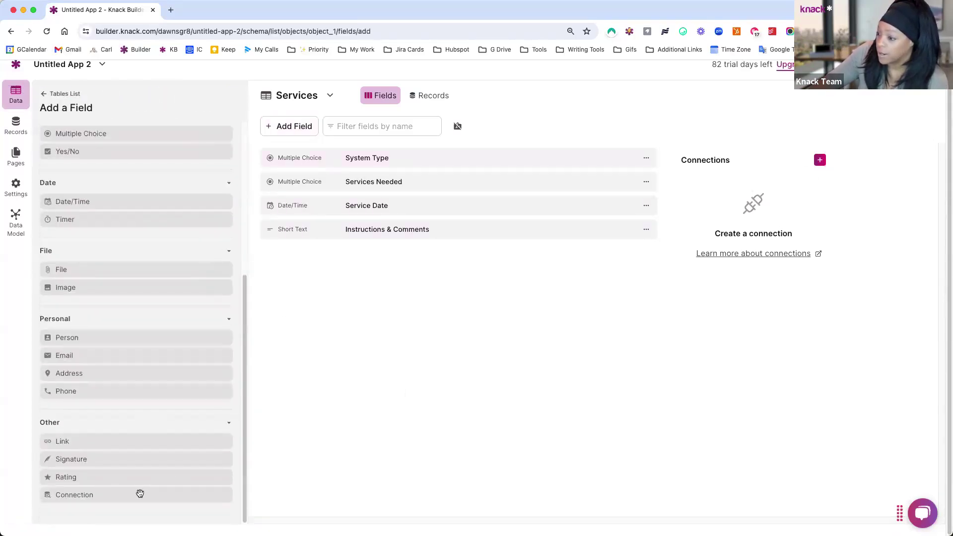
pyautogui.scroll(5, 138, 389)
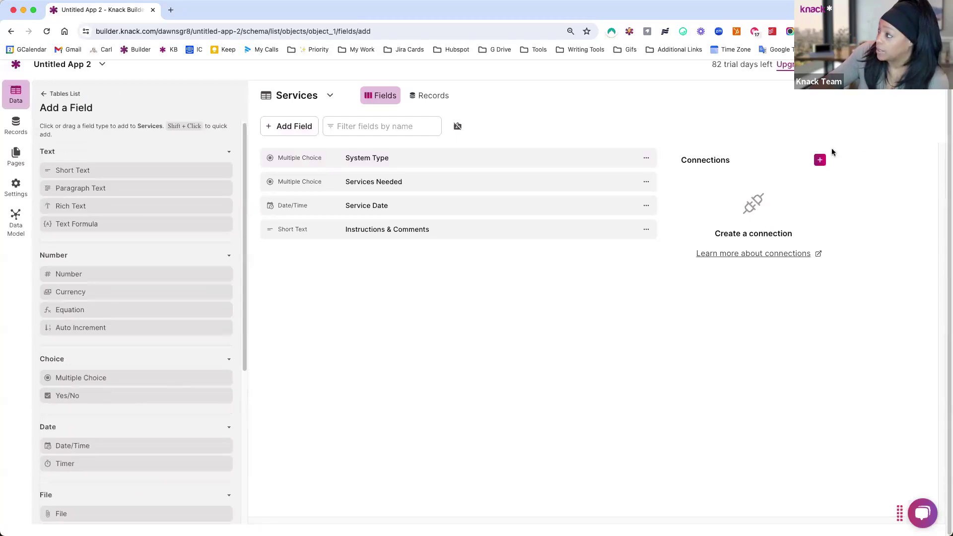
pyautogui.click(819, 158)
pyautogui.click(406, 141)
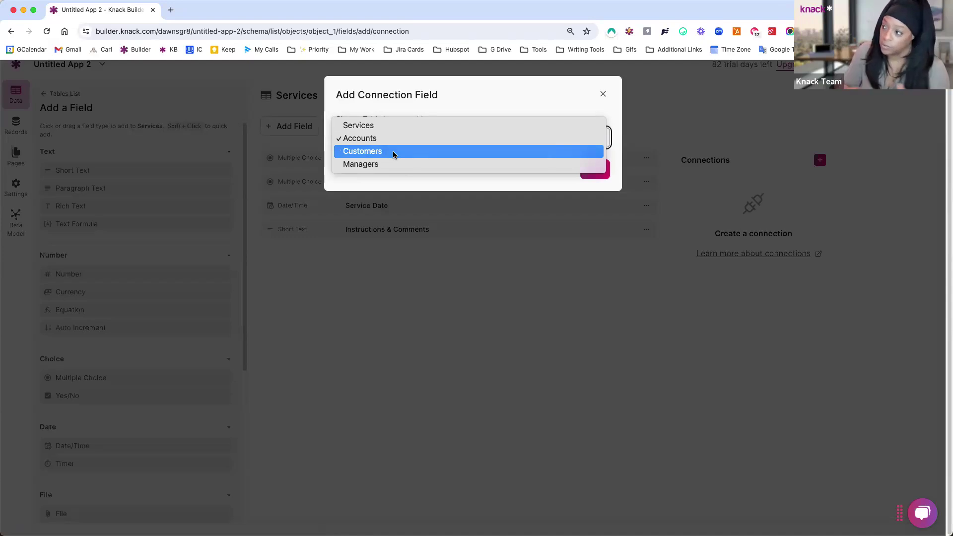
pyautogui.click(374, 152)
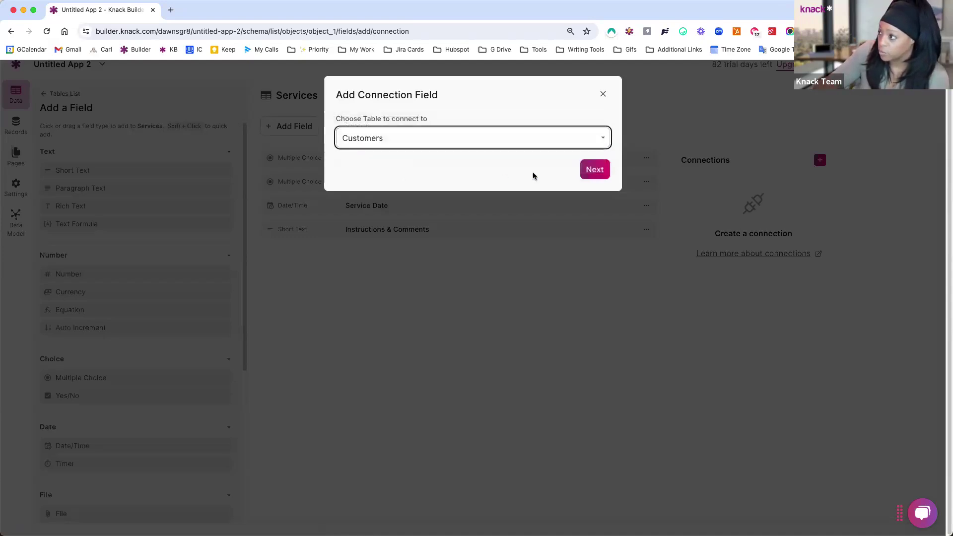
pyautogui.click(593, 169)
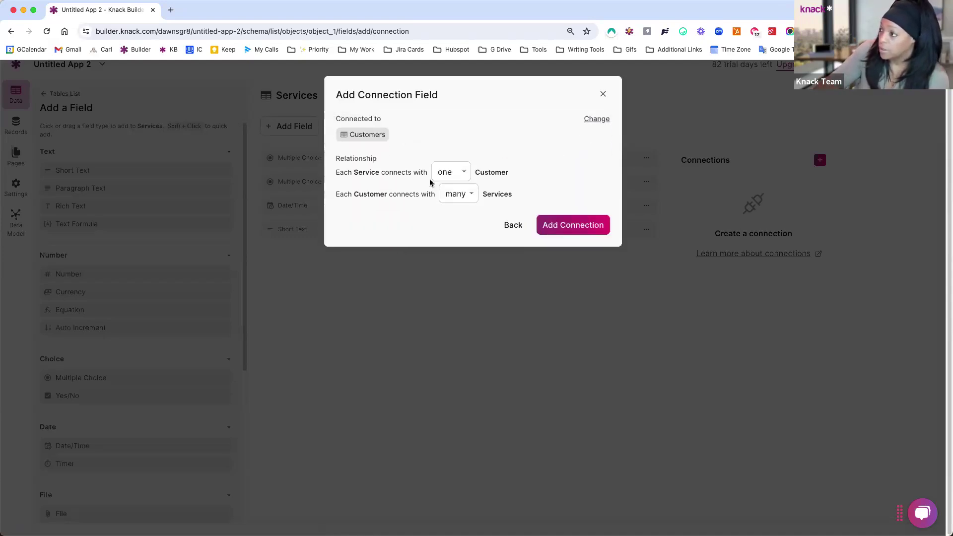
# - Set the relationship to one customer per service, many services per customer, and add the connection
pyautogui.moveTo(329, 158); pyautogui.dragTo(521, 208)
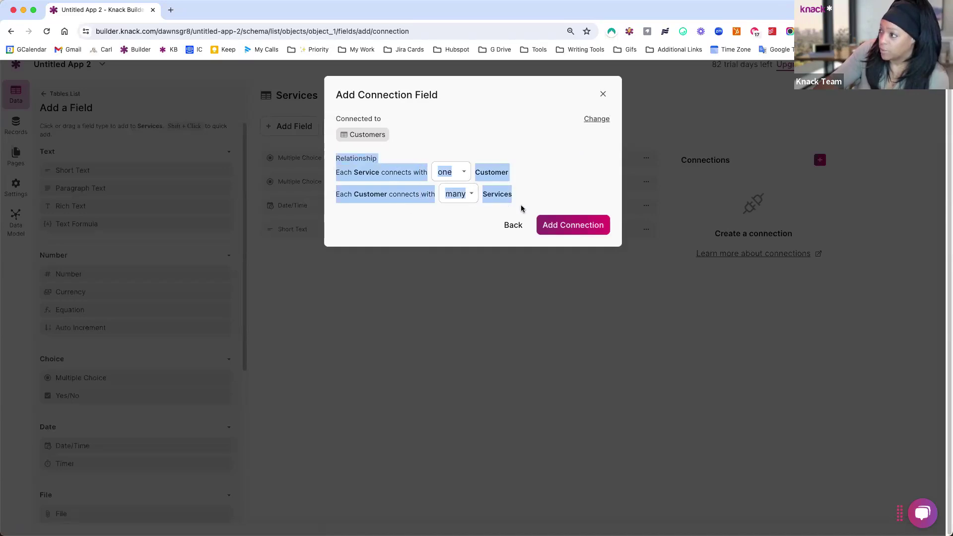
pyautogui.click(516, 166)
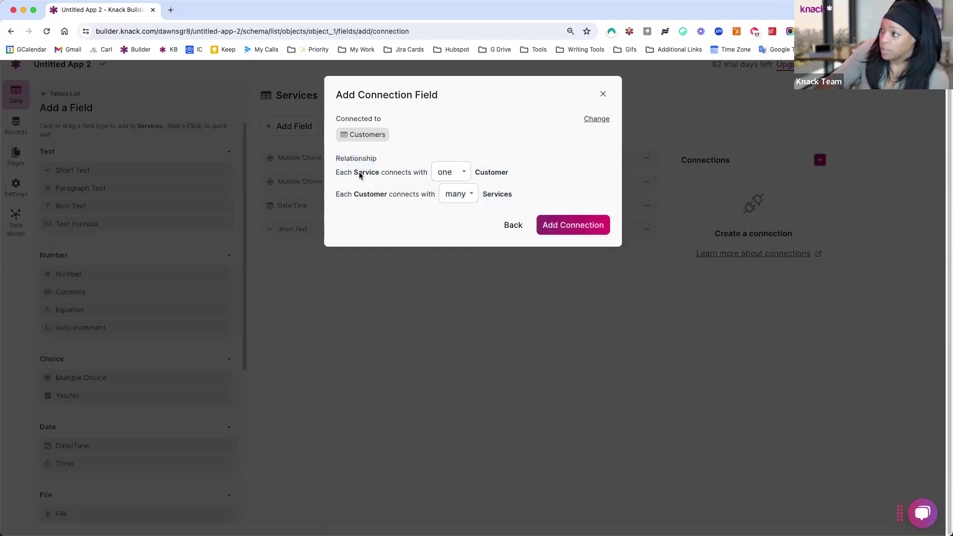
pyautogui.click(468, 177)
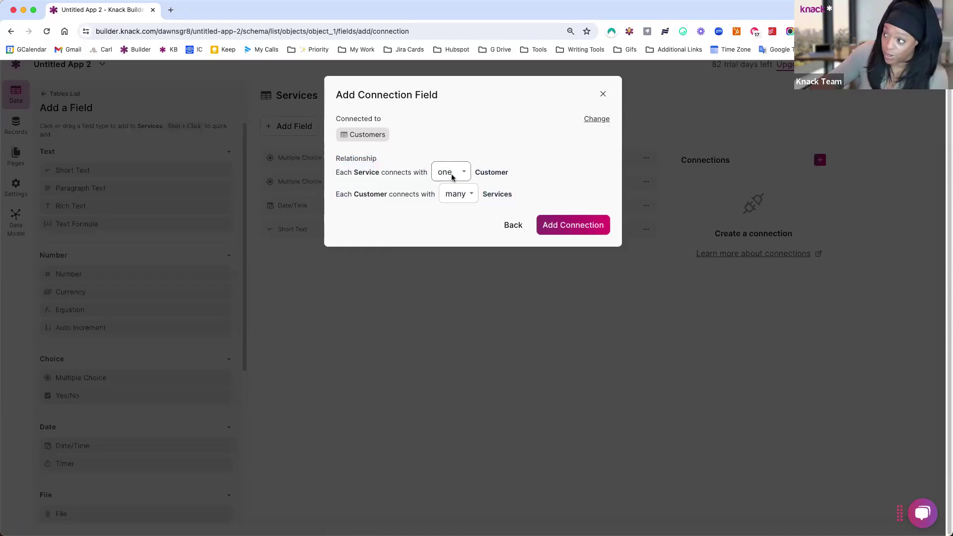
pyautogui.click(456, 196)
pyautogui.click(455, 196)
pyautogui.click(458, 185)
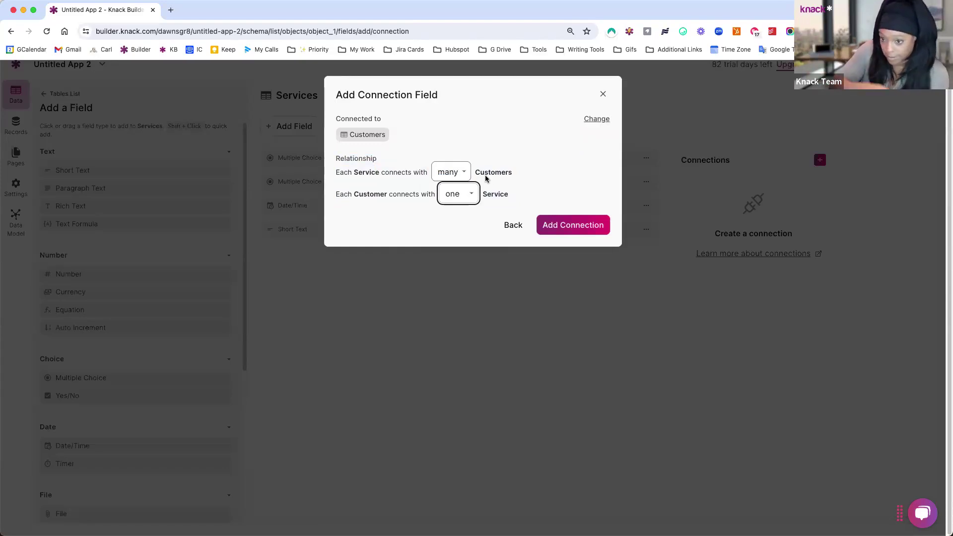
pyautogui.click(448, 172)
pyautogui.click(449, 158)
pyautogui.click(459, 197)
pyautogui.click(460, 208)
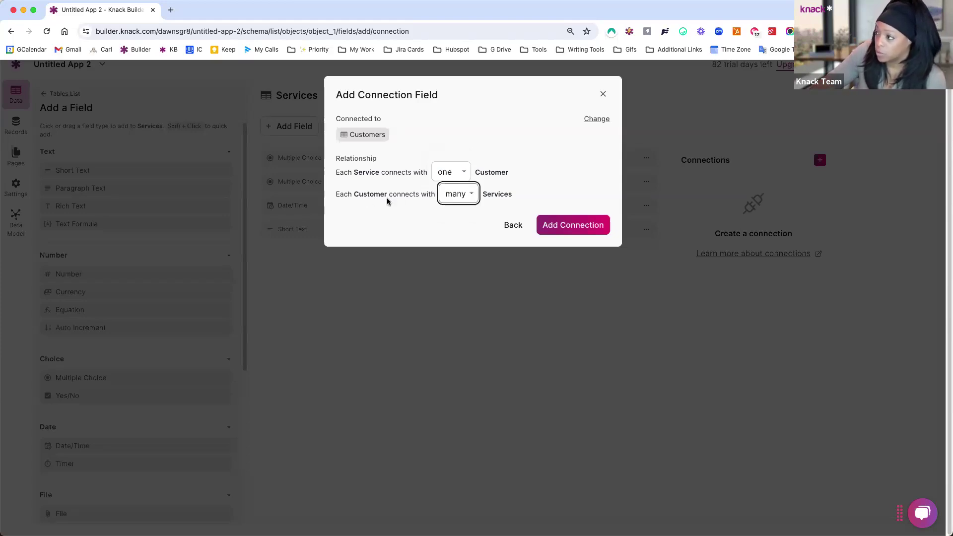
pyautogui.click(569, 225)
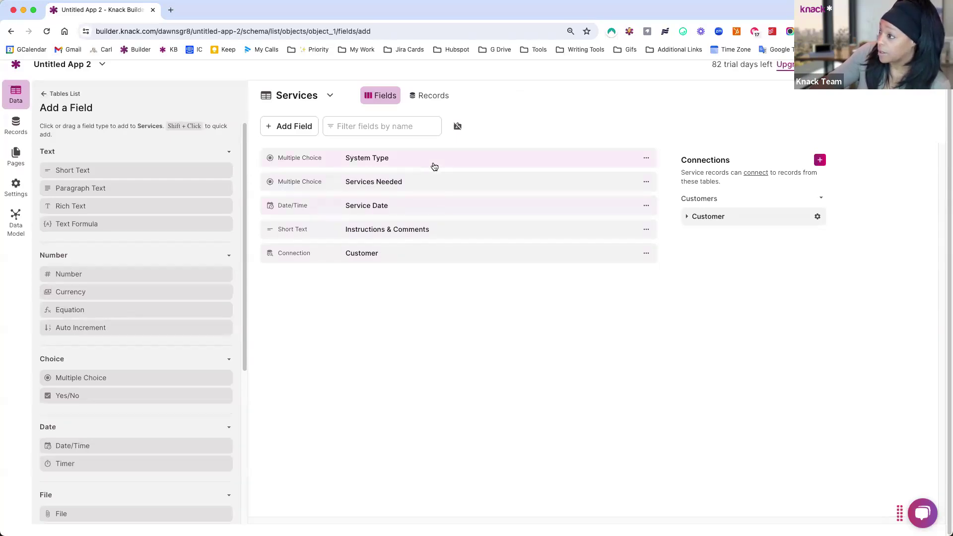
# - Go from the tables list to the Records view and show the Customers user role records
pyautogui.click(47, 97)
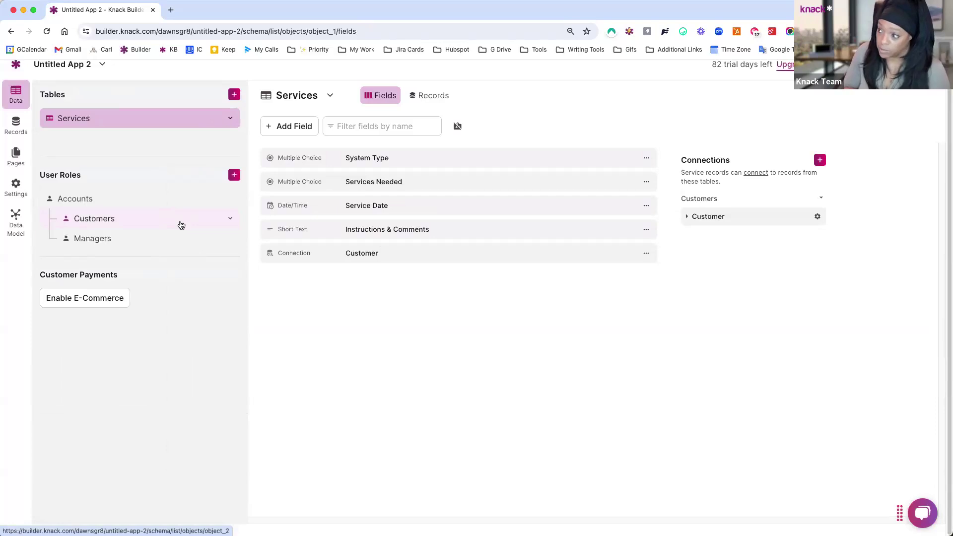
pyautogui.click(12, 130)
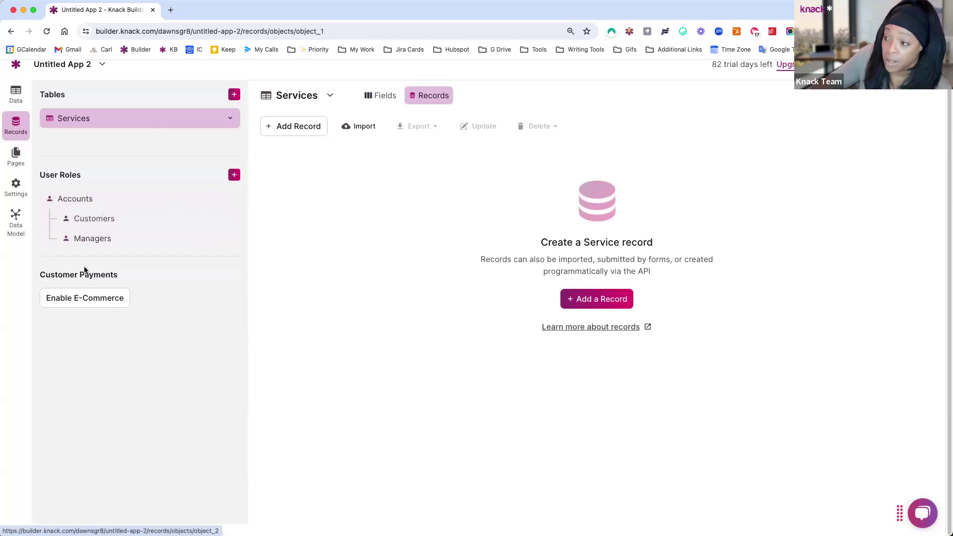
pyautogui.click(119, 221)
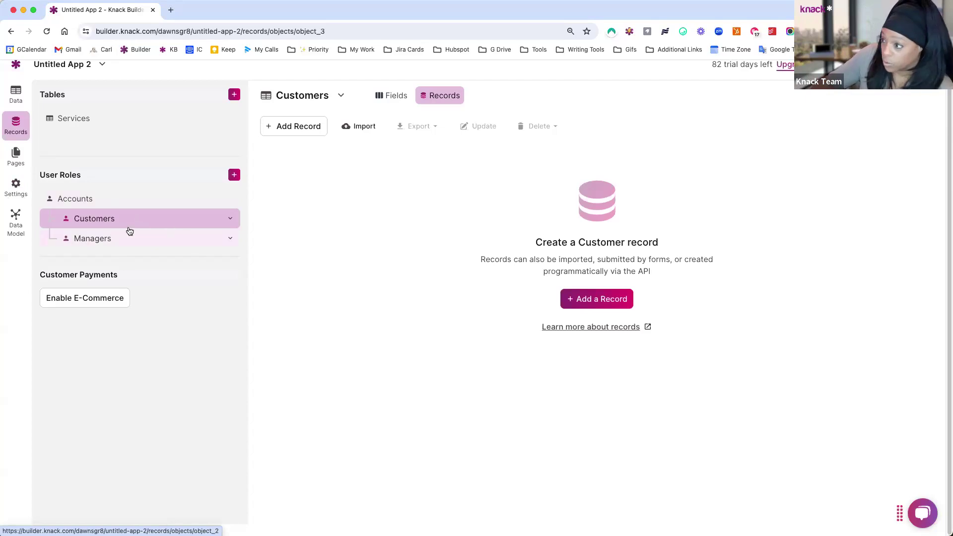
# - Start a new Customers record and enter the customer's first and last name, e-mail and matching password
pyautogui.click(591, 303)
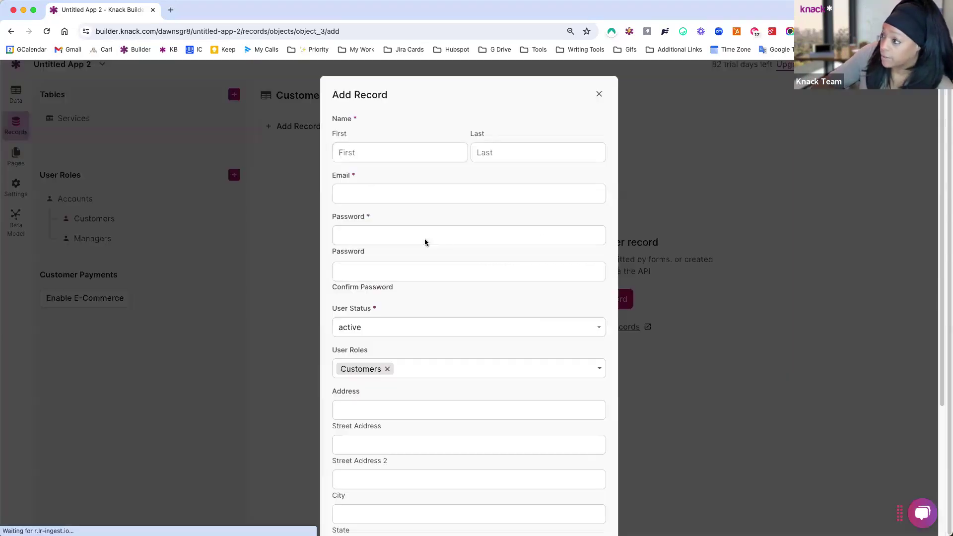
pyautogui.write('Ro')
pyautogui.press('Tab')
pyautogui.write('Customer')
pyautogui.press('Tab')
pyautogui.write('customer@test.com')
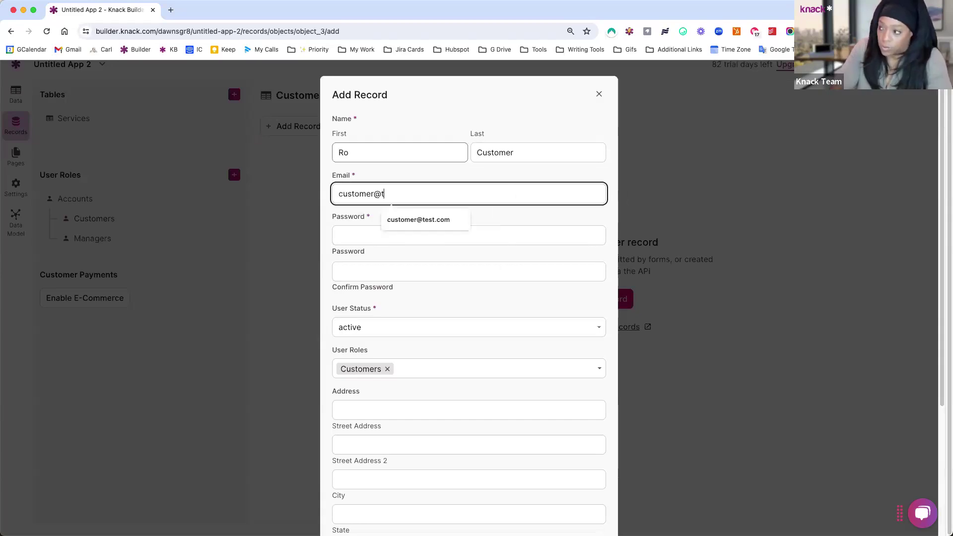
pyautogui.press('Tab')
pyautogui.write('test')
pyautogui.press('Tab')
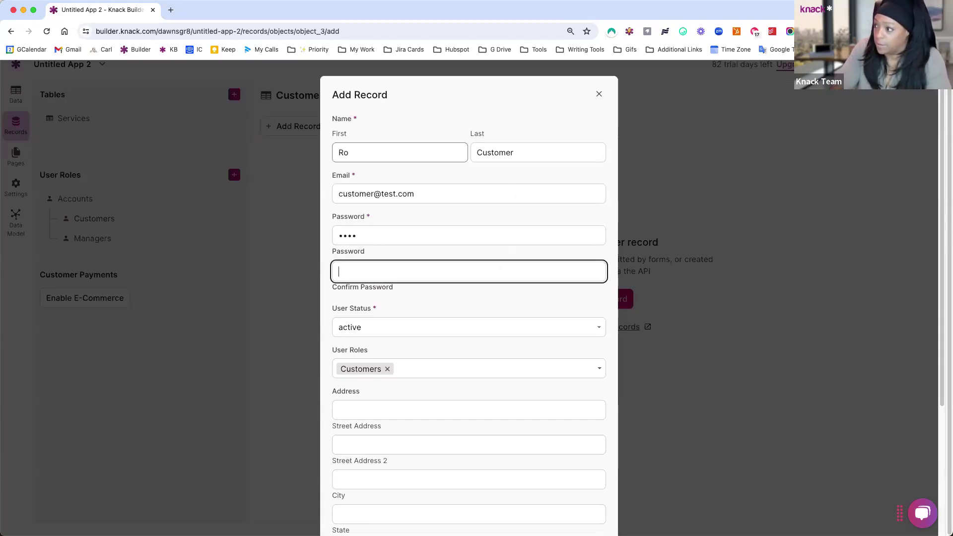
pyautogui.write('test')
# - Fill in the customer's street address, city, state, zip and phone number, then submit the record
pyautogui.scroll(-3, 389, 259)
pyautogui.click(336, 242)
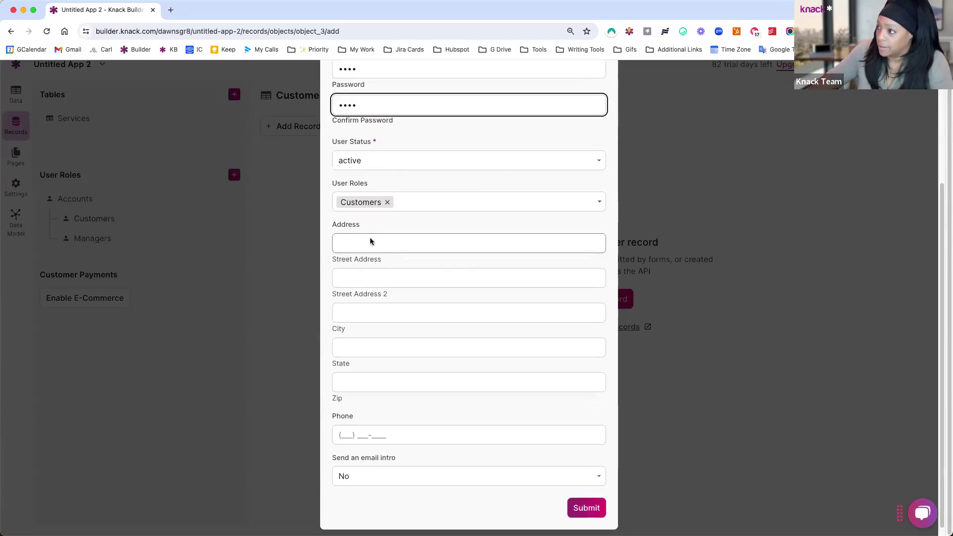
pyautogui.write('123 W')
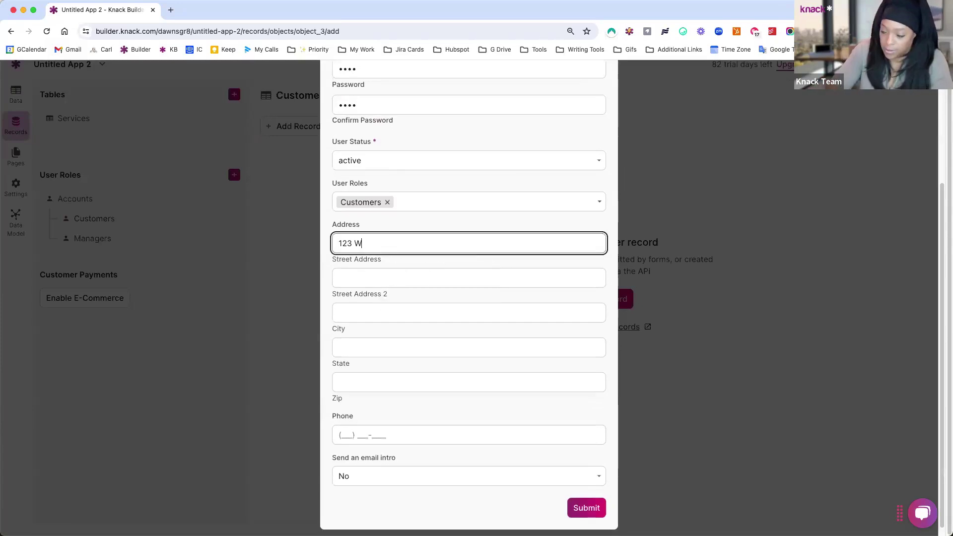
pyautogui.write(' Main St')
pyautogui.press('Tab')
pyautogui.press('Tab')
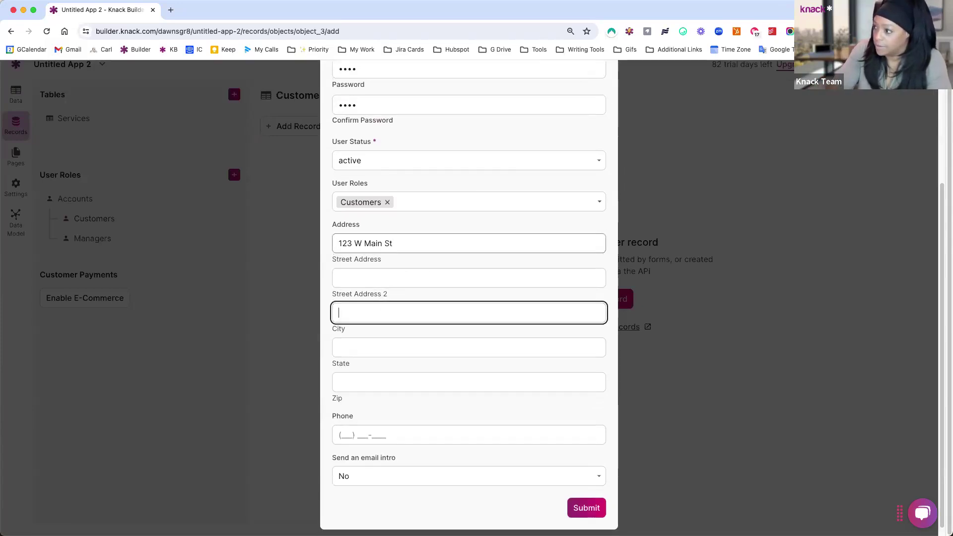
pyautogui.write('Mesa')
pyautogui.press('Tab')
pyautogui.write('AZ')
pyautogui.press('Tab')
pyautogui.write('789456')
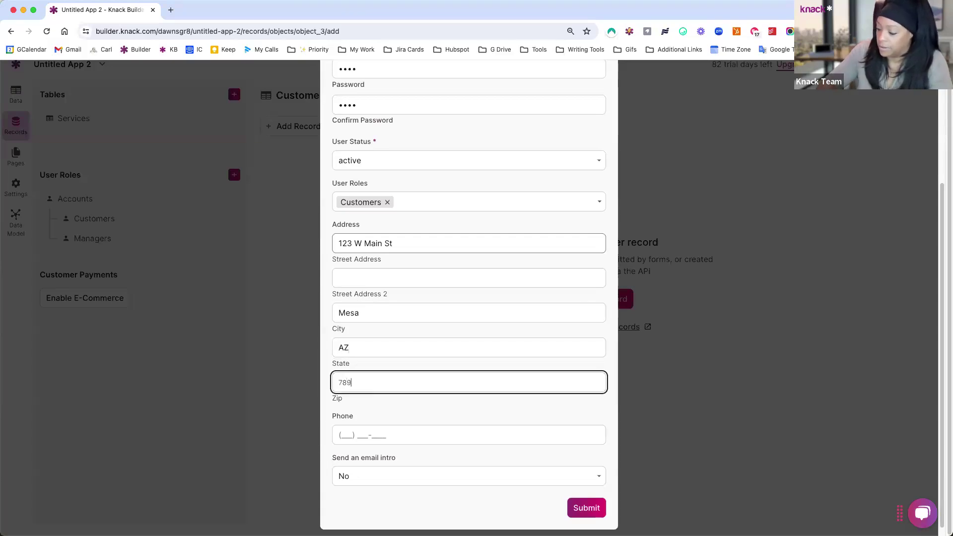
pyautogui.click(347, 432)
pyautogui.write('555) 121-2233')
pyautogui.click(586, 508)
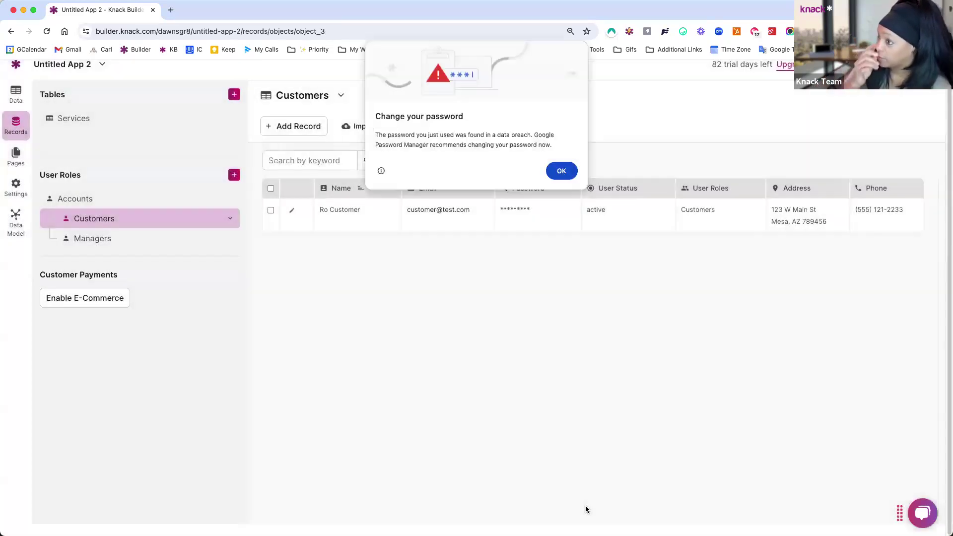
# - Dismiss the browser warning and submit a Managers record with the manager's name, e-mail and password
pyautogui.click(562, 172)
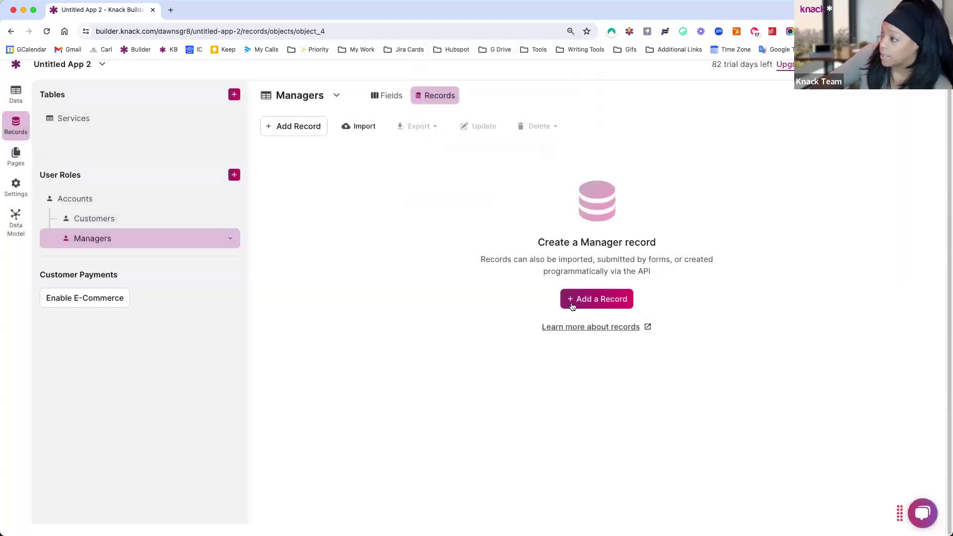
pyautogui.click(574, 296)
pyautogui.click(364, 156)
pyautogui.write('Ro')
pyautogui.press('Tab')
pyautogui.write('Manag')
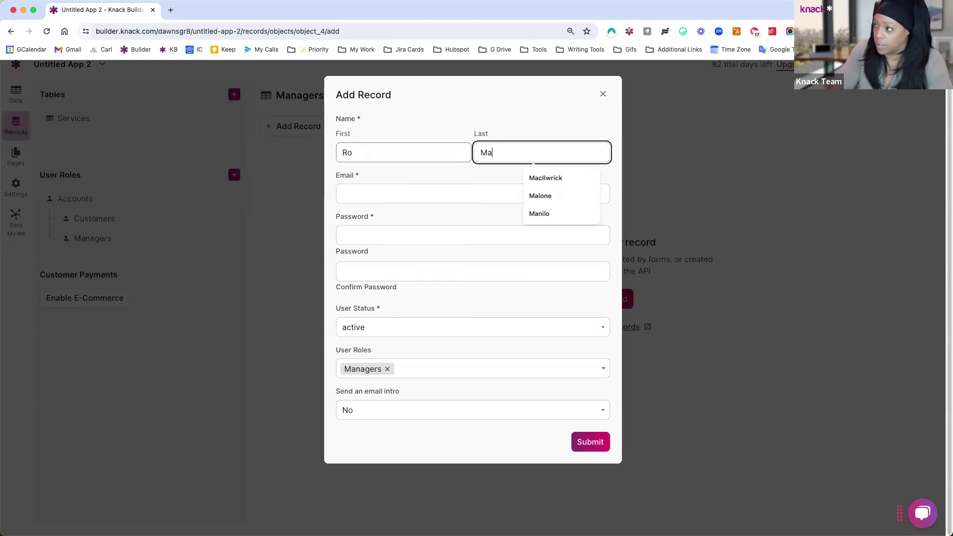
pyautogui.press('Tab')
pyautogui.write('manage')
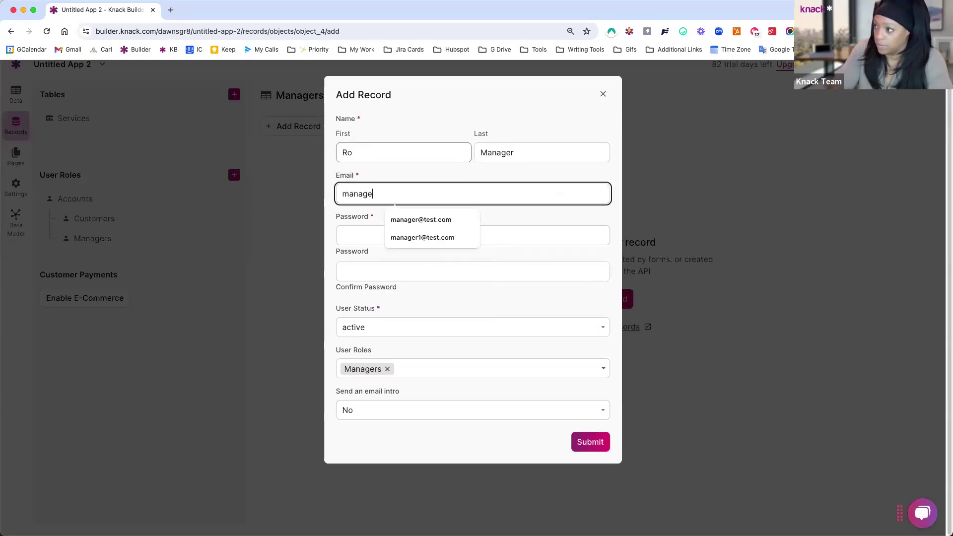
pyautogui.write('r@test.com')
pyautogui.press('Tab')
pyautogui.write('p')
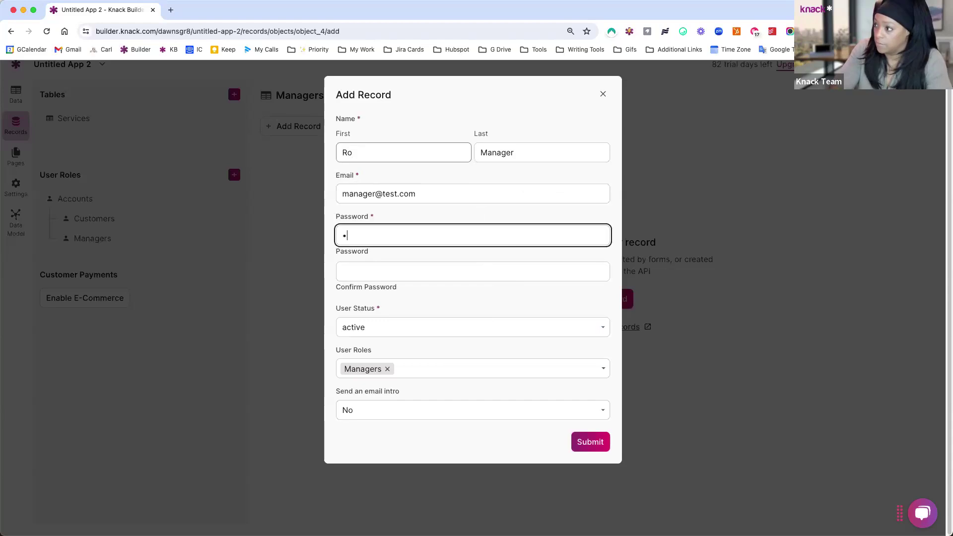
pyautogui.press('Tab')
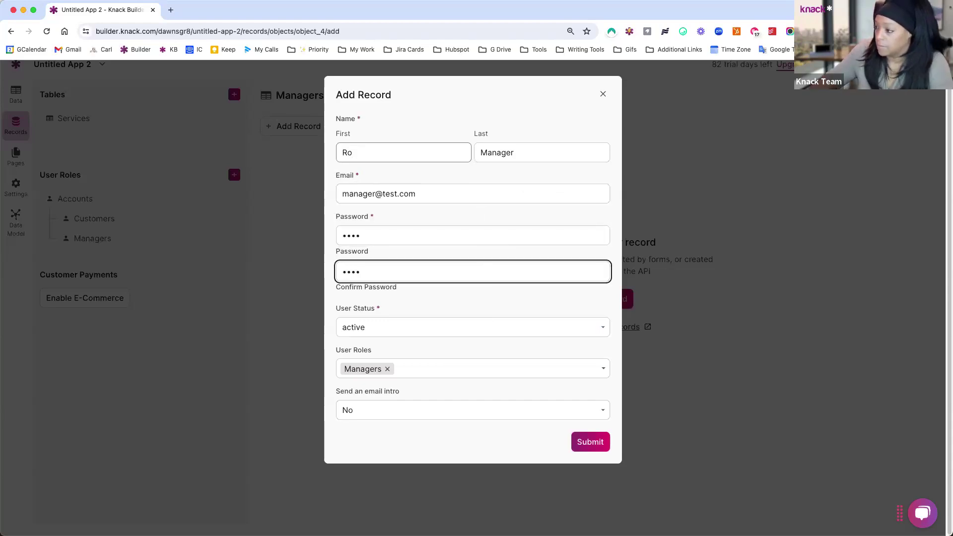
pyautogui.click(589, 442)
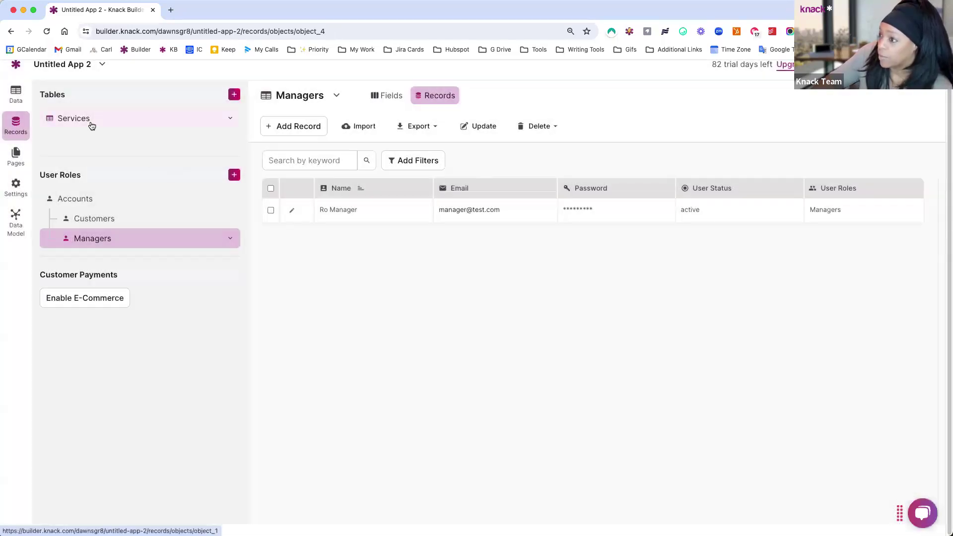
# - Start a Services record with system type Printer, service Troubleshooting and Repair, dated 05/11/2024
pyautogui.click(92, 124)
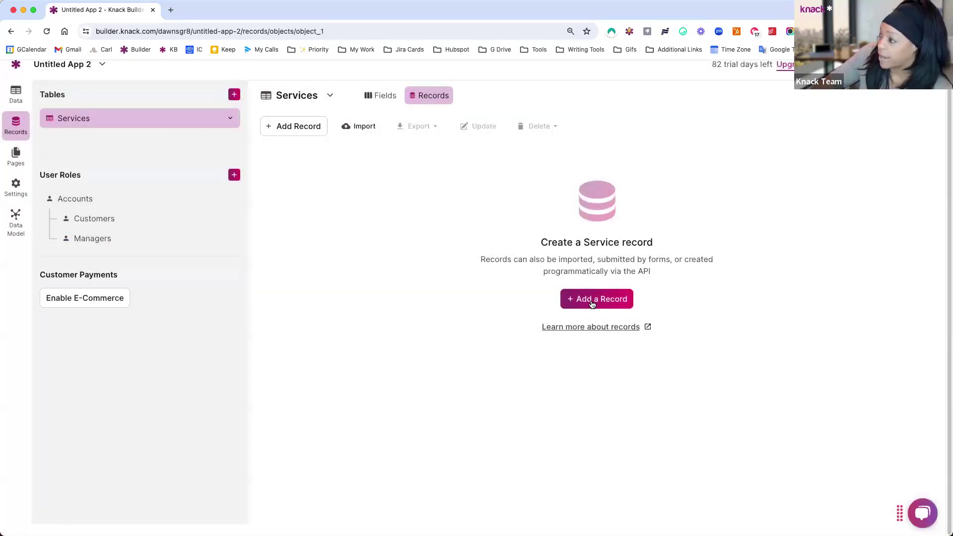
pyautogui.click(596, 299)
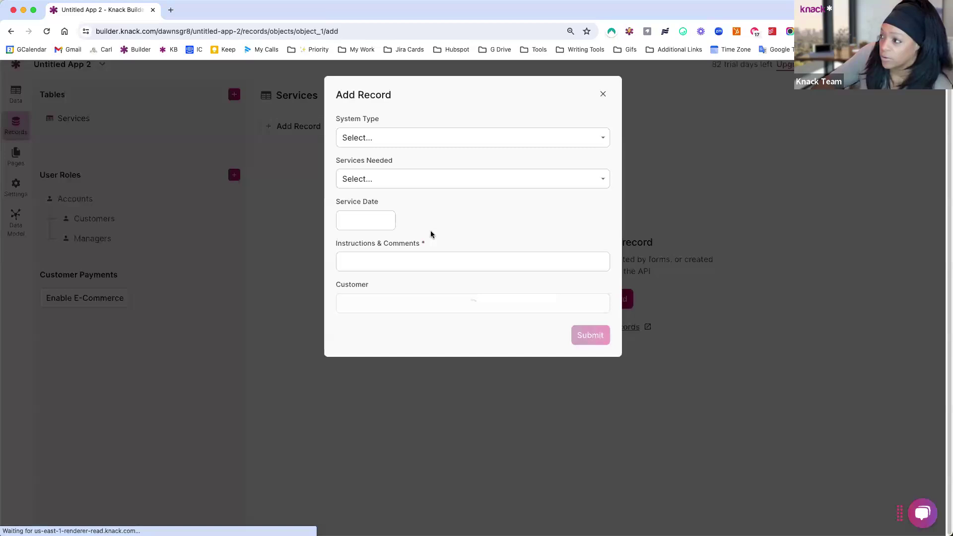
pyautogui.click(390, 143)
pyautogui.click(379, 150)
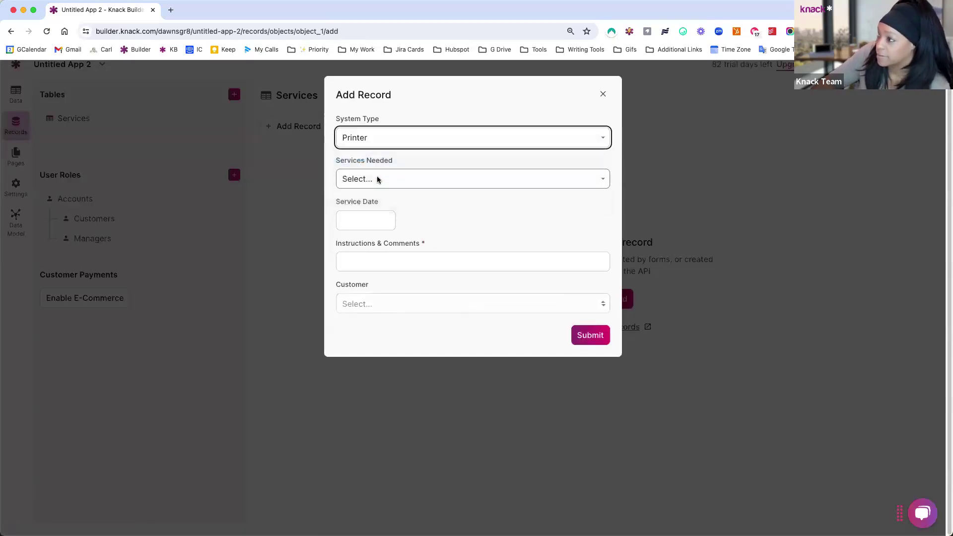
pyautogui.click(377, 179)
pyautogui.click(385, 193)
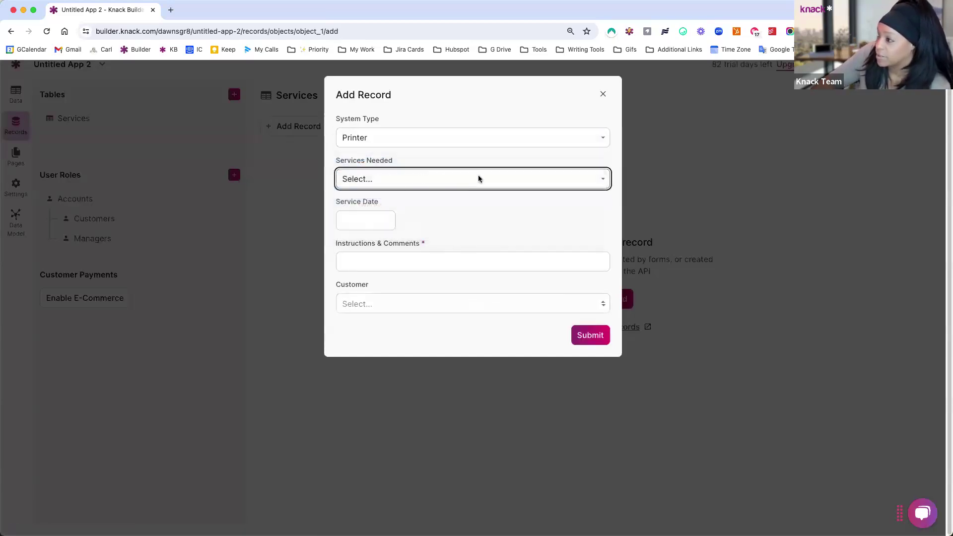
pyautogui.click(359, 228)
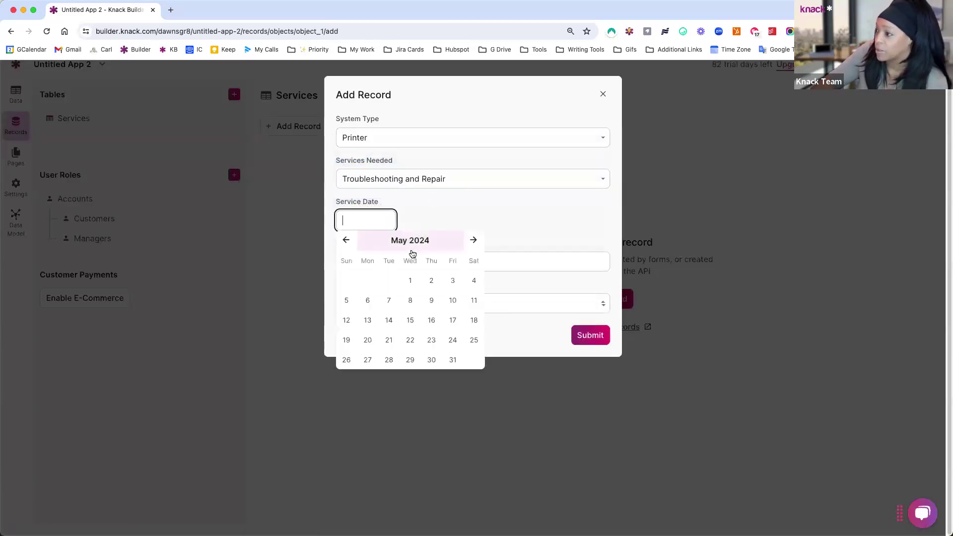
pyautogui.click(474, 301)
# - Add an instructions comment, link the existing customer, and submit the service record
pyautogui.click(357, 262)
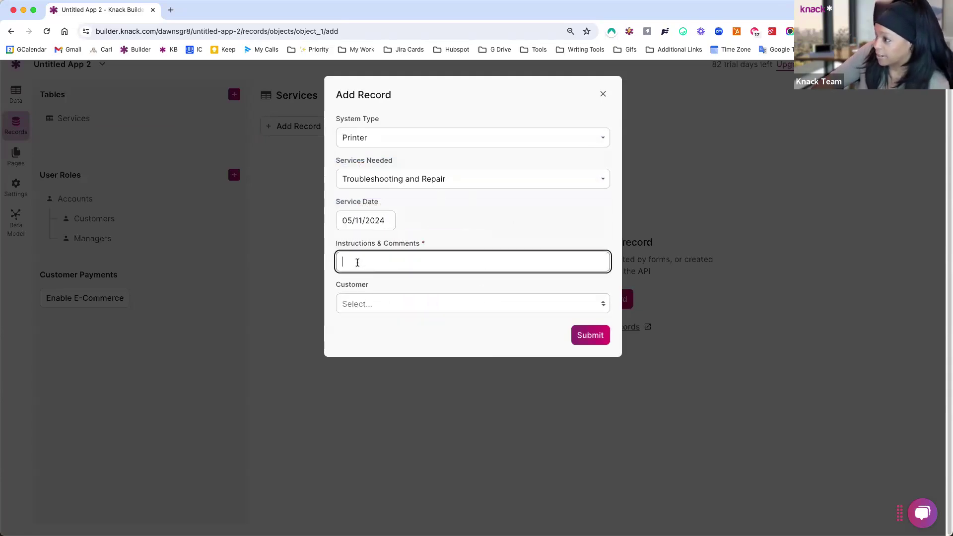
pyautogui.write('I need he')
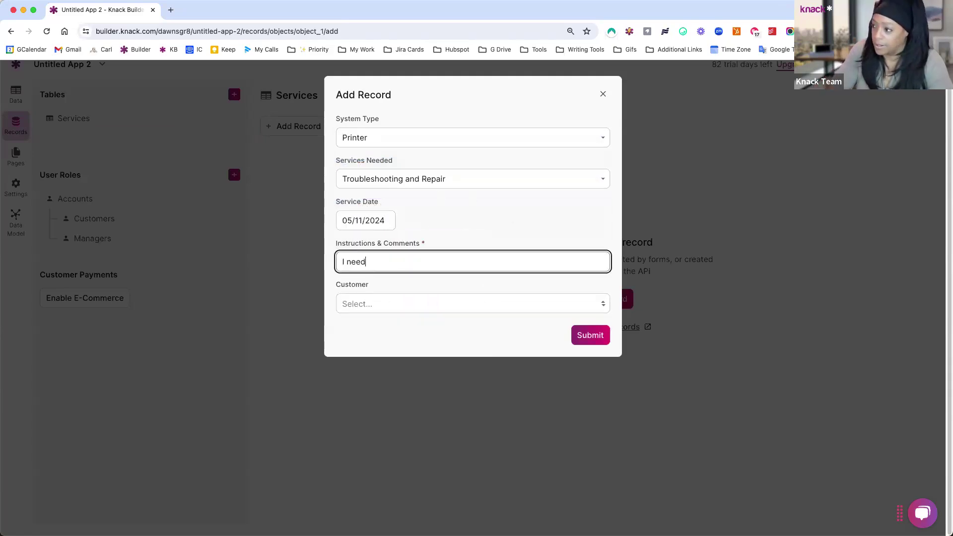
pyautogui.click(382, 304)
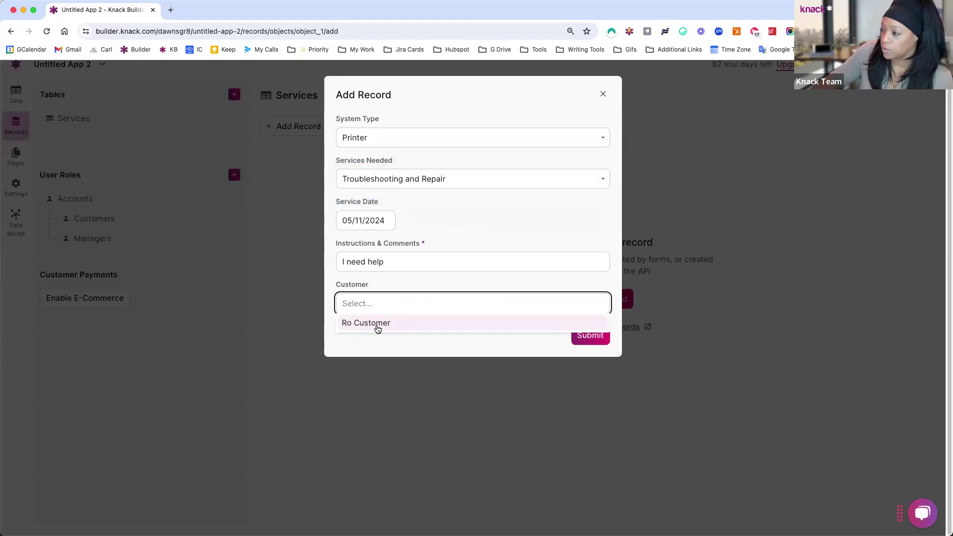
pyautogui.click(375, 327)
pyautogui.click(590, 339)
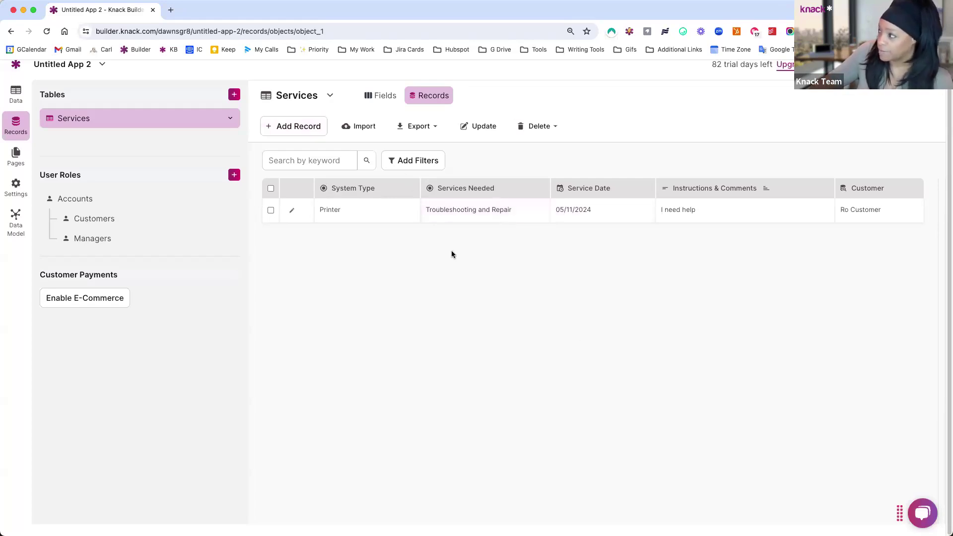
pyautogui.click(104, 218)
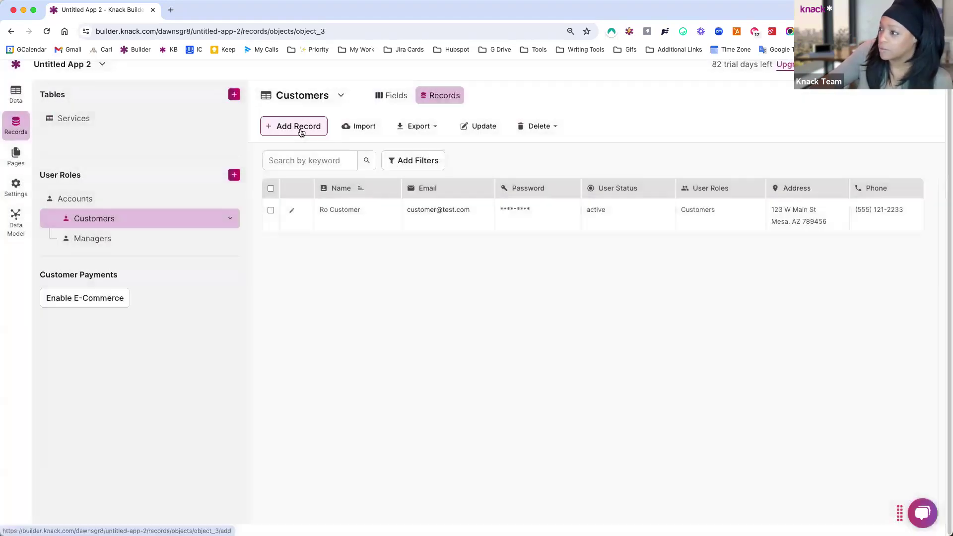
# - Fill in a second customer's first and last name, e-mail and matching password
pyautogui.click(298, 126)
pyautogui.click(363, 157)
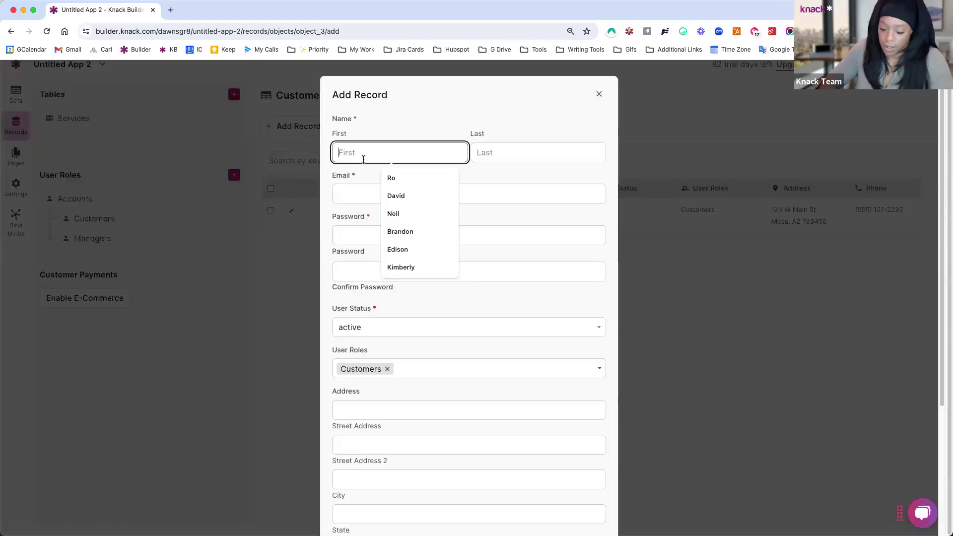
pyautogui.write('Max')
pyautogui.press('Tab')
pyautogui.write('Customer')
pyautogui.press('Tab')
pyautogui.write('custom')
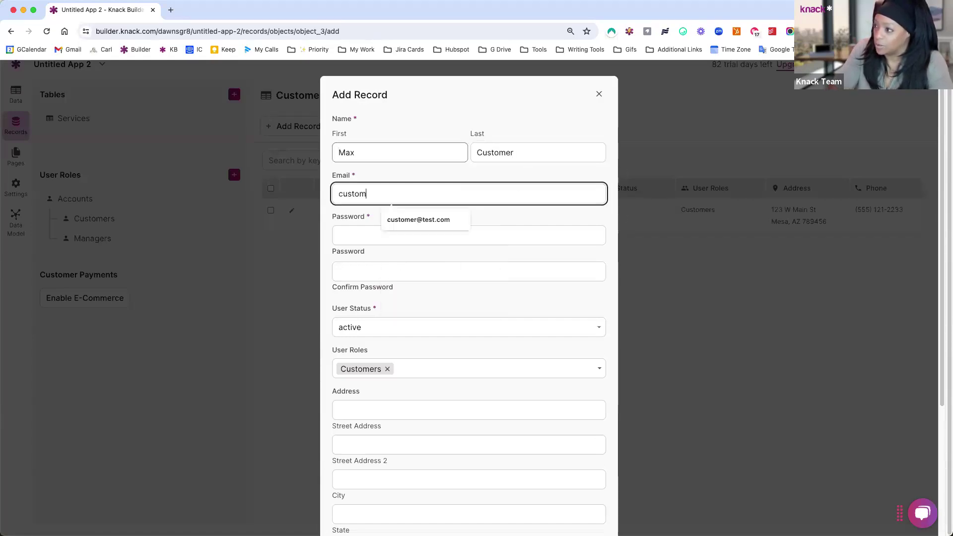
pyautogui.write('er2@test.com')
pyautogui.press('Tab')
pyautogui.write('test')
pyautogui.press('Tab')
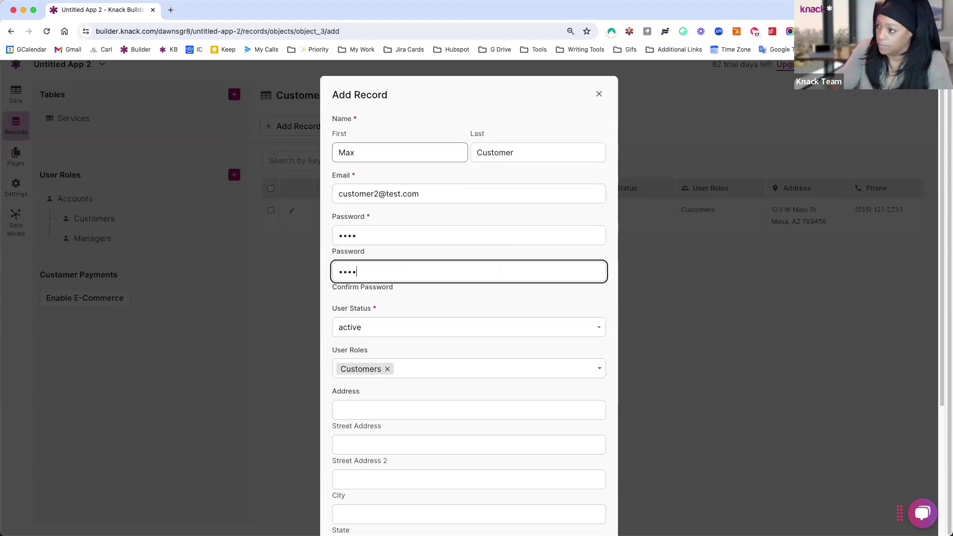
pyautogui.write('test')
# - Submit the new customer account and return to the Services records
pyautogui.scroll(-5, 392, 287)
pyautogui.click(581, 501)
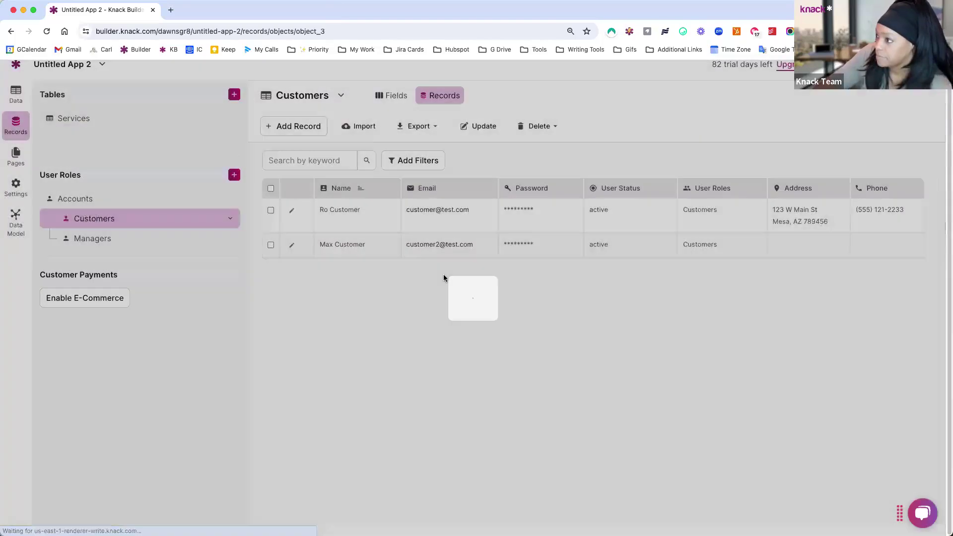
pyautogui.click(72, 118)
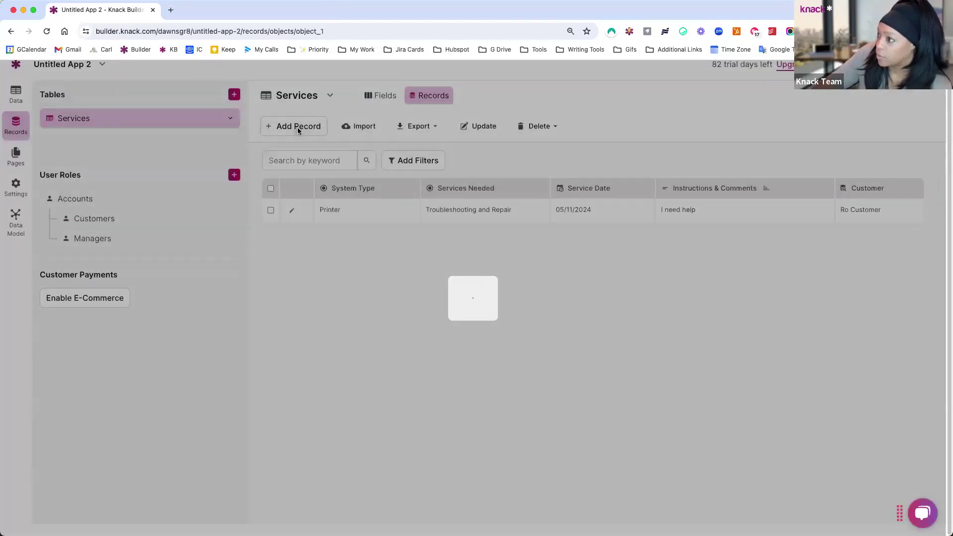
# - Start another Services record with system type PC, service Networking, dated 05/14/2024
pyautogui.click(300, 127)
pyautogui.click(374, 138)
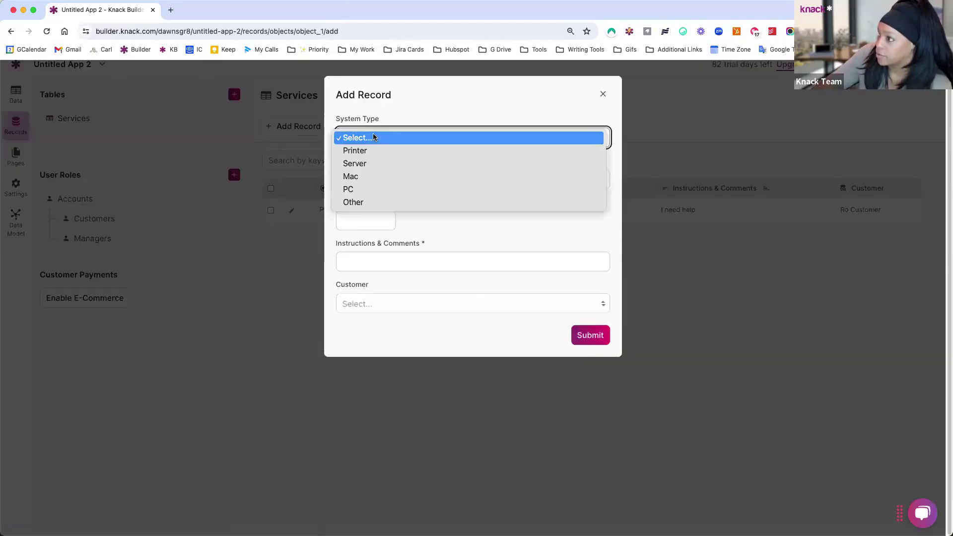
pyautogui.click(374, 189)
pyautogui.click(377, 178)
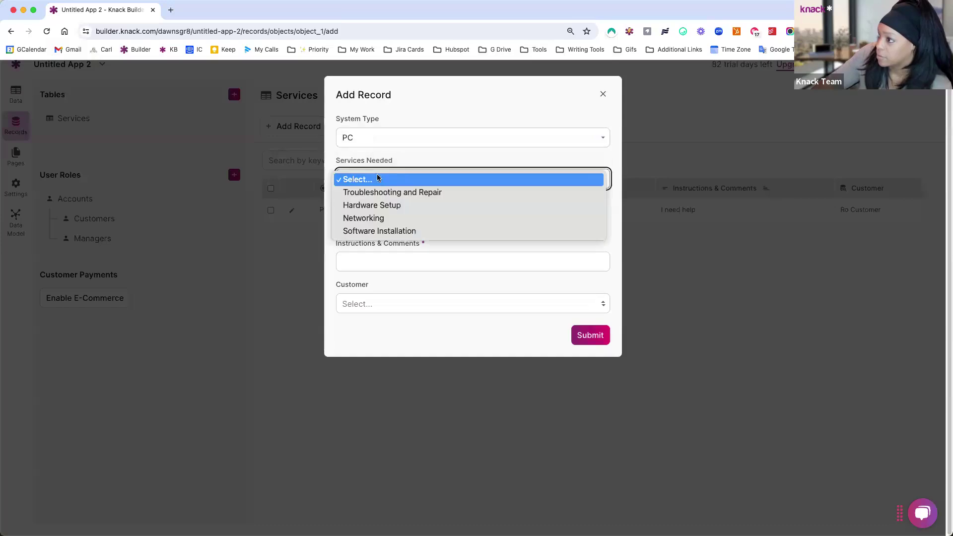
pyautogui.click(373, 219)
pyautogui.click(365, 219)
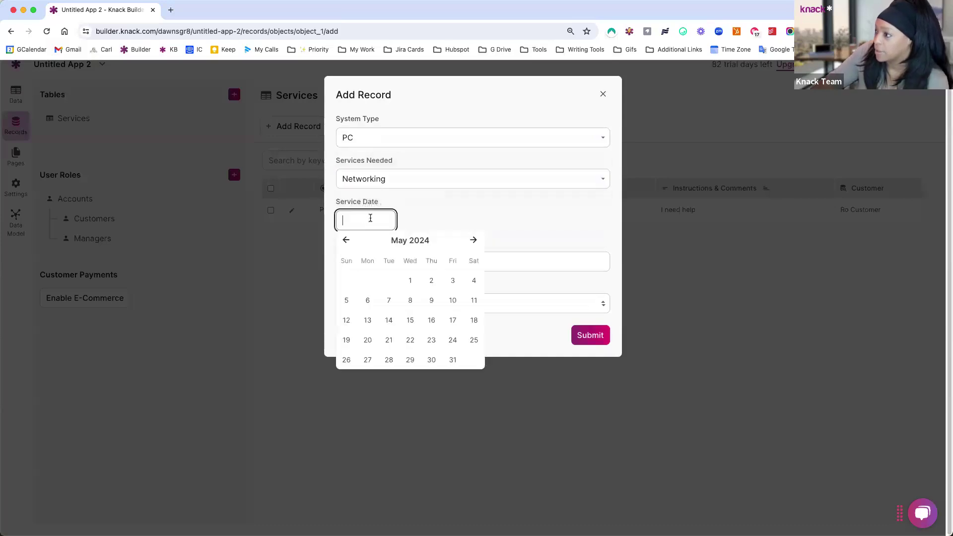
pyautogui.click(390, 320)
# - Add the comment 'Another test', link the newly added customer, and submit the record
pyautogui.click(381, 254)
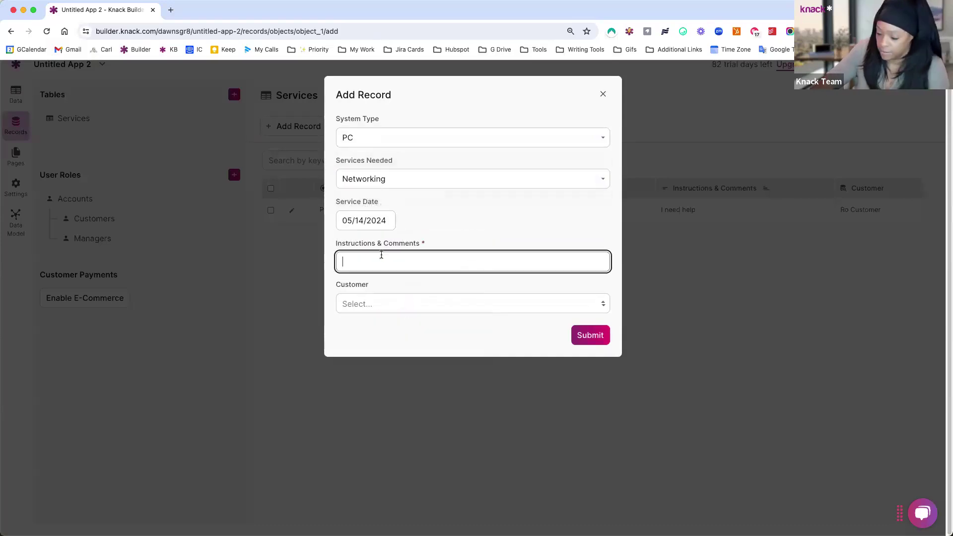
pyautogui.write('Another test')
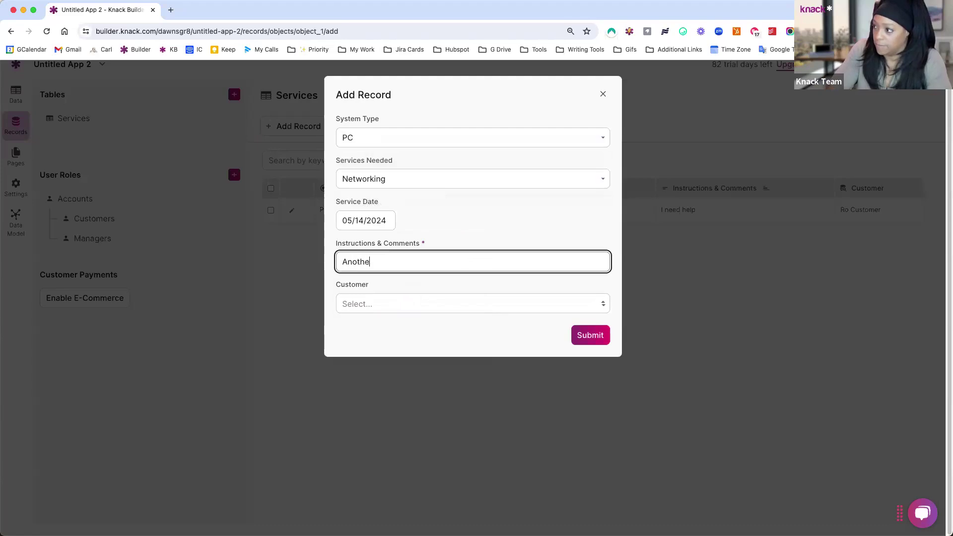
pyautogui.click(399, 307)
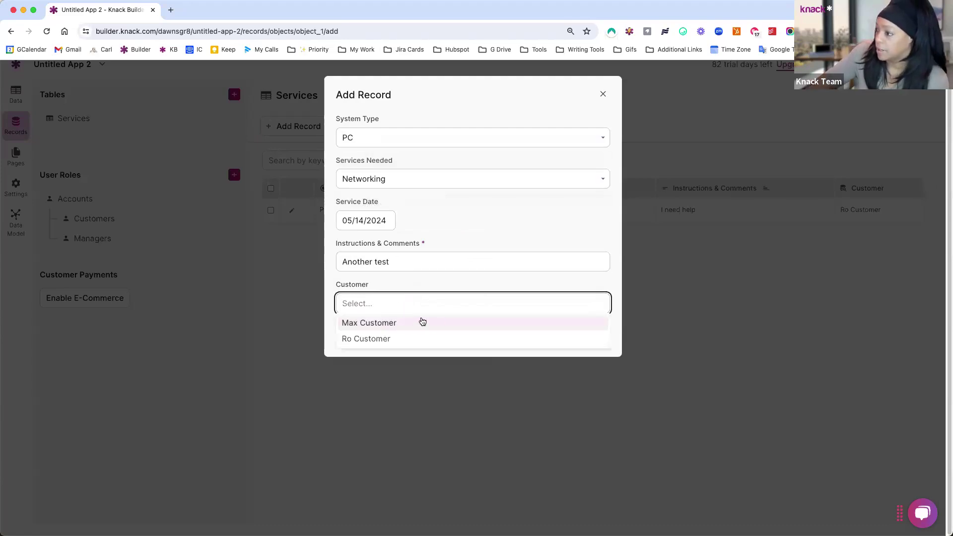
pyautogui.click(366, 327)
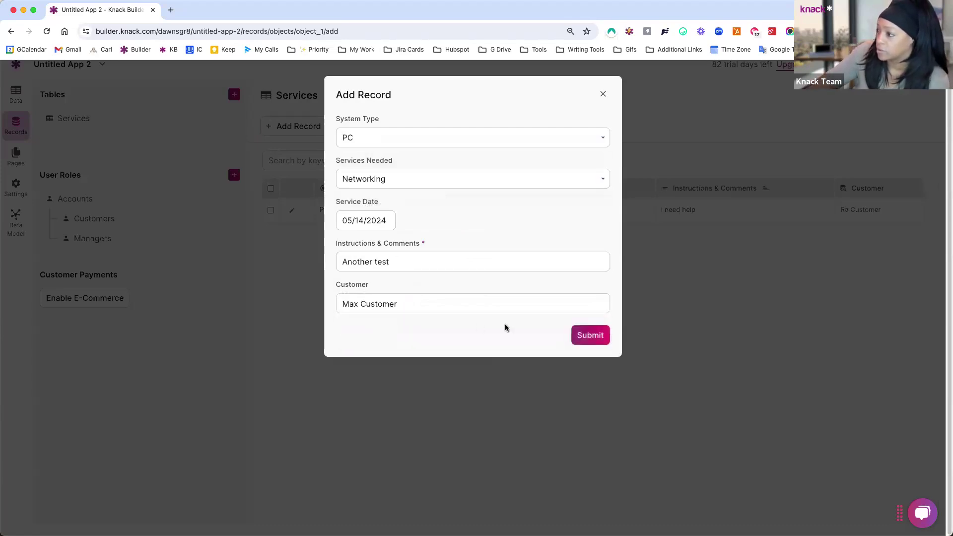
pyautogui.click(594, 337)
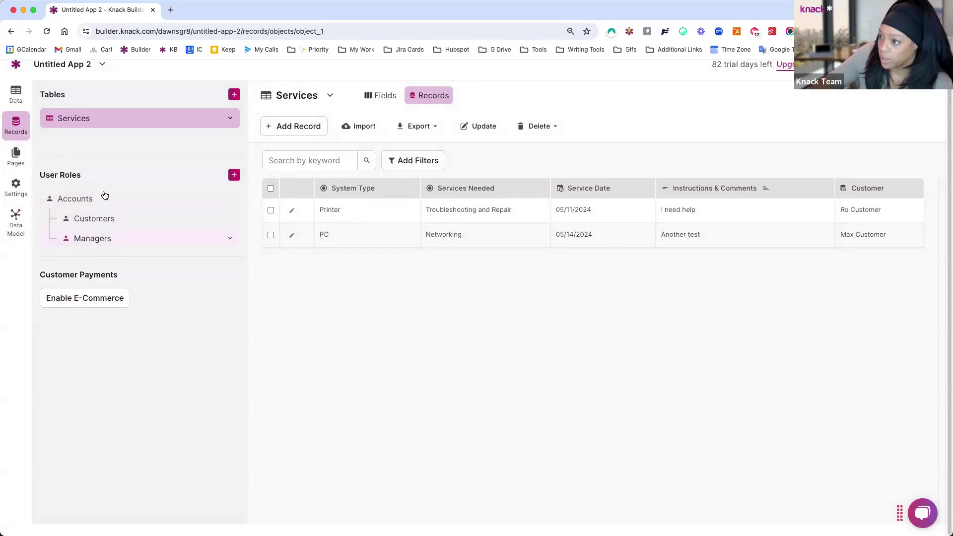
# - Select the Home page under Pages and open the live app in a new tab
pyautogui.click(13, 157)
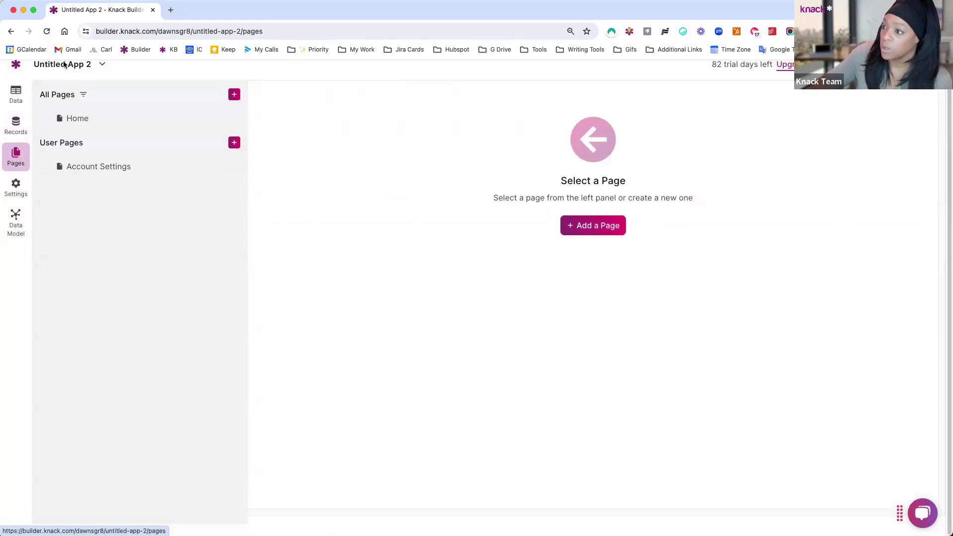
pyautogui.click(75, 118)
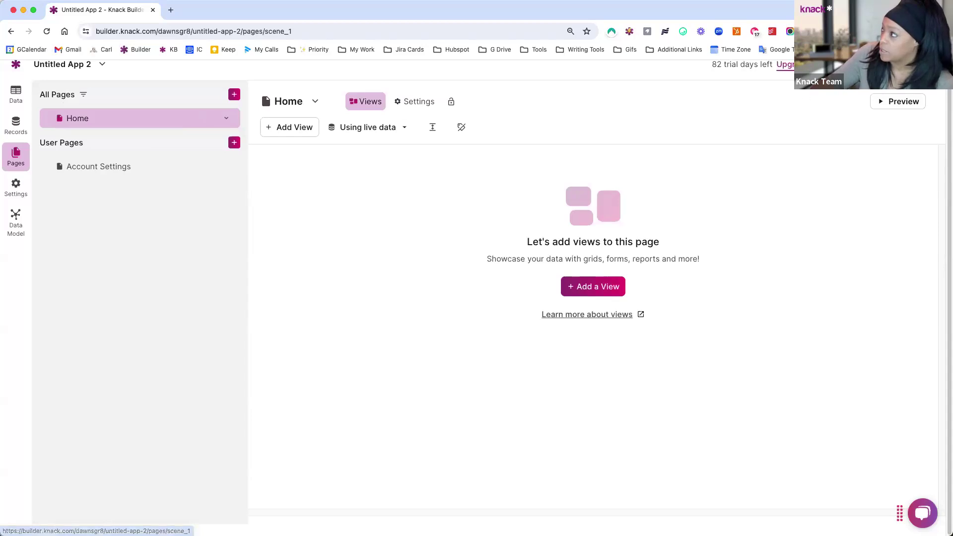
pyautogui.click(897, 101)
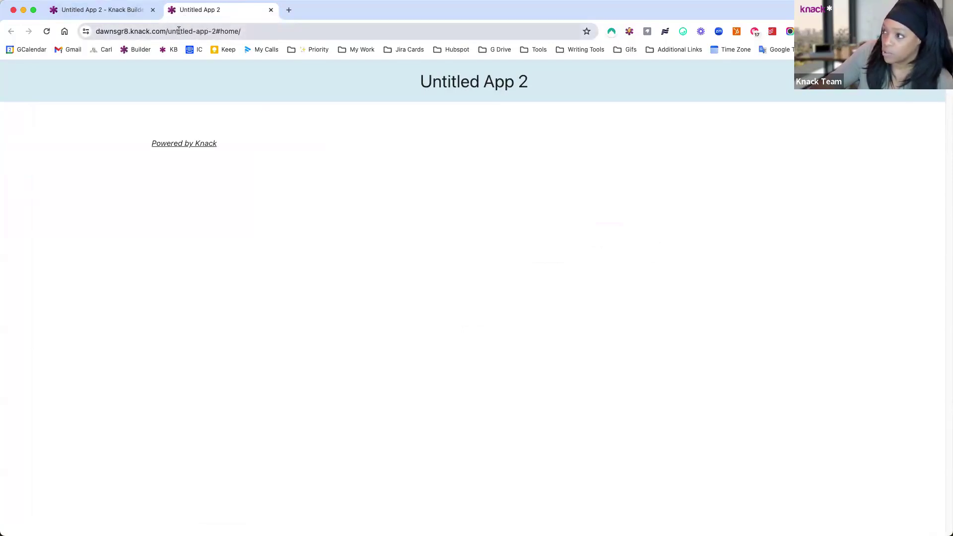
# - Select the live app's URL in the address bar, then switch back to the Knack Builder tab
pyautogui.moveTo(168, 31); pyautogui.dragTo(324, 34)
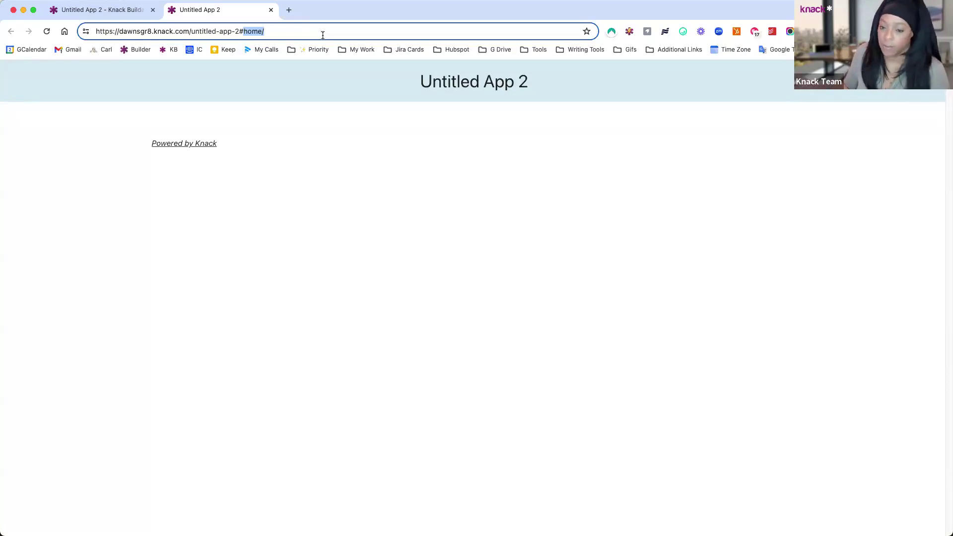
pyautogui.tripleClick(193, 32)
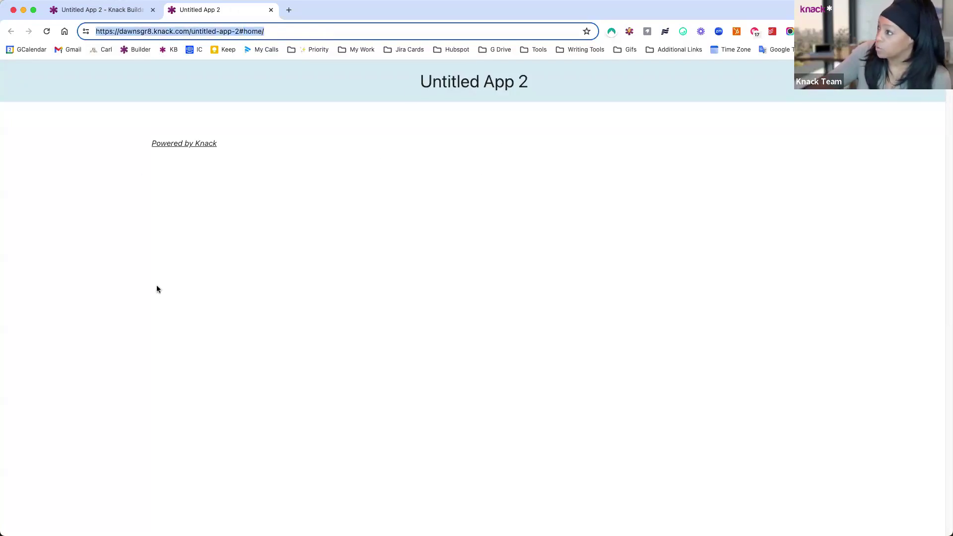
pyautogui.click(102, 9)
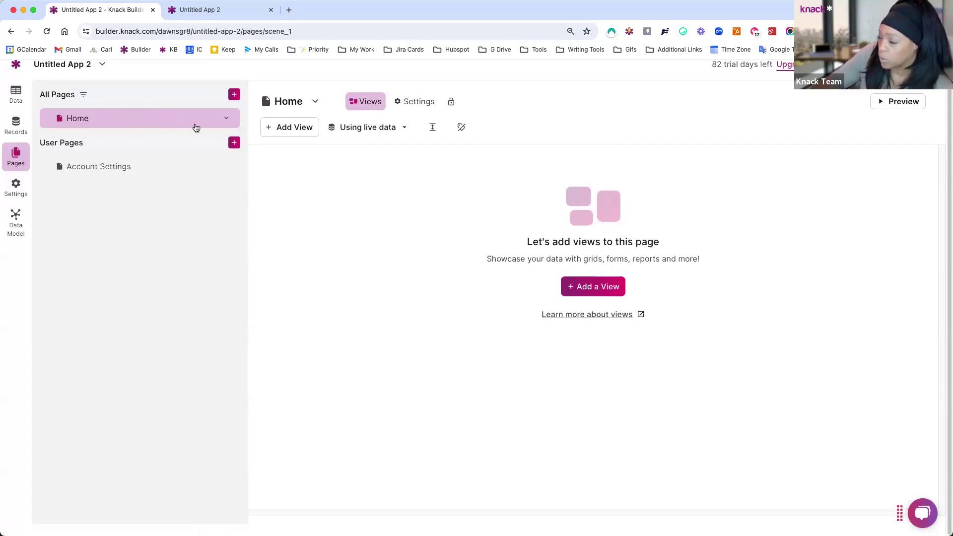
# - Add a new login page restricted to the Customers user role
pyautogui.click(233, 95)
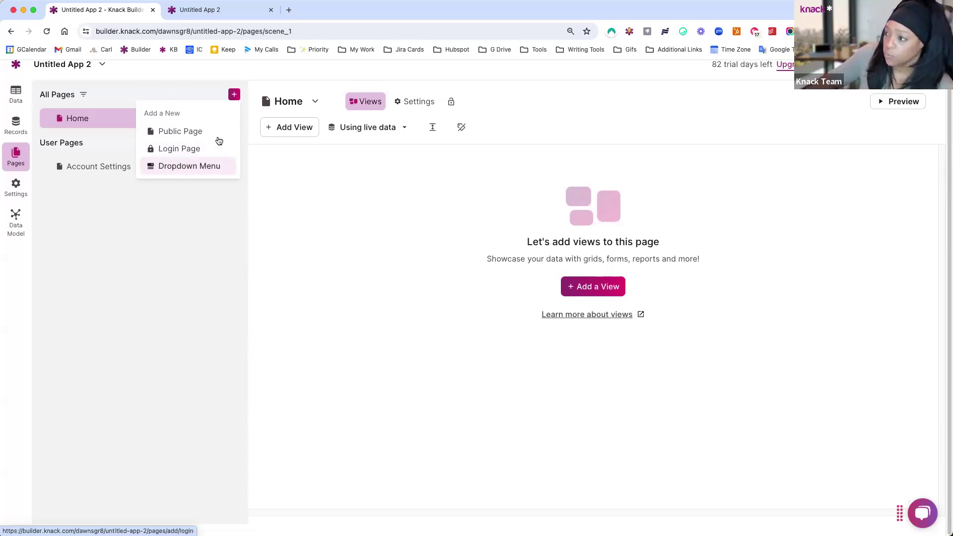
pyautogui.click(189, 151)
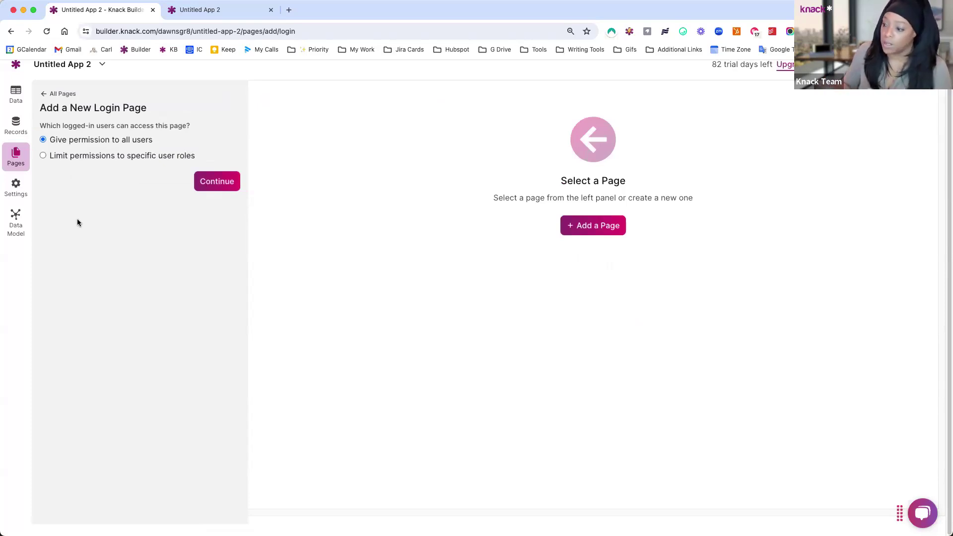
pyautogui.click(68, 156)
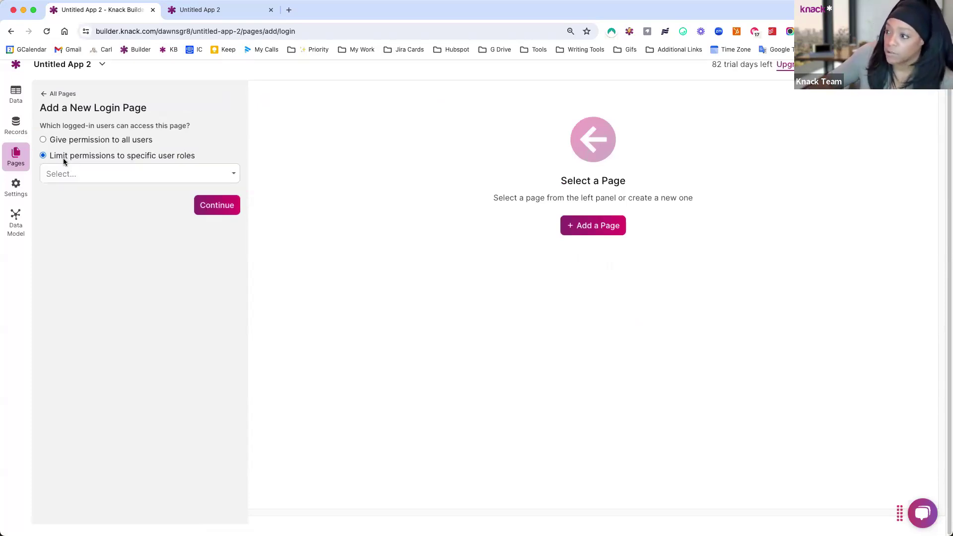
pyautogui.click(71, 170)
pyautogui.click(69, 194)
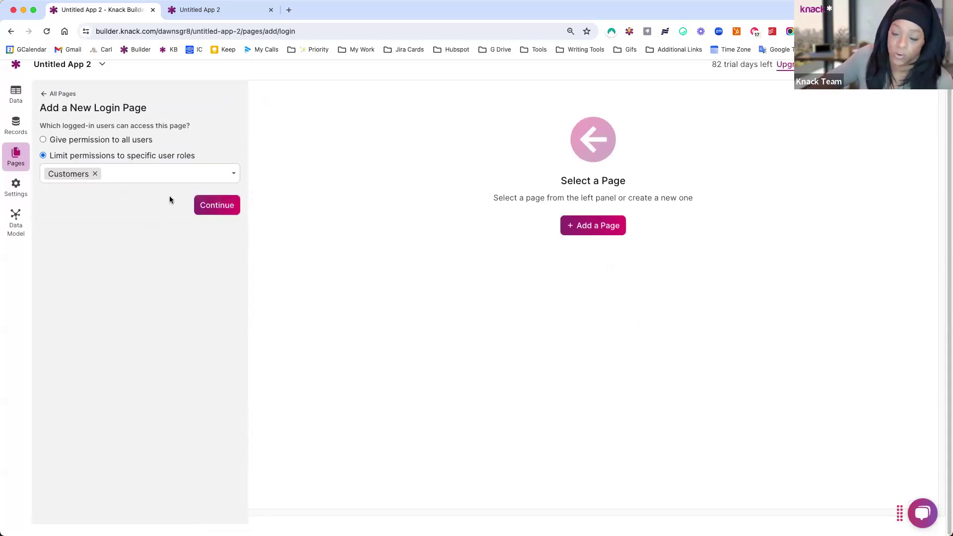
pyautogui.click(217, 205)
# - Name the page 'Customer Dashboard', create it, and preview the live app
pyautogui.tripleClick(98, 166)
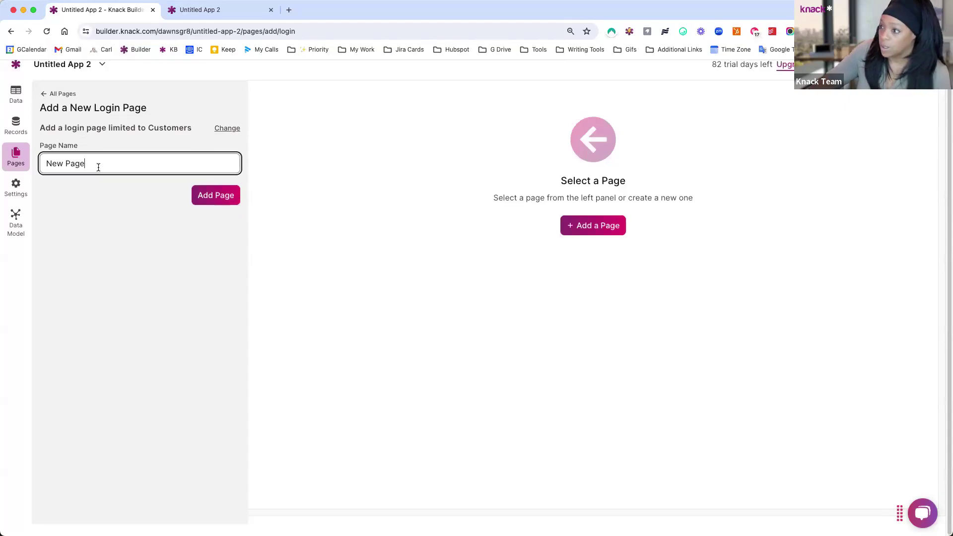
pyautogui.write('Cust')
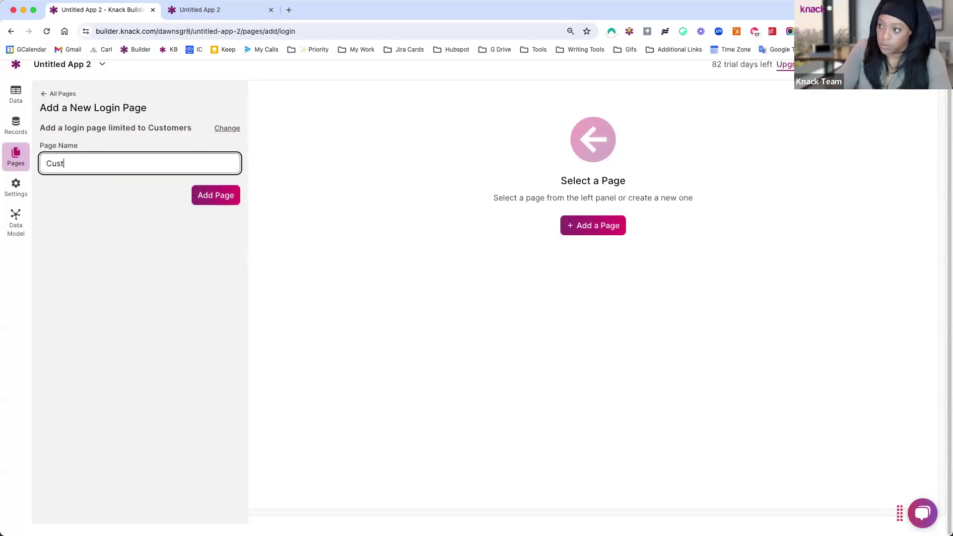
pyautogui.write('omer Dashboard')
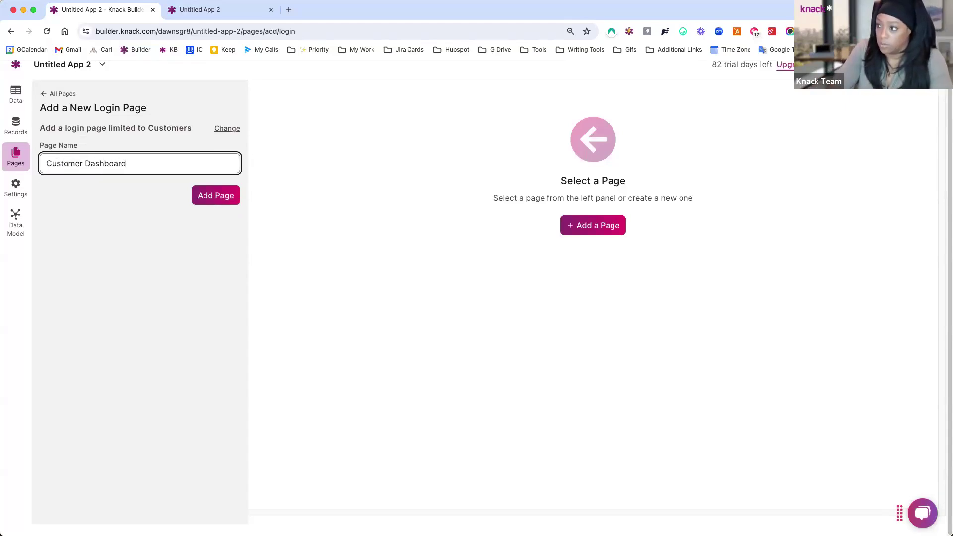
pyautogui.click(206, 200)
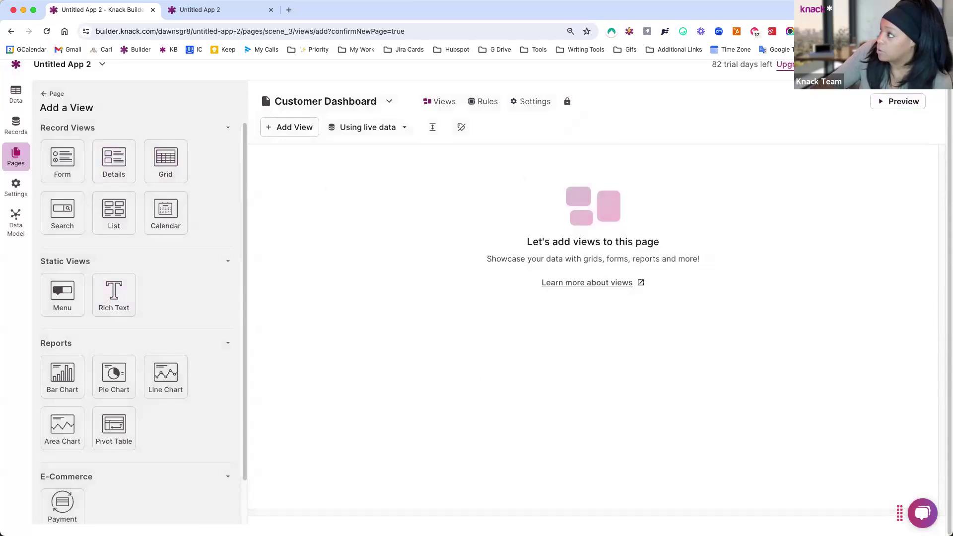
pyautogui.click(897, 101)
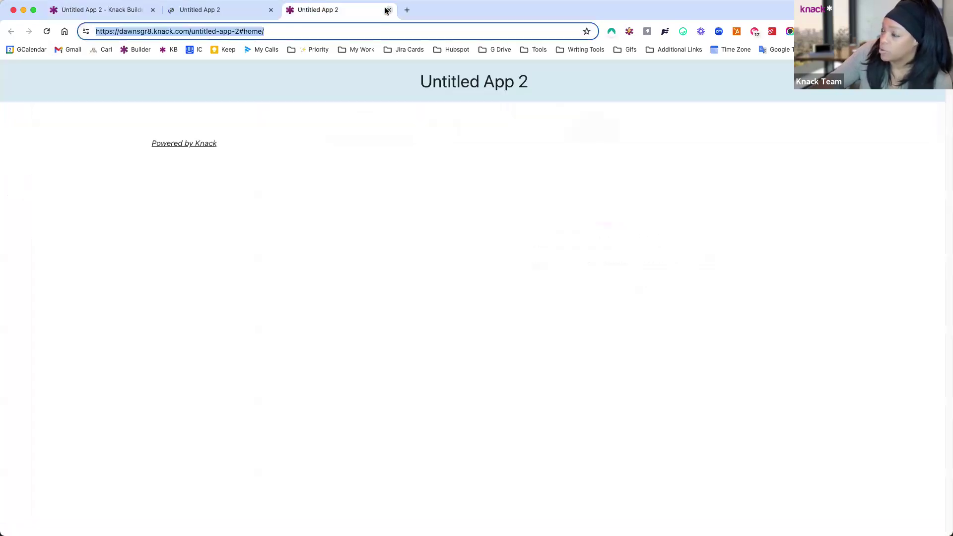
# - Close the duplicate tab and sign in to the live app with the customer test account
pyautogui.click(387, 10)
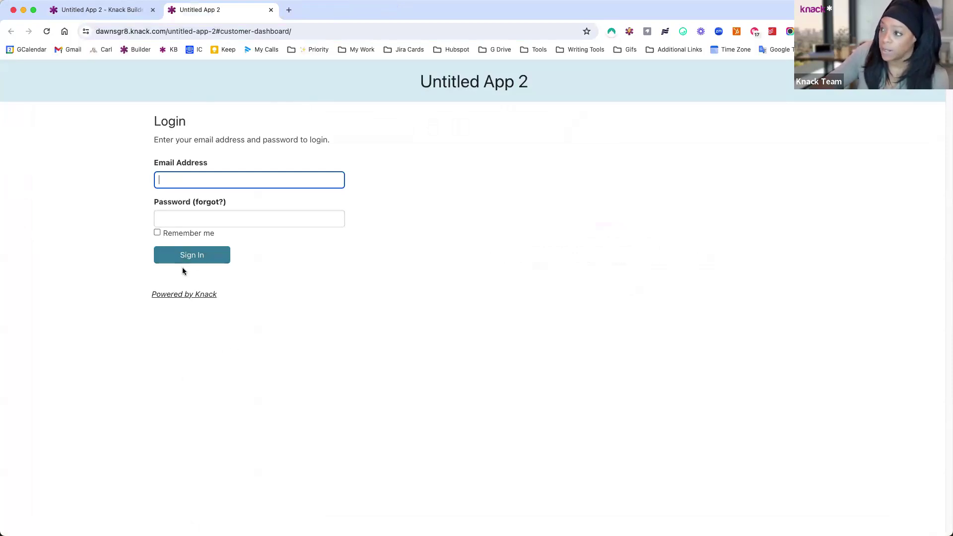
pyautogui.click(193, 182)
pyautogui.write('customer@test.com')
pyautogui.press('Tab')
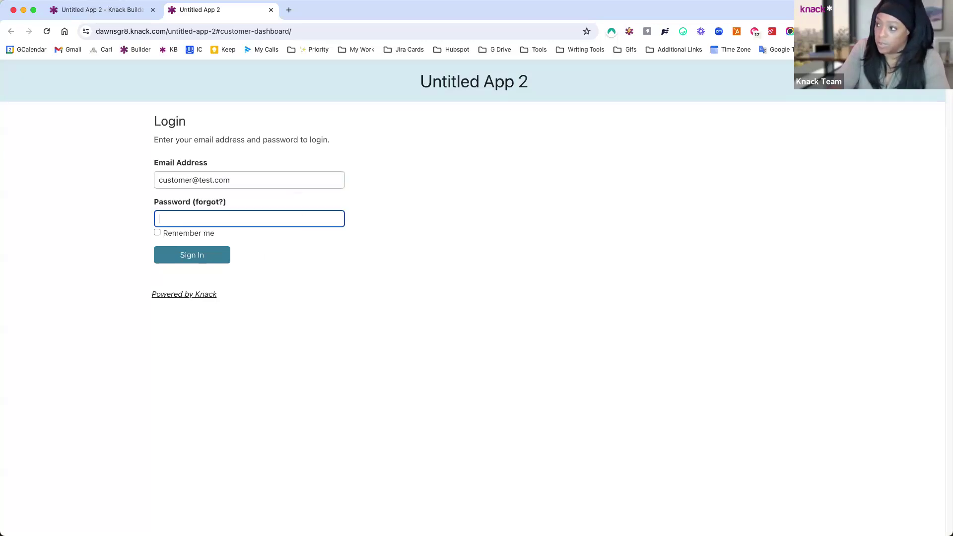
pyautogui.press('Return')
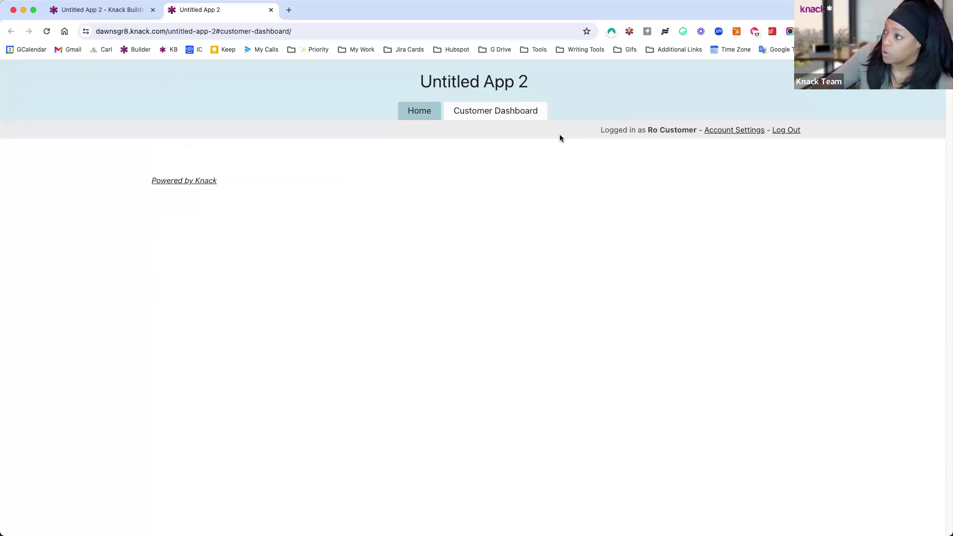
# - Check the Home and Customer Dashboard pages, then close the live app
pyautogui.click(419, 113)
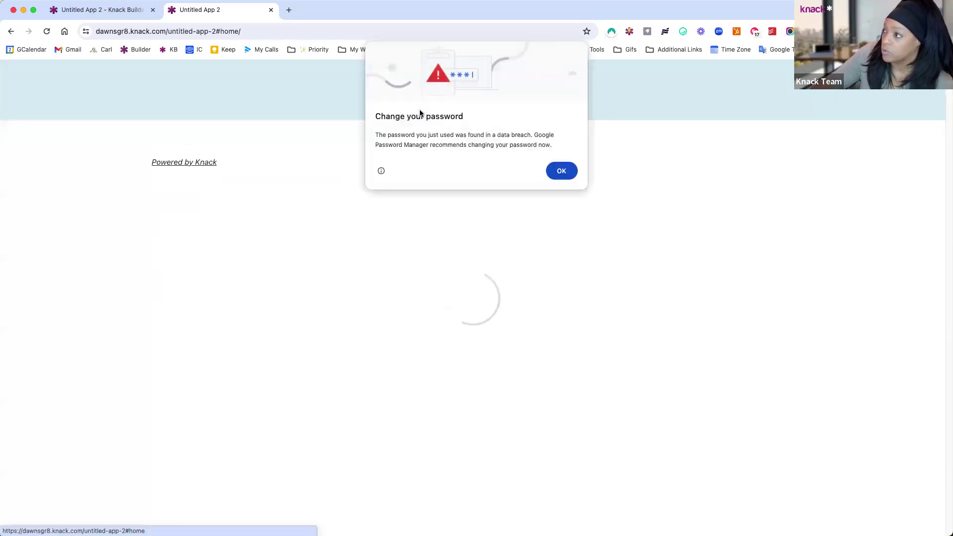
pyautogui.click(556, 171)
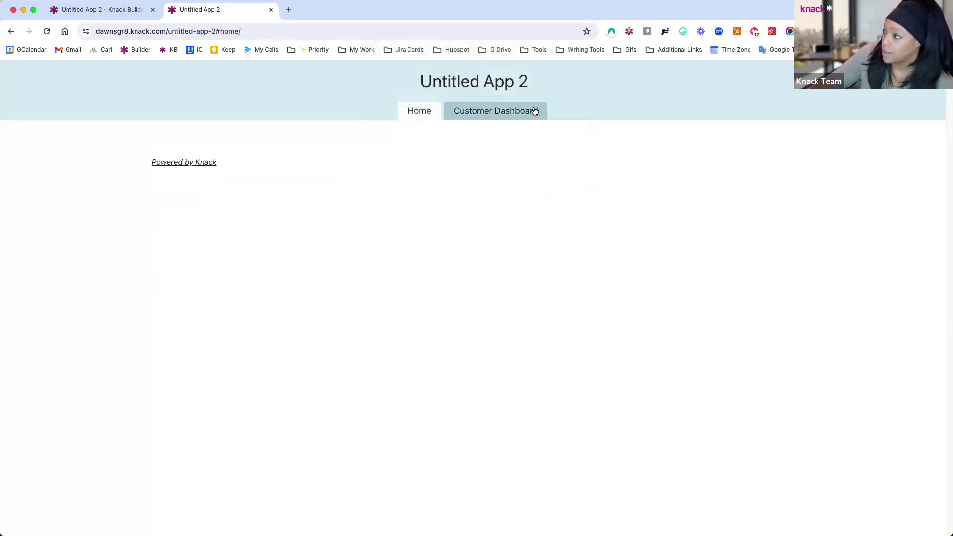
pyautogui.click(493, 119)
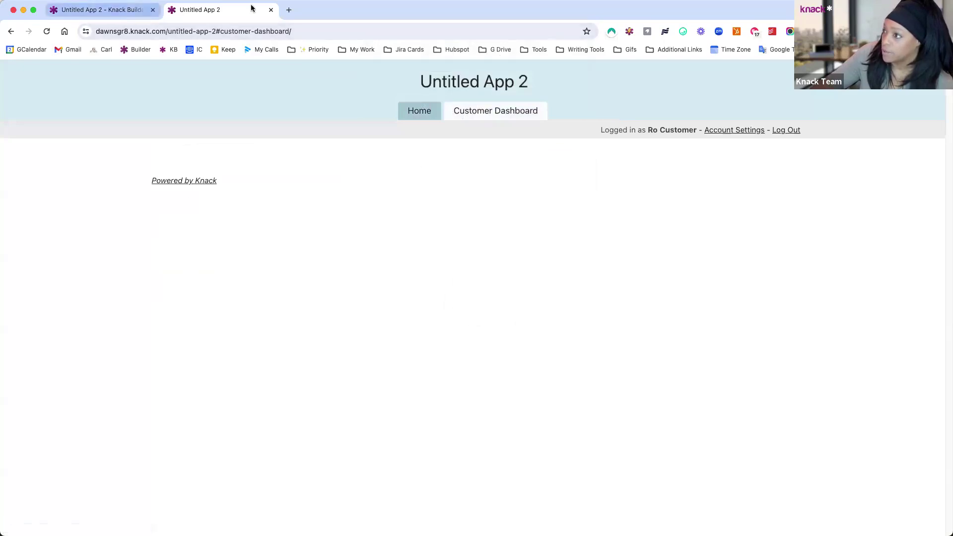
pyautogui.click(270, 10)
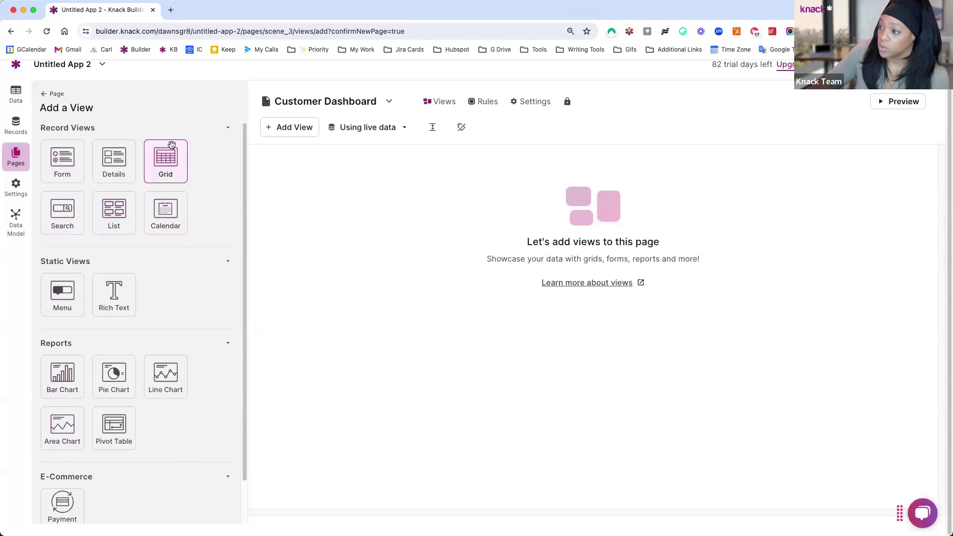
# - Start a Services grid limited to services connected to the logged-in customer
pyautogui.click(167, 165)
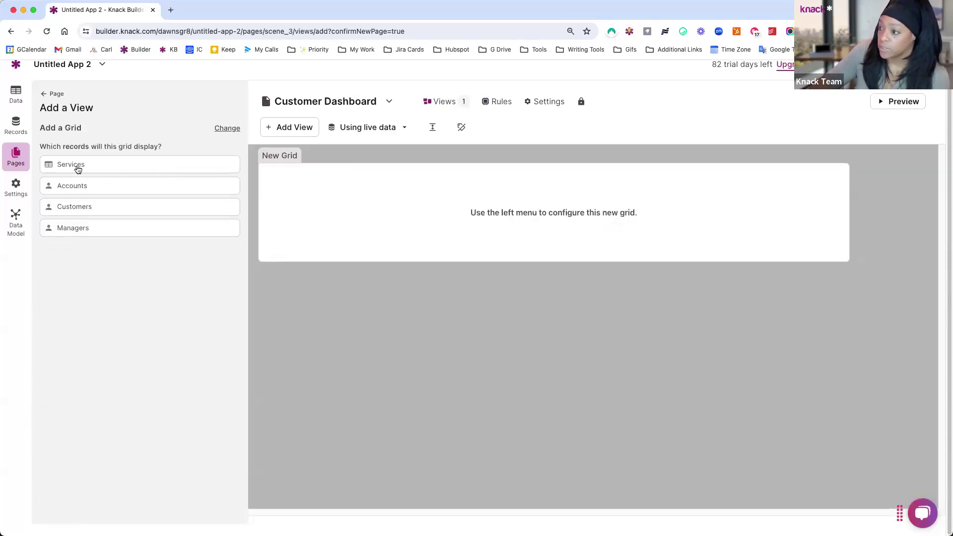
pyautogui.click(78, 166)
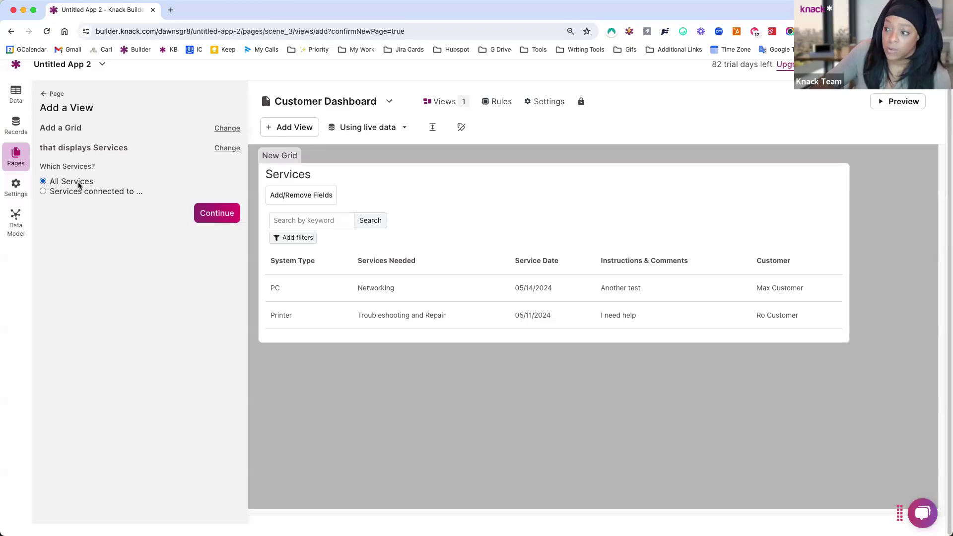
pyautogui.click(44, 194)
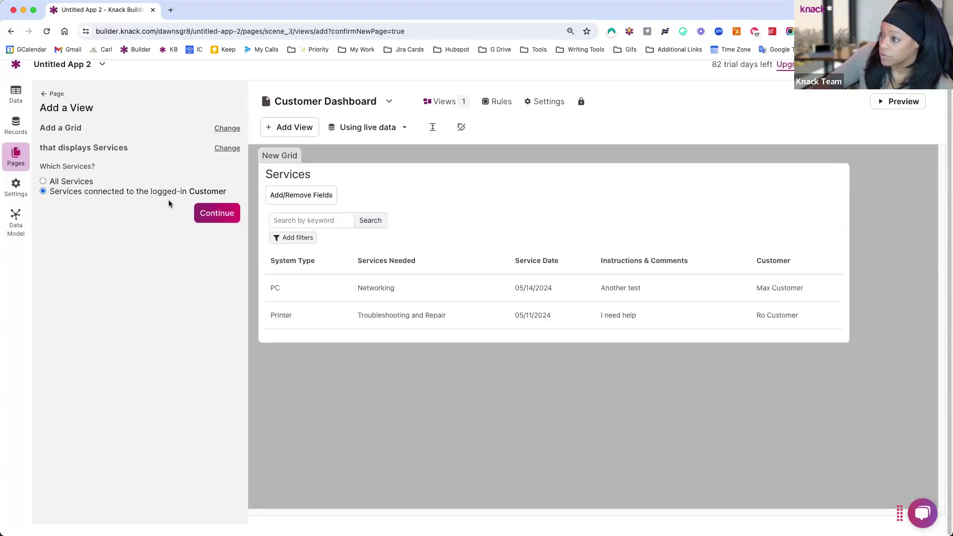
pyautogui.click(207, 220)
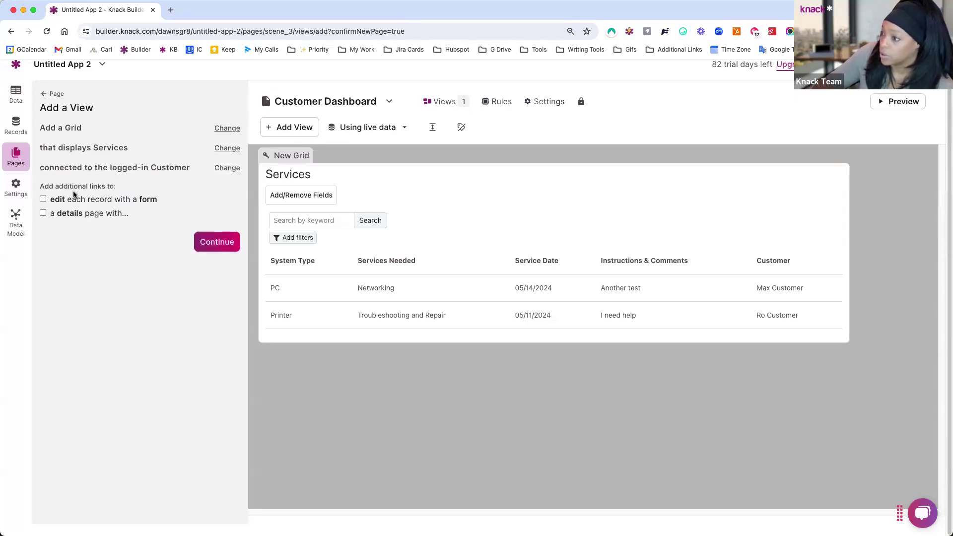
# - Give each row only a details-page link, no edit link, and add the grid
pyautogui.click(43, 200)
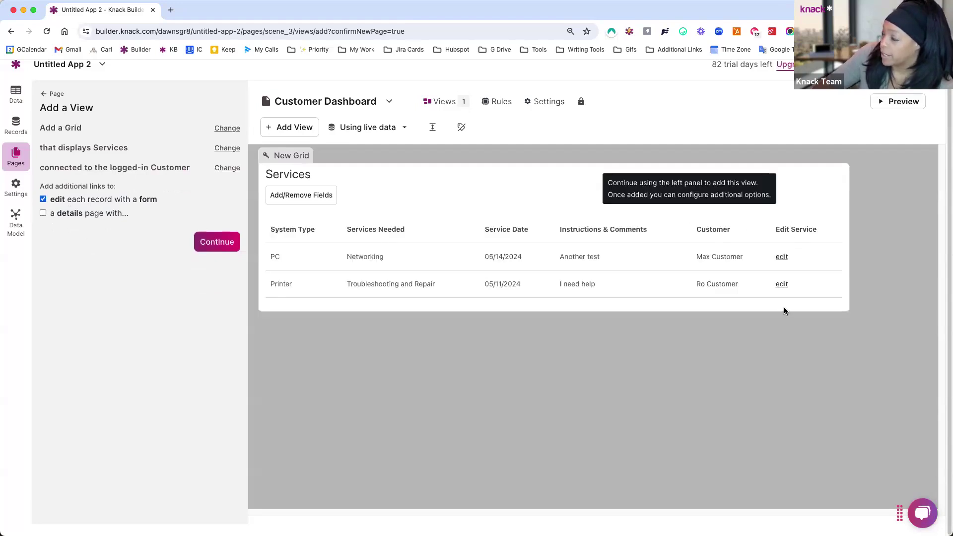
pyautogui.click(43, 214)
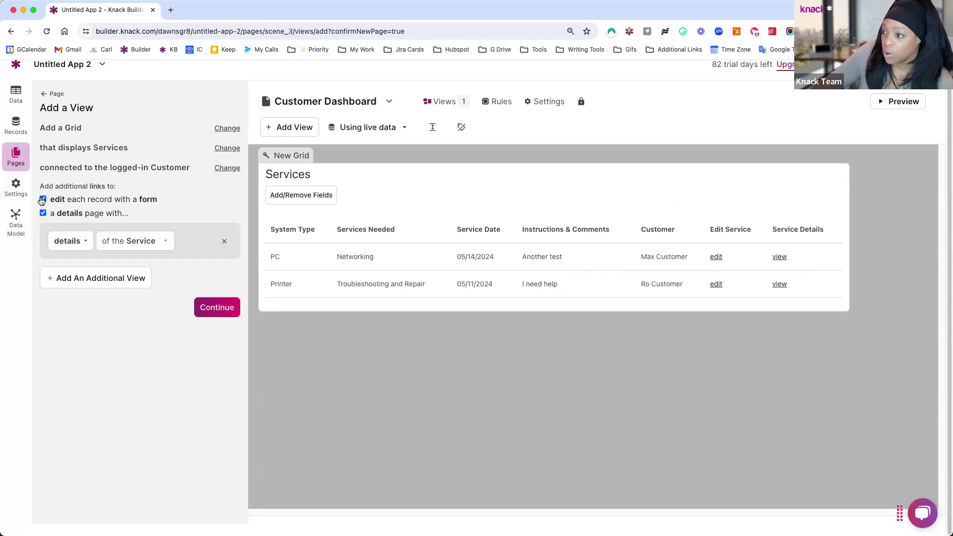
pyautogui.click(43, 198)
pyautogui.rightClick(98, 223)
pyautogui.click(83, 200)
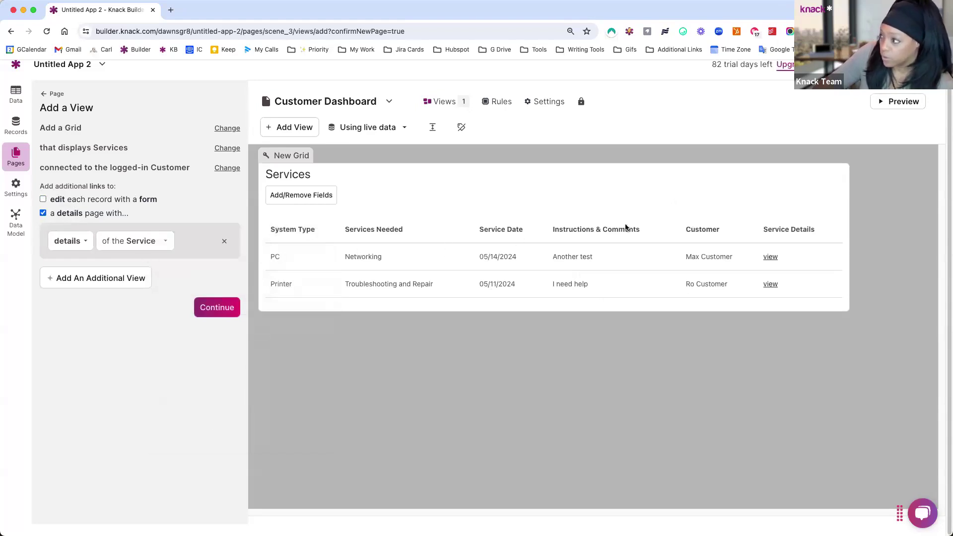
pyautogui.click(209, 307)
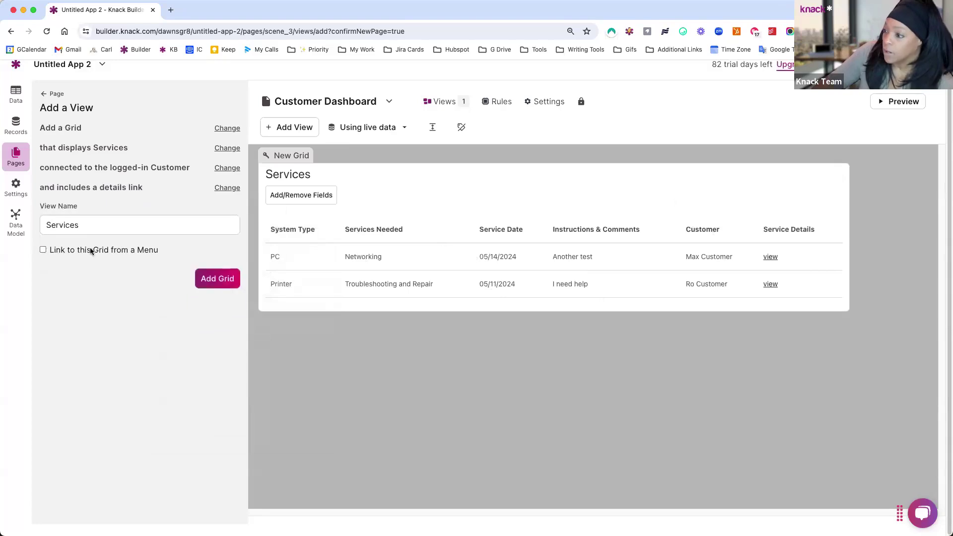
pyautogui.click(217, 279)
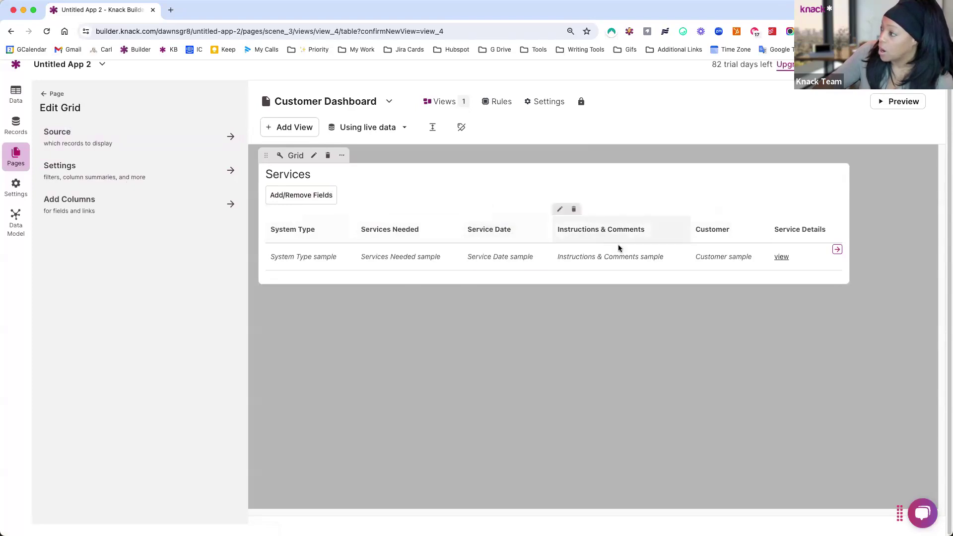
# - Shorten the System Type column header to 'System'
pyautogui.click(293, 232)
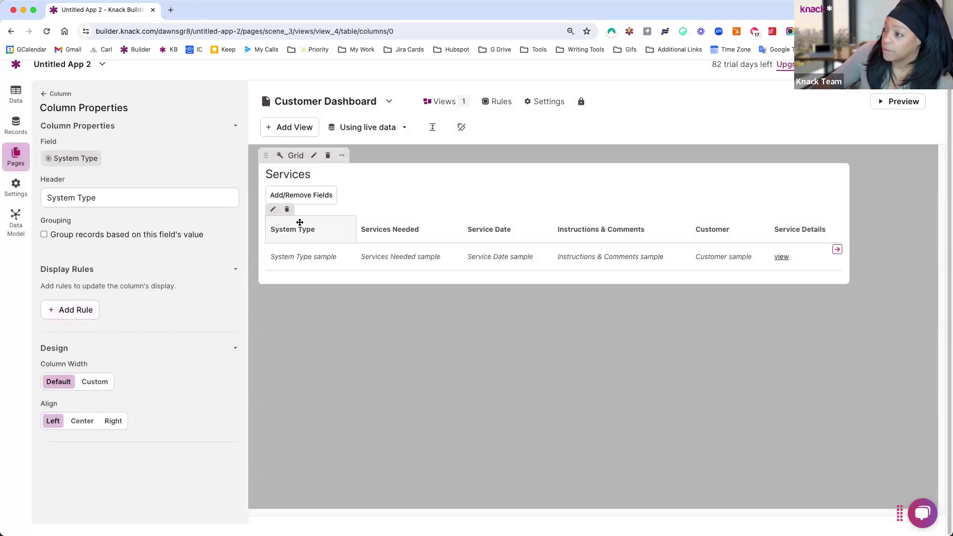
pyautogui.moveTo(78, 193); pyautogui.dragTo(107, 193)
pyautogui.press('BackSpace')
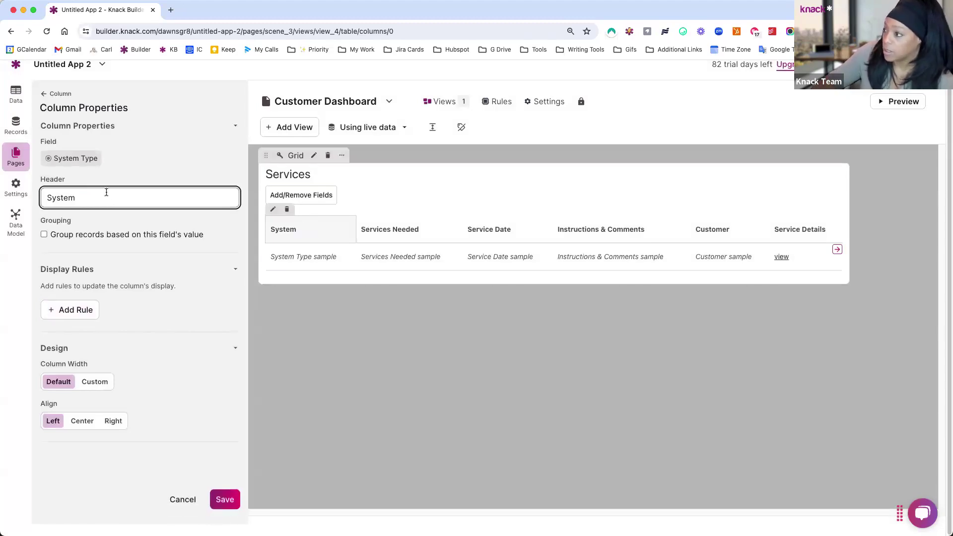
# - Try a display rule on System Type (Printer, background colour), then delete it
pyautogui.click(79, 310)
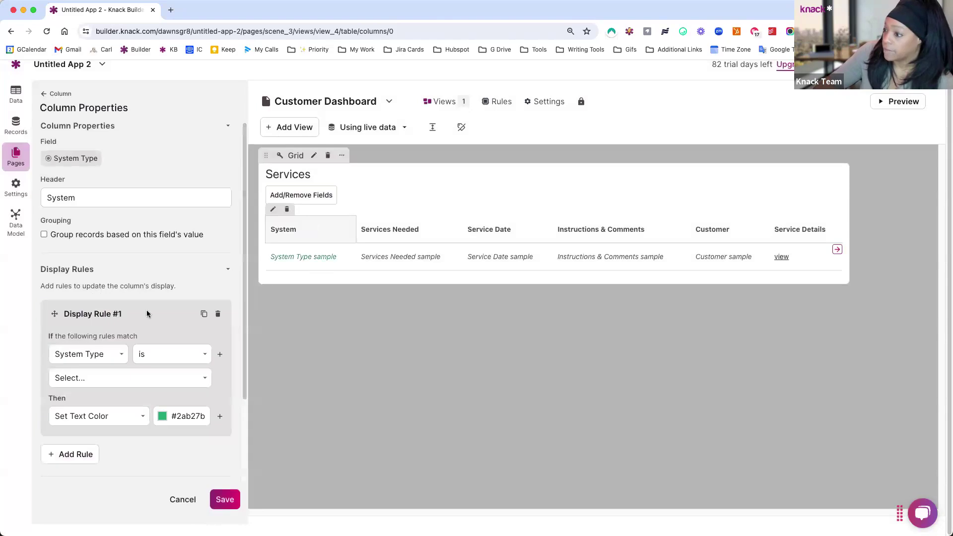
pyautogui.click(97, 377)
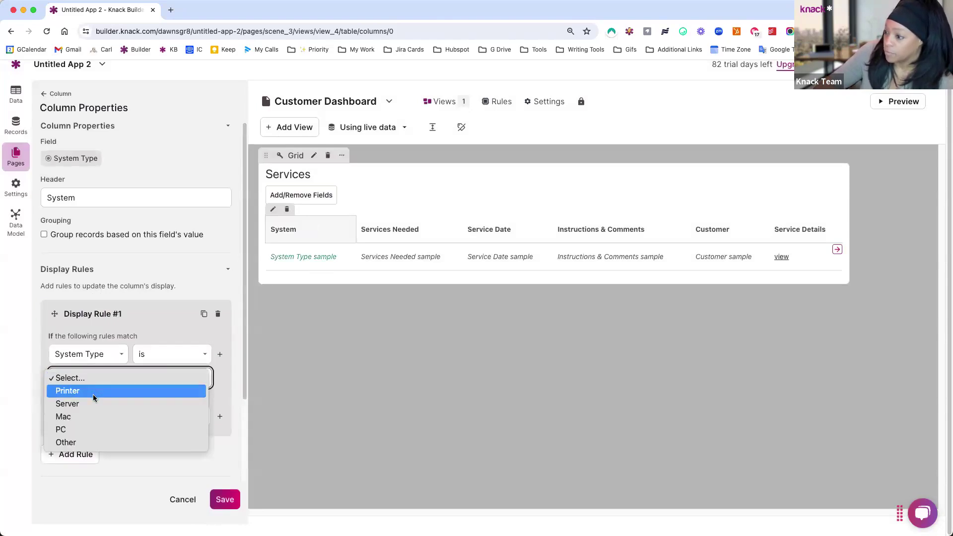
pyautogui.click(94, 392)
pyautogui.click(115, 425)
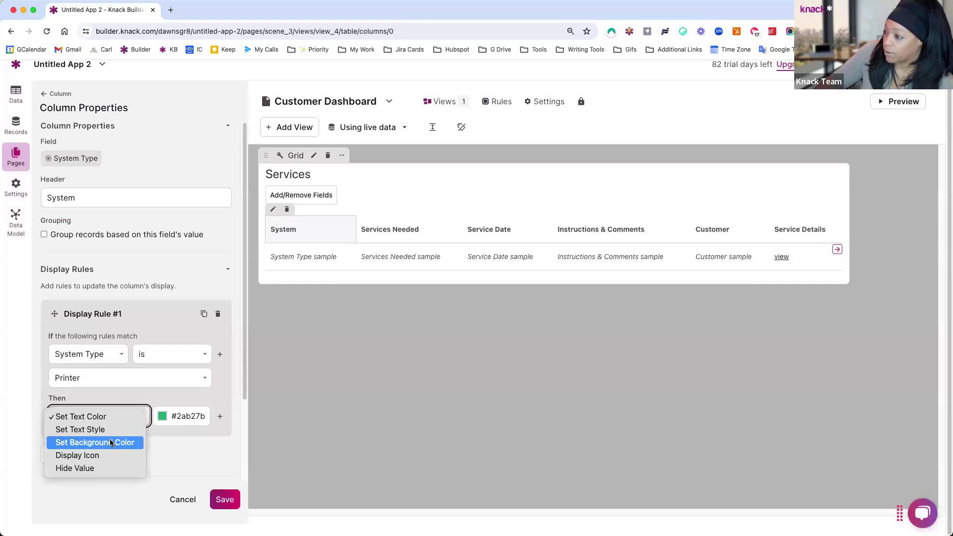
pyautogui.click(109, 442)
pyautogui.click(111, 417)
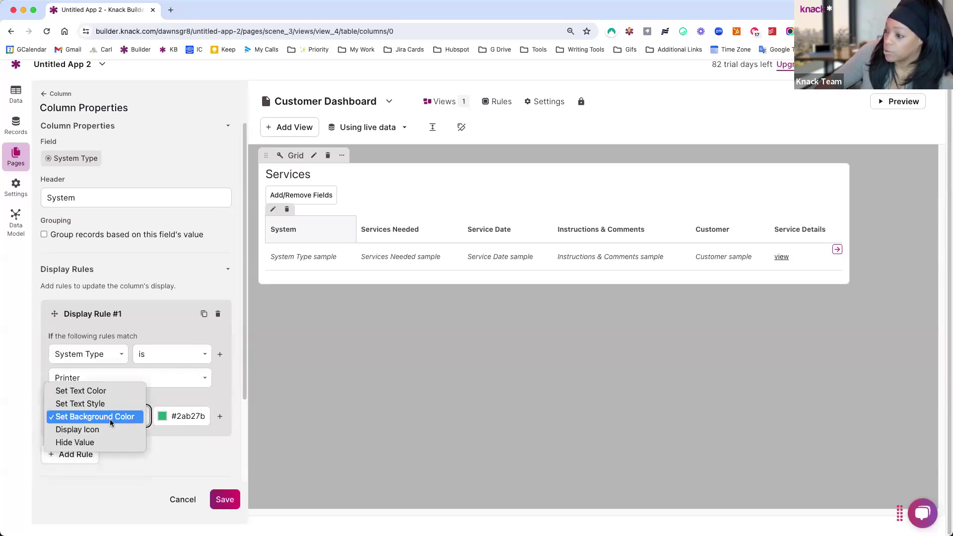
pyautogui.click(108, 403)
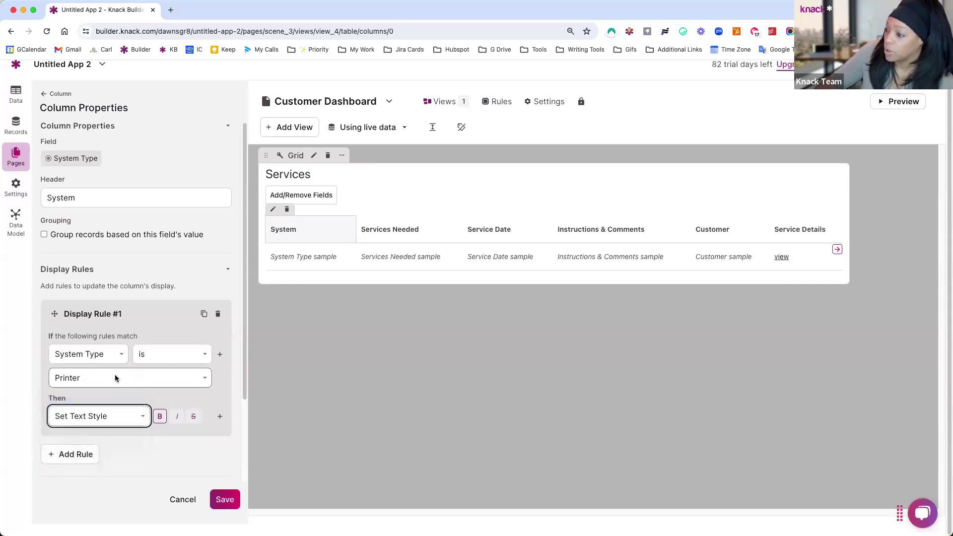
pyautogui.click(193, 353)
pyautogui.click(168, 405)
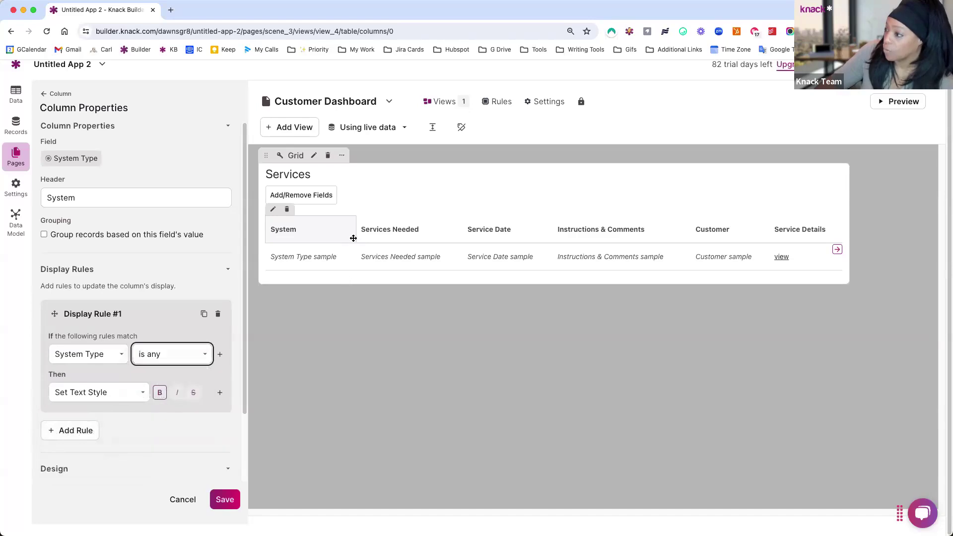
pyautogui.click(61, 393)
pyautogui.click(92, 405)
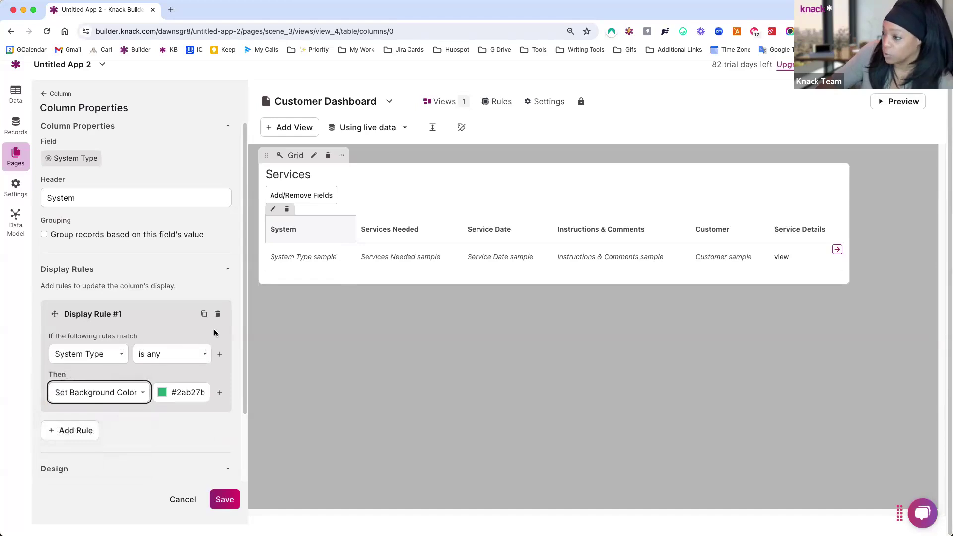
pyautogui.click(218, 313)
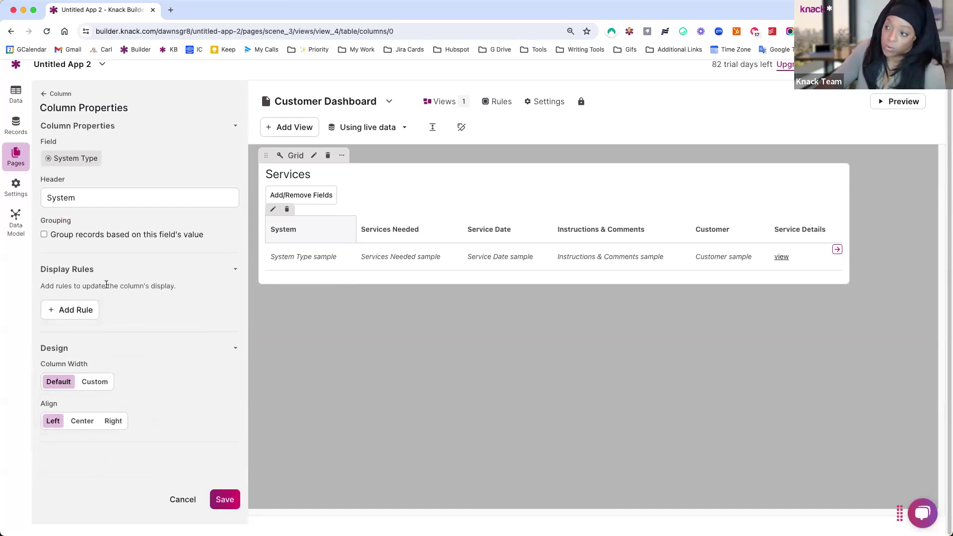
# - Review the Services Needed, Service Date, Instructions & Comments and Customer columns, then return to grid options
pyautogui.scroll(1, 89, 229)
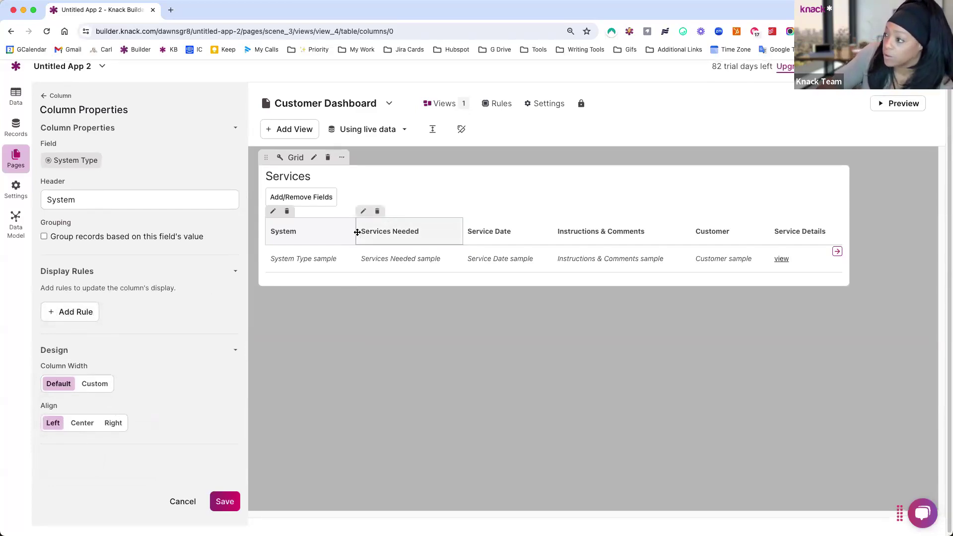
pyautogui.click(422, 230)
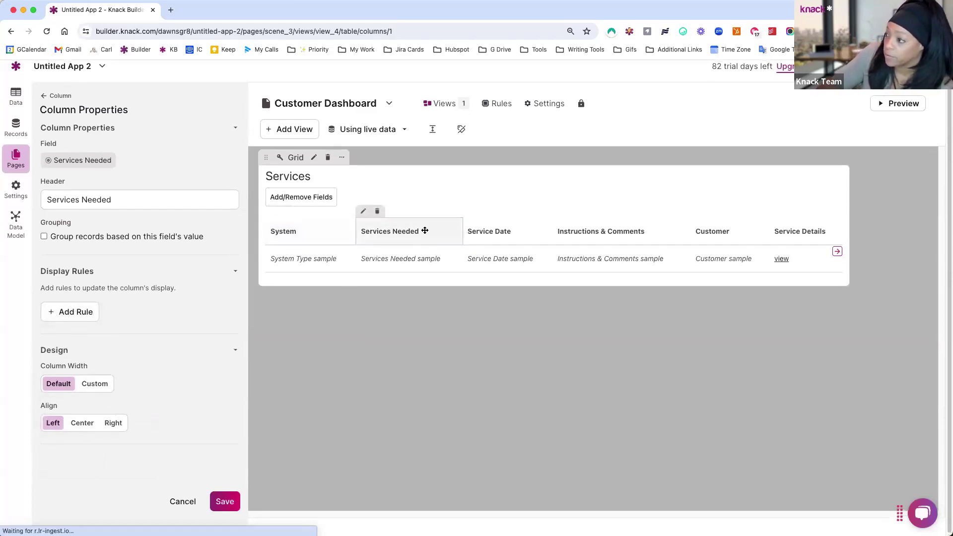
pyautogui.click(492, 227)
pyautogui.click(602, 228)
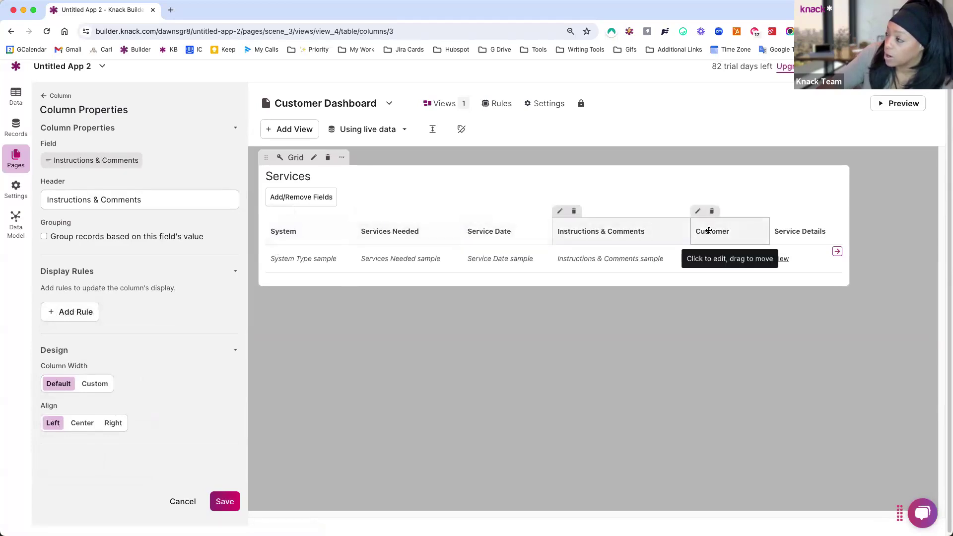
pyautogui.click(709, 225)
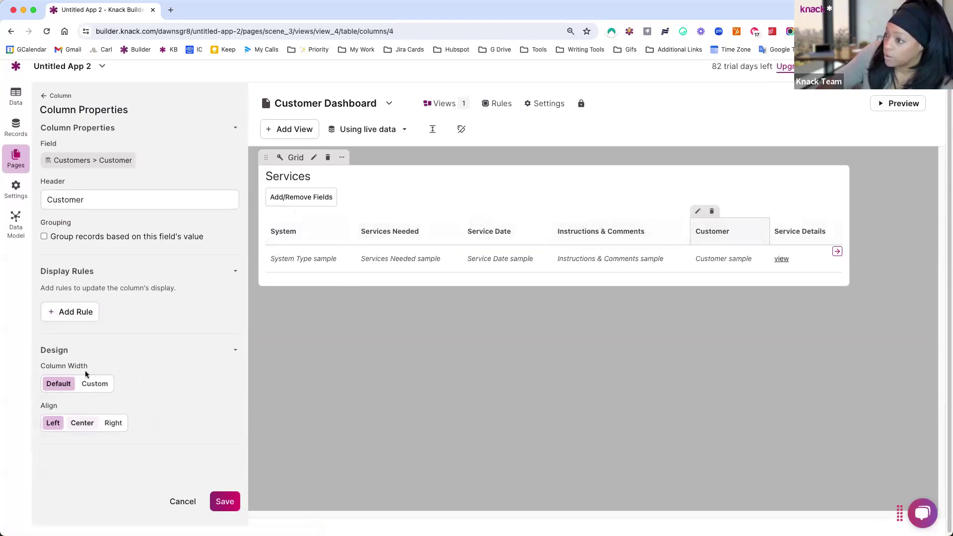
pyautogui.click(43, 97)
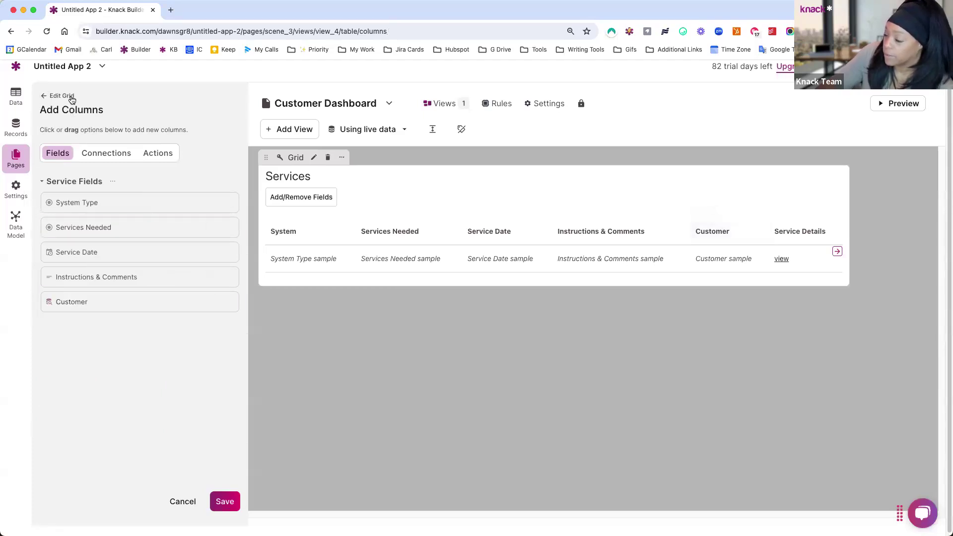
pyautogui.click(53, 96)
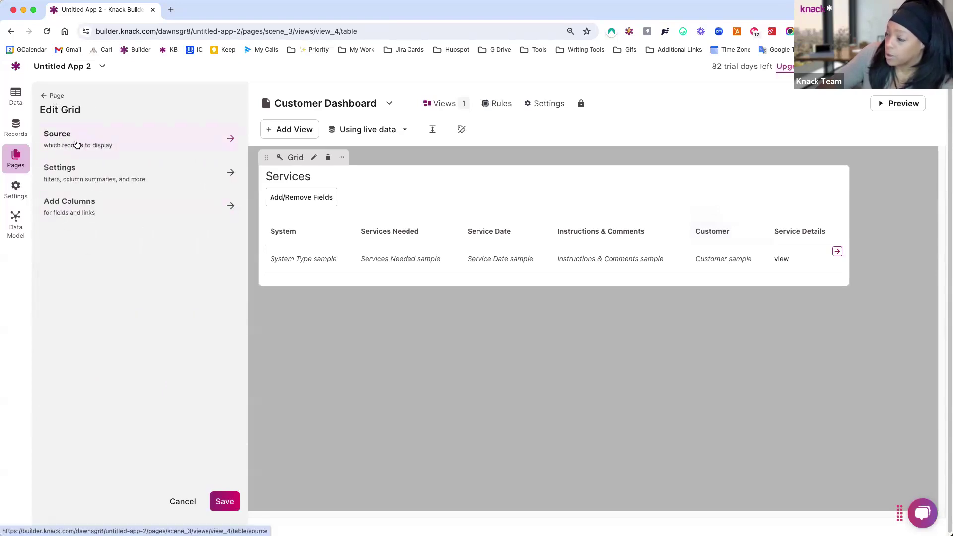
pyautogui.click(77, 143)
pyautogui.moveTo(40, 140); pyautogui.dragTo(106, 154)
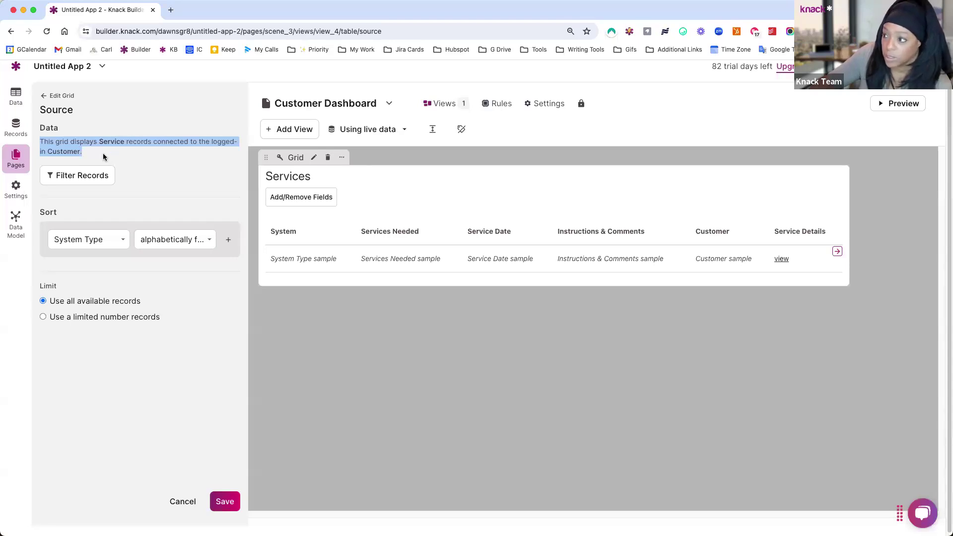
pyautogui.click(43, 96)
pyautogui.moveTo(43, 96); pyautogui.dragTo(74, 163)
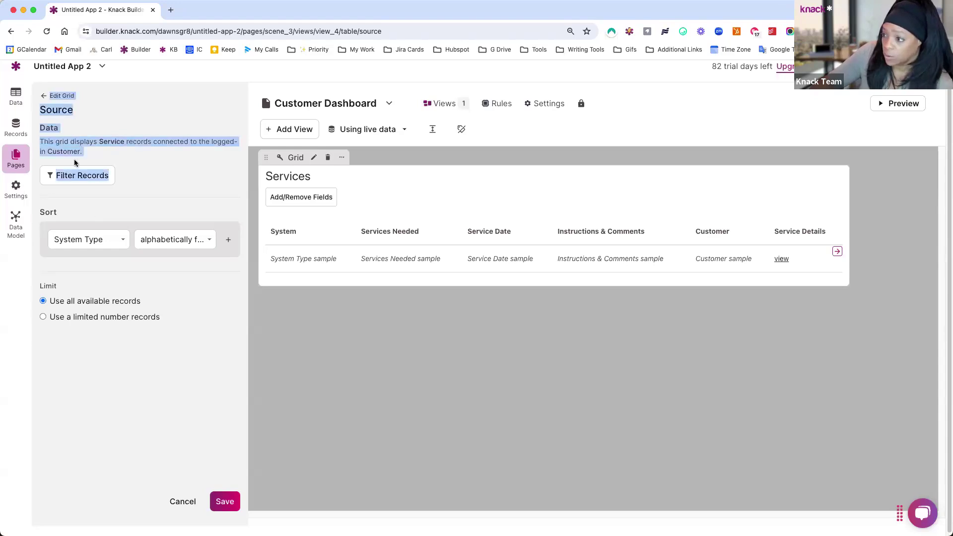
pyautogui.click(80, 219)
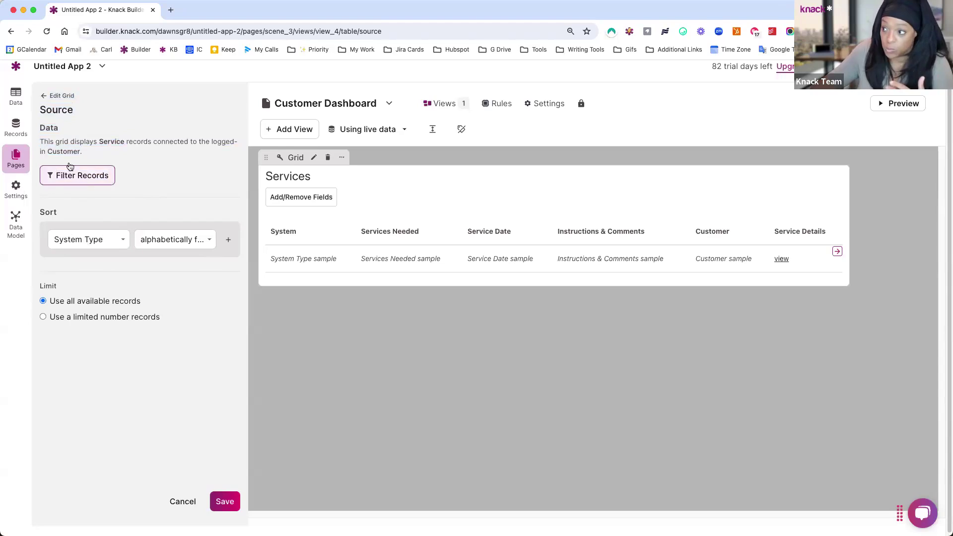
pyautogui.click(69, 184)
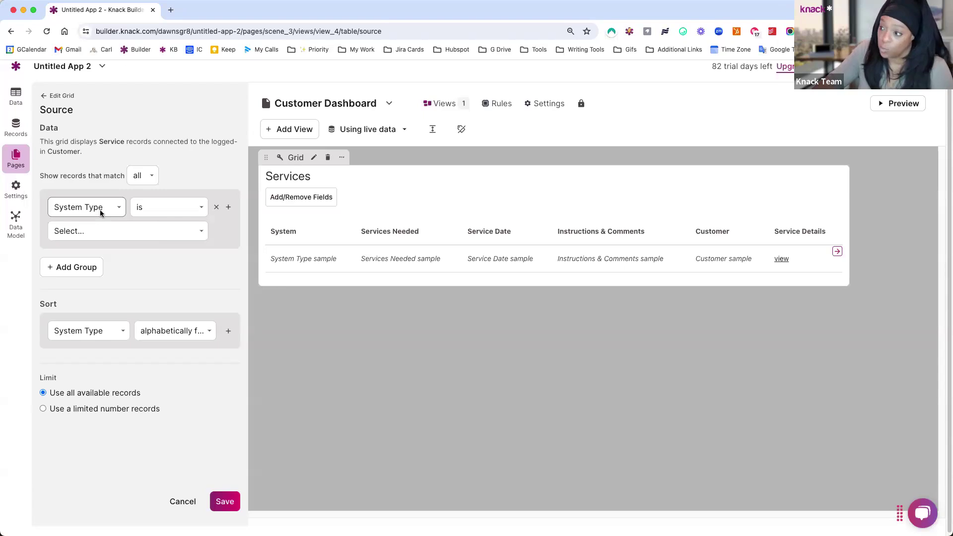
pyautogui.click(100, 209)
pyautogui.click(100, 234)
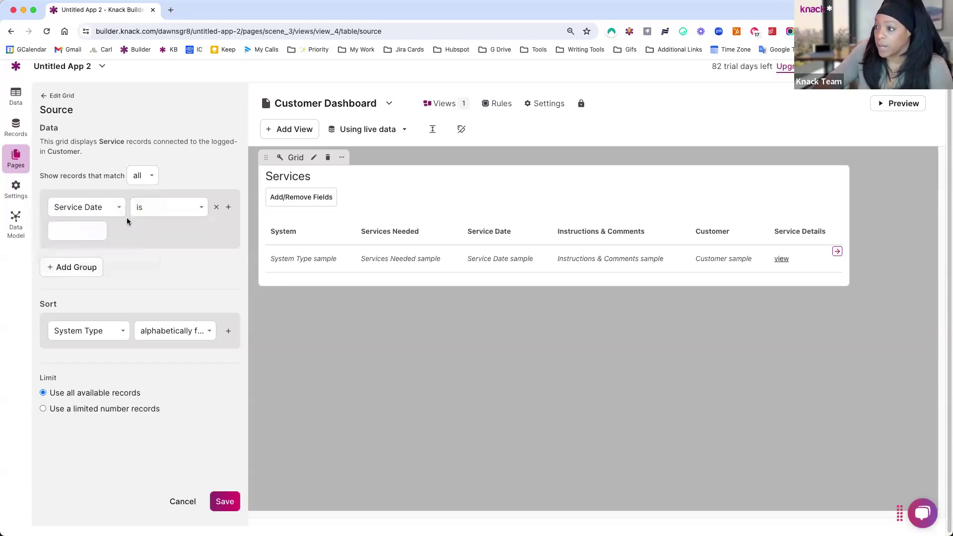
pyautogui.click(142, 207)
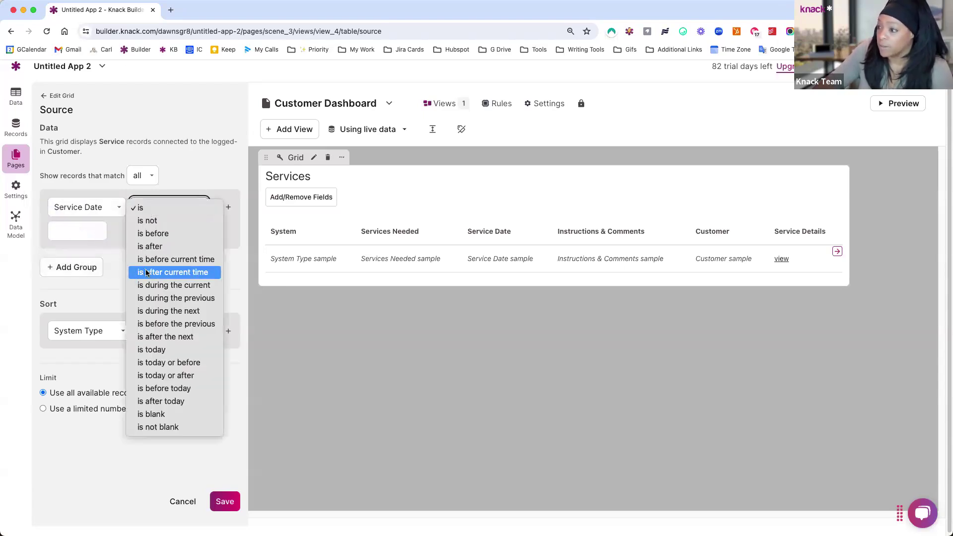
pyautogui.click(159, 376)
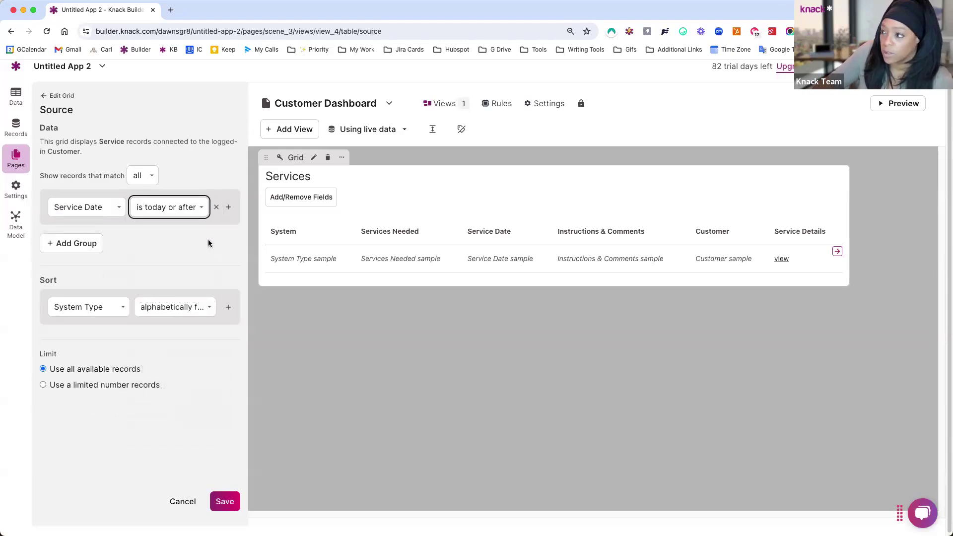
pyautogui.click(217, 208)
# - Enable keyword search, record exporting and inline editing in the Services grid settings
pyautogui.click(41, 97)
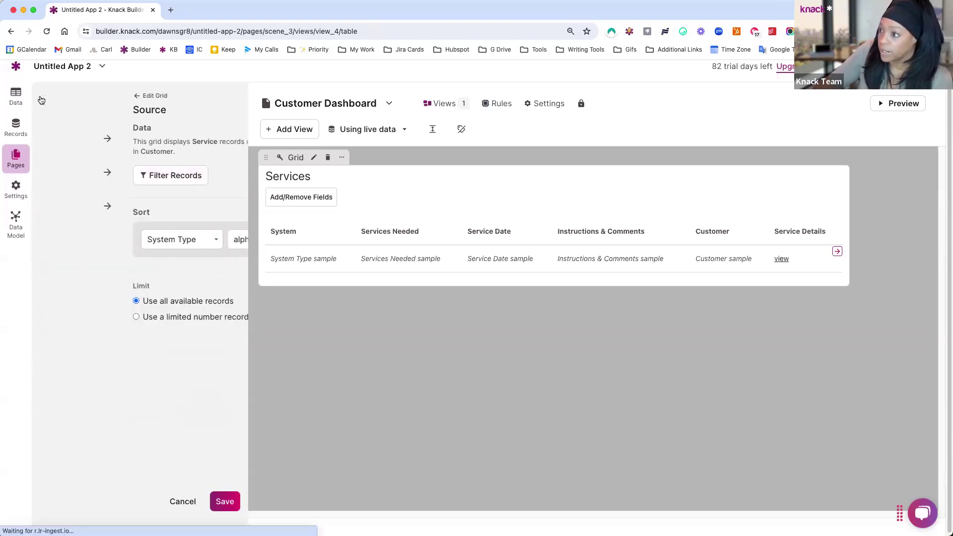
pyautogui.click(94, 184)
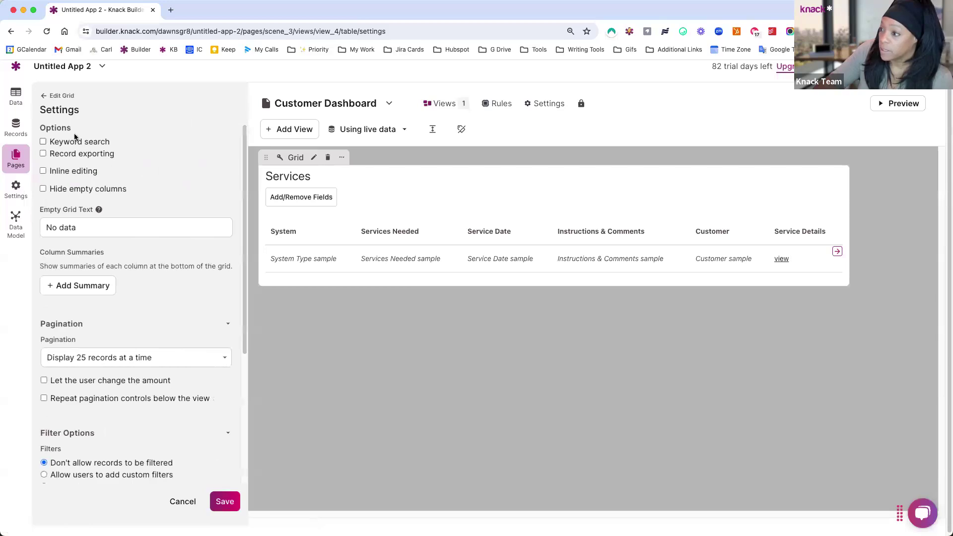
pyautogui.click(43, 141)
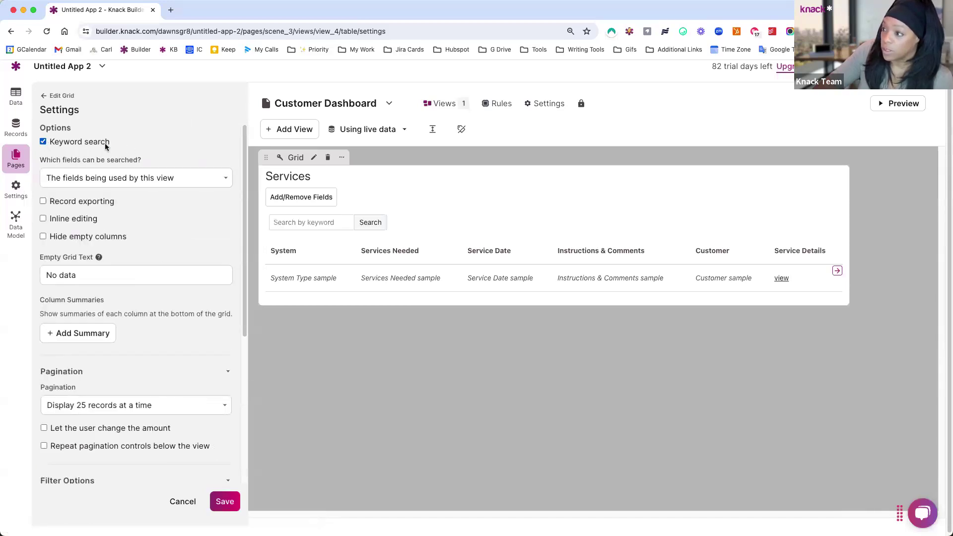
pyautogui.click(43, 201)
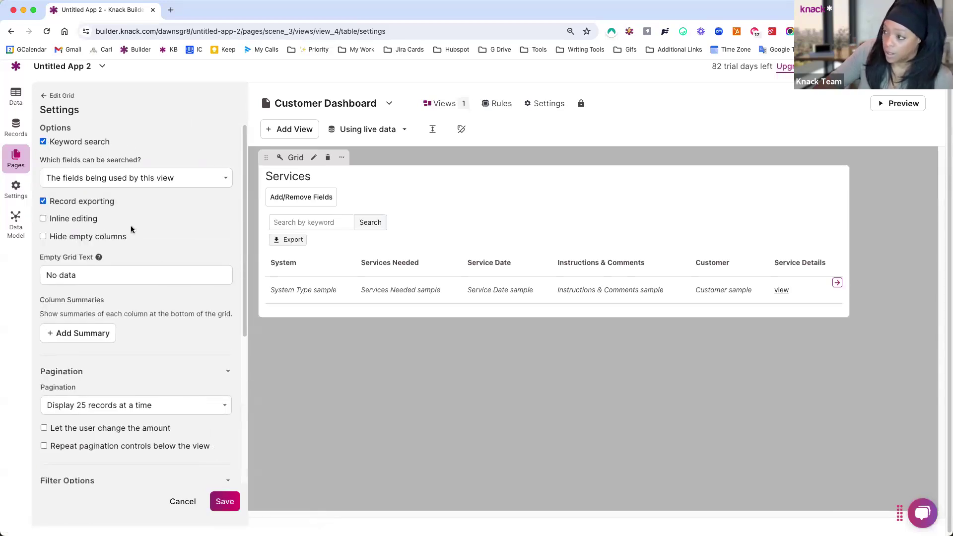
pyautogui.click(43, 220)
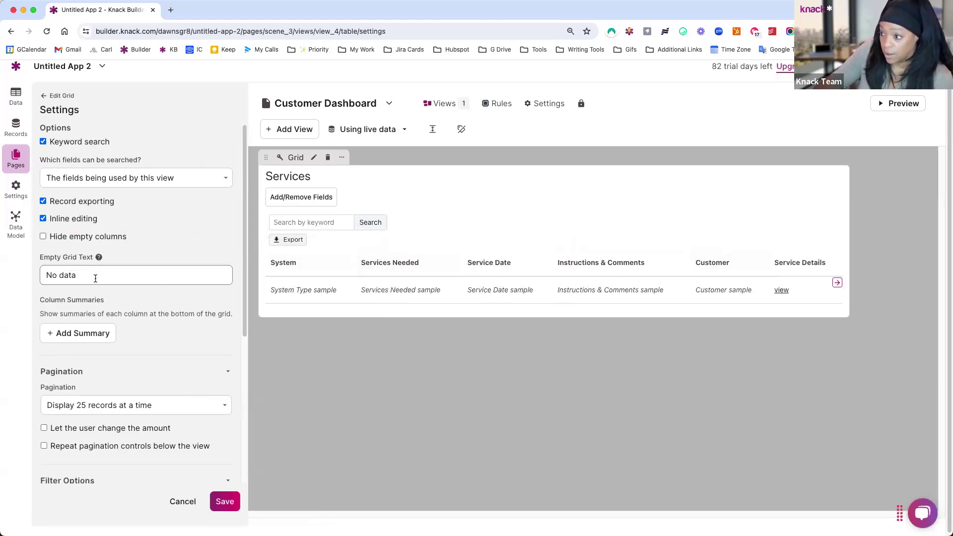
pyautogui.scroll(-5, 112, 347)
pyautogui.scroll(1, 96, 183)
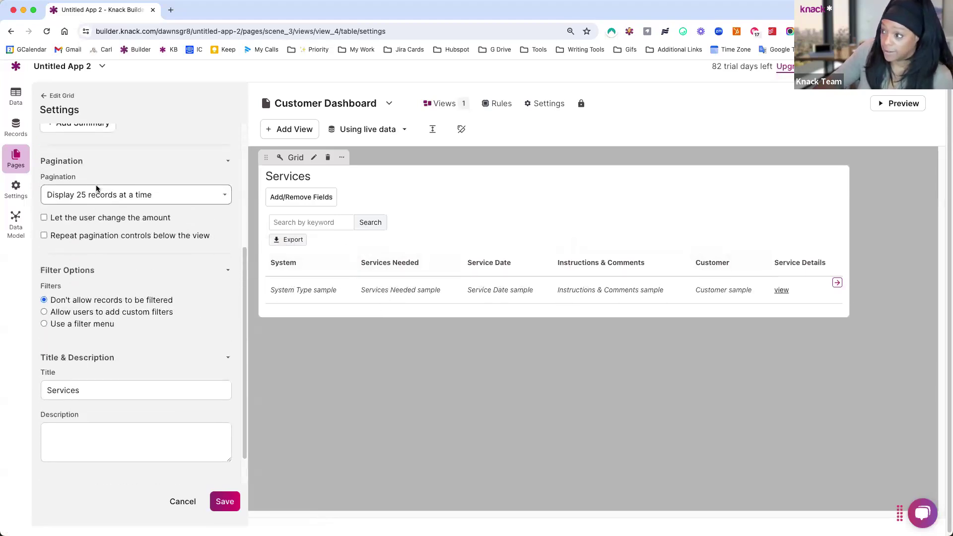
pyautogui.scroll(1, 97, 185)
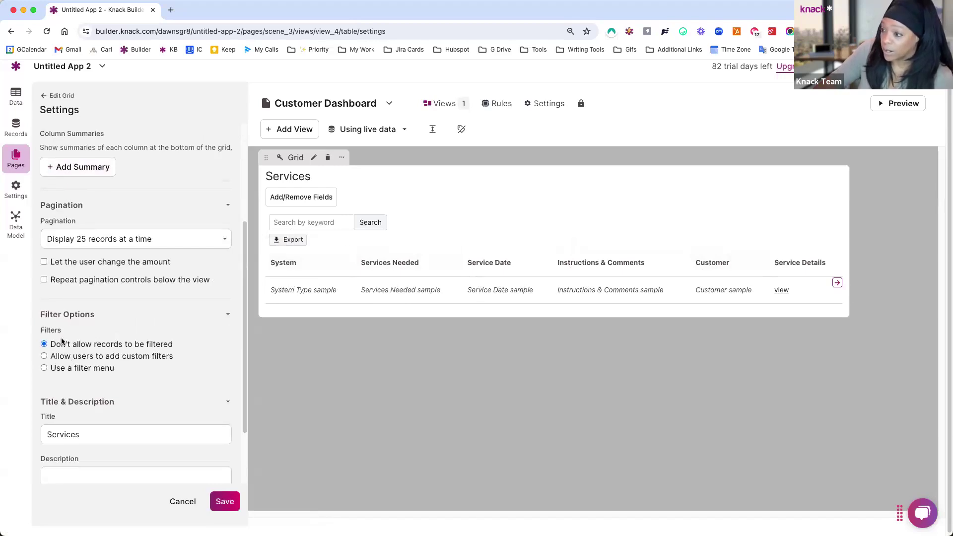
pyautogui.scroll(4, 125, 290)
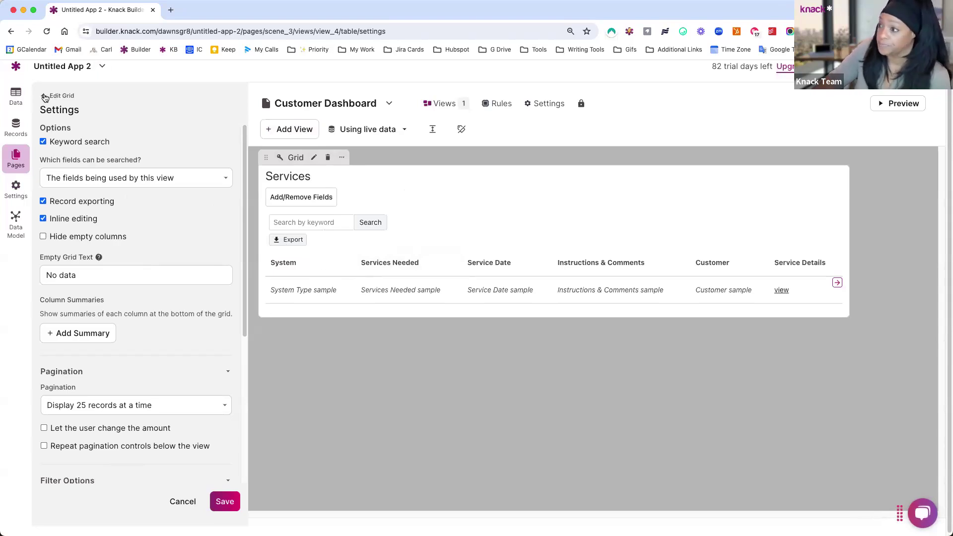
# - Delete the Customer column from the Services grid
pyautogui.click(45, 96)
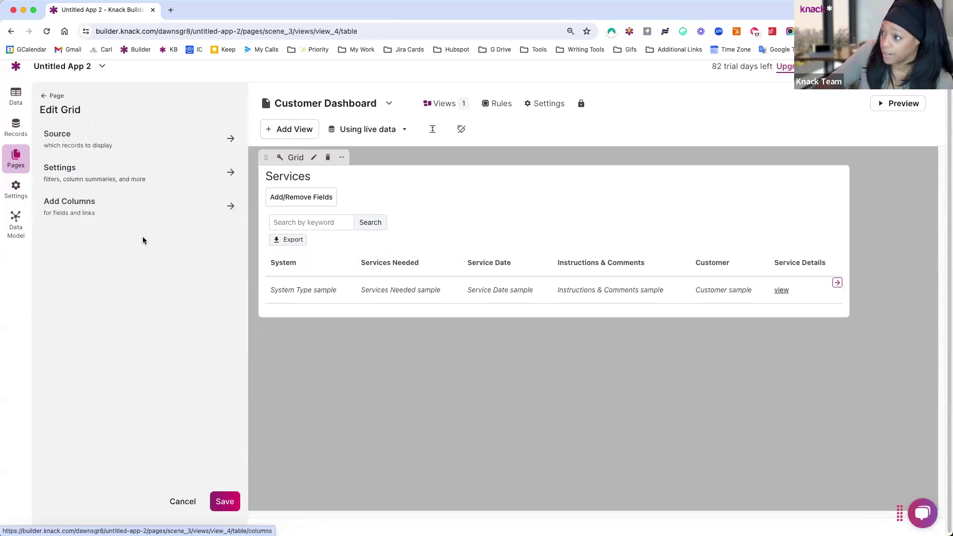
pyautogui.click(101, 208)
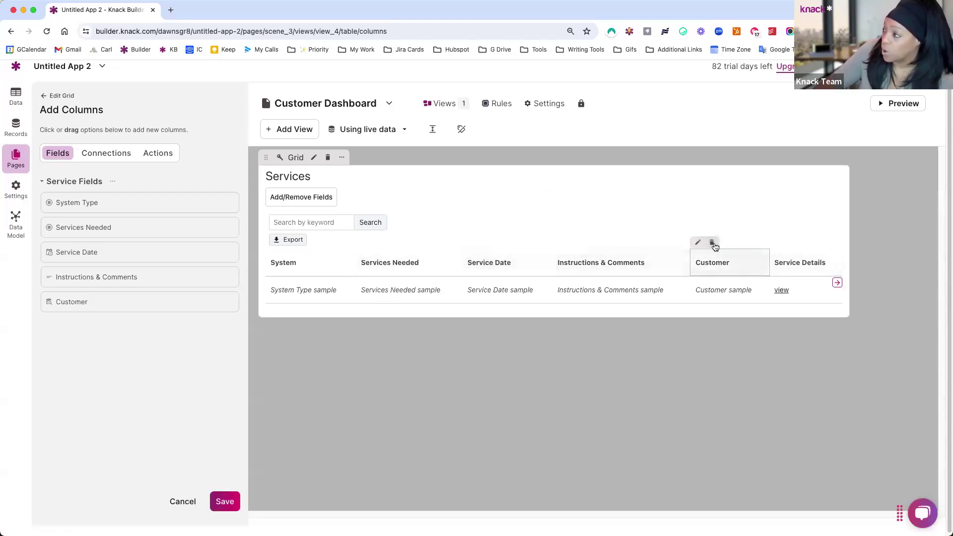
pyautogui.click(712, 242)
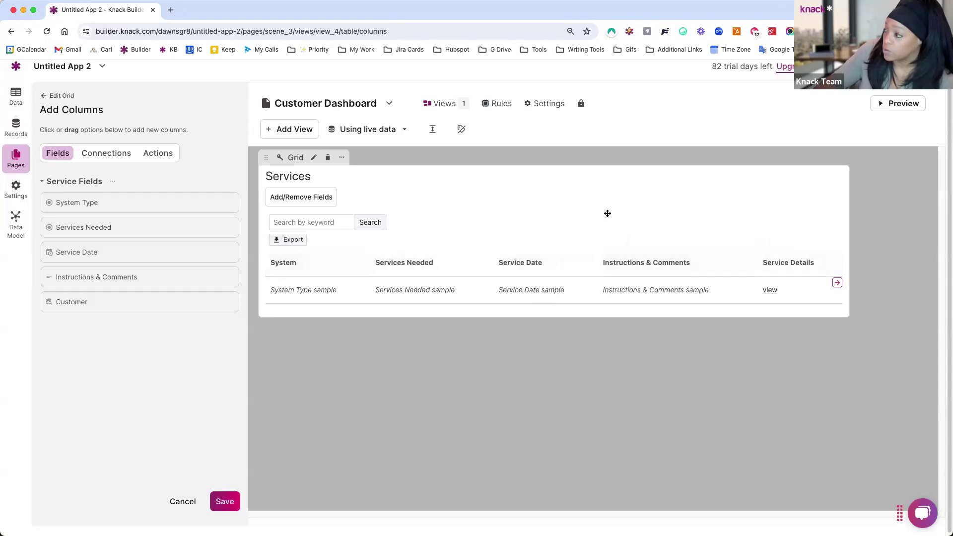
# - Try adding the customer's Phone column before Service Details, then remove it
pyautogui.click(107, 154)
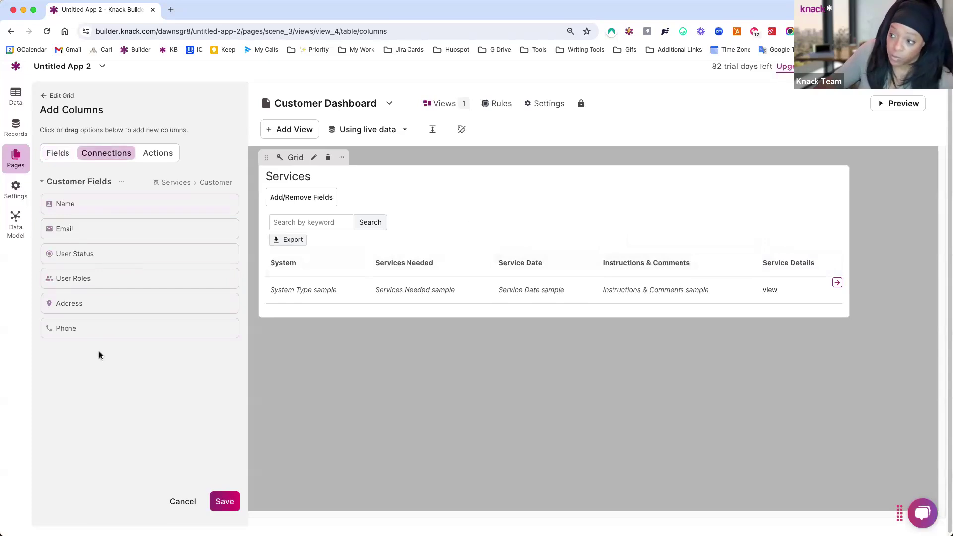
pyautogui.click(166, 325)
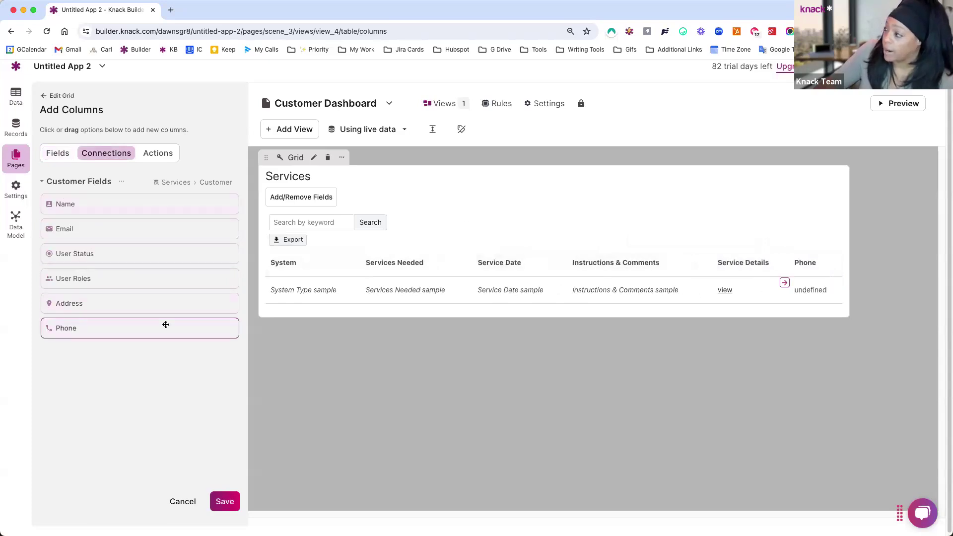
pyautogui.moveTo(805, 264); pyautogui.dragTo(727, 263)
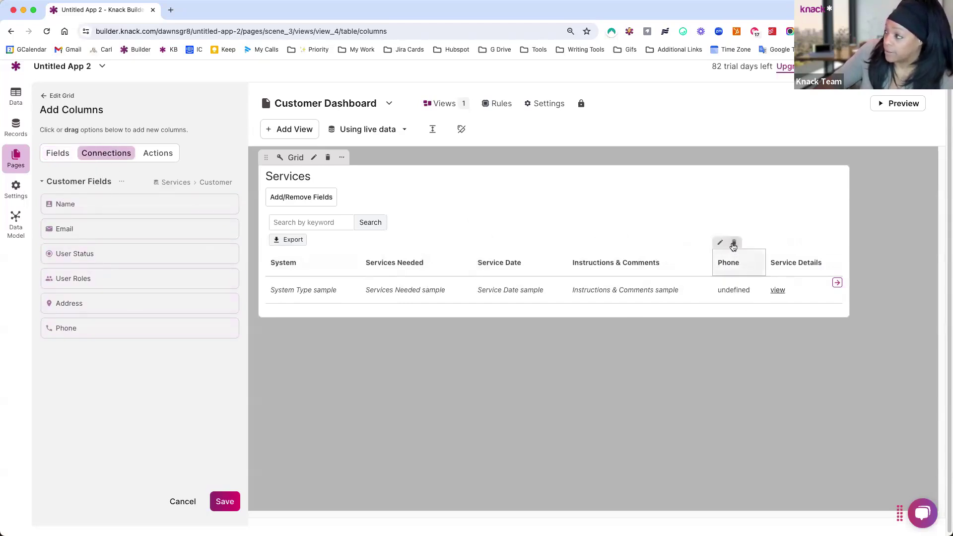
pyautogui.click(734, 242)
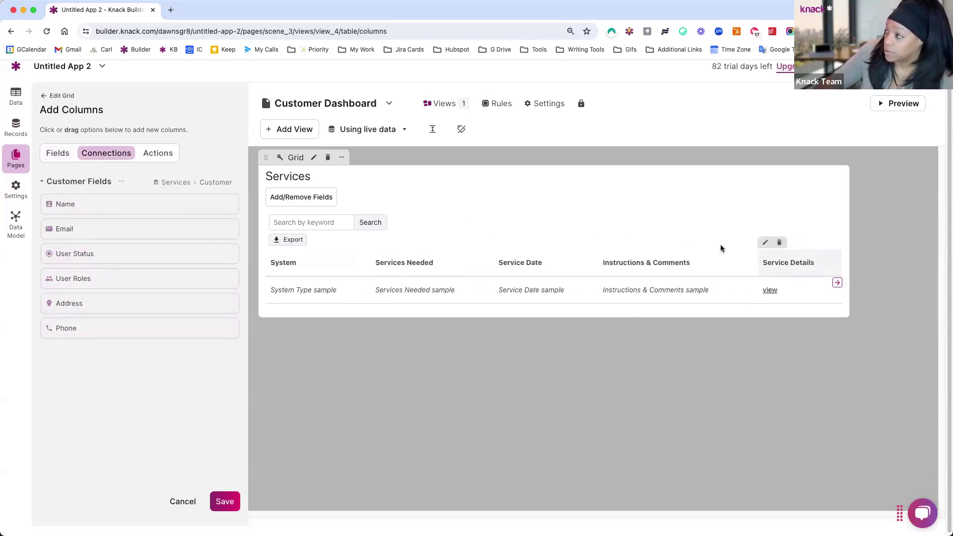
pyautogui.click(171, 159)
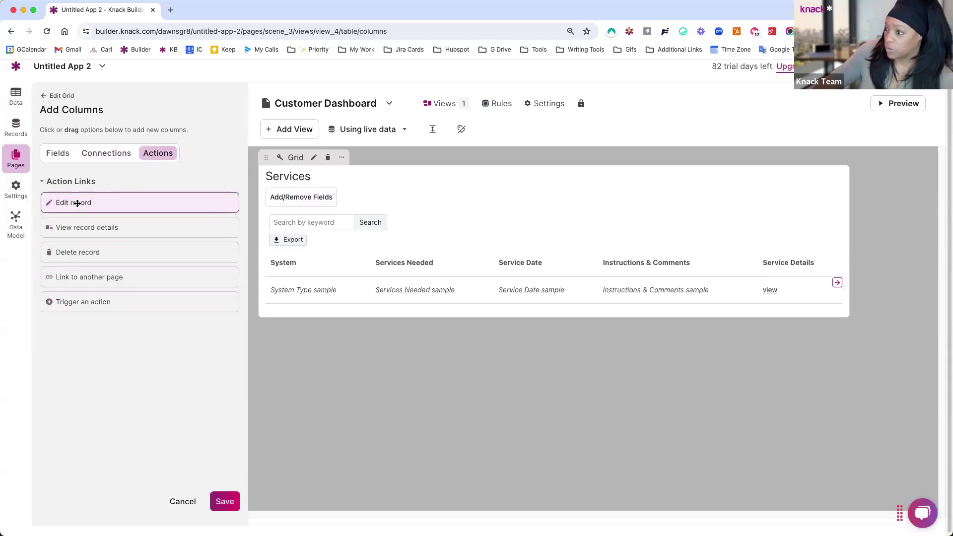
# - Add Edit and Delete record link columns, then remove both from the grid
pyautogui.click(76, 203)
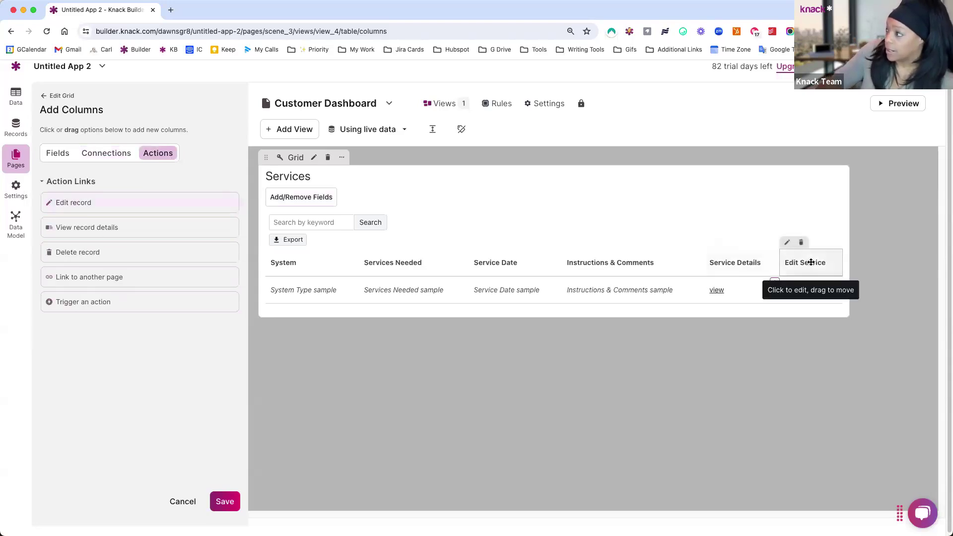
pyautogui.moveTo(802, 251); pyautogui.dragTo(715, 262)
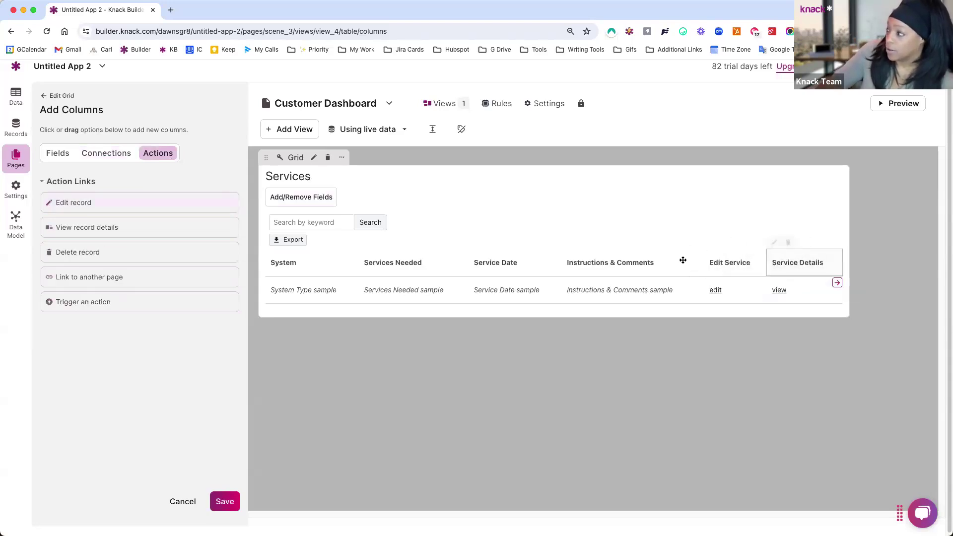
pyautogui.click(66, 253)
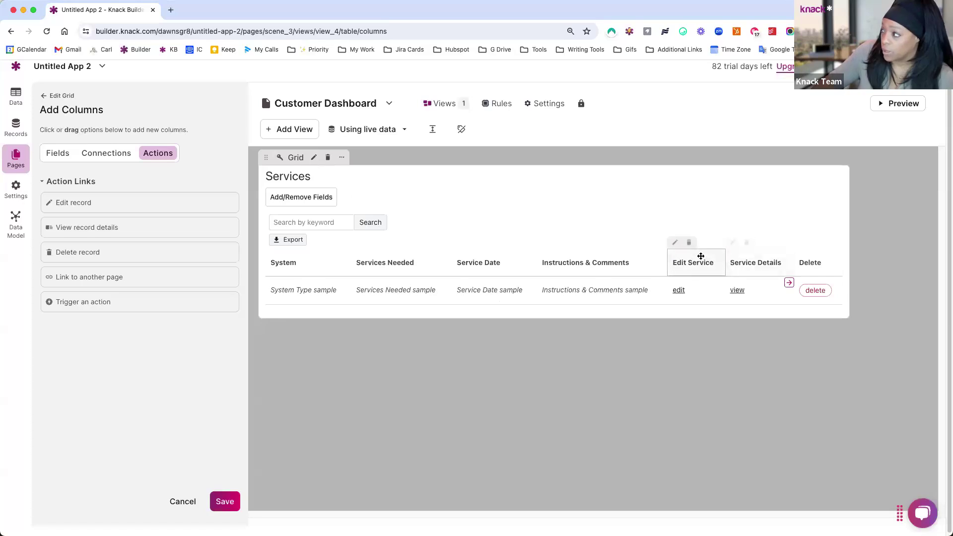
pyautogui.click(688, 242)
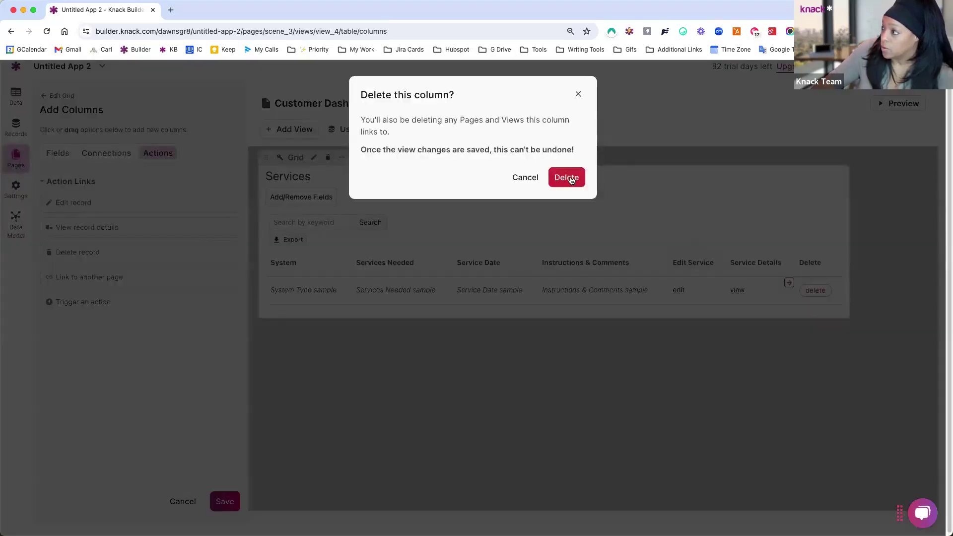
pyautogui.click(571, 180)
pyautogui.click(809, 243)
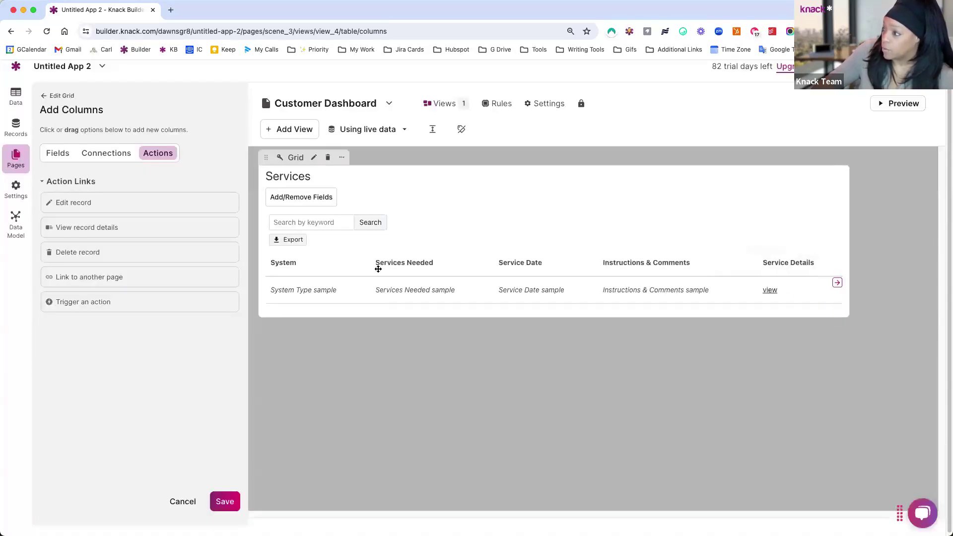
pyautogui.click(49, 97)
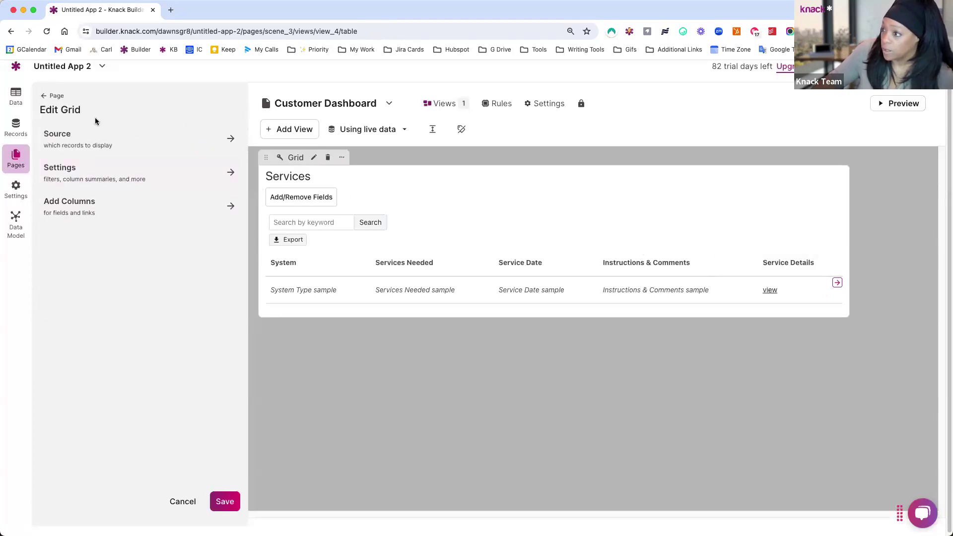
# - Save the grid and start a Services form tied to the logged-in customer
pyautogui.click(225, 501)
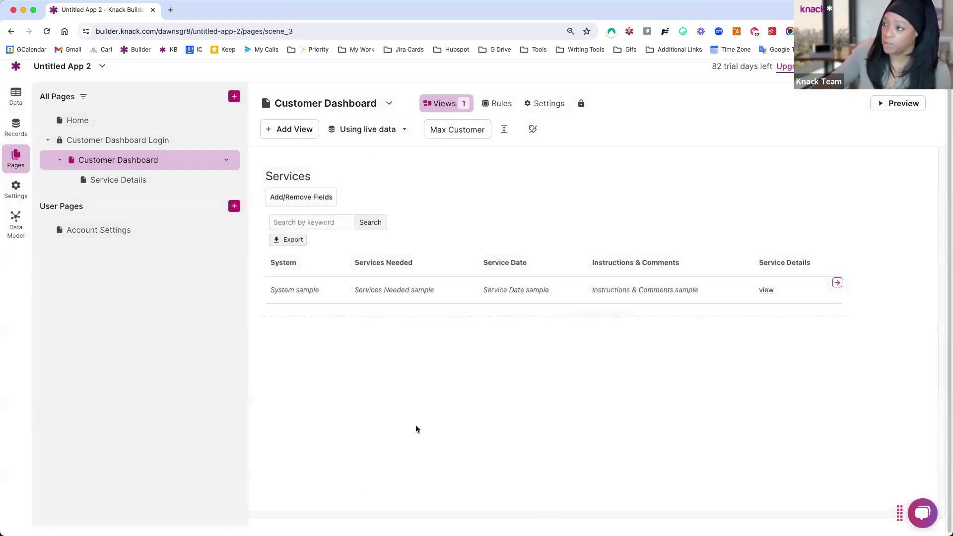
pyautogui.click(295, 130)
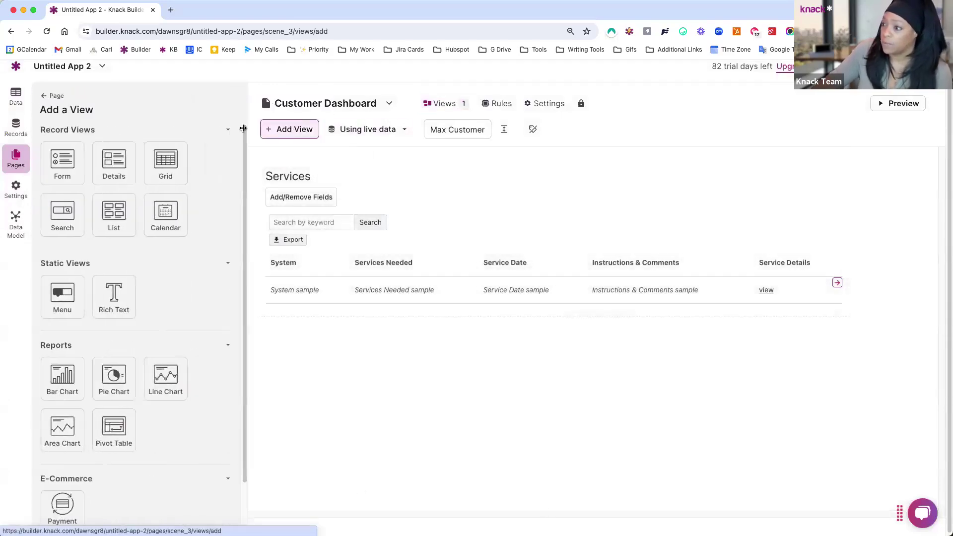
pyautogui.click(59, 158)
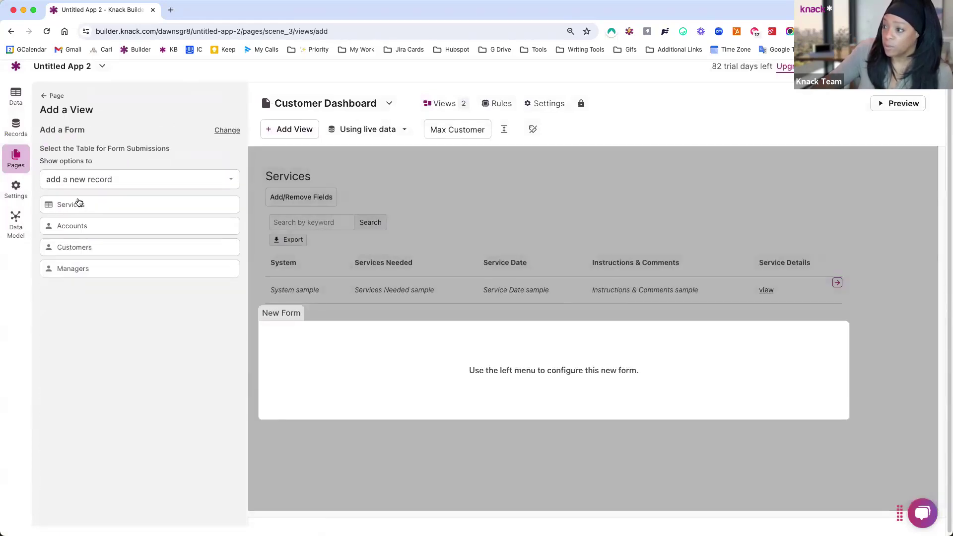
pyautogui.click(77, 207)
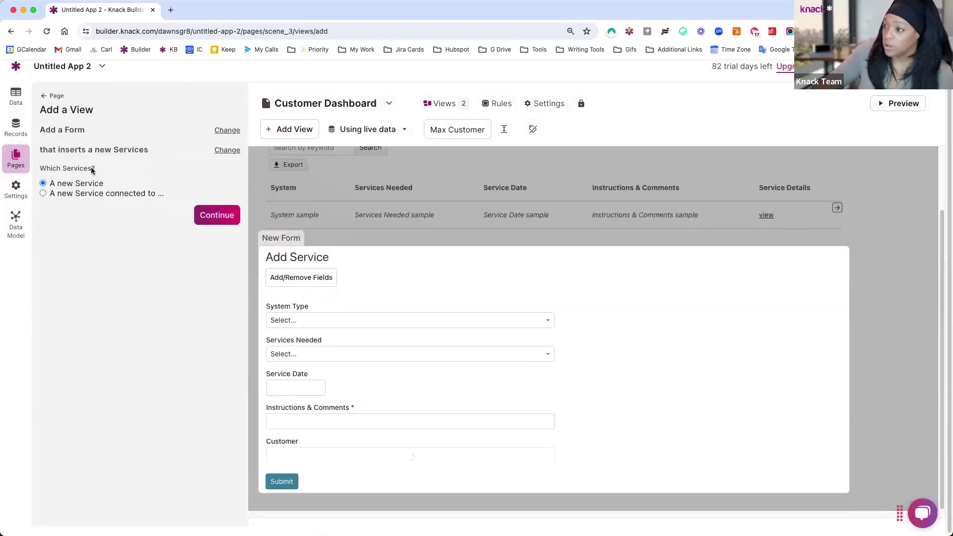
pyautogui.click(56, 195)
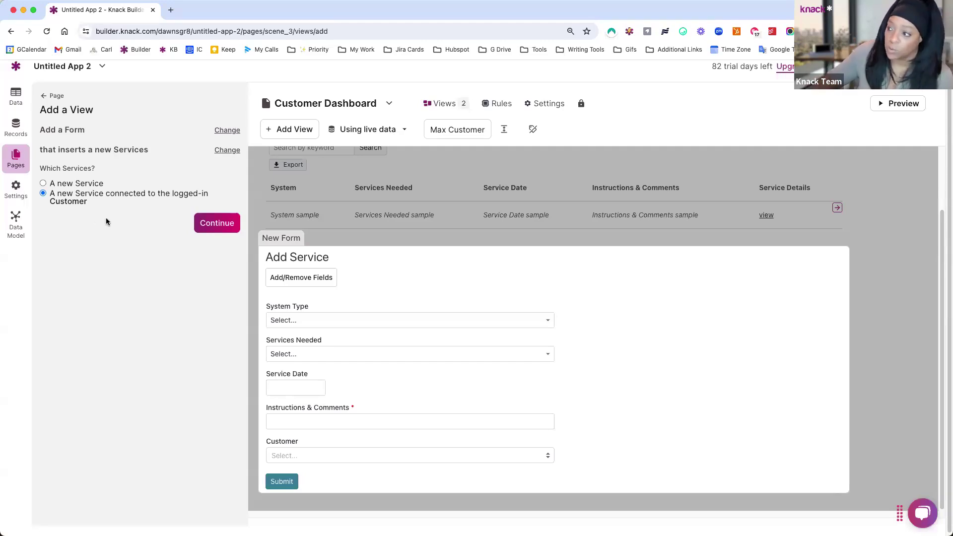
pyautogui.click(216, 224)
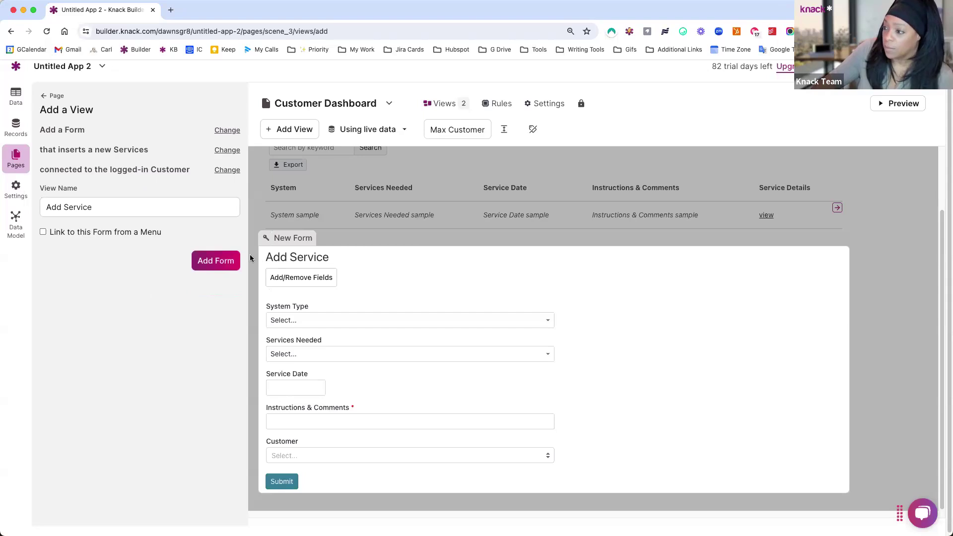
# - Create the Add Service form with a link to it from a menu
pyautogui.click(43, 233)
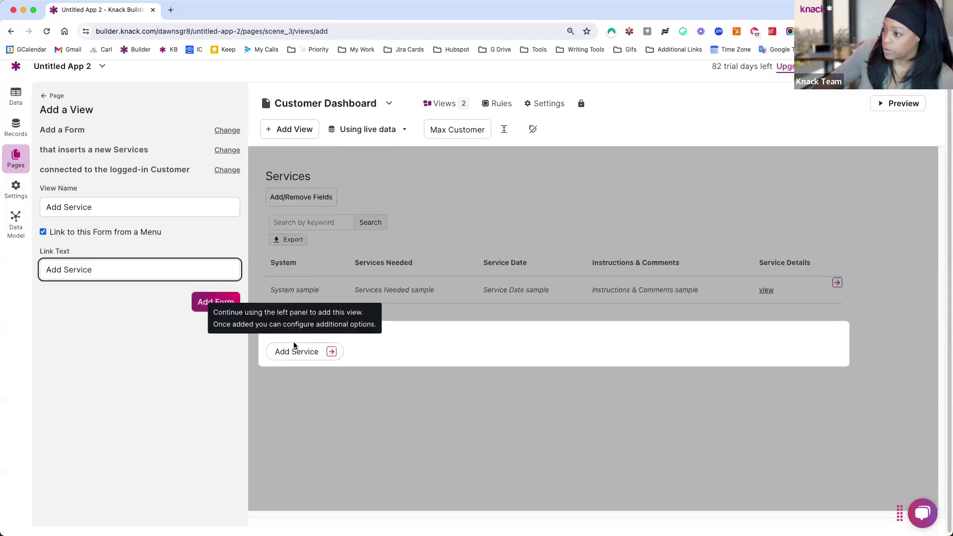
pyautogui.click(212, 303)
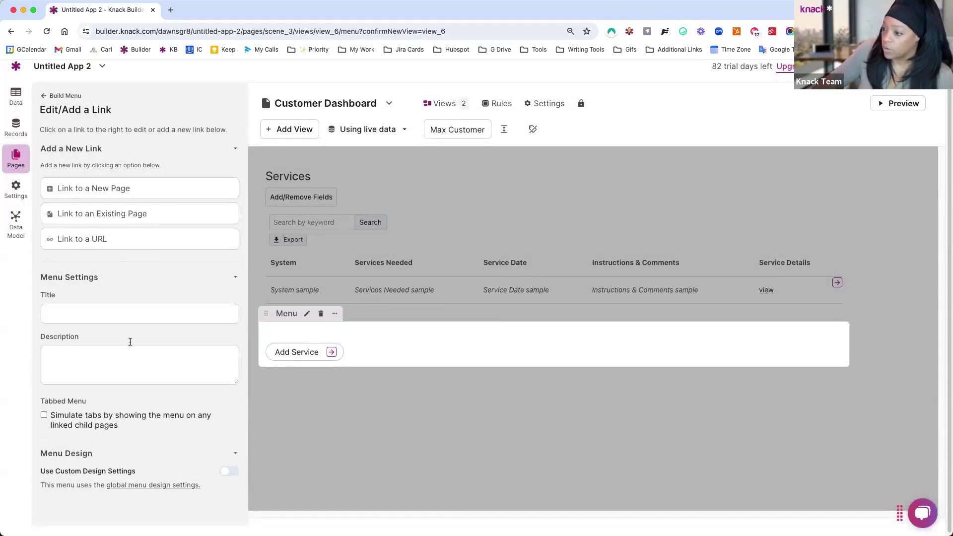
pyautogui.click(368, 425)
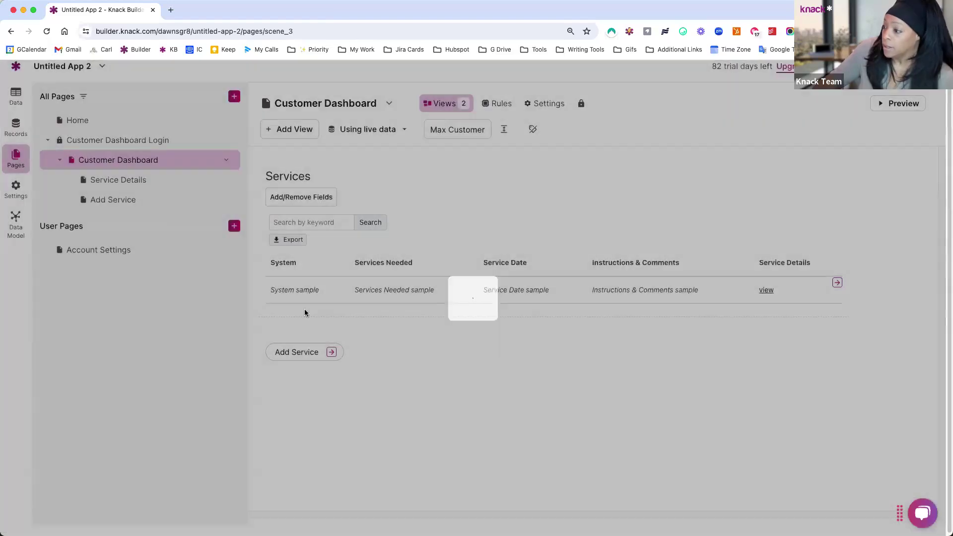
# - Move the Add Service menu above the Services grid and delete the form's Customer input
pyautogui.moveTo(266, 313); pyautogui.dragTo(594, 162)
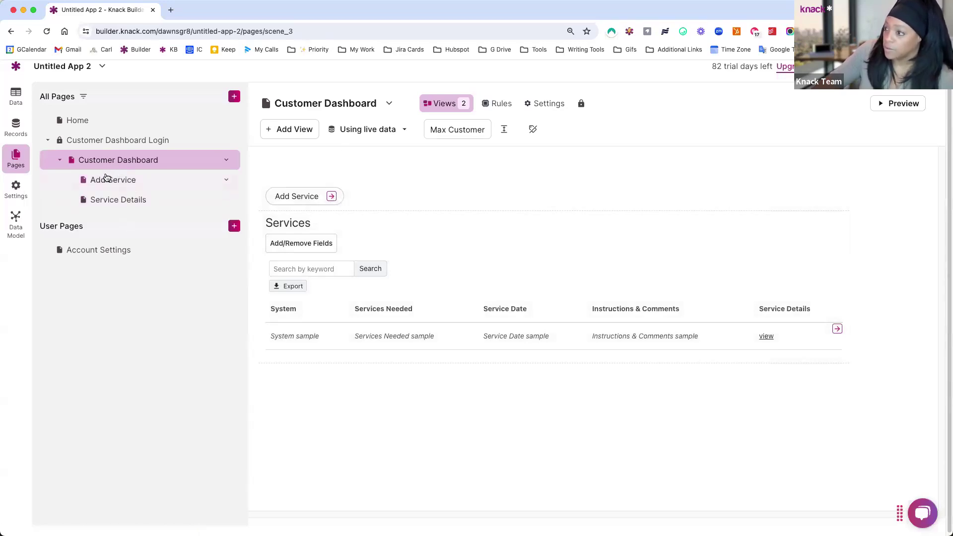
pyautogui.click(119, 182)
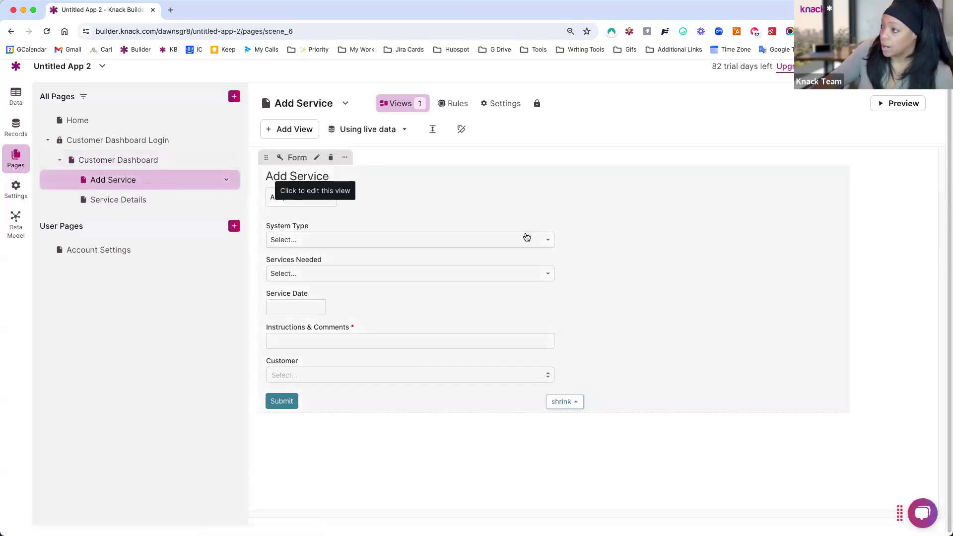
pyautogui.click(510, 199)
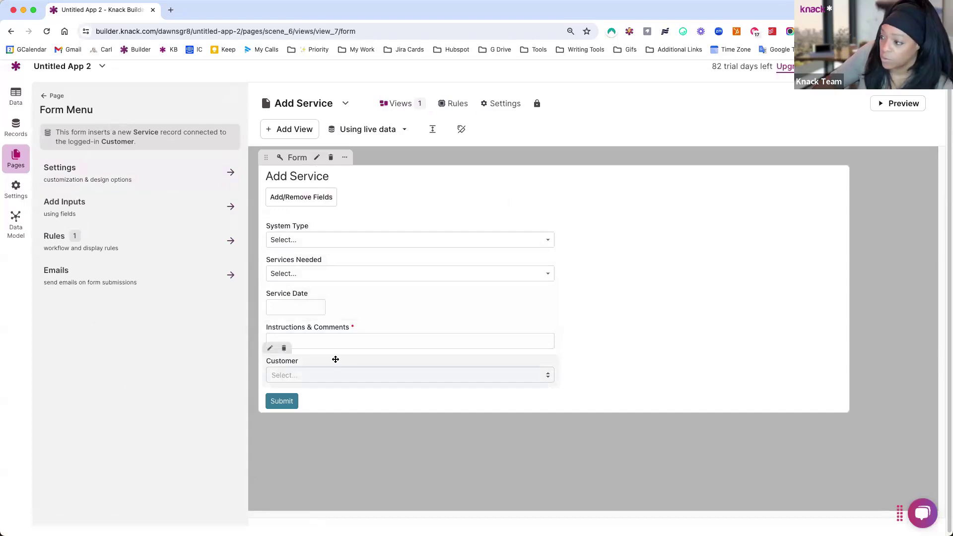
pyautogui.moveTo(57, 131); pyautogui.dragTo(130, 141)
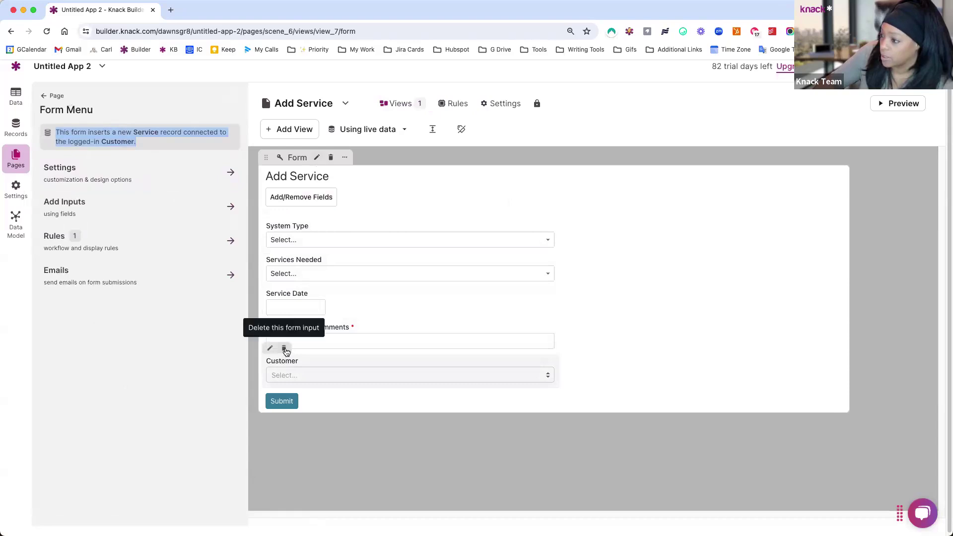
pyautogui.click(284, 349)
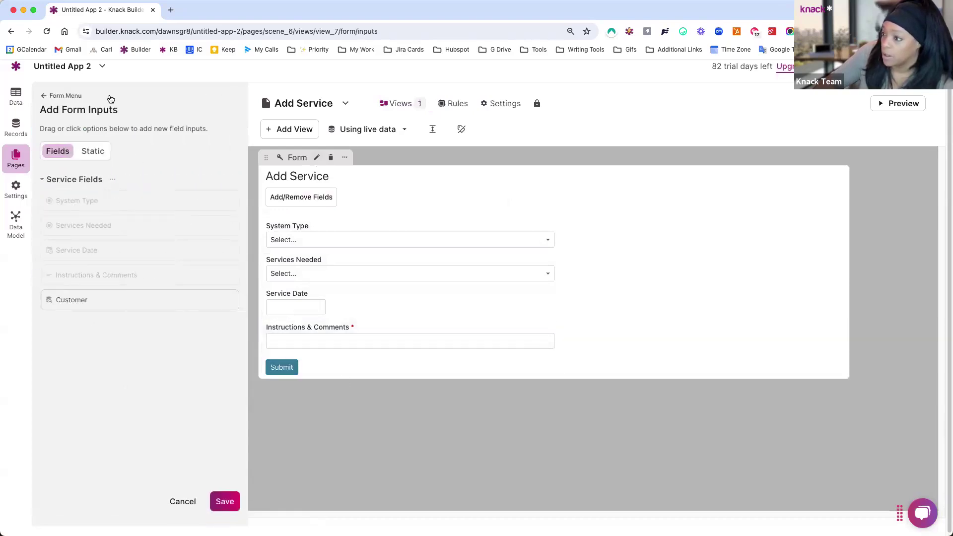
pyautogui.click(52, 97)
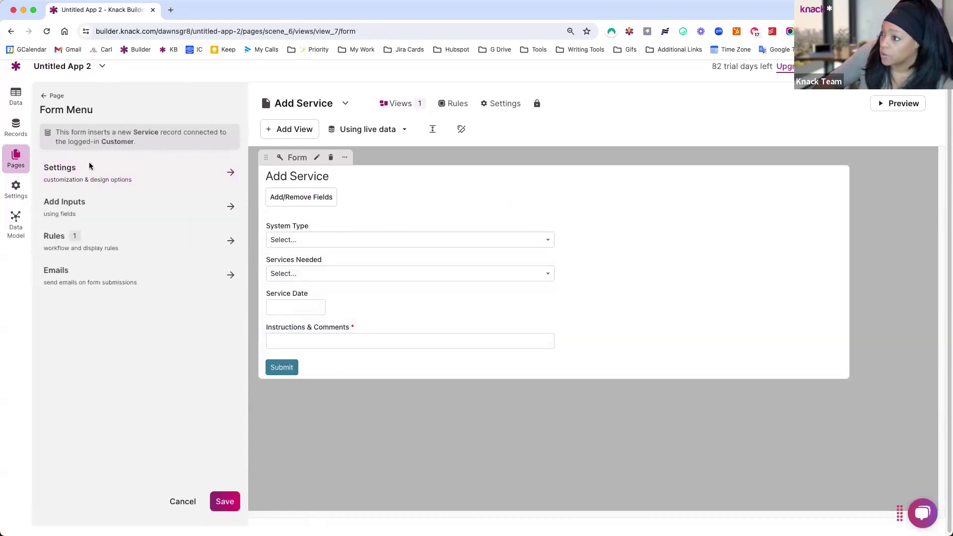
# - Set the Add Service form's submit action to 'Redirect to the parent page'
pyautogui.click(114, 247)
pyautogui.click(121, 146)
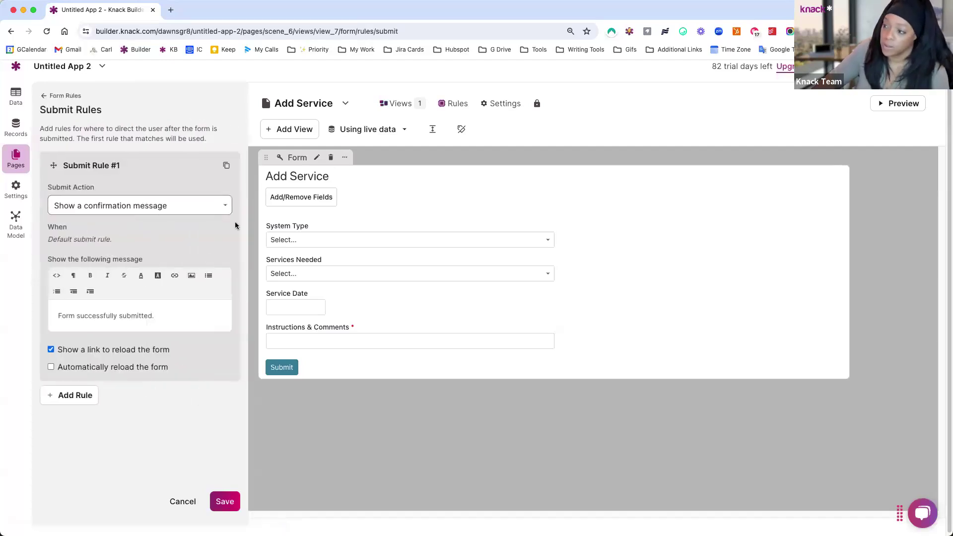
pyautogui.click(153, 210)
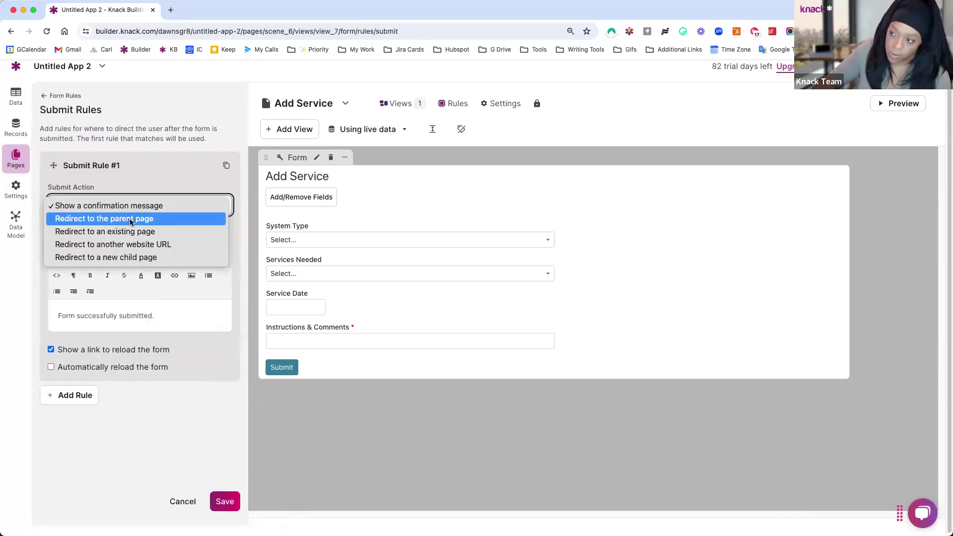
pyautogui.click(130, 220)
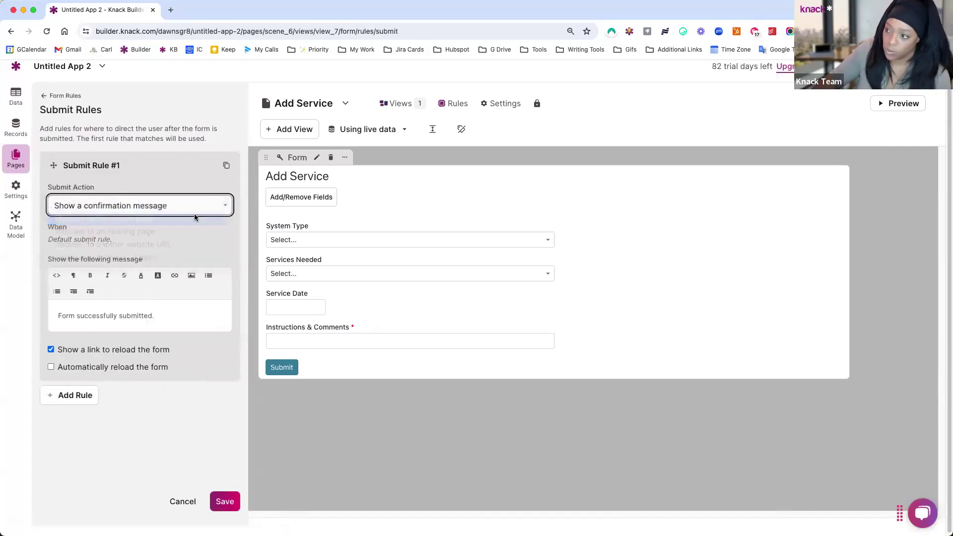
pyautogui.click(45, 97)
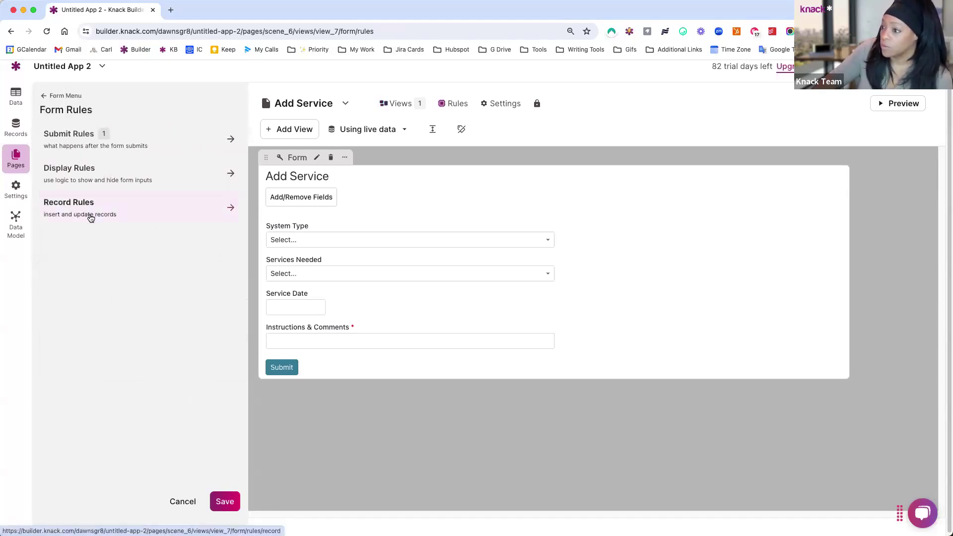
# - Delete the Service Date input from the Add Service form
pyautogui.click(119, 211)
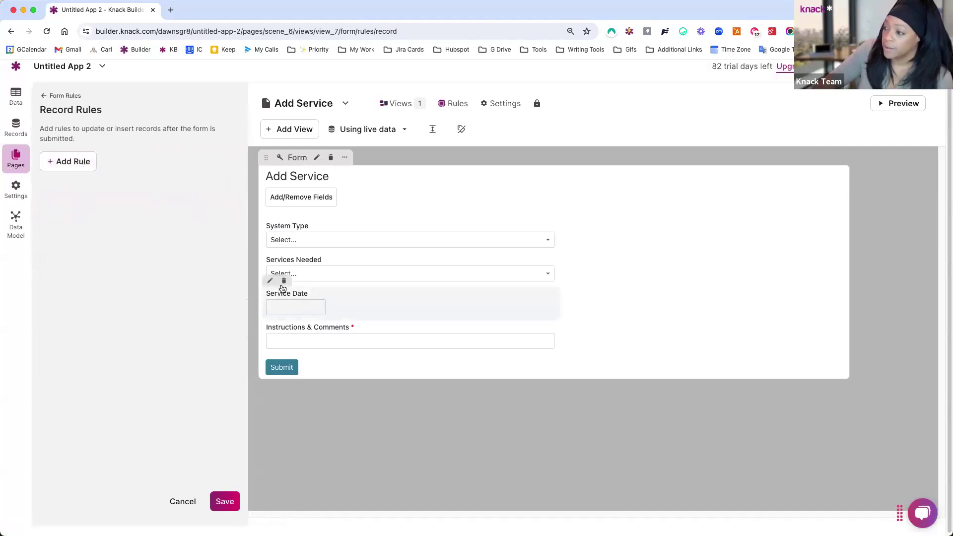
pyautogui.click(284, 282)
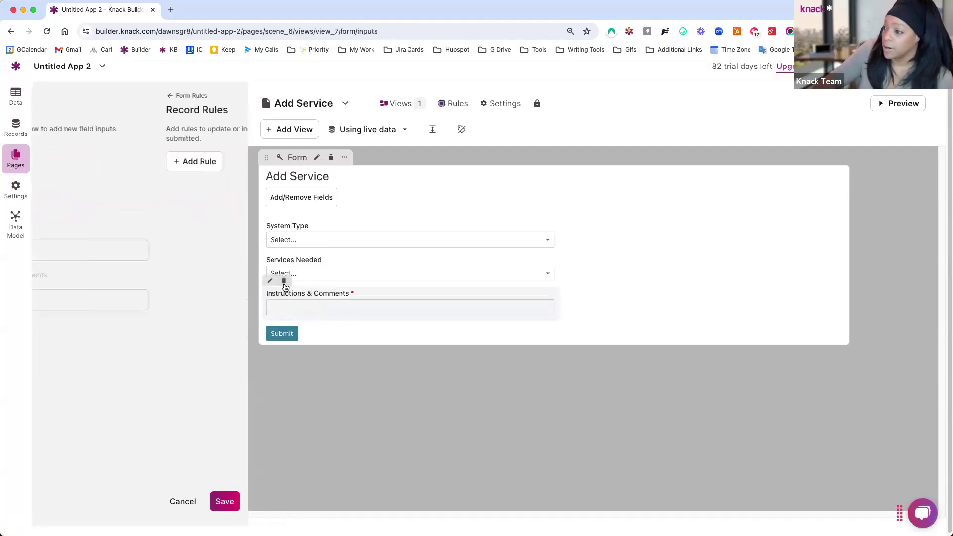
pyautogui.click(50, 92)
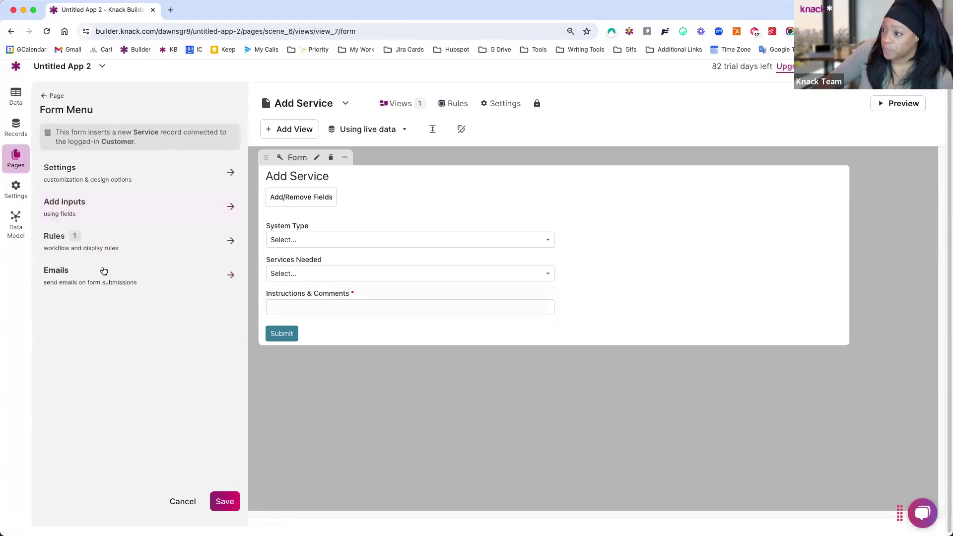
# - Add a record rule setting Service Date to the current date
pyautogui.click(124, 245)
pyautogui.click(110, 206)
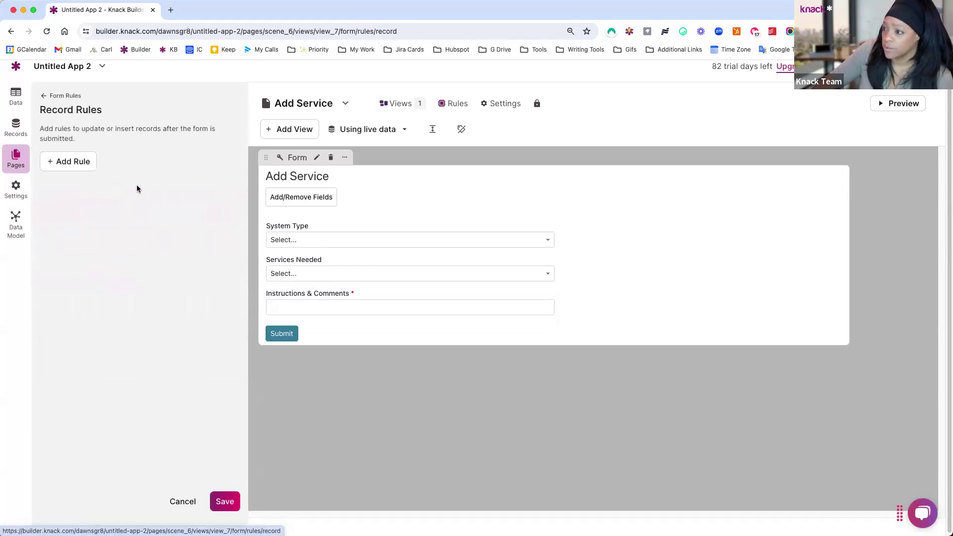
pyautogui.click(80, 163)
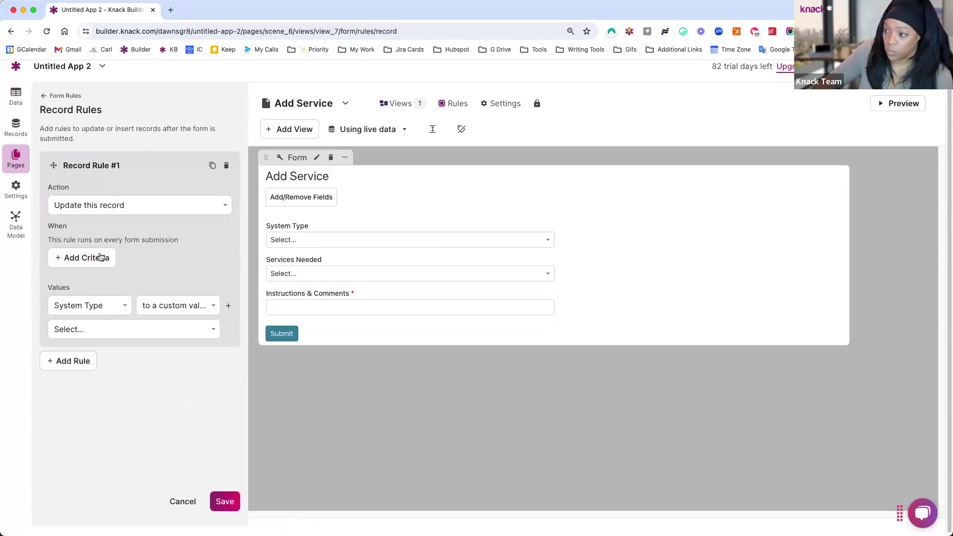
pyautogui.click(97, 306)
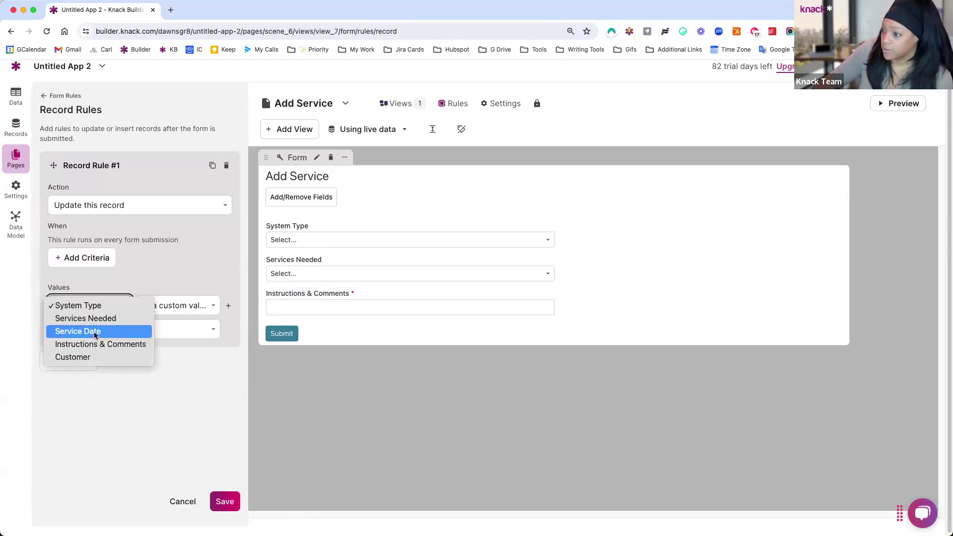
pyautogui.click(95, 333)
pyautogui.click(191, 306)
pyautogui.click(207, 344)
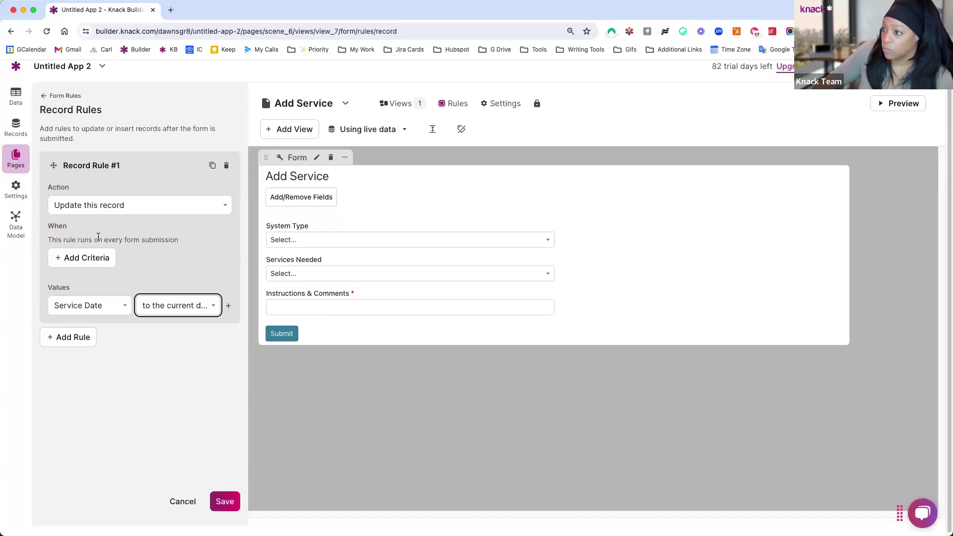
pyautogui.click(109, 206)
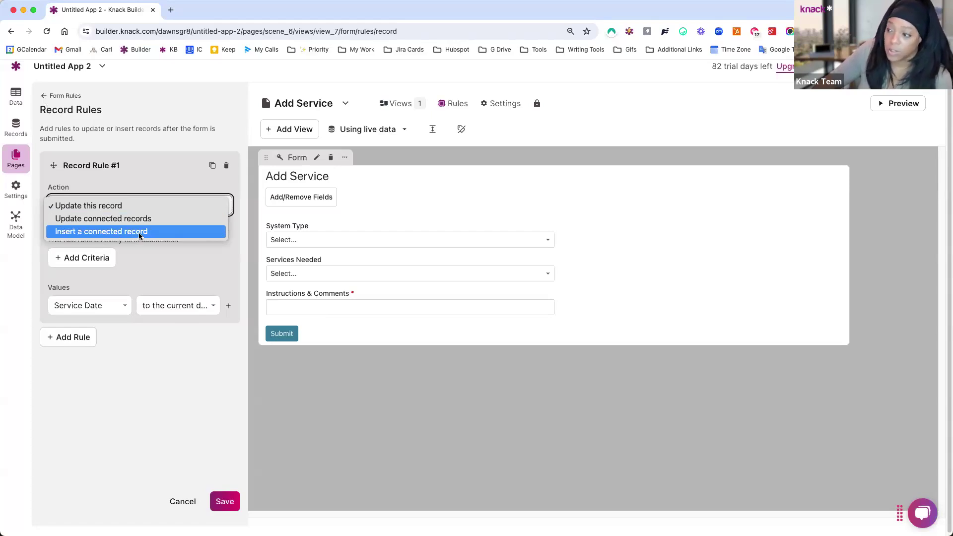
# - Keep 'update this record' as the form rule's action and return to the form menu
pyautogui.click(141, 172)
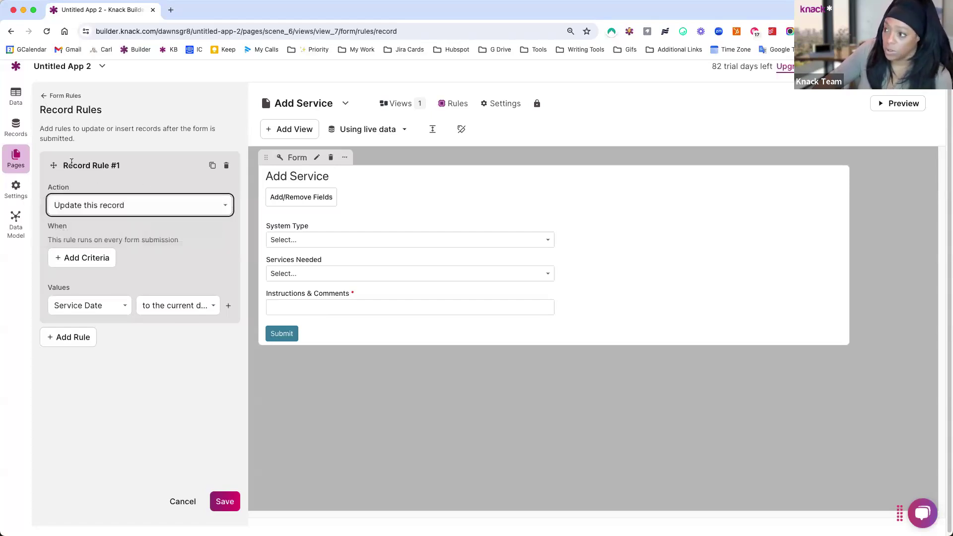
pyautogui.click(46, 98)
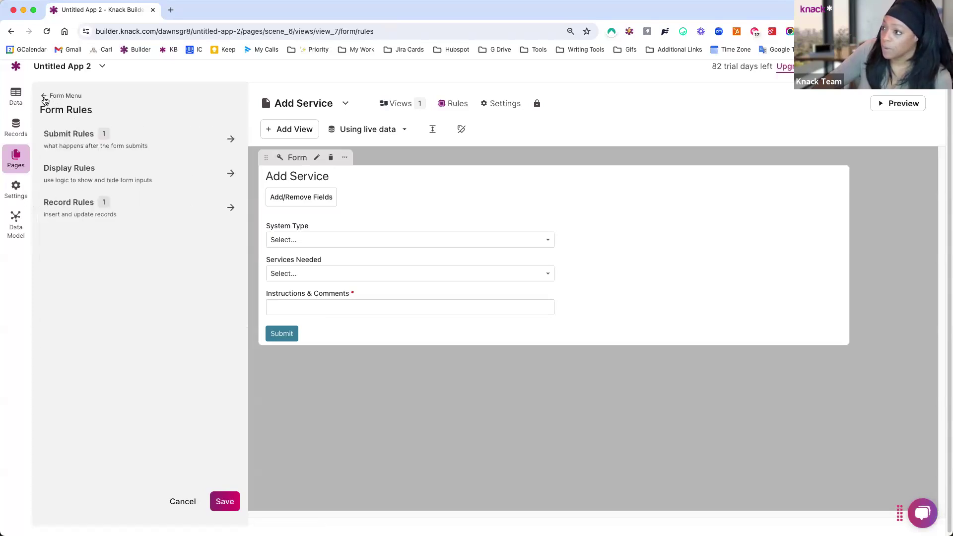
pyautogui.click(45, 98)
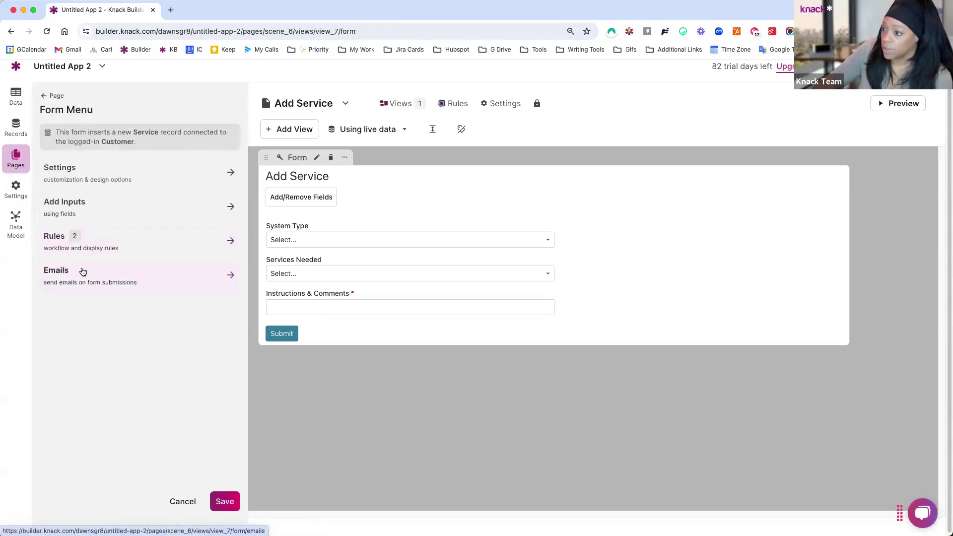
# - Add a 'Send a custom email' rule to the Add Service form and save it
pyautogui.click(115, 272)
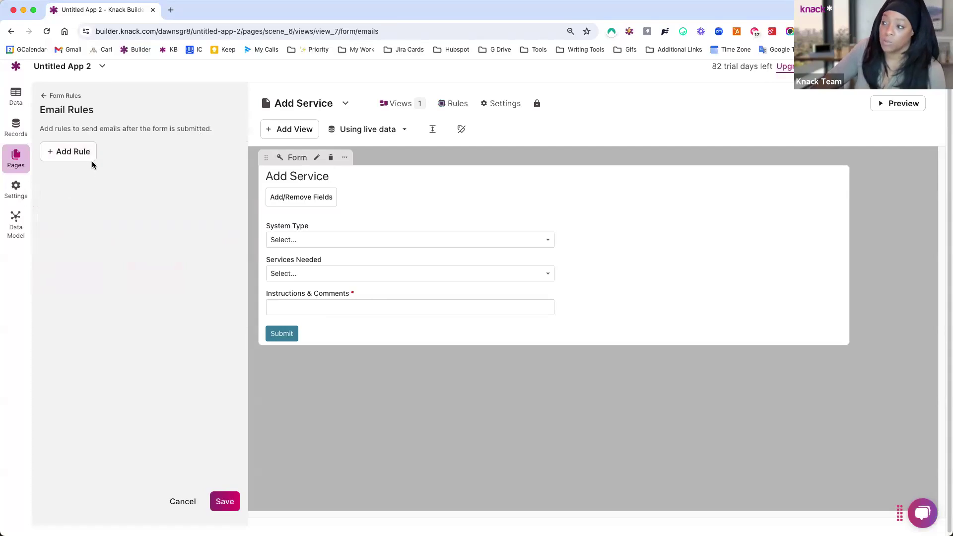
pyautogui.click(76, 152)
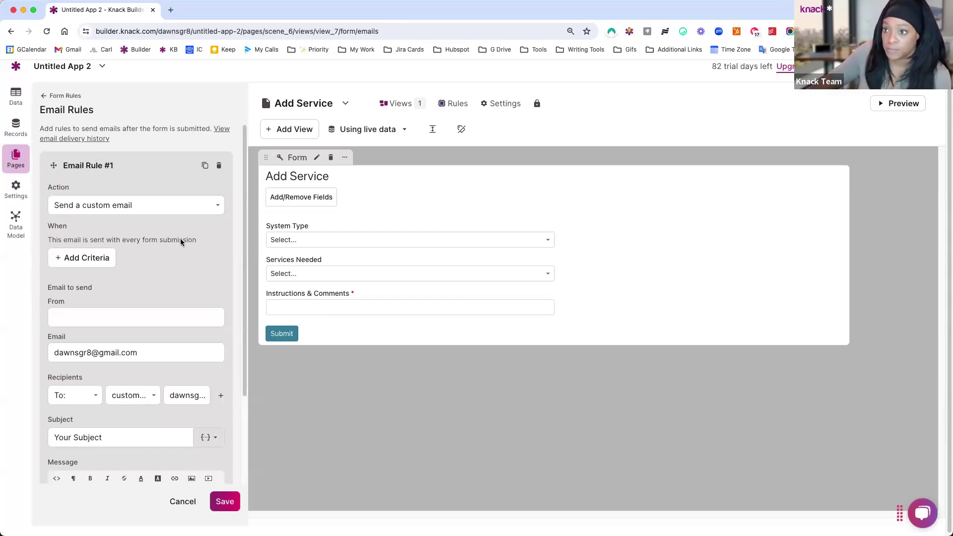
pyautogui.click(224, 501)
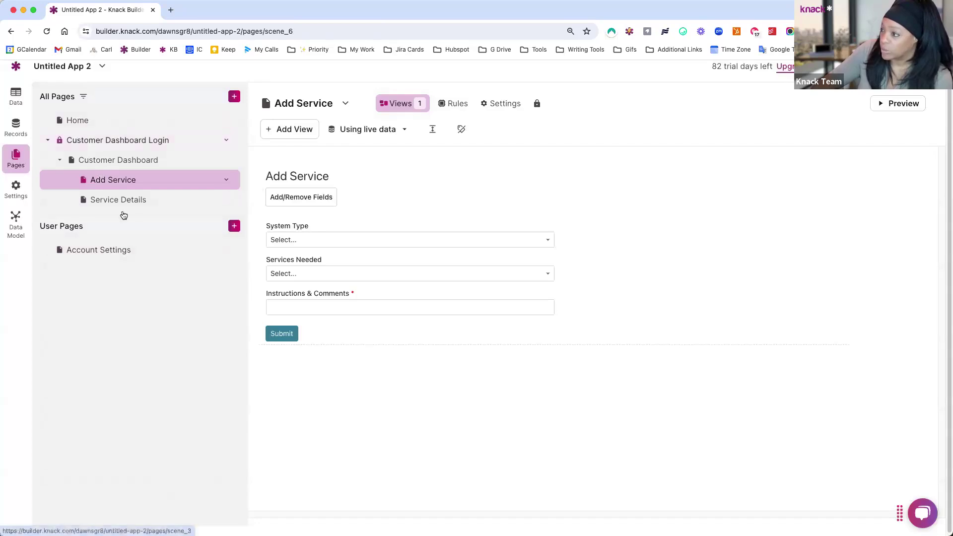
# - Browse the Home, Customer Dashboard, Service Details and Add Service pages, ending on Customer Dashboard Login
pyautogui.click(71, 121)
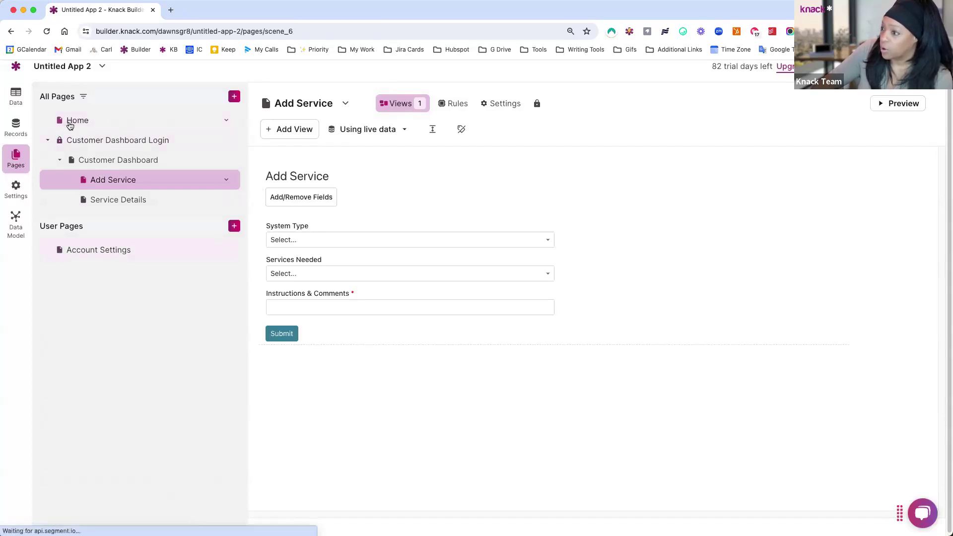
pyautogui.click(47, 140)
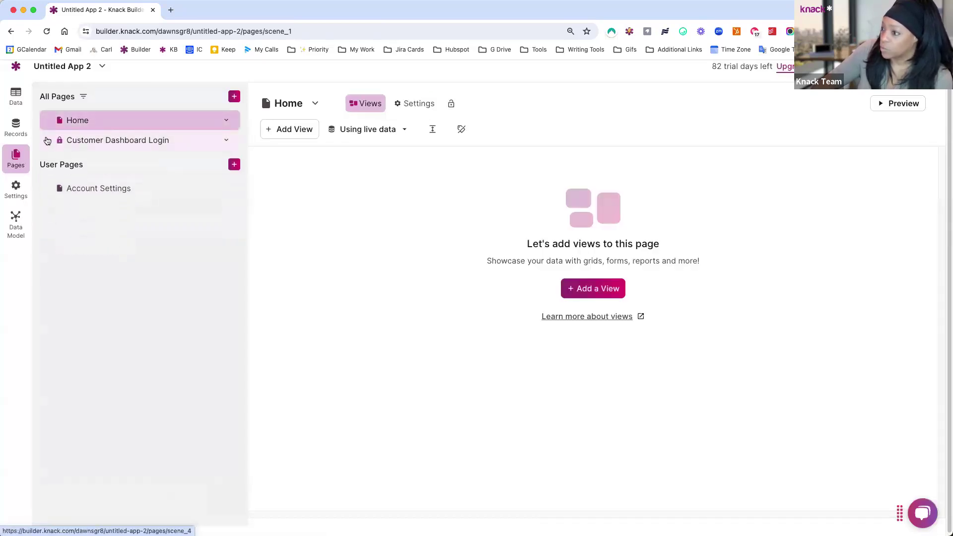
pyautogui.click(109, 142)
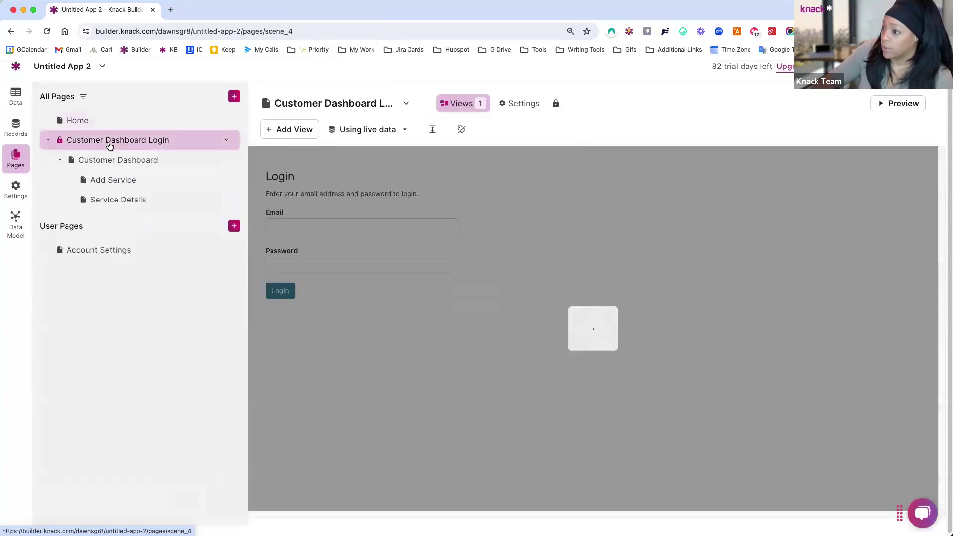
pyautogui.click(105, 164)
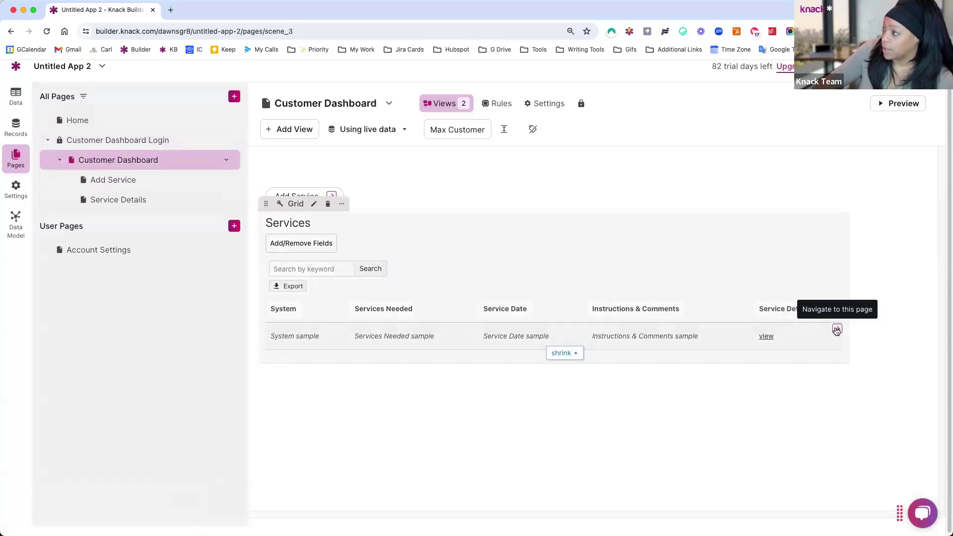
pyautogui.click(136, 204)
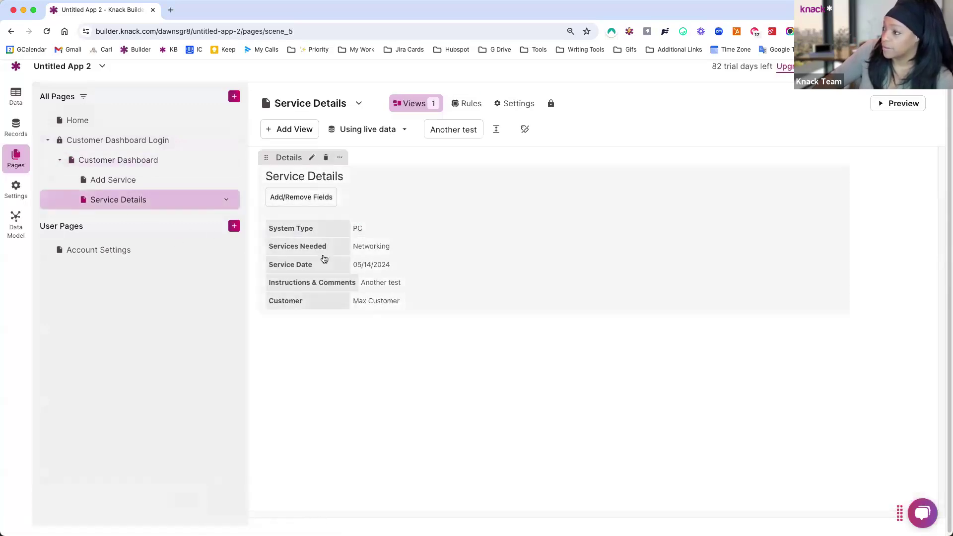
pyautogui.click(123, 163)
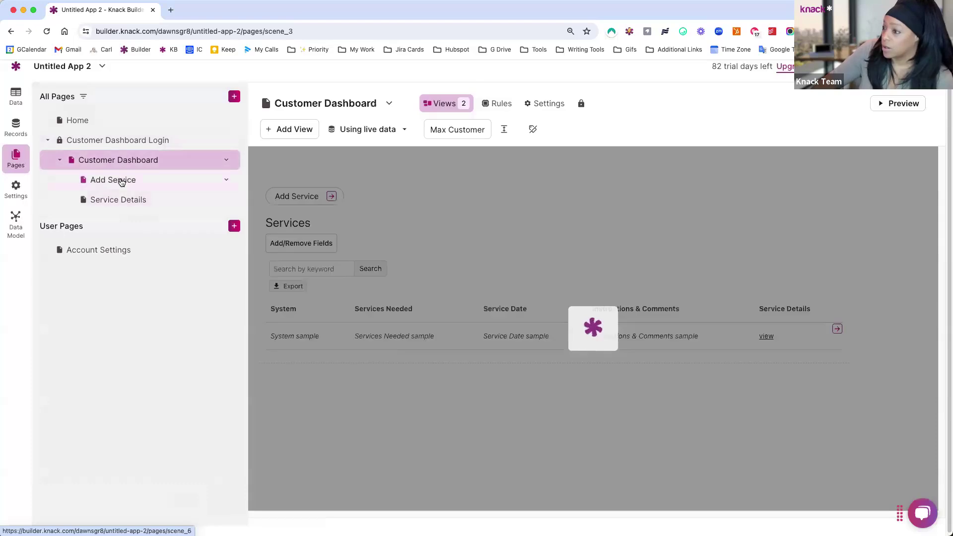
pyautogui.click(330, 195)
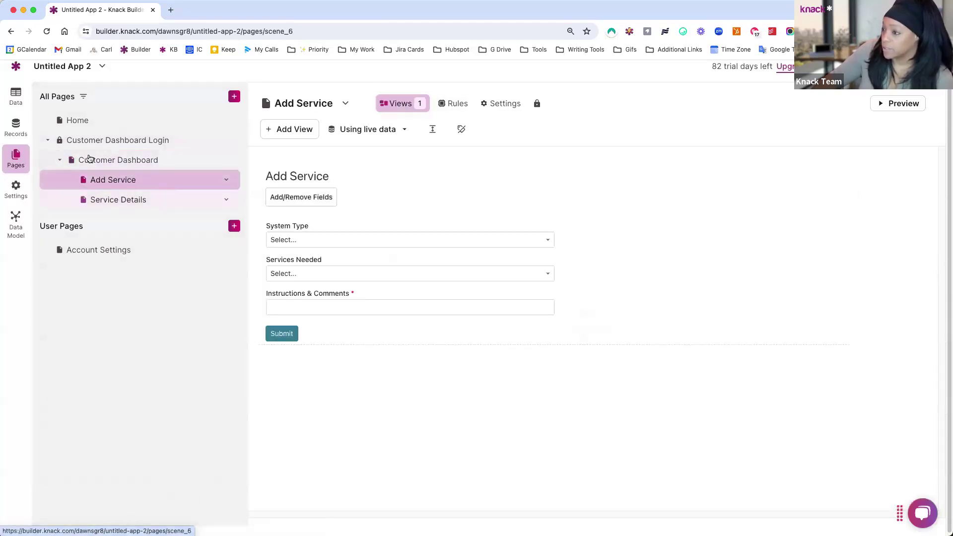
pyautogui.click(85, 143)
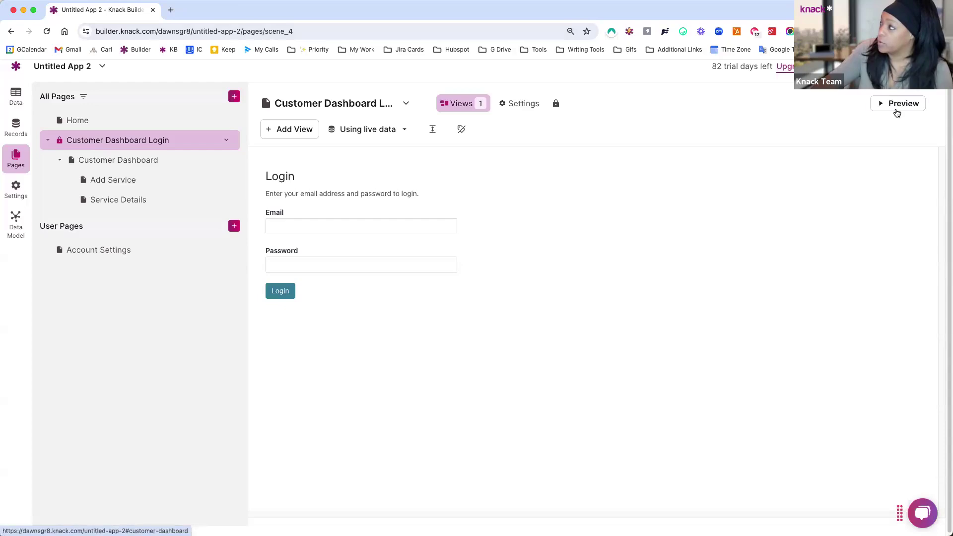
# - In the live preview, inspect the existing Printer service's Services Needed value and details
pyautogui.click(897, 103)
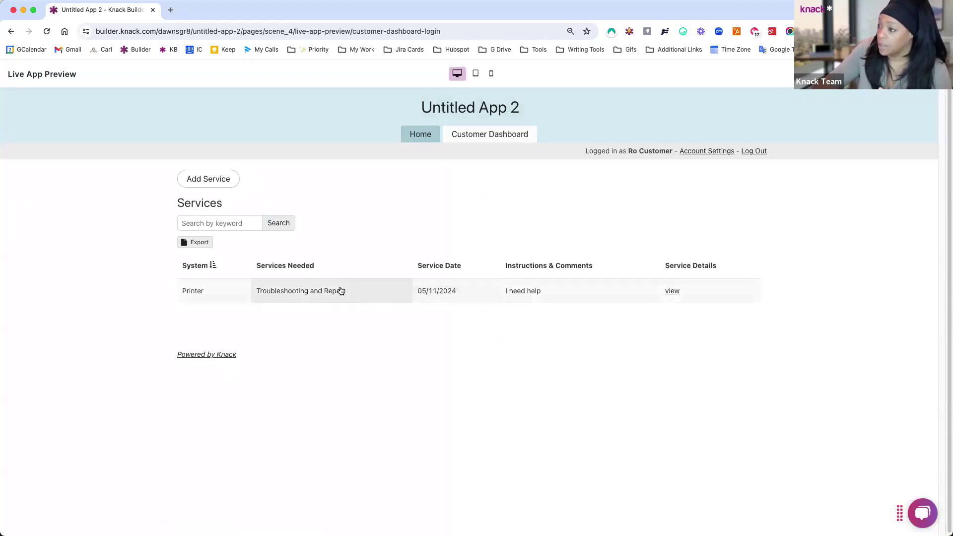
pyautogui.click(376, 301)
pyautogui.click(361, 250)
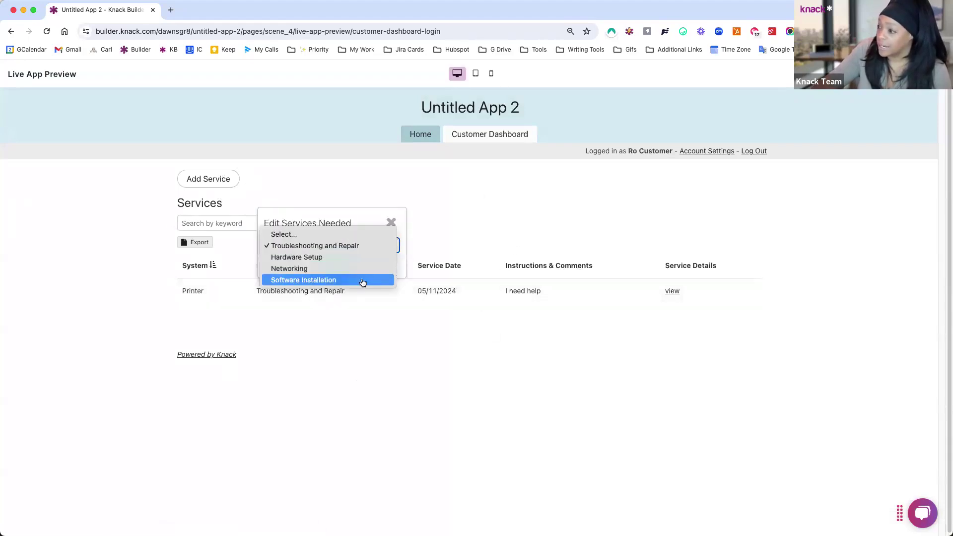
pyautogui.click(442, 237)
pyautogui.click(391, 222)
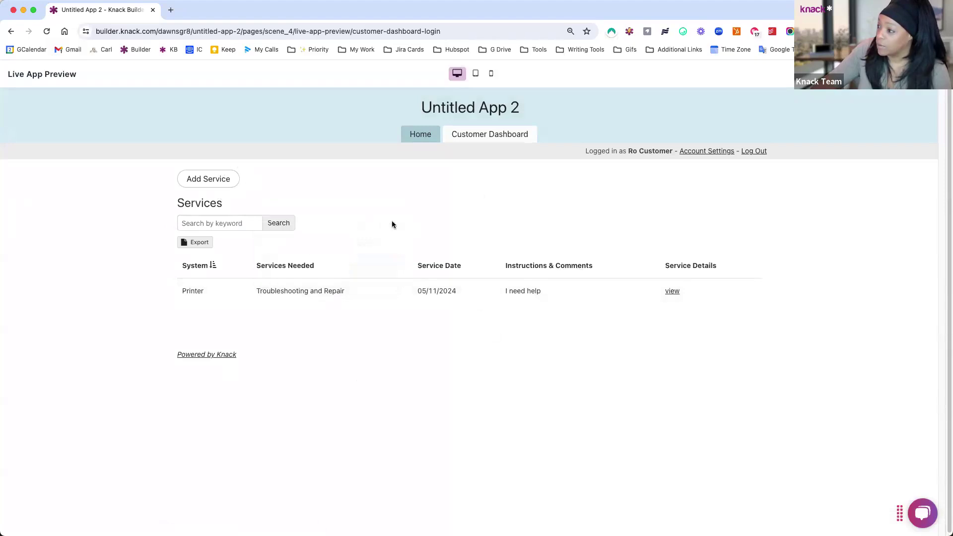
pyautogui.click(671, 291)
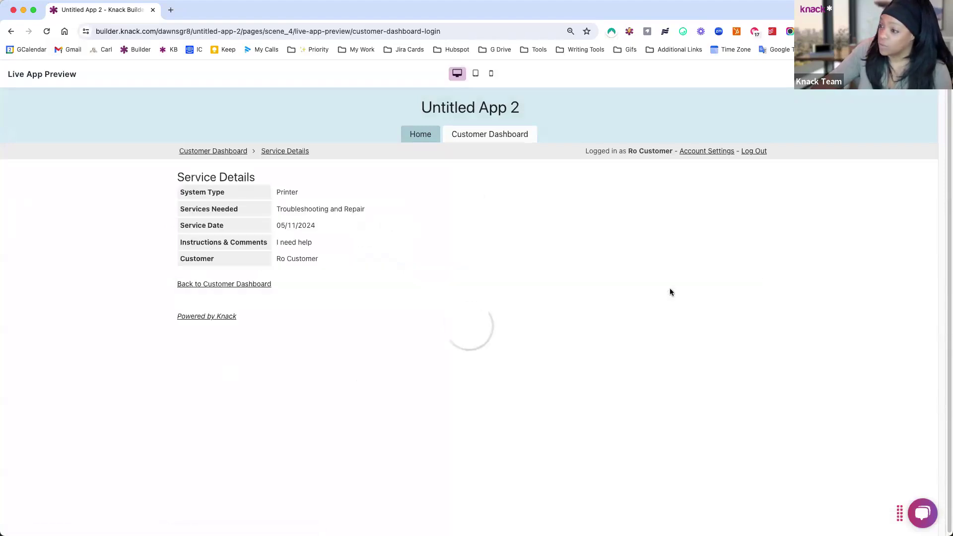
pyautogui.click(250, 286)
# - Submit a Mac, Software Installation service request with the comment 'New reqestest'
pyautogui.click(212, 186)
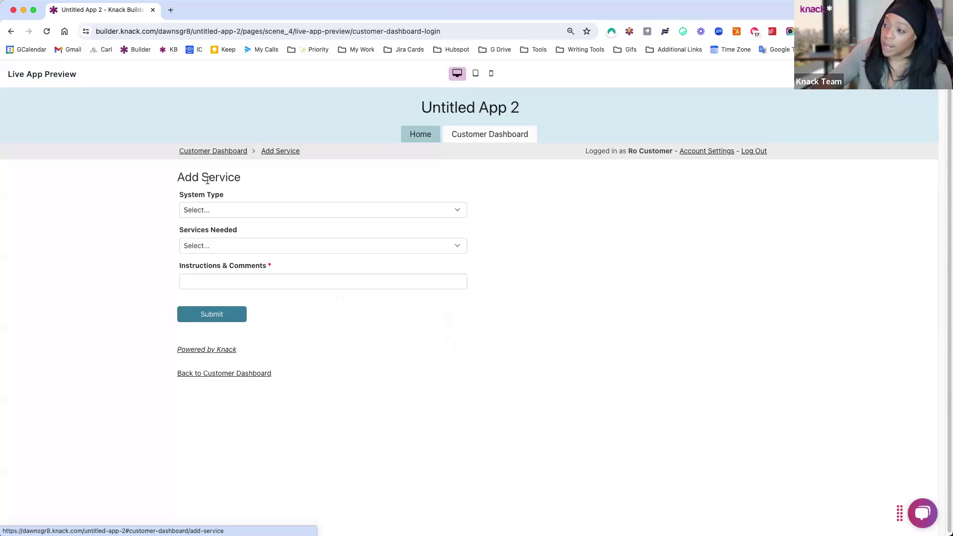
pyautogui.click(213, 210)
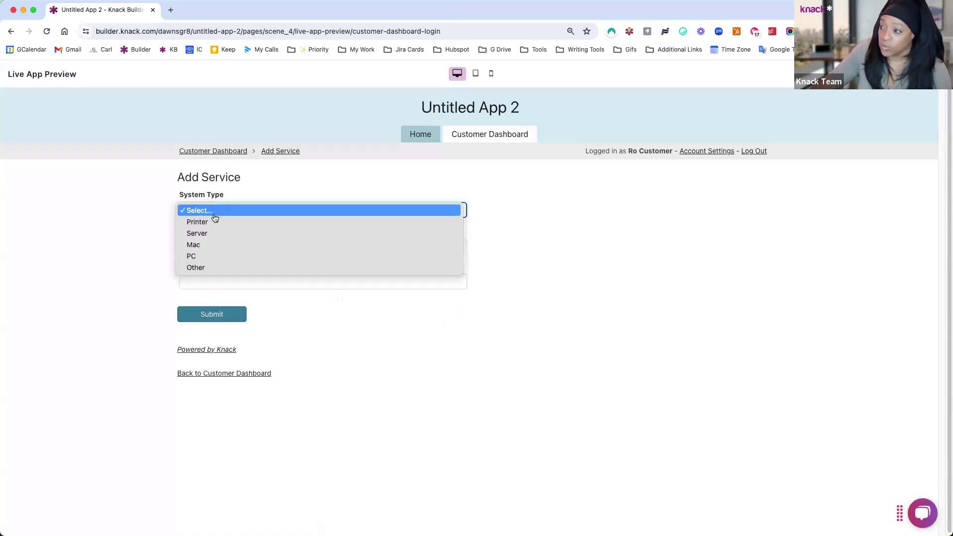
pyautogui.click(211, 244)
pyautogui.click(231, 246)
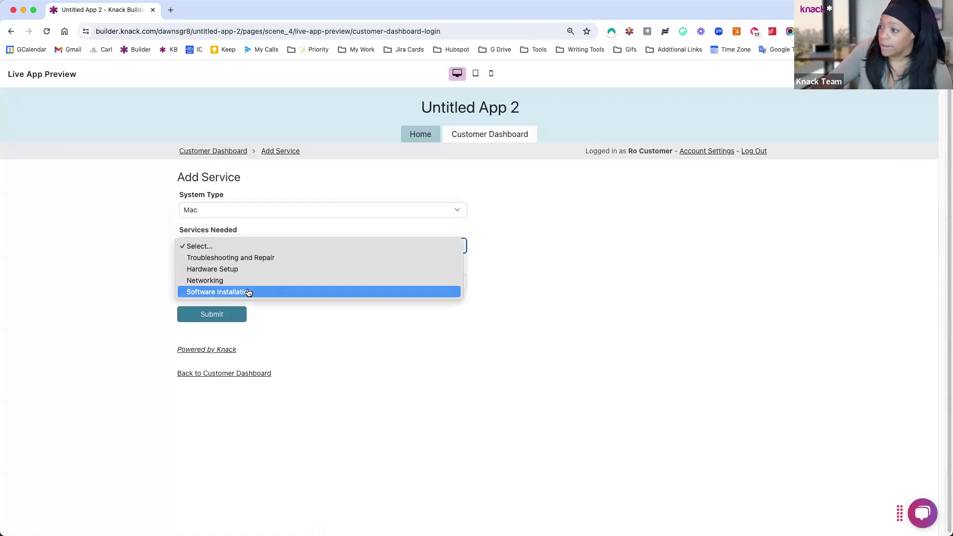
pyautogui.click(250, 291)
pyautogui.click(230, 281)
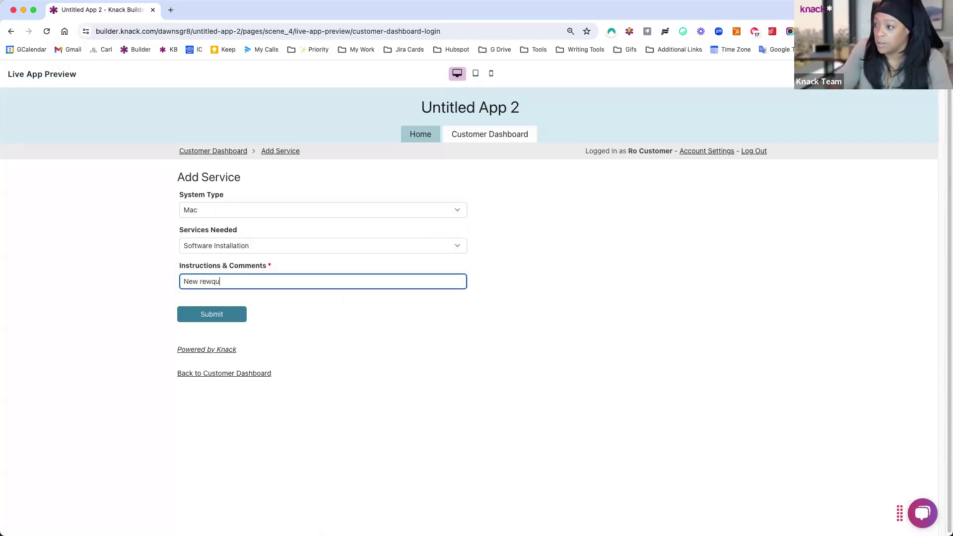
pyautogui.write('New reqest')
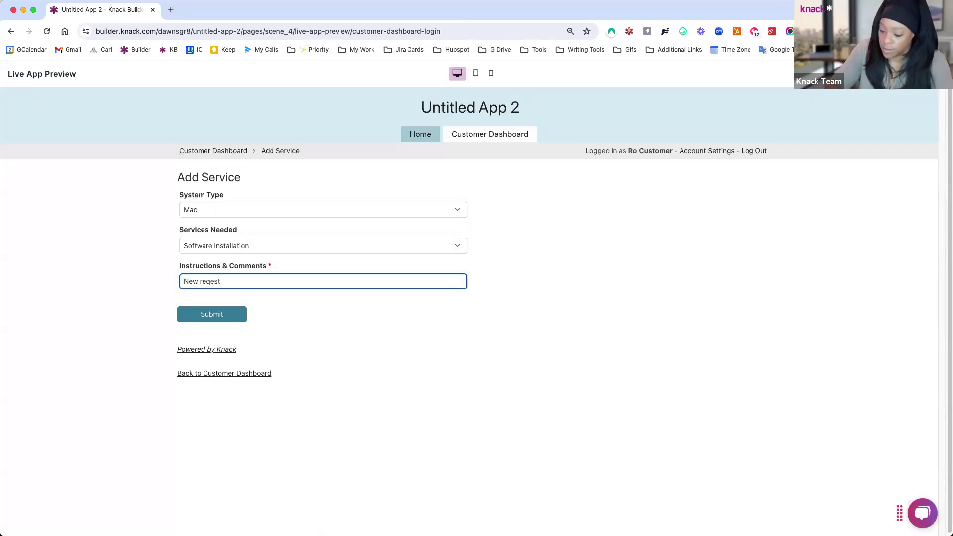
pyautogui.write('est')
pyautogui.click(224, 312)
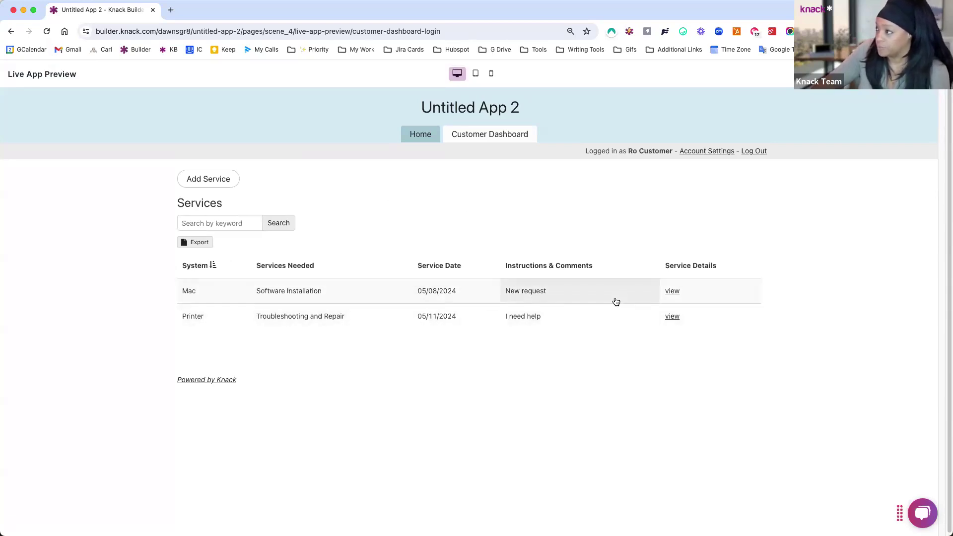
# - Add a login page limited to the Managers role, named Manager Dashboard
pyautogui.press('Escape')
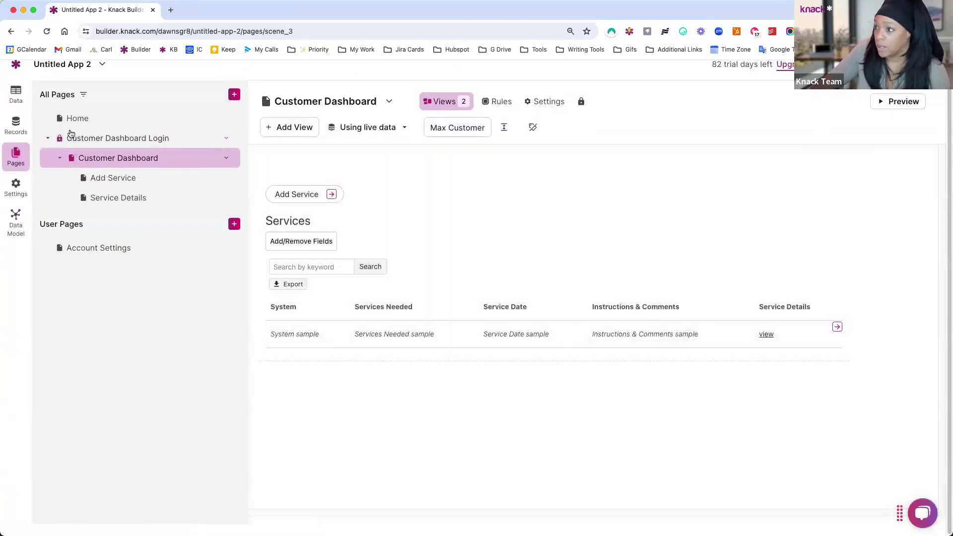
pyautogui.click(48, 139)
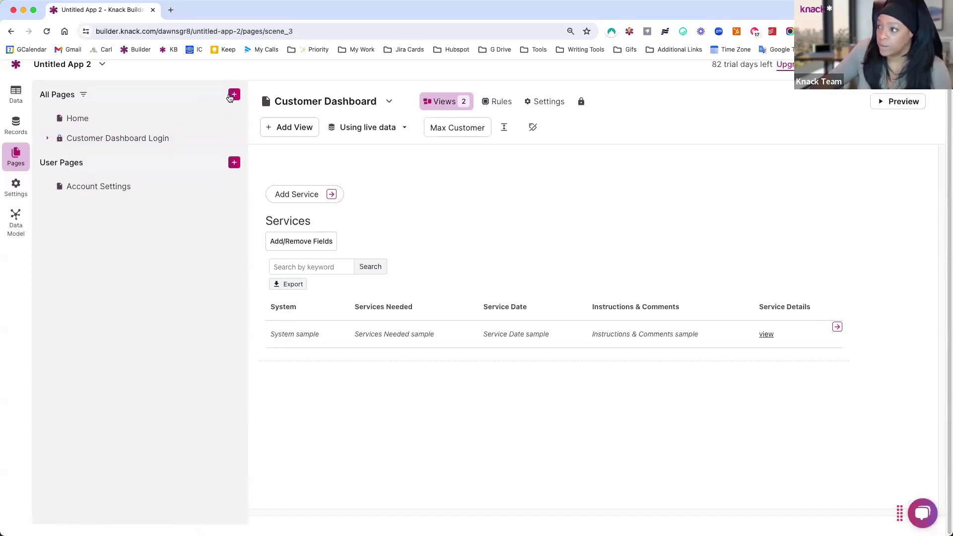
pyautogui.click(233, 95)
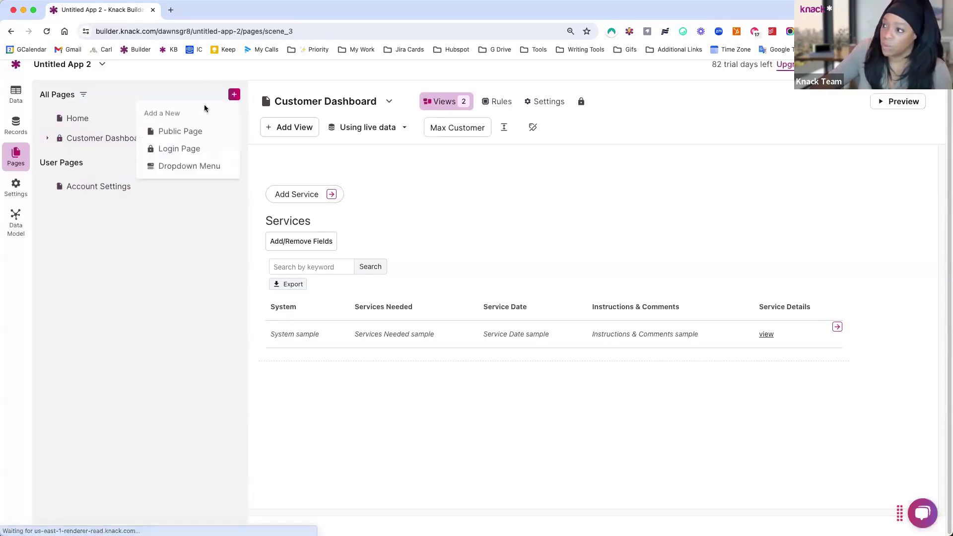
pyautogui.click(166, 148)
pyautogui.click(84, 155)
pyautogui.click(92, 174)
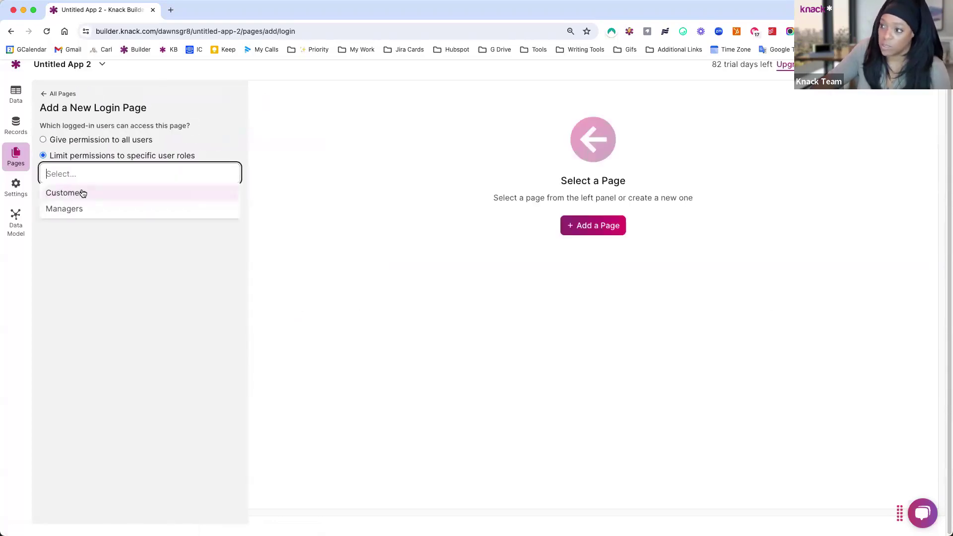
pyautogui.click(71, 209)
pyautogui.click(210, 205)
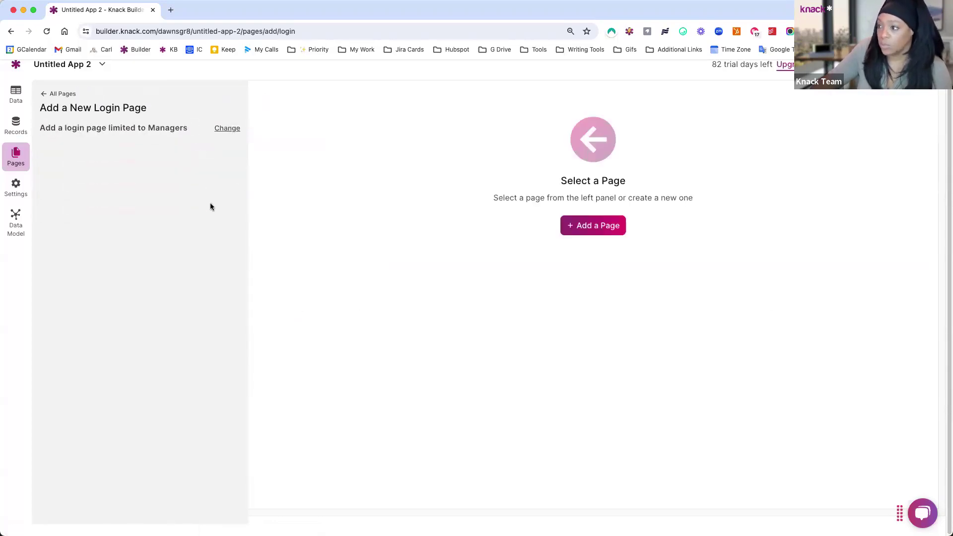
pyautogui.write('M')
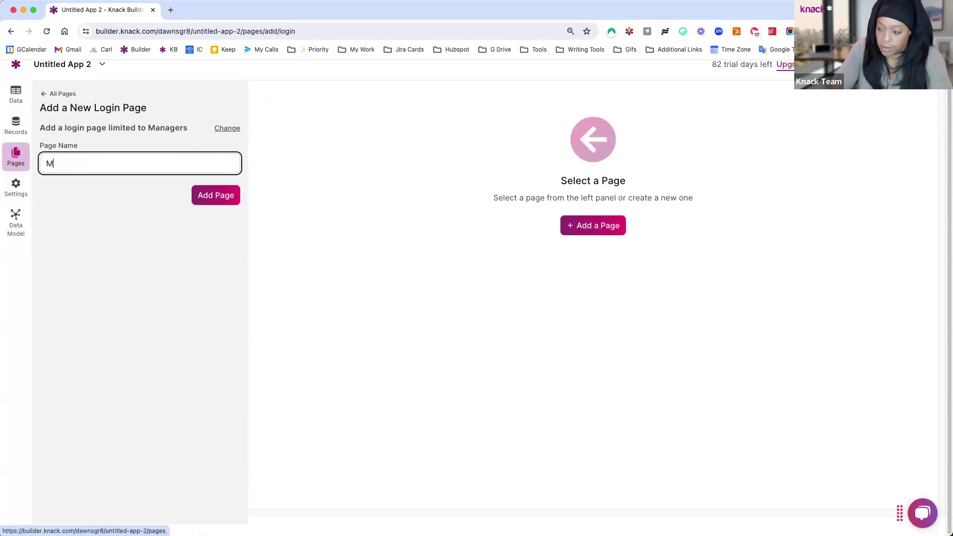
pyautogui.write('anager Dashboar')
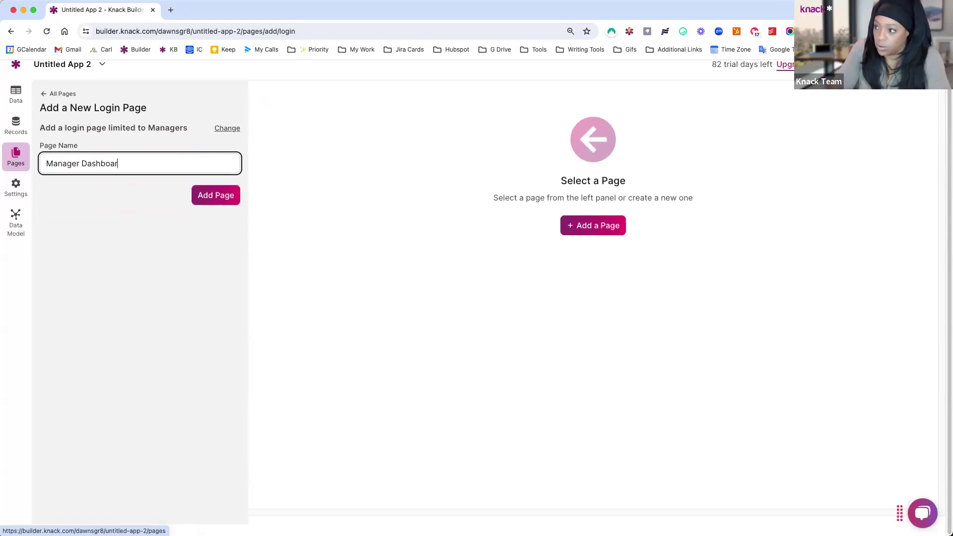
pyautogui.write('d')
pyautogui.click(209, 195)
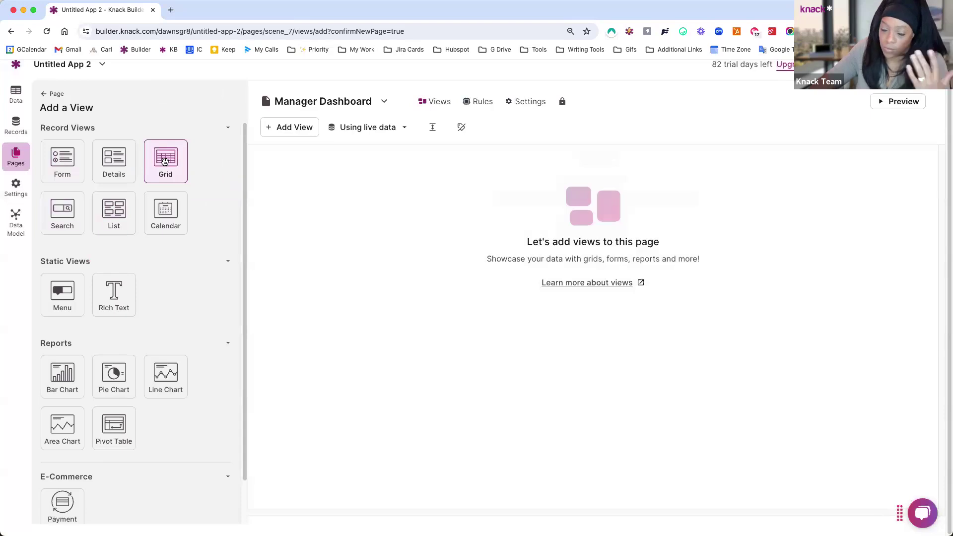
# - Add a Customers grid with edit and details links, plus a connected Services grid on the details page
pyautogui.click(164, 161)
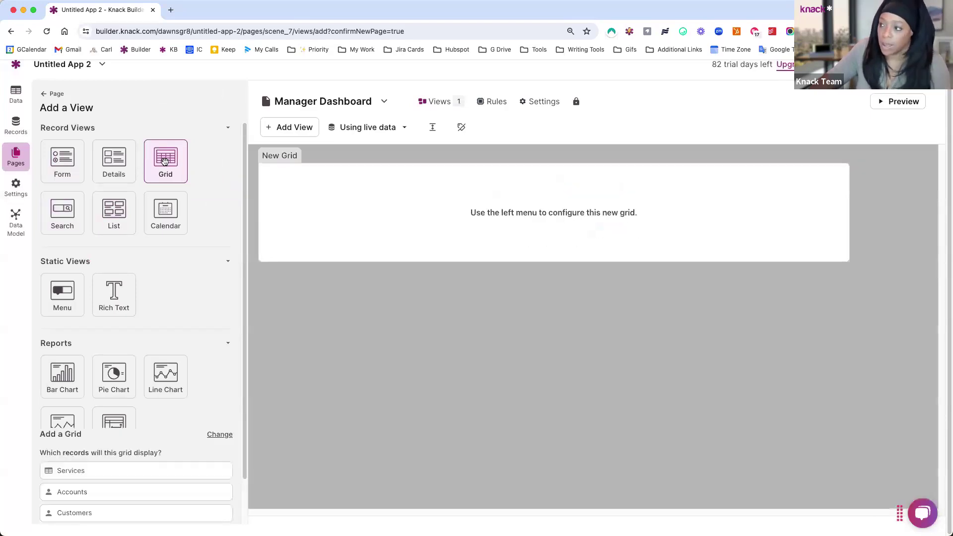
pyautogui.click(80, 207)
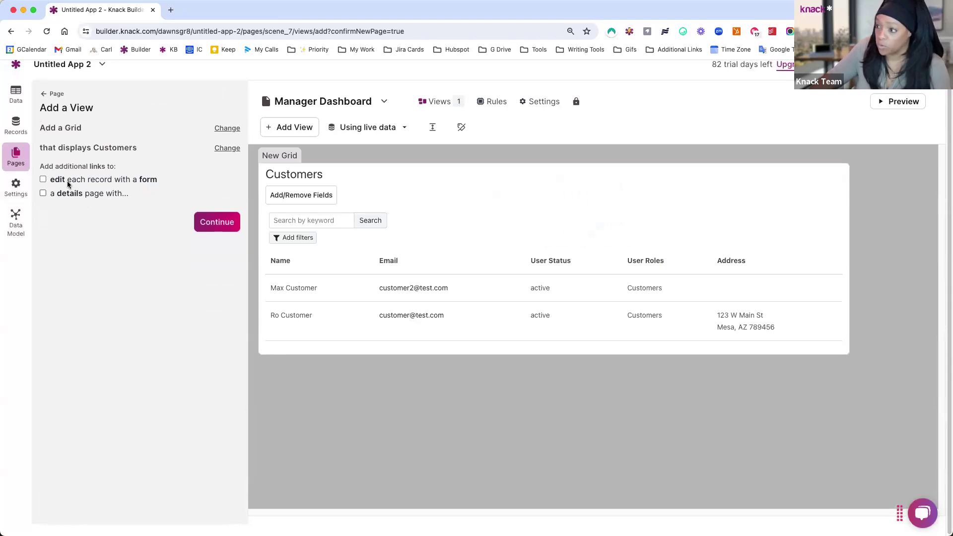
pyautogui.click(43, 181)
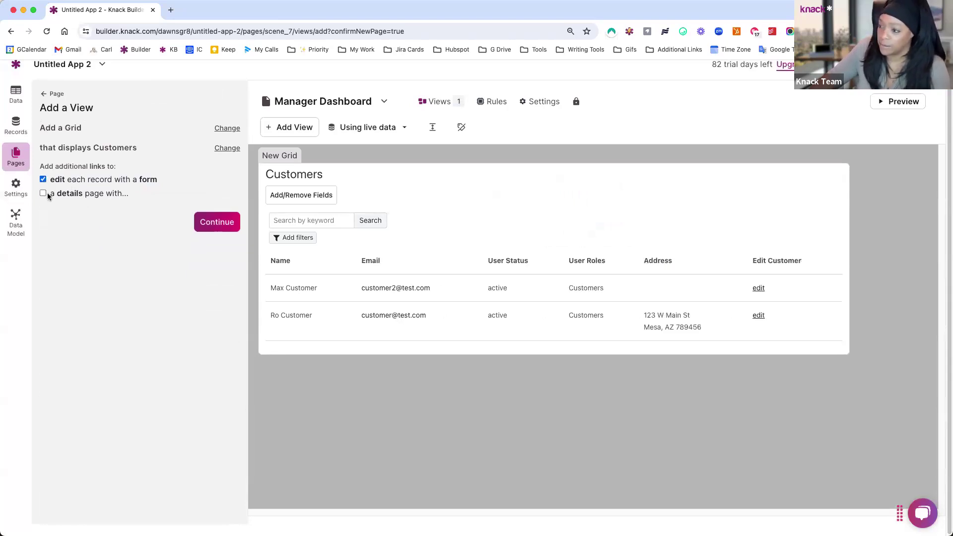
pyautogui.click(43, 194)
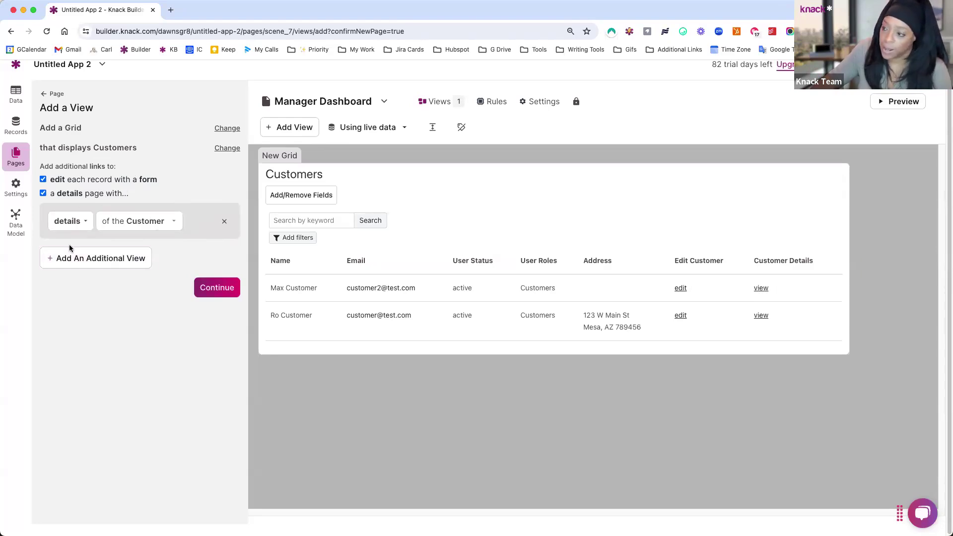
pyautogui.click(83, 267)
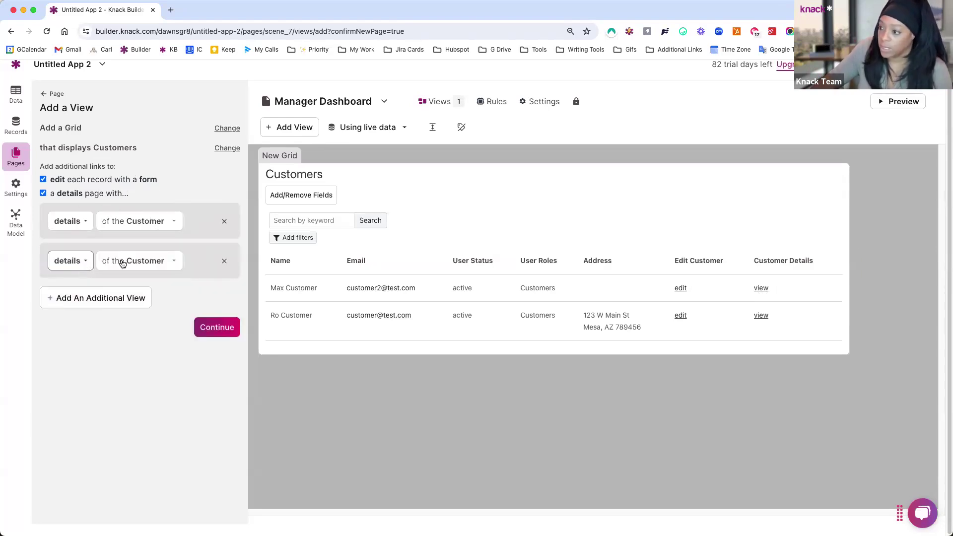
pyautogui.click(84, 262)
pyautogui.click(72, 314)
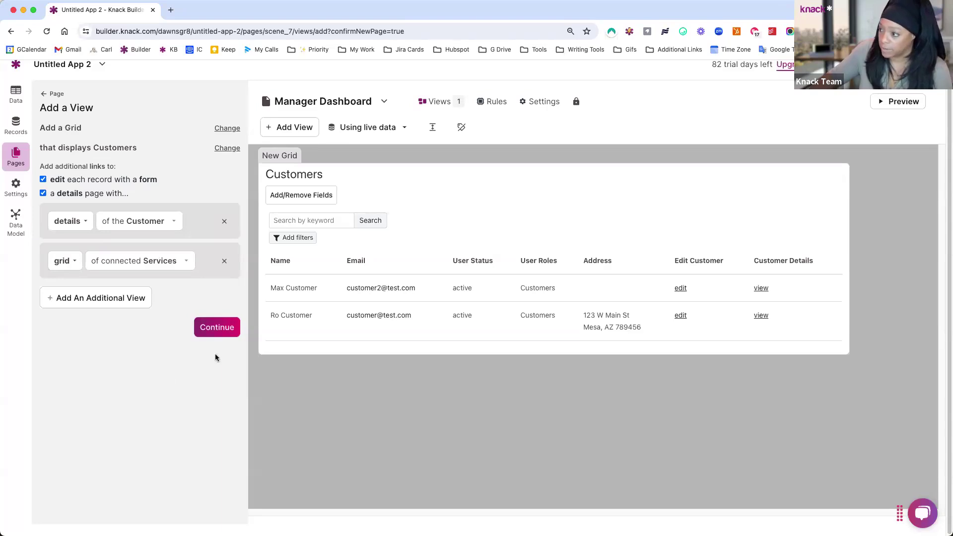
pyautogui.click(215, 327)
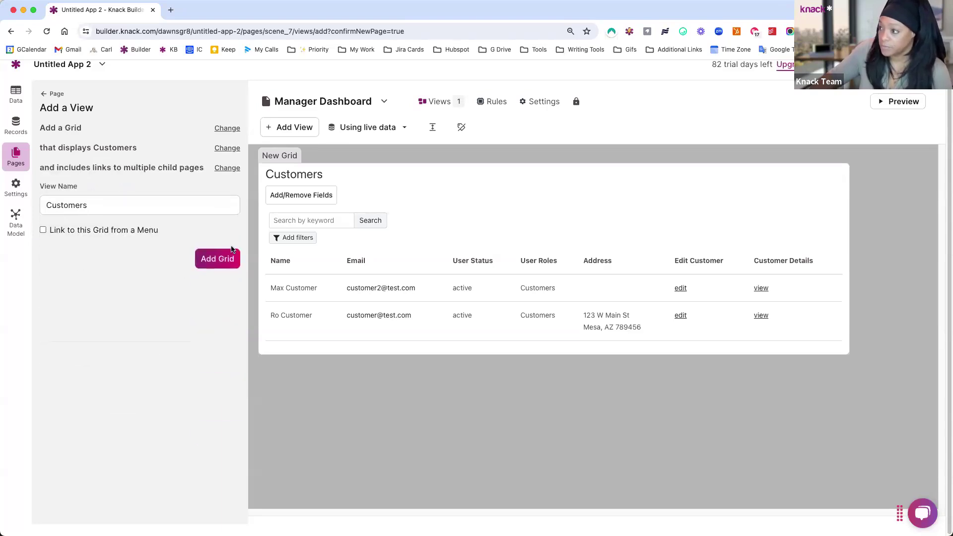
pyautogui.click(228, 260)
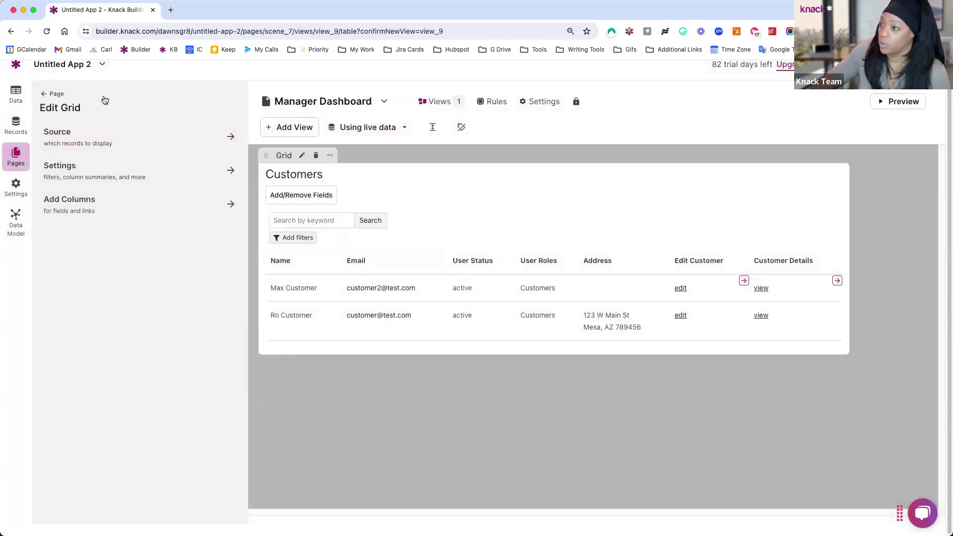
# - Go back to All Pages and select the Manager Dashboard Login page
pyautogui.click(59, 94)
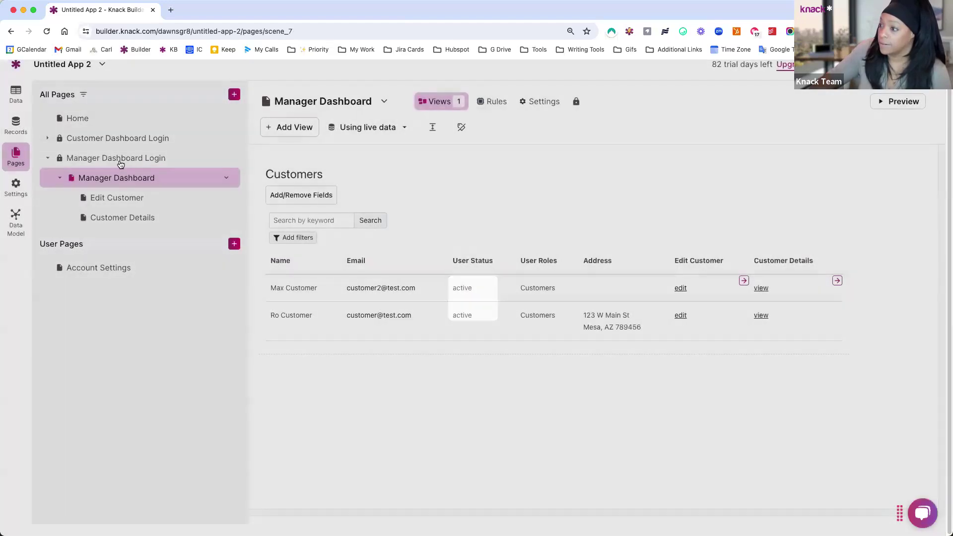
pyautogui.click(121, 160)
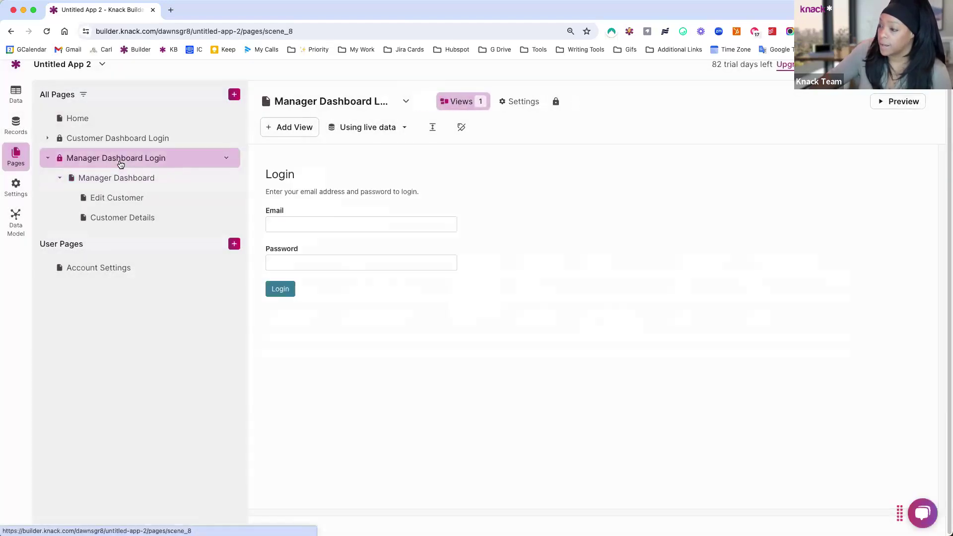
# - Sign in to the preview with the manager's e-mail and password, view a customer's details, then exit
pyautogui.click(889, 102)
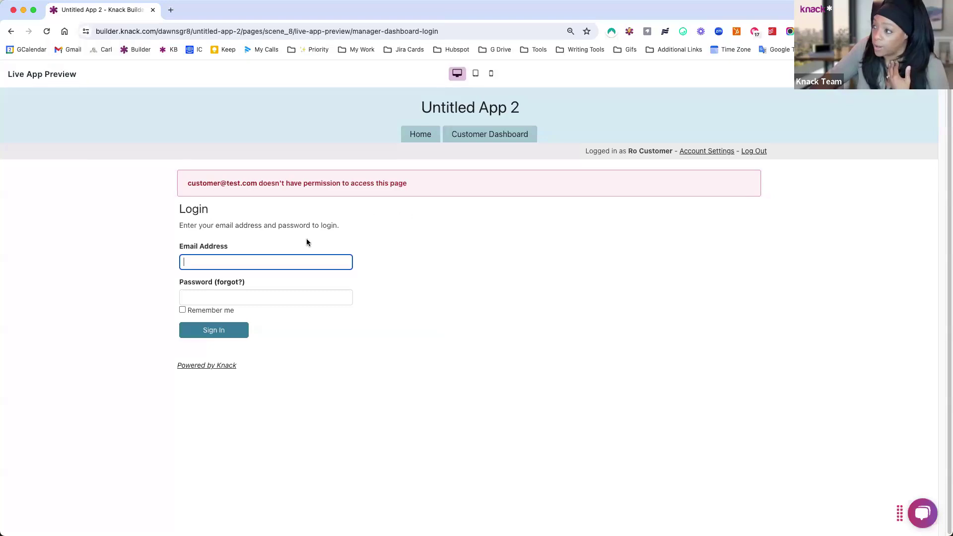
pyautogui.click(270, 263)
pyautogui.write('maan')
pyautogui.write('ger@test.co')
pyautogui.write('m')
pyautogui.press('Tab')
pyautogui.write('test')
pyautogui.click(190, 259)
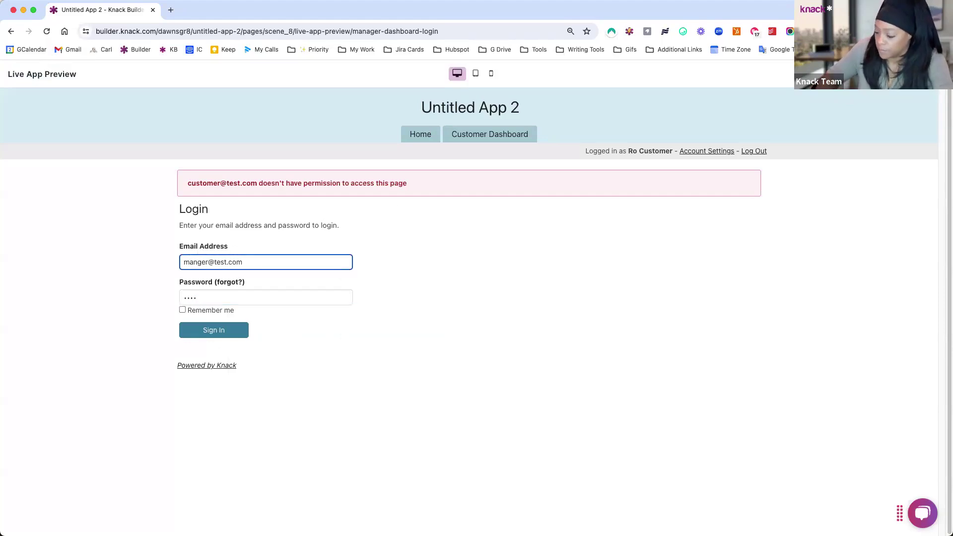
pyautogui.press('Delete')
pyautogui.press('Right')
pyautogui.write('a')
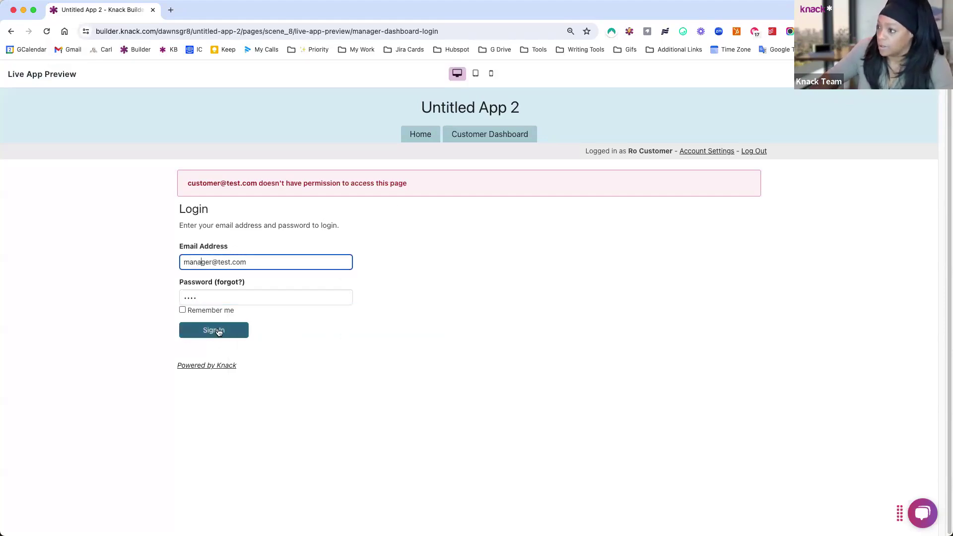
pyautogui.click(214, 330)
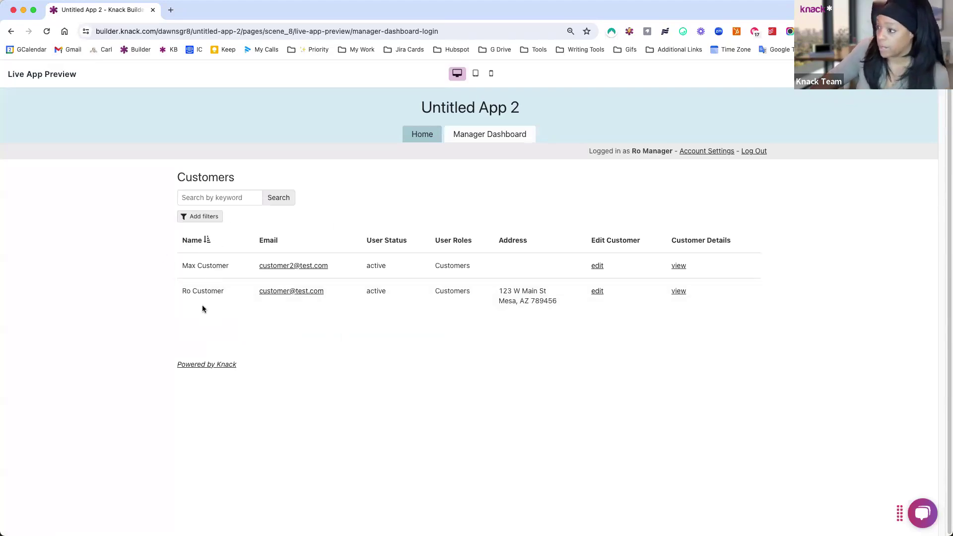
pyautogui.click(680, 291)
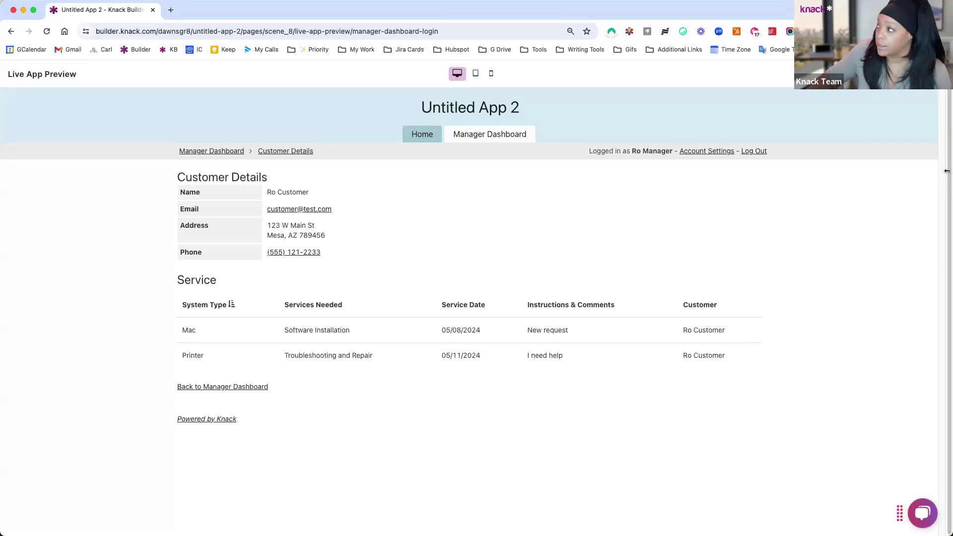
pyautogui.press('Escape')
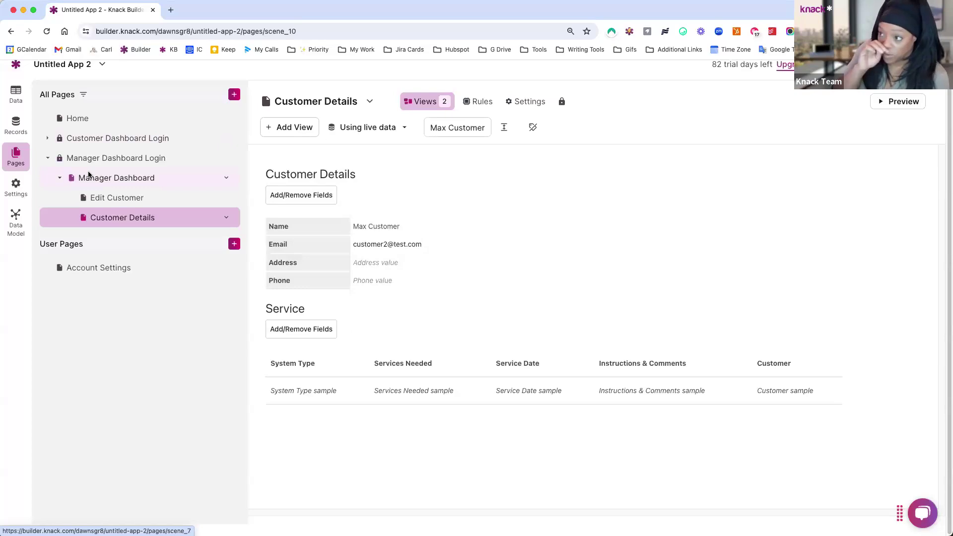
# - Switch to the Data section showing the Services table's fields
pyautogui.click(19, 101)
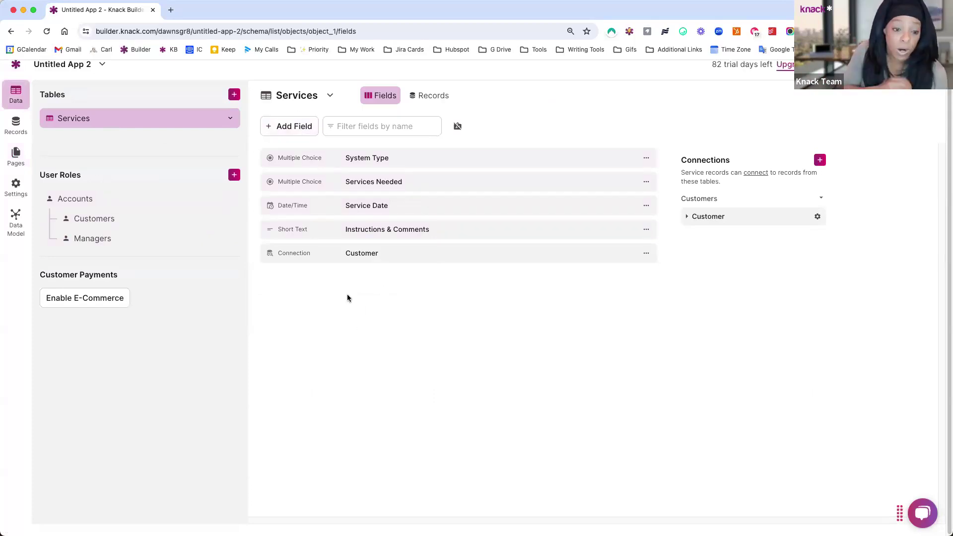
# - Add a text formula field named Address to Services with the equation {Service Customer.Address}
pyautogui.click(278, 126)
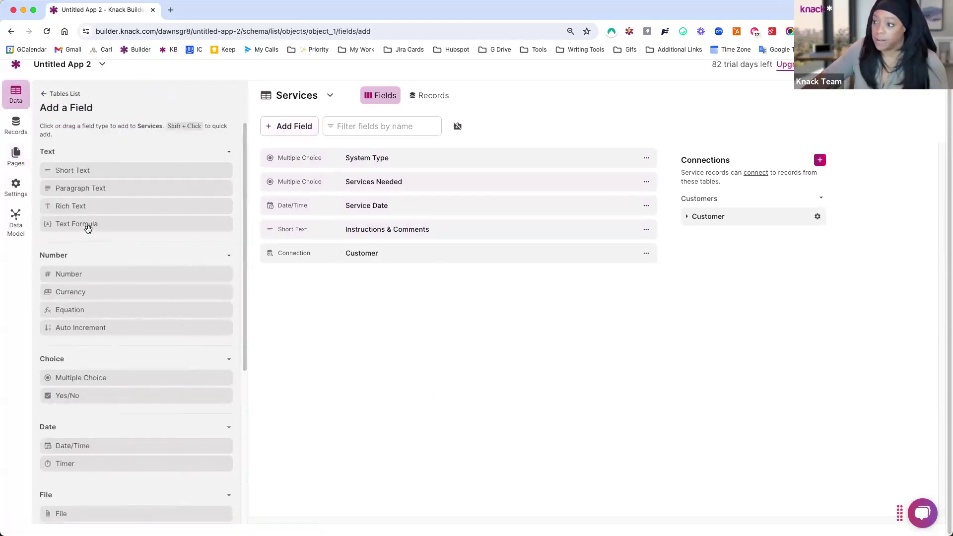
pyautogui.click(87, 224)
pyautogui.tripleClick(364, 138)
pyautogui.write('Address')
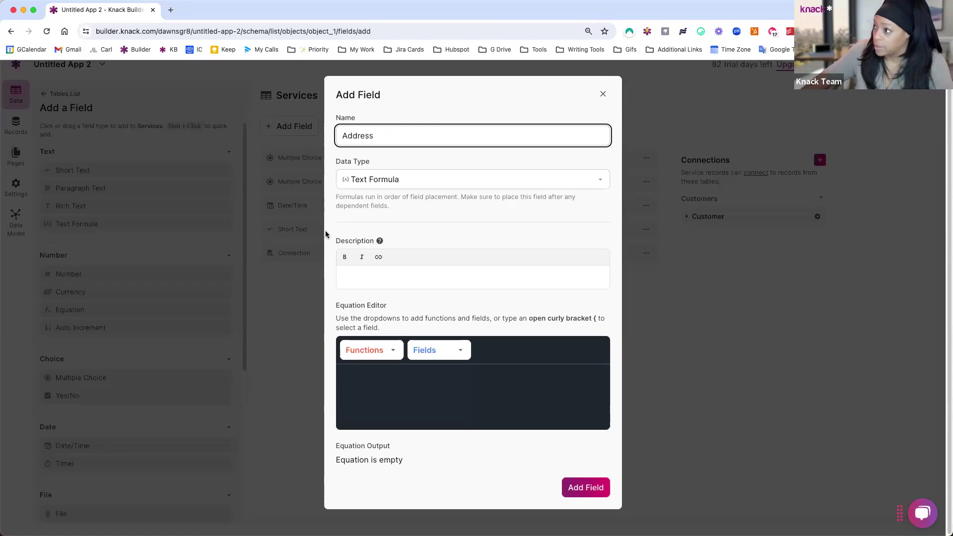
pyautogui.click(418, 378)
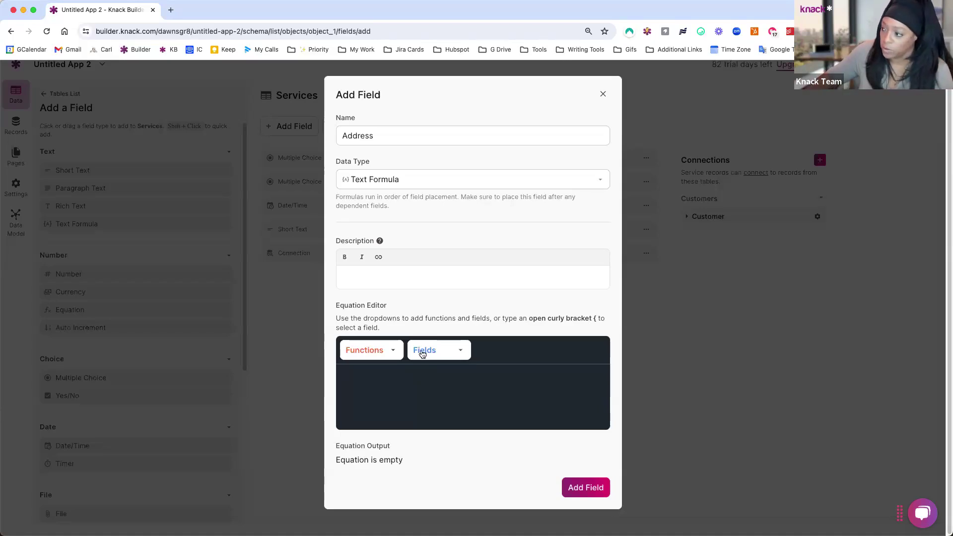
pyautogui.click(448, 350)
pyautogui.scroll(-2, 449, 417)
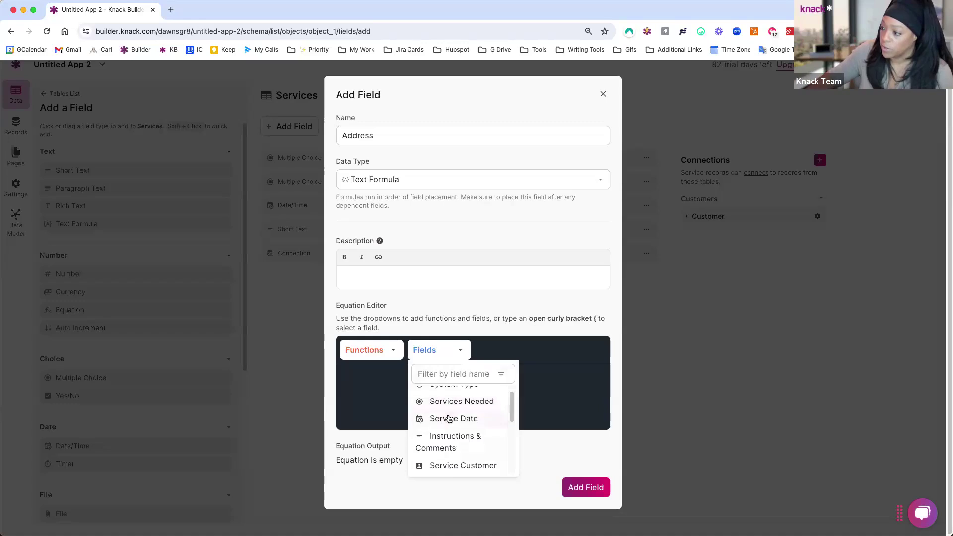
pyautogui.scroll(-3, 450, 420)
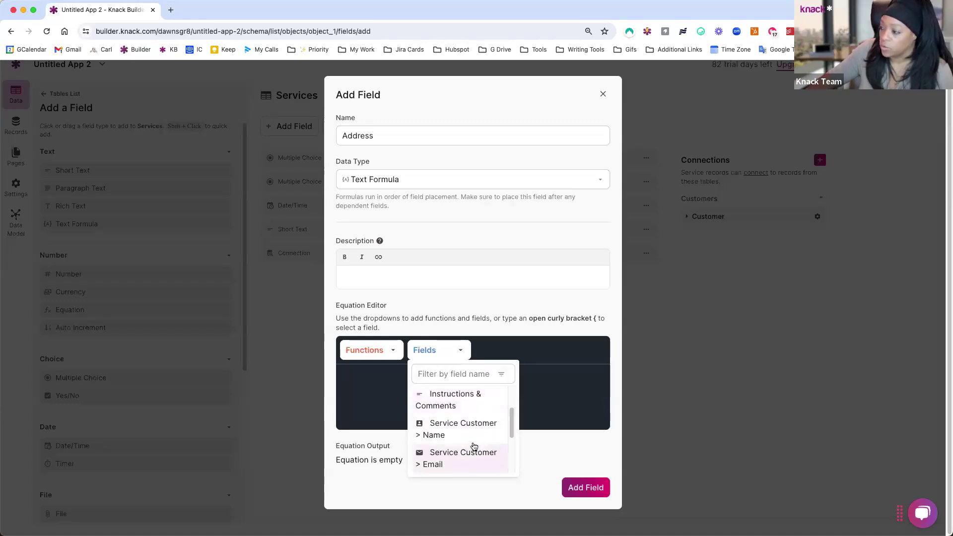
pyautogui.scroll(-1, 471, 443)
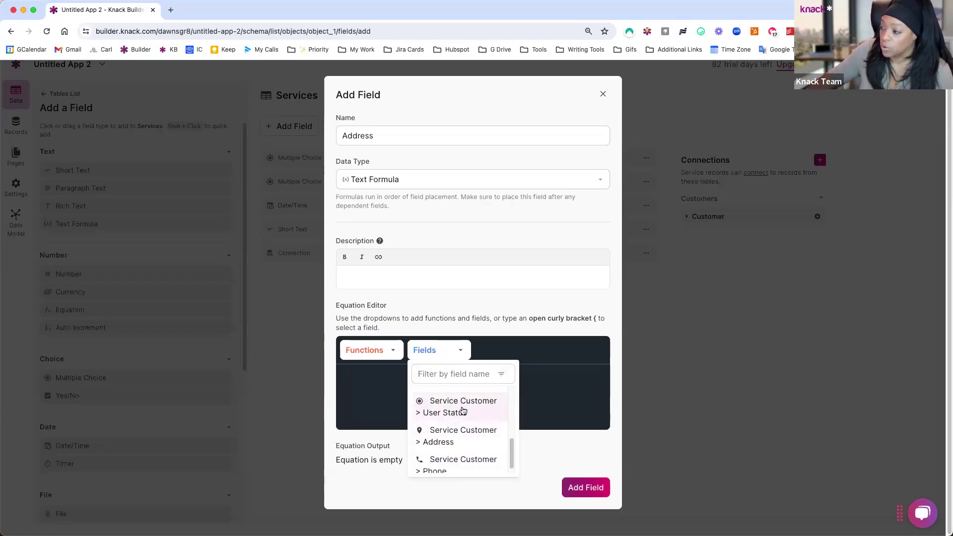
pyautogui.click(454, 439)
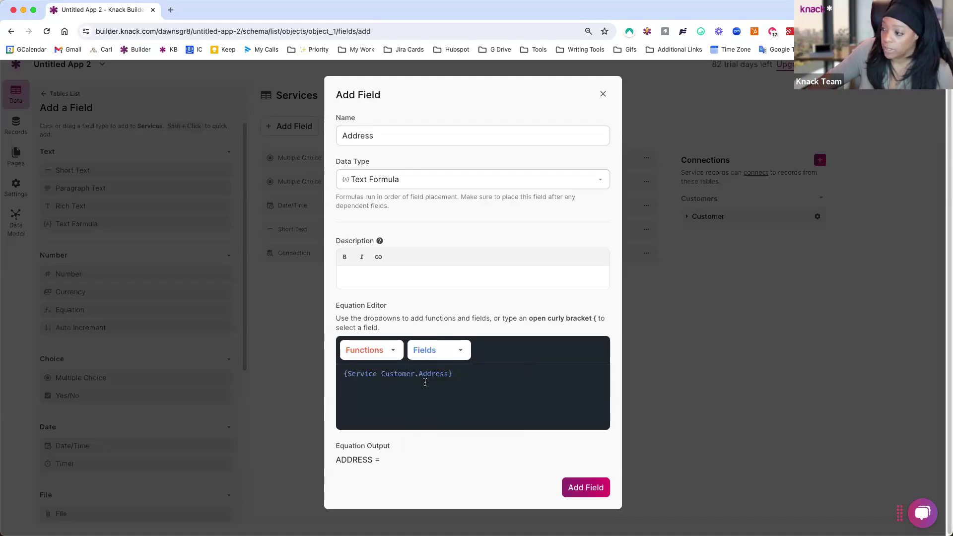
pyautogui.click(572, 489)
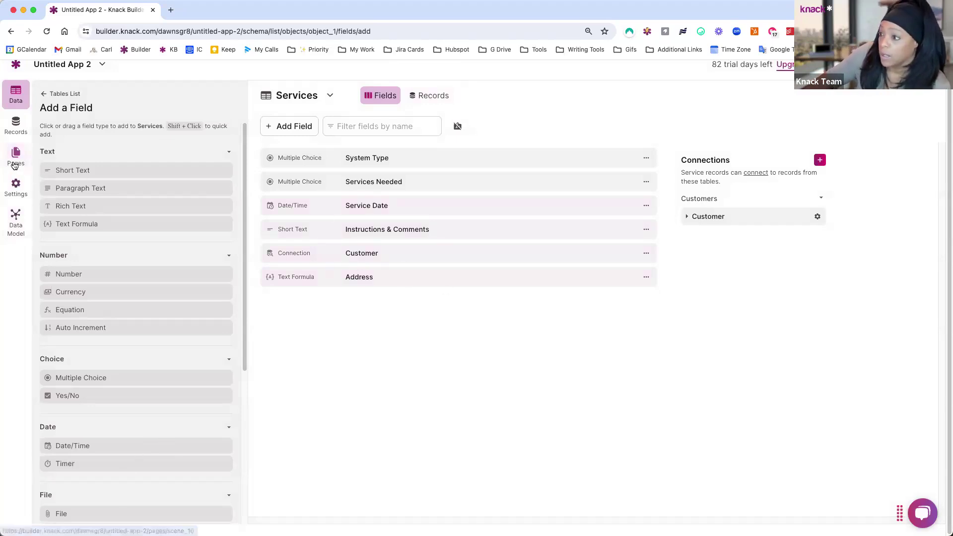
# - Review the Services records' new addresses, then open the Manager Dashboard page
pyautogui.click(431, 97)
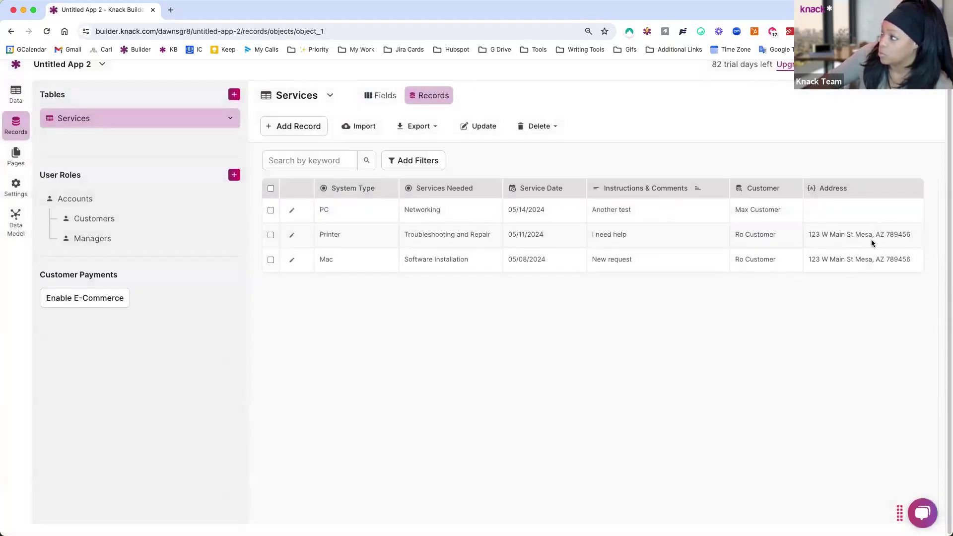
pyautogui.click(20, 165)
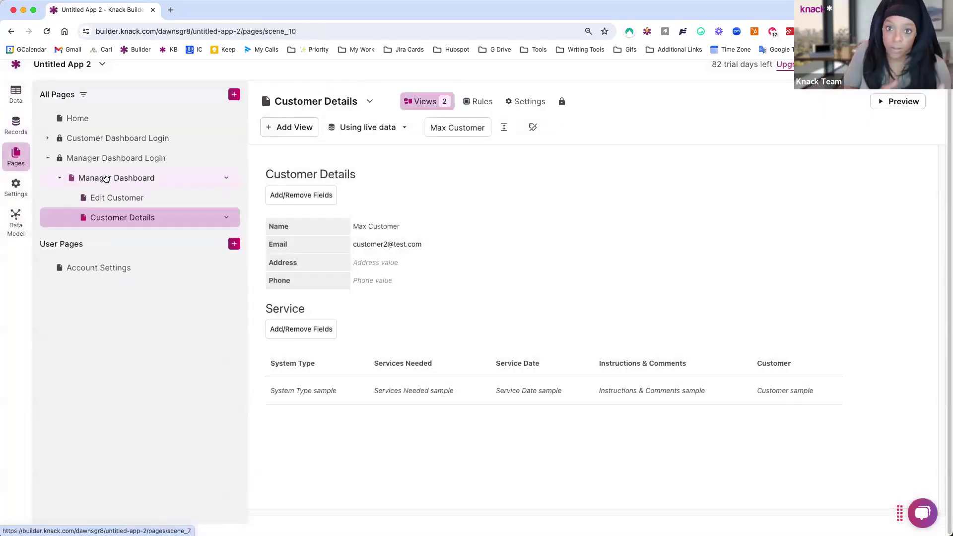
pyautogui.click(105, 179)
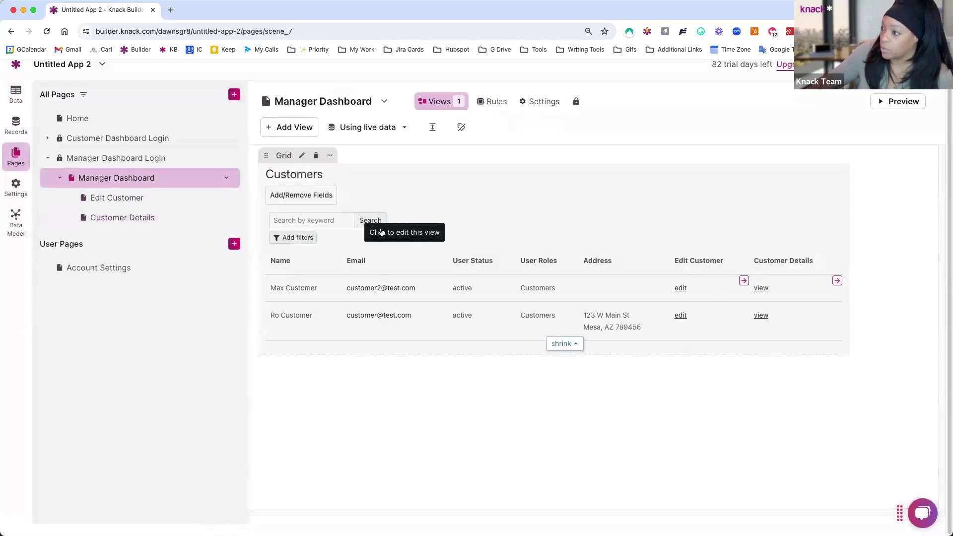
# - Add the connected customer's Address column to the Customer Dashboard Services grid, before Service Details, and save
pyautogui.click(105, 143)
pyautogui.click(101, 164)
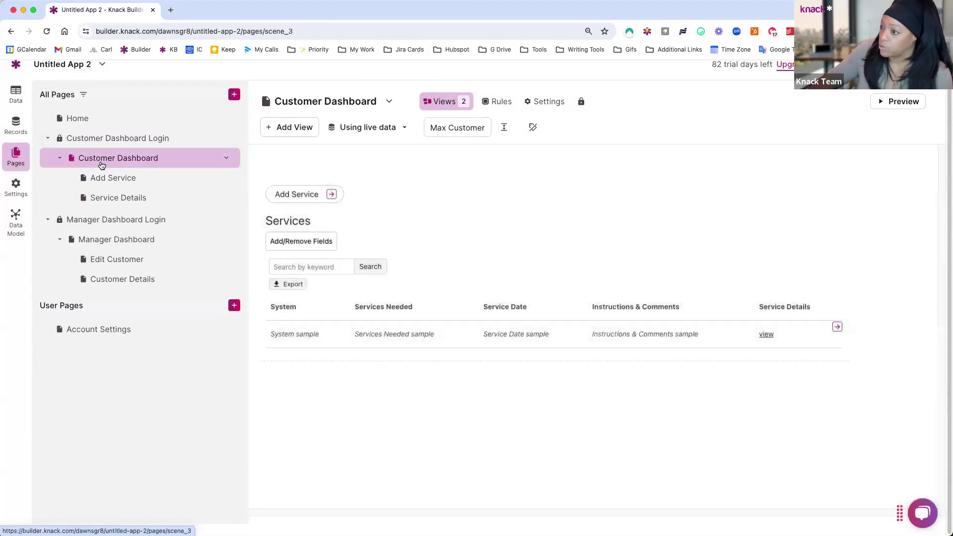
pyautogui.click(521, 288)
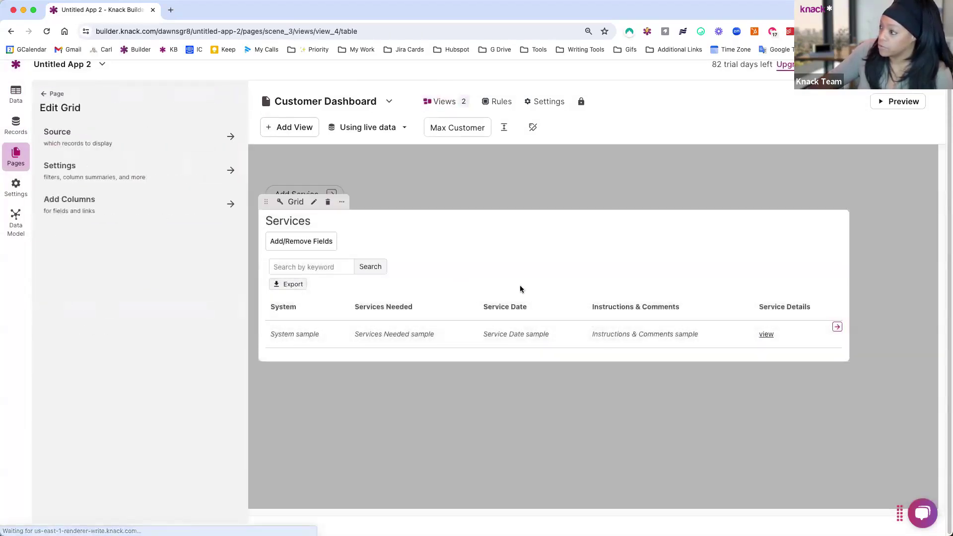
pyautogui.click(93, 213)
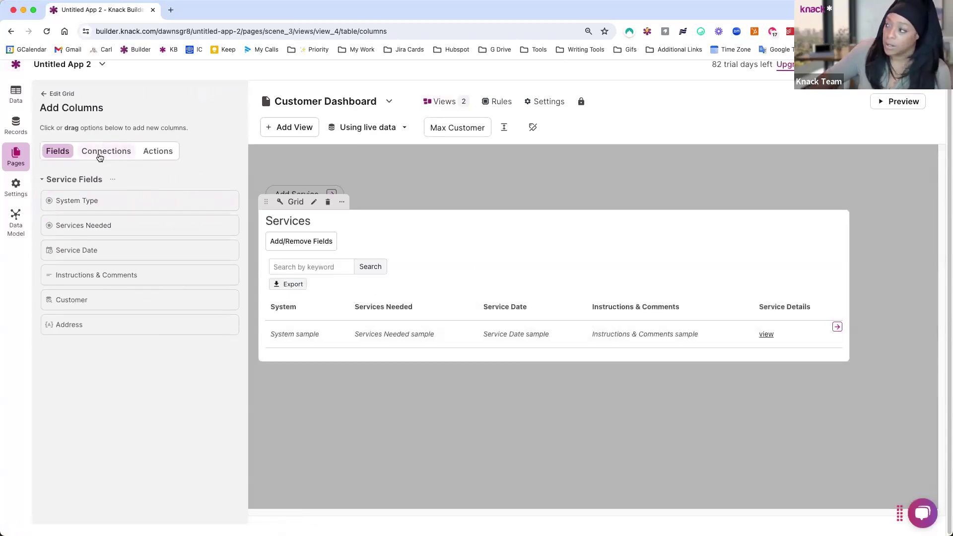
pyautogui.click(99, 157)
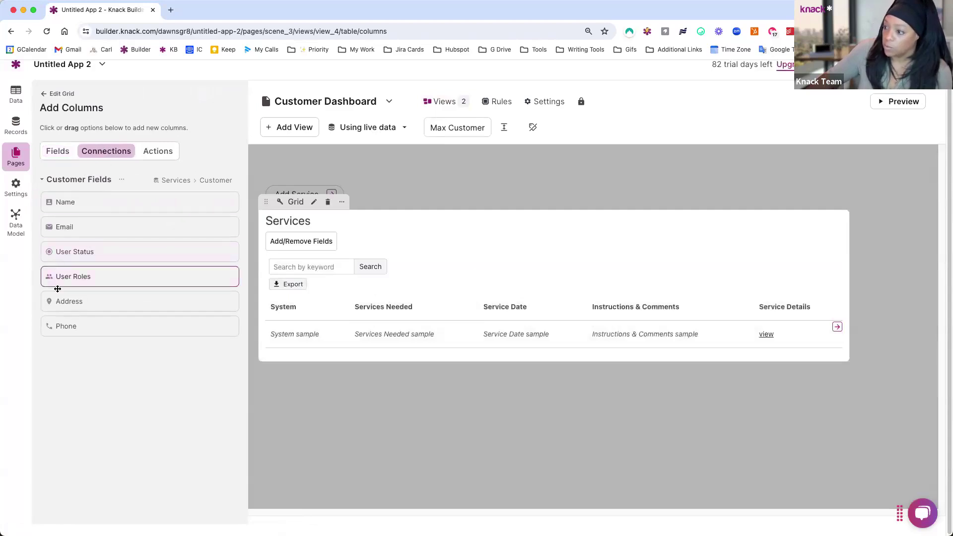
pyautogui.click(59, 306)
pyautogui.moveTo(808, 312); pyautogui.dragTo(753, 307)
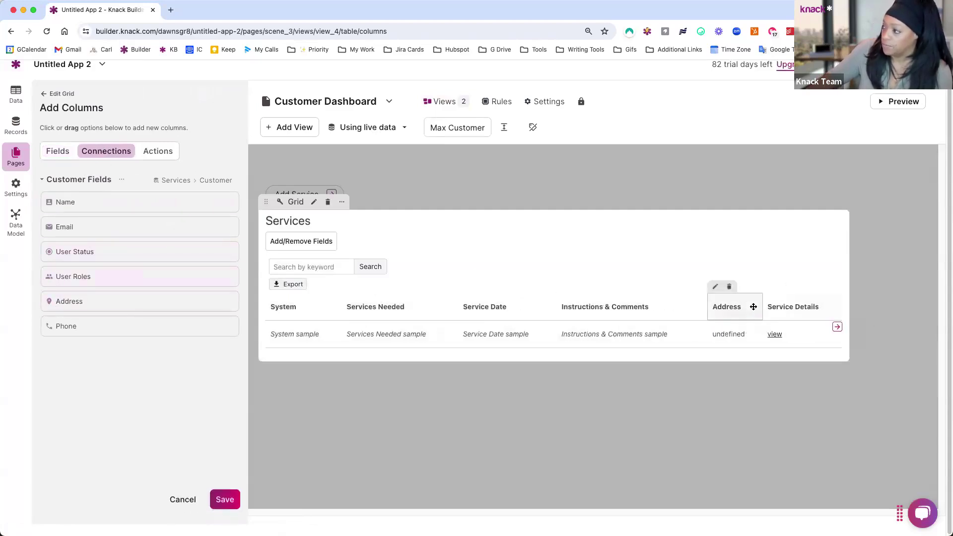
pyautogui.click(58, 151)
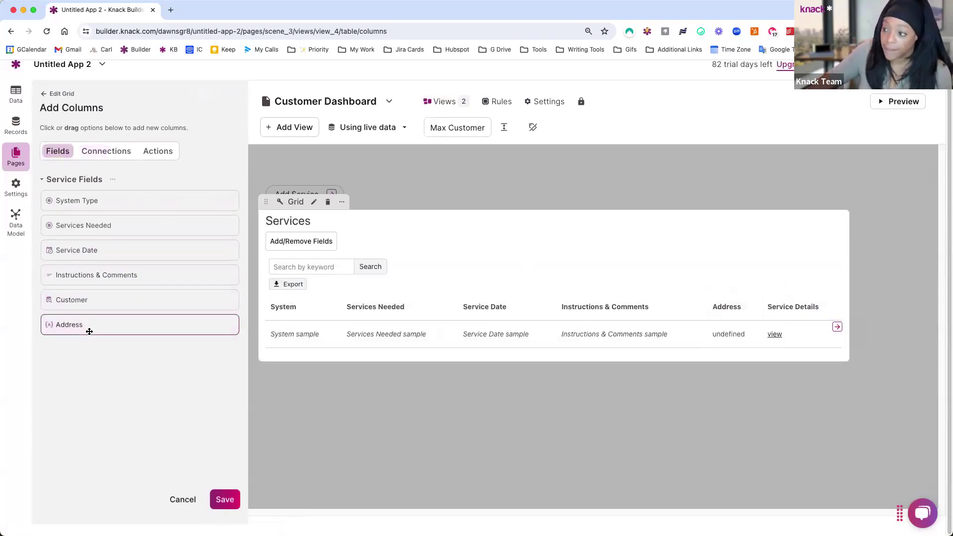
pyautogui.click(106, 153)
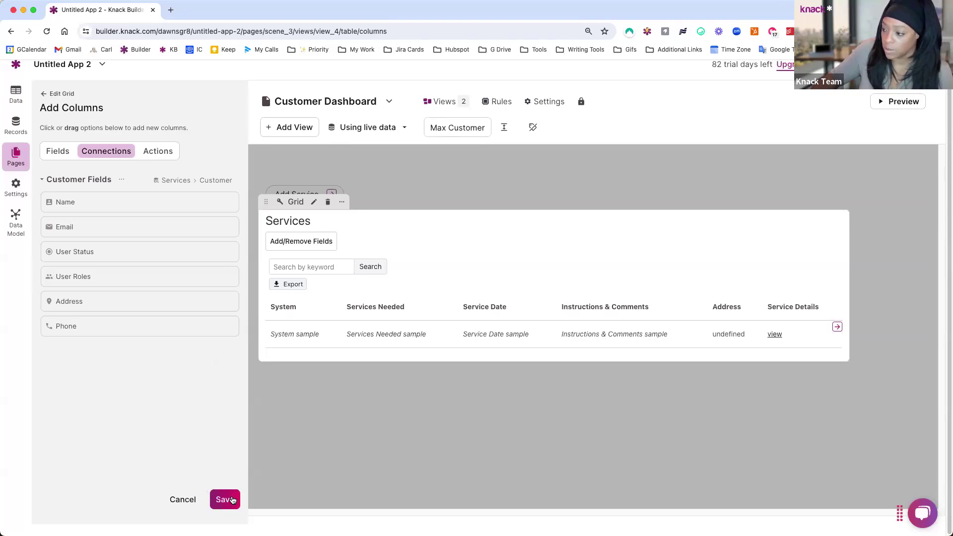
pyautogui.click(231, 499)
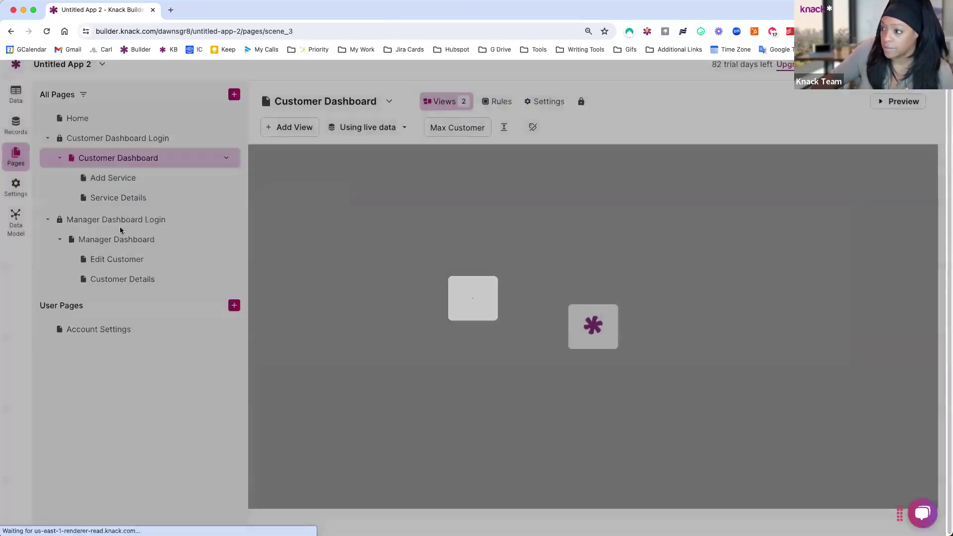
# - Arrange the Customers, Services and Accounts cards in a row on the data model diagram, then go back
pyautogui.click(15, 219)
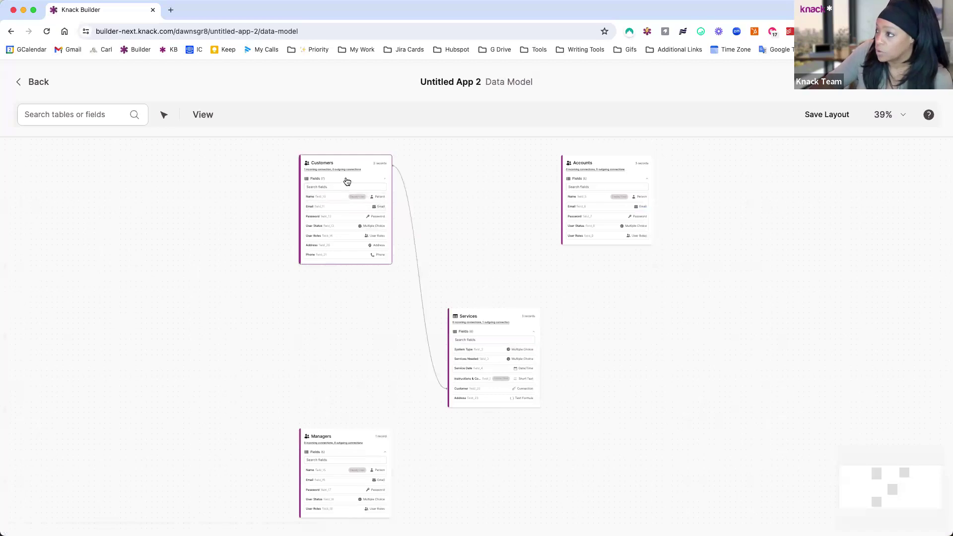
pyautogui.scroll(5, 346, 181)
pyautogui.moveTo(366, 173); pyautogui.dragTo(300, 219)
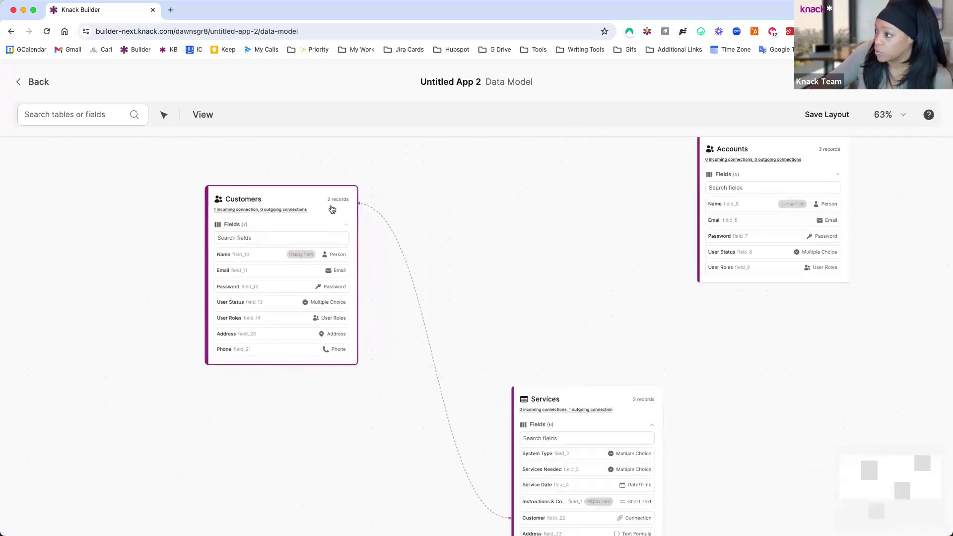
pyautogui.moveTo(610, 430); pyautogui.dragTo(572, 222)
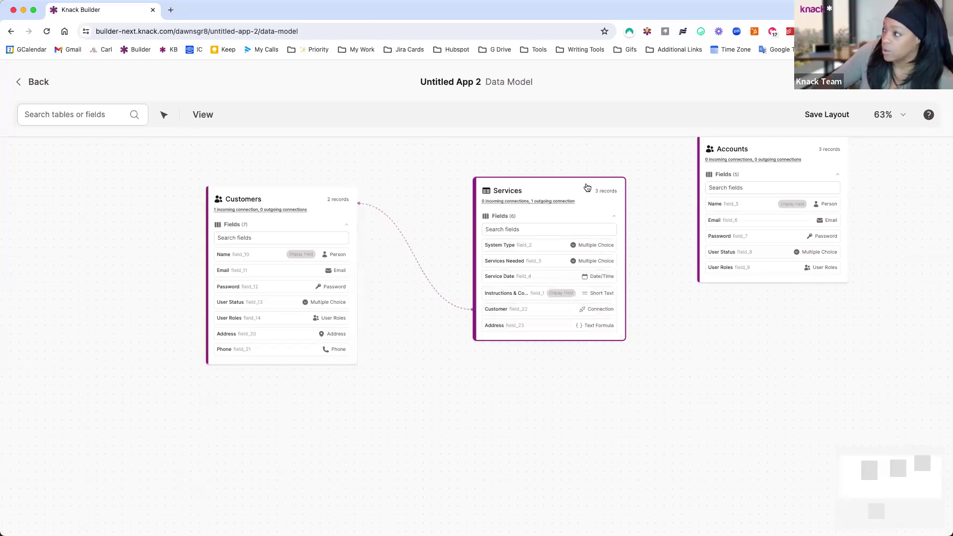
pyautogui.moveTo(549, 195); pyautogui.dragTo(524, 230)
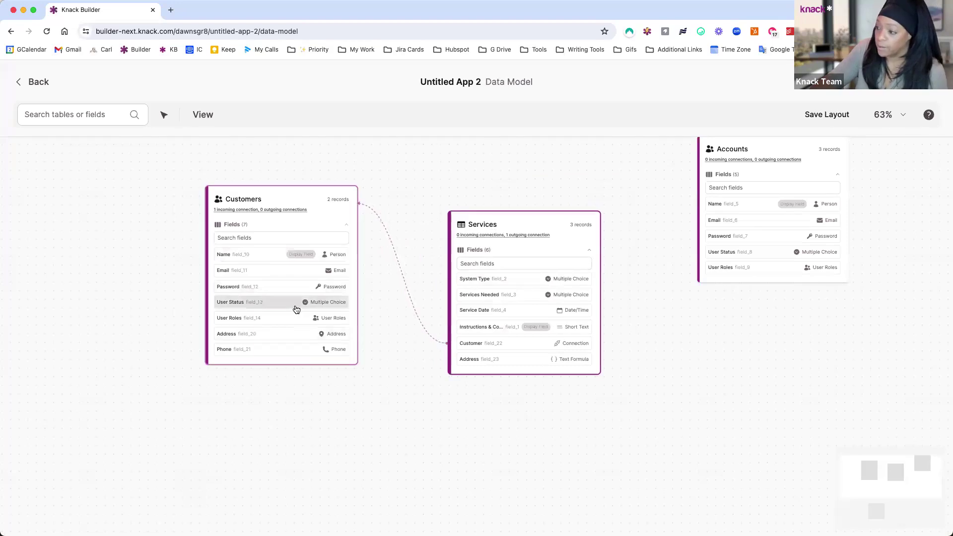
pyautogui.moveTo(750, 148); pyautogui.dragTo(750, 151)
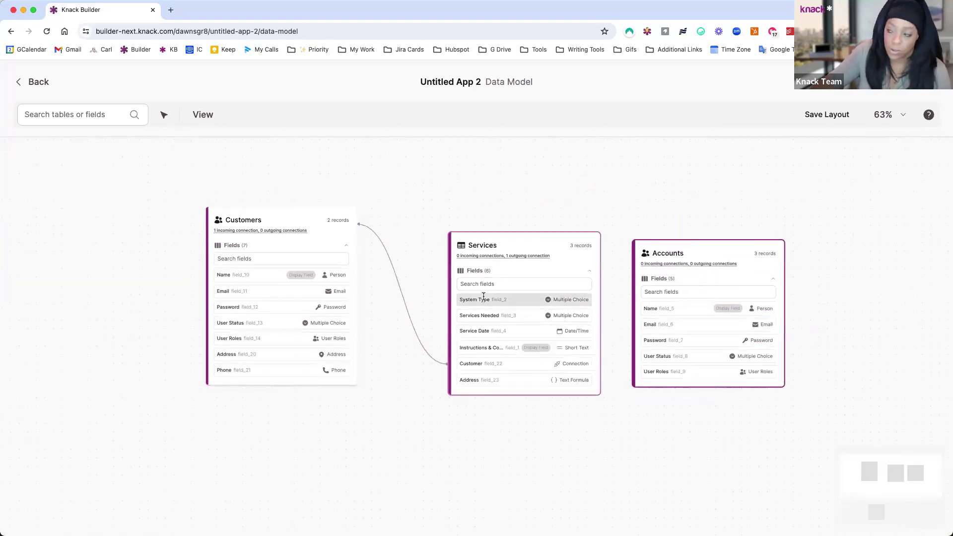
pyautogui.moveTo(552, 241); pyautogui.dragTo(519, 220)
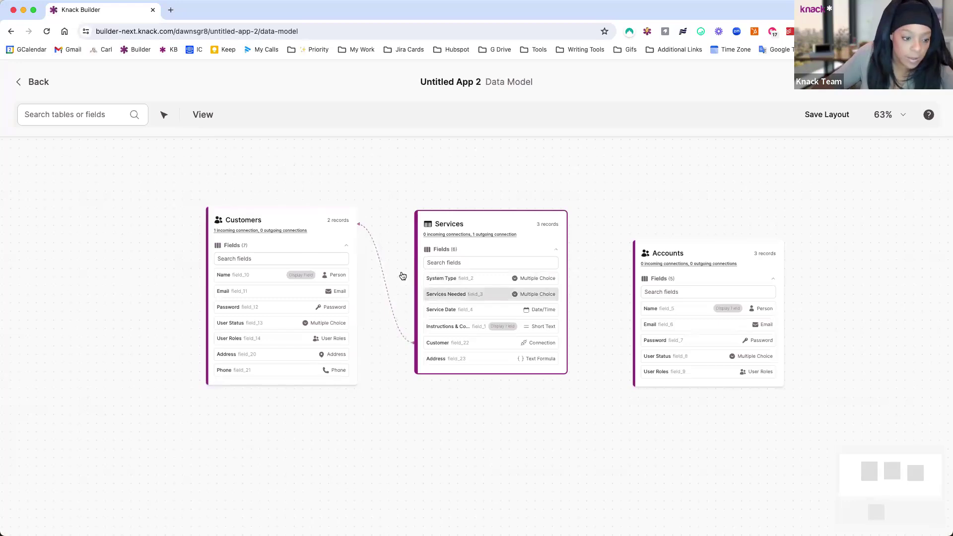
pyautogui.click(36, 81)
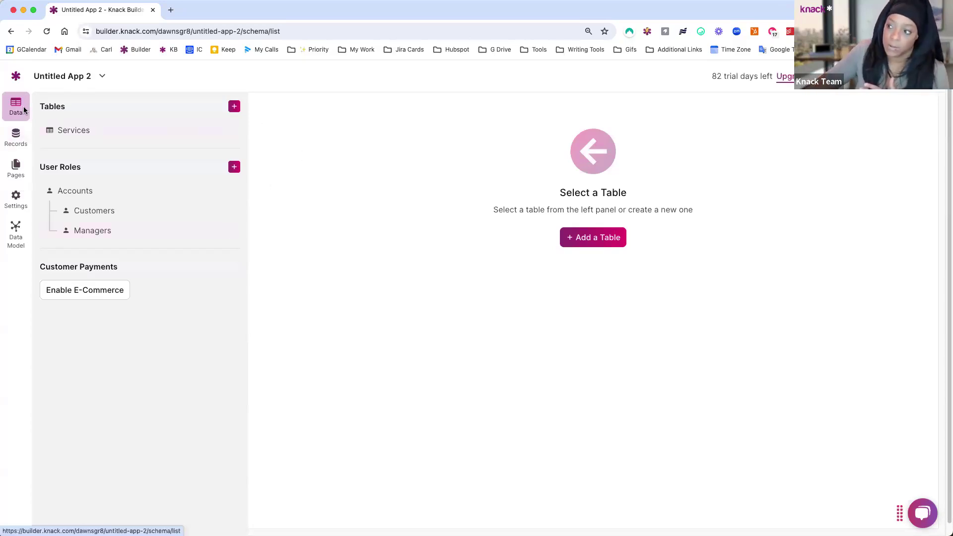
# - Show the Services table's fields, including the Address text formula and Customer connection
pyautogui.click(63, 134)
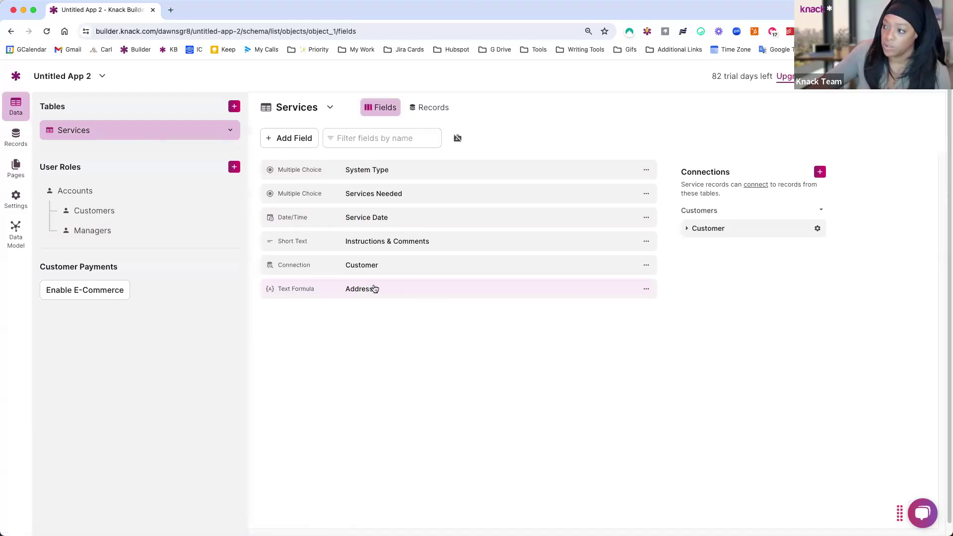
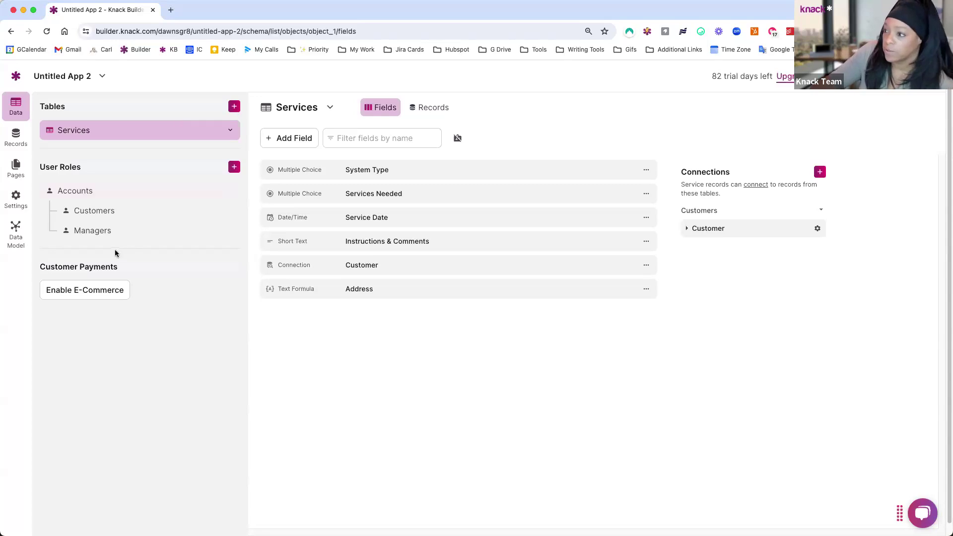
# - Create a new login page named 'Services' restricted to the Managers role
pyautogui.click(16, 169)
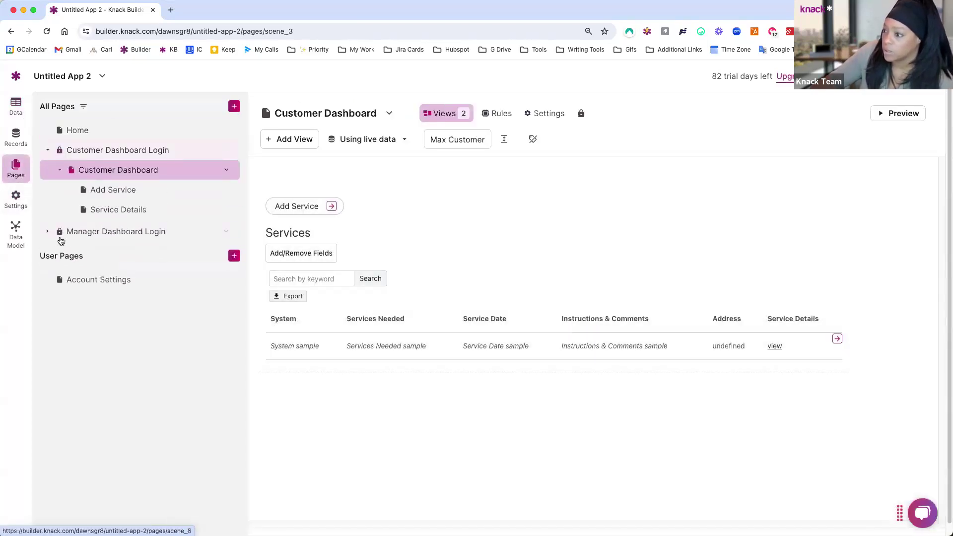
pyautogui.click(49, 232)
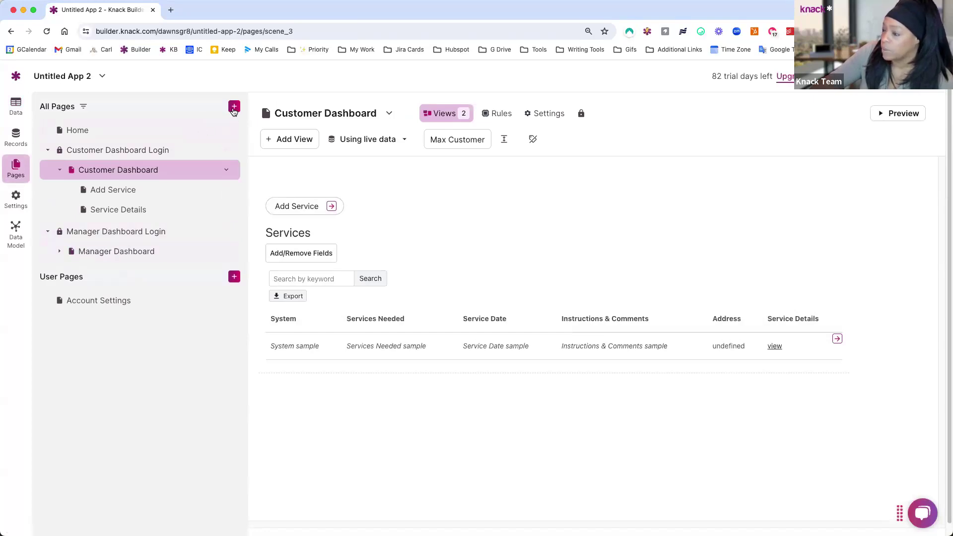
pyautogui.click(234, 106)
pyautogui.click(186, 162)
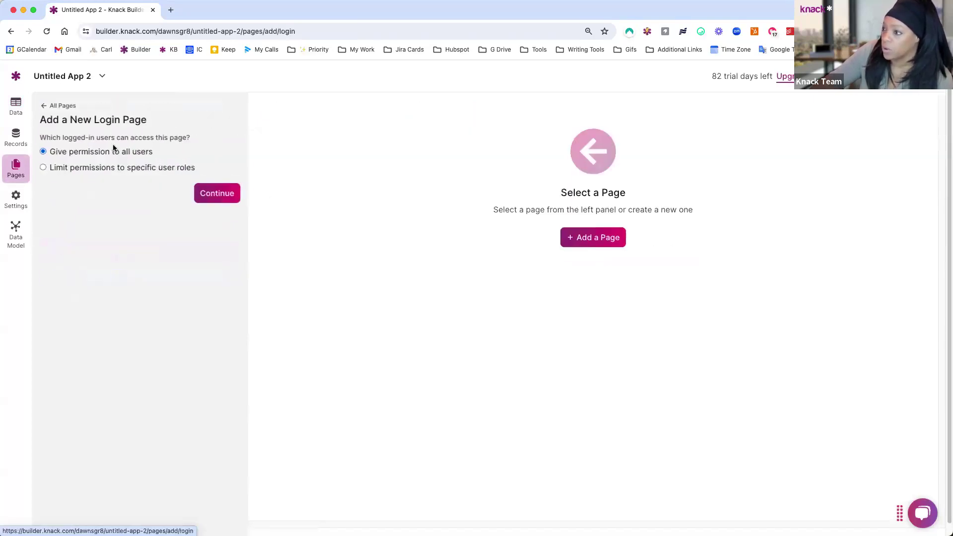
pyautogui.click(55, 167)
pyautogui.click(139, 179)
pyautogui.click(79, 223)
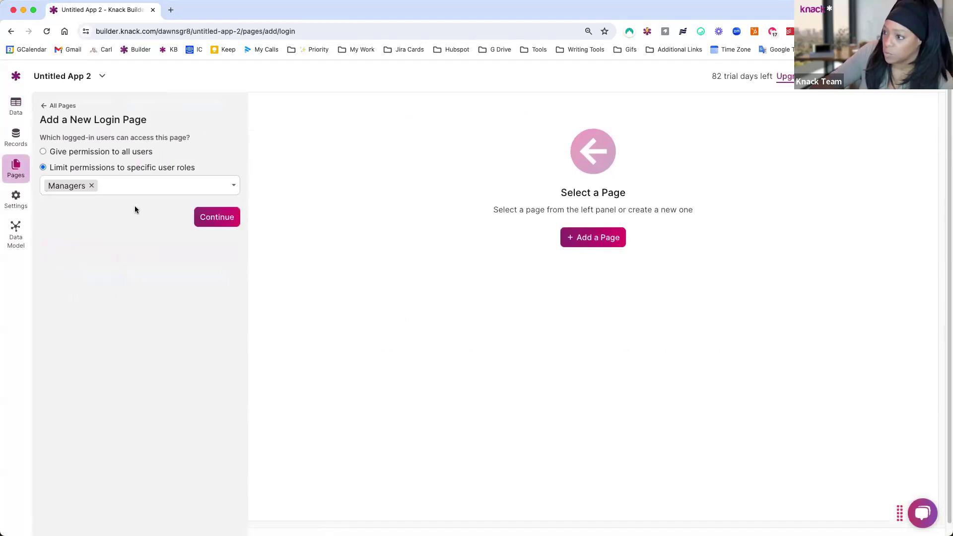
pyautogui.click(214, 219)
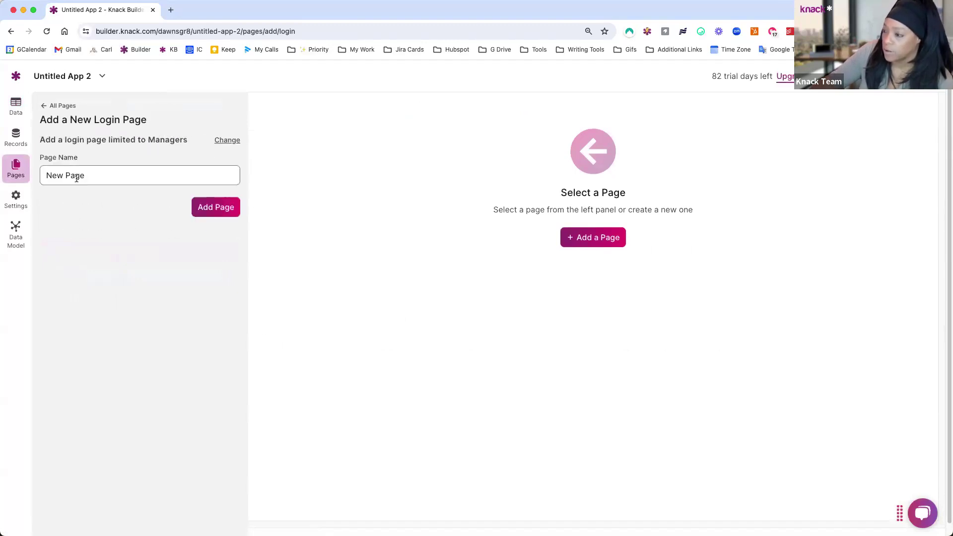
pyautogui.tripleClick(76, 177)
pyautogui.write('Services')
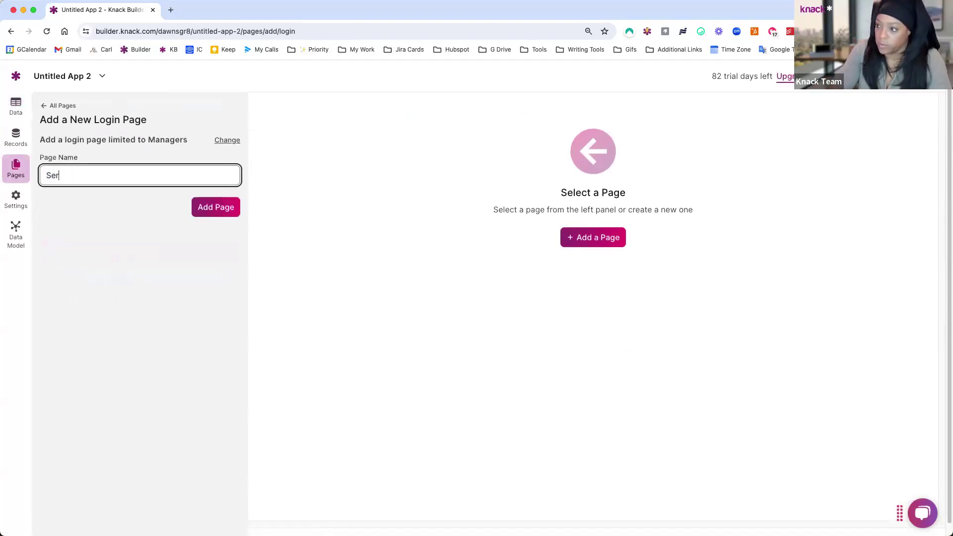
pyautogui.click(217, 213)
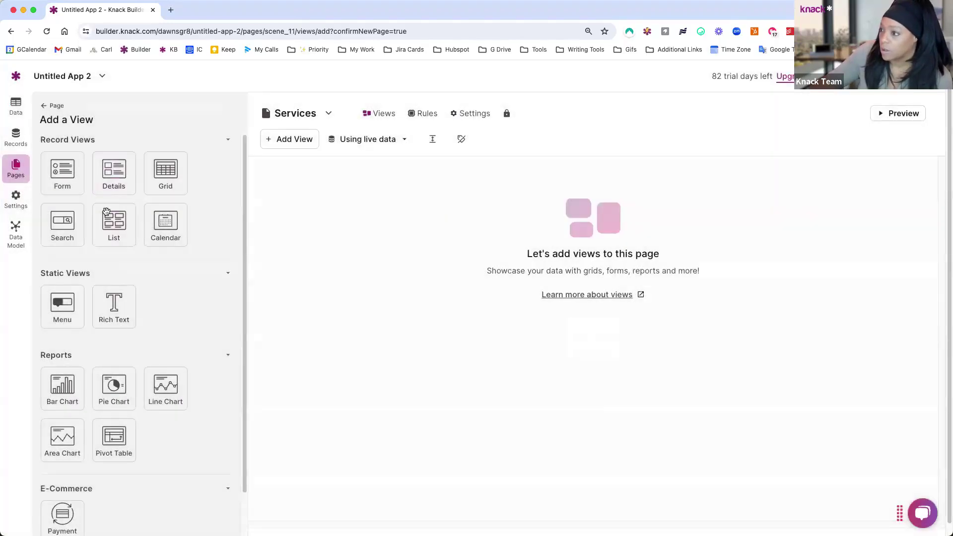
# - Add a grid view of all Services records, with no record links, to the Services page
pyautogui.click(169, 172)
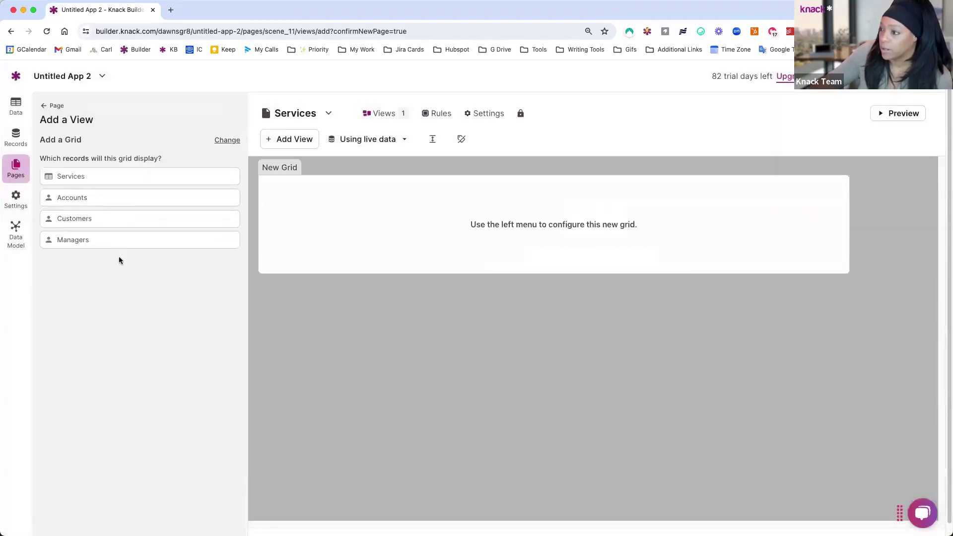
pyautogui.click(71, 181)
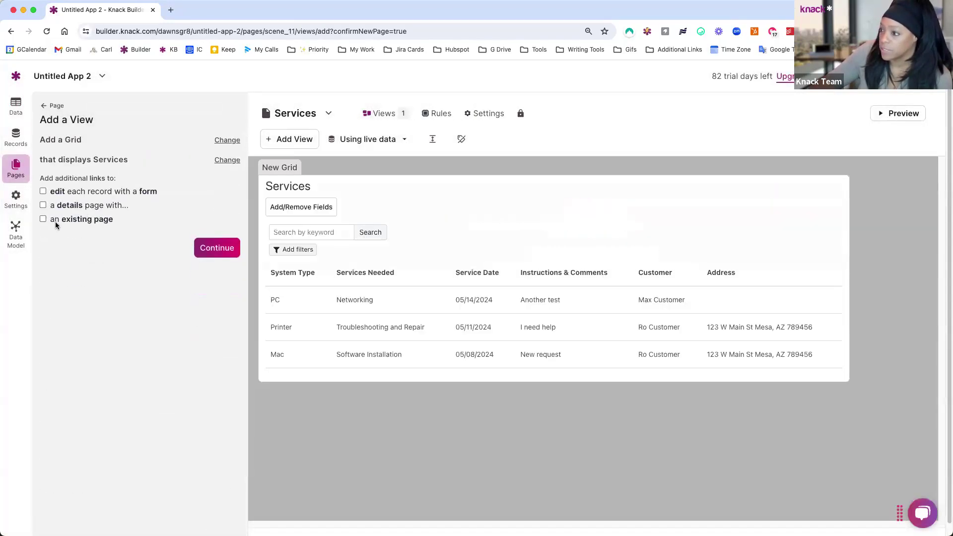
pyautogui.click(209, 247)
pyautogui.click(214, 270)
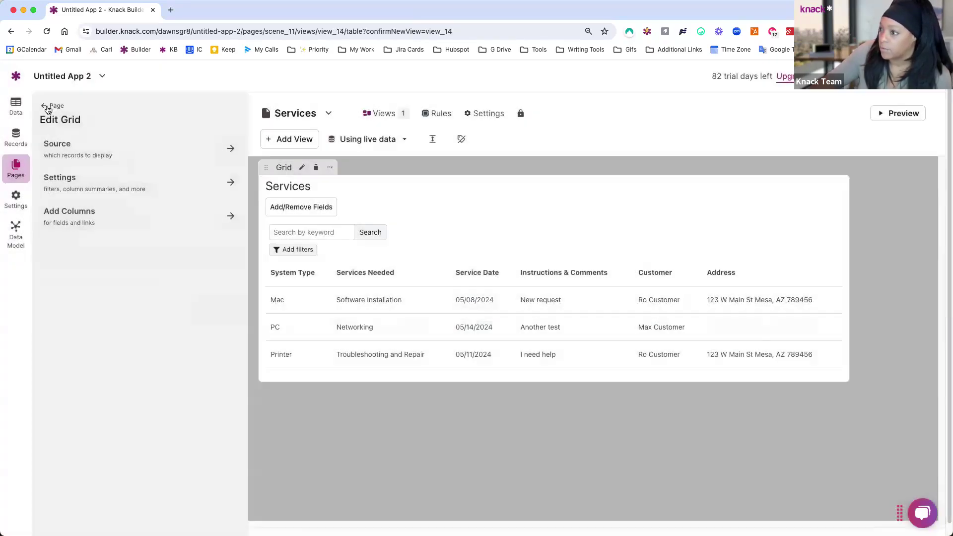
pyautogui.click(53, 106)
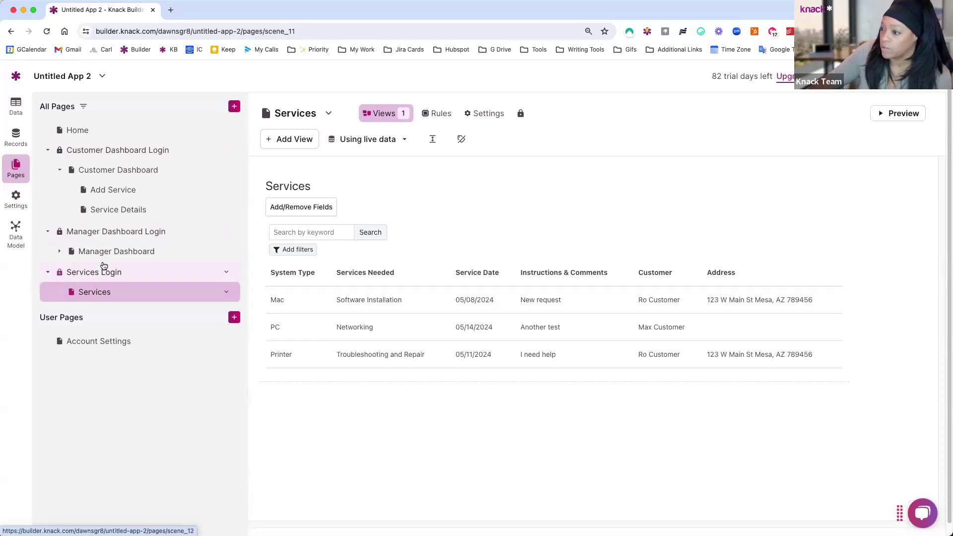
pyautogui.click(101, 273)
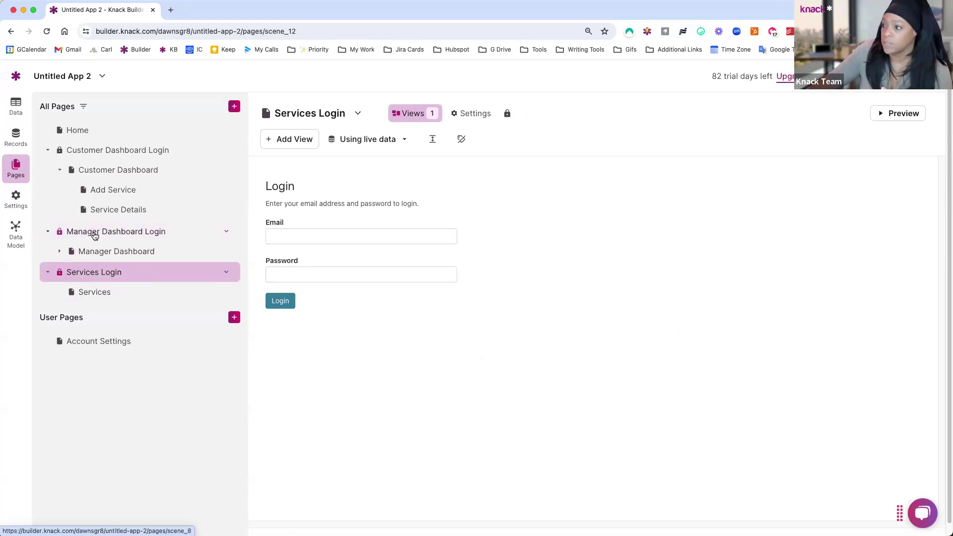
pyautogui.click(93, 233)
pyautogui.click(896, 115)
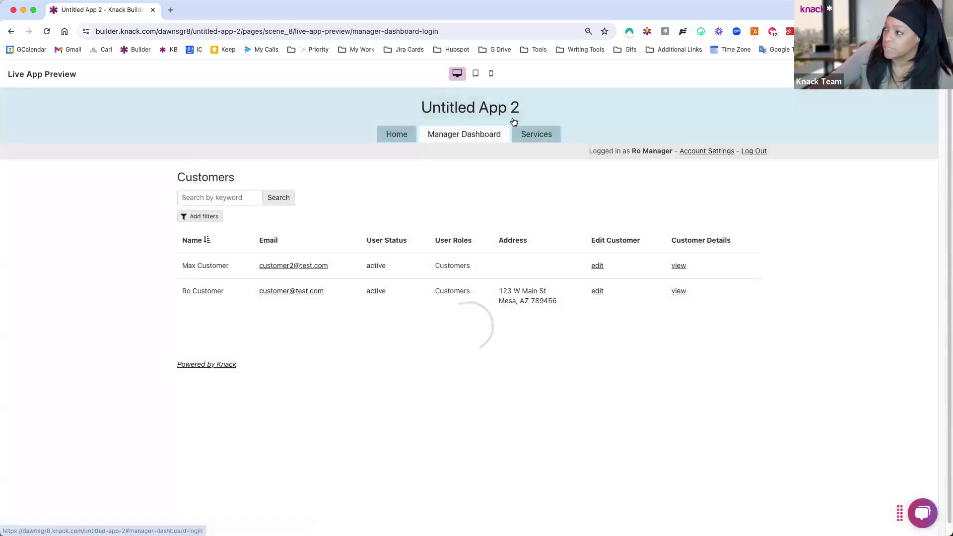
pyautogui.click(549, 136)
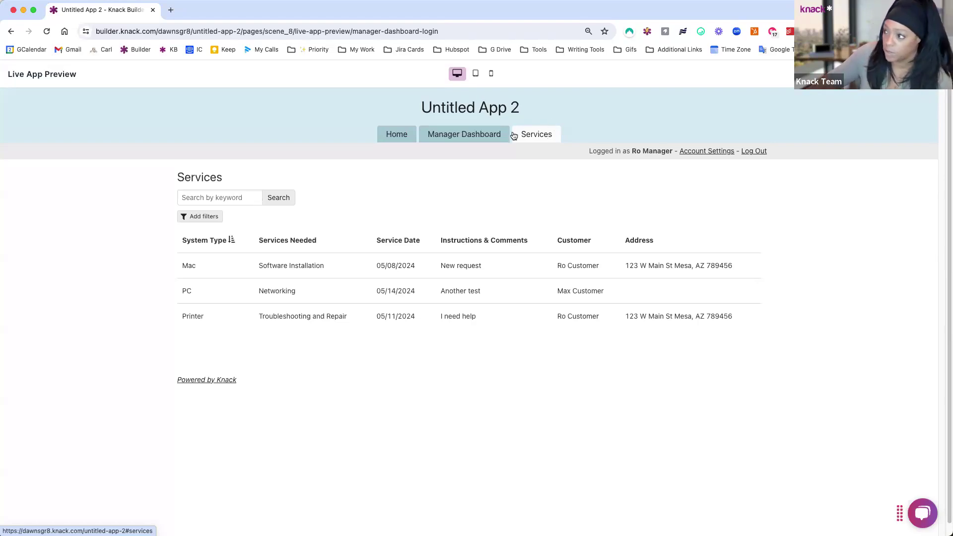
pyautogui.click(476, 137)
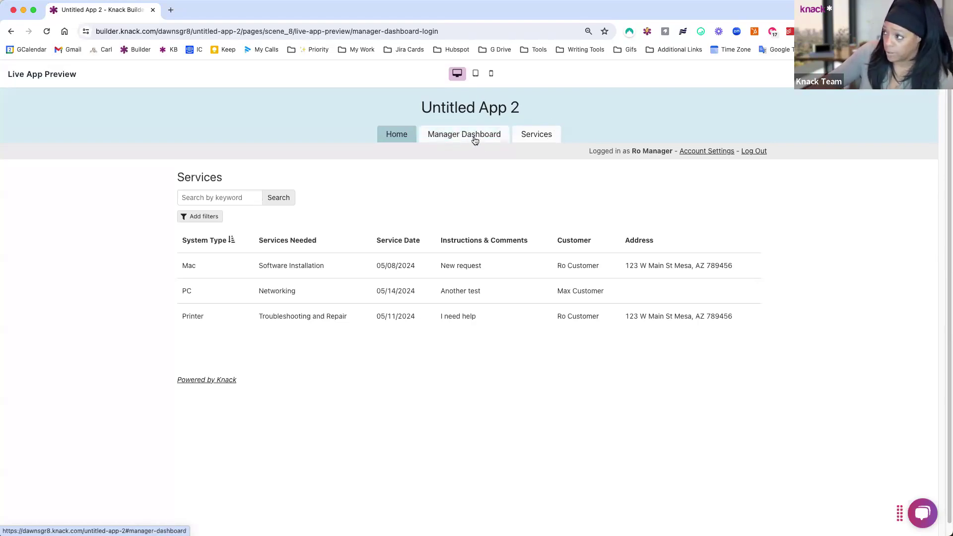
pyautogui.click(478, 137)
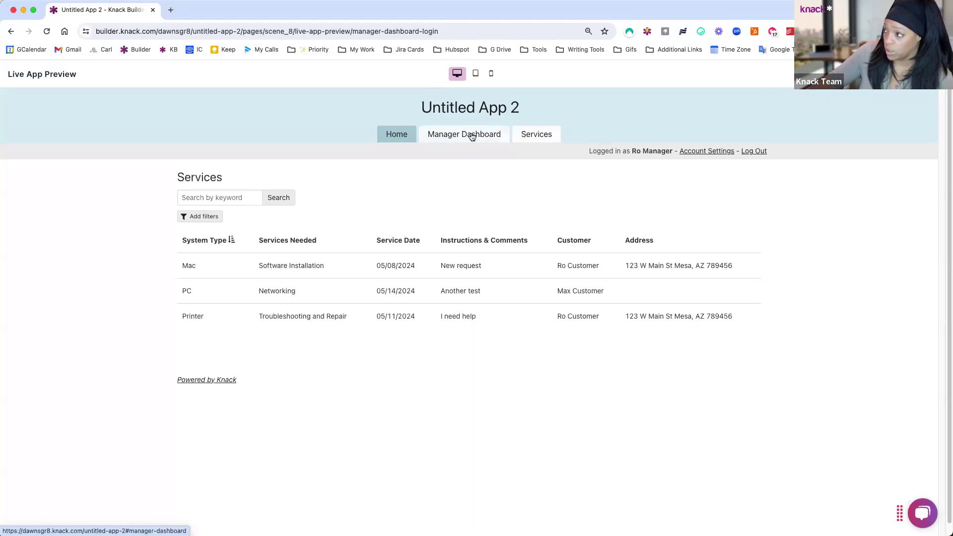
pyautogui.click(473, 136)
pyautogui.click(486, 137)
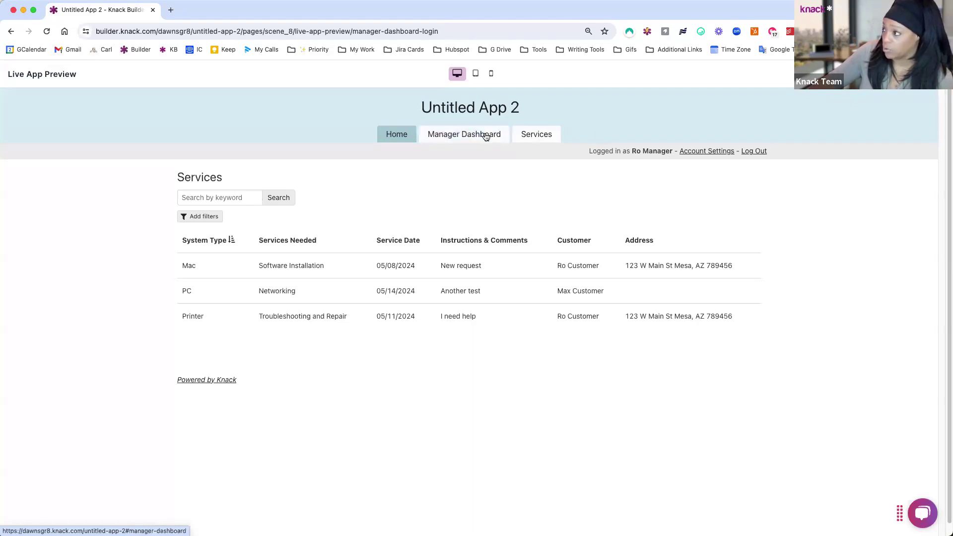
pyautogui.click(477, 137)
pyautogui.click(476, 137)
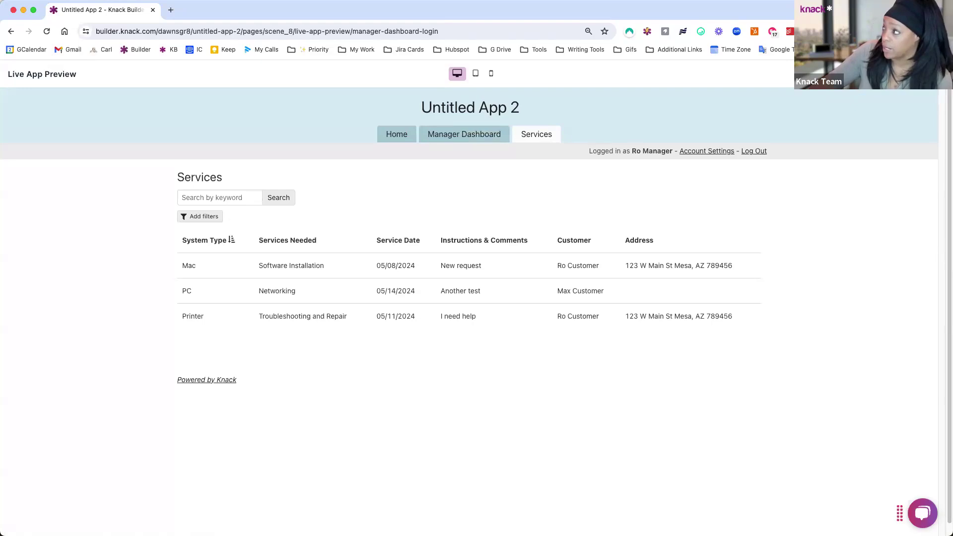
pyautogui.press('Escape')
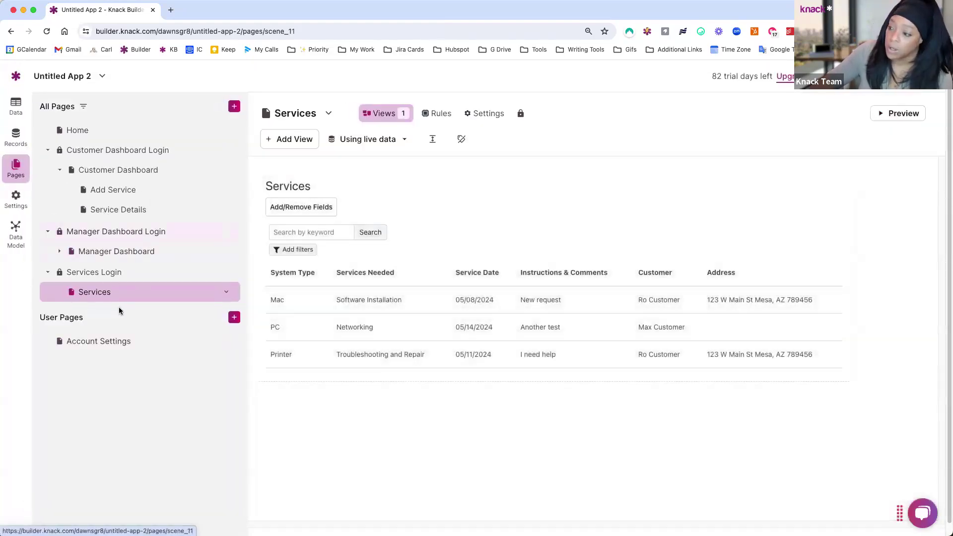
# - Create a 'Manager Menu' dropdown containing the Manager Dashboard Login and Services Login pages
pyautogui.click(233, 108)
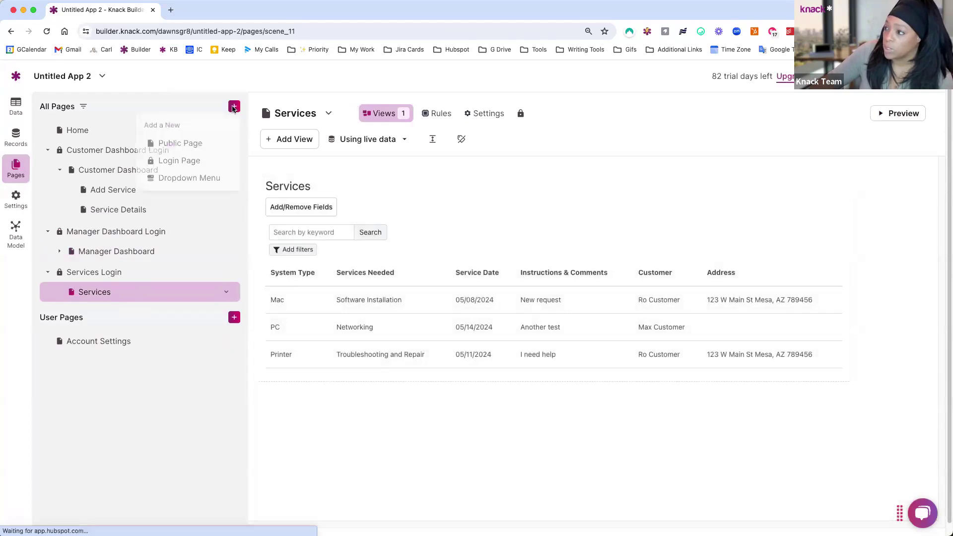
pyautogui.click(189, 178)
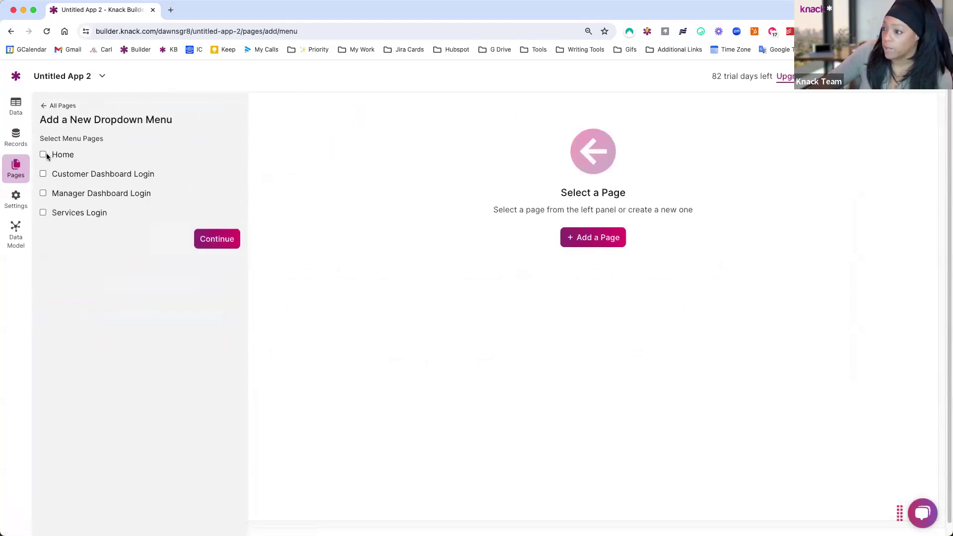
pyautogui.click(43, 194)
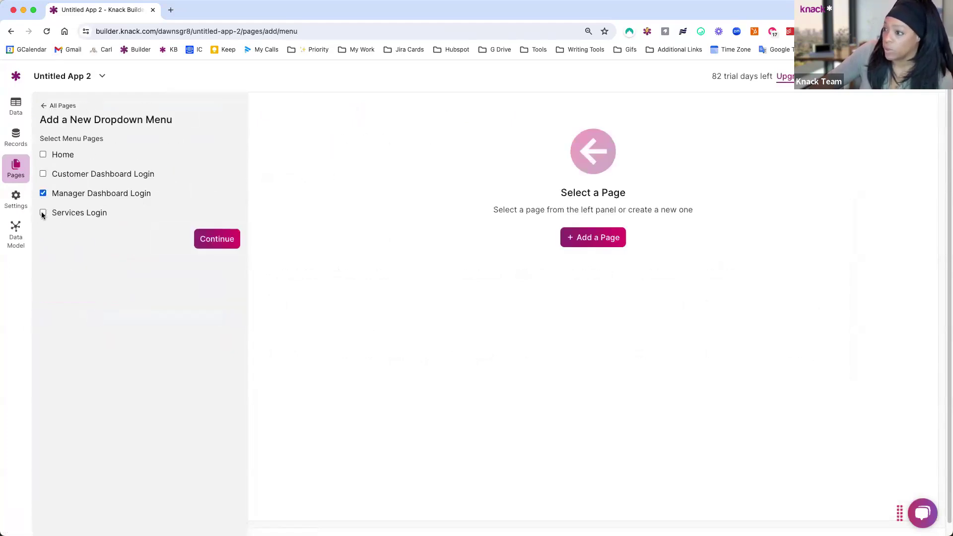
pyautogui.click(43, 213)
pyautogui.click(203, 246)
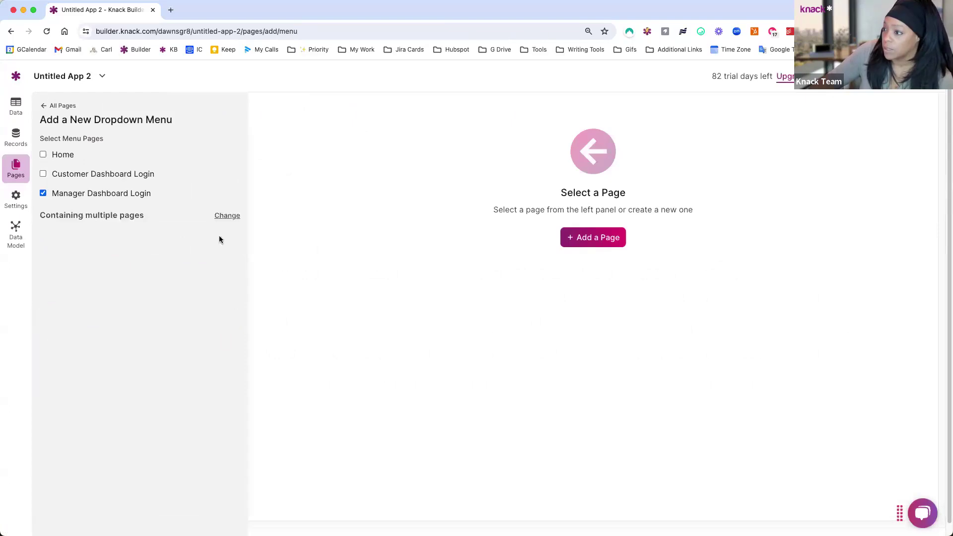
pyautogui.click(96, 180)
pyautogui.hotkey('shift', 'alt', 'Left')
pyautogui.hotkey('shift', 'alt', 'Left')
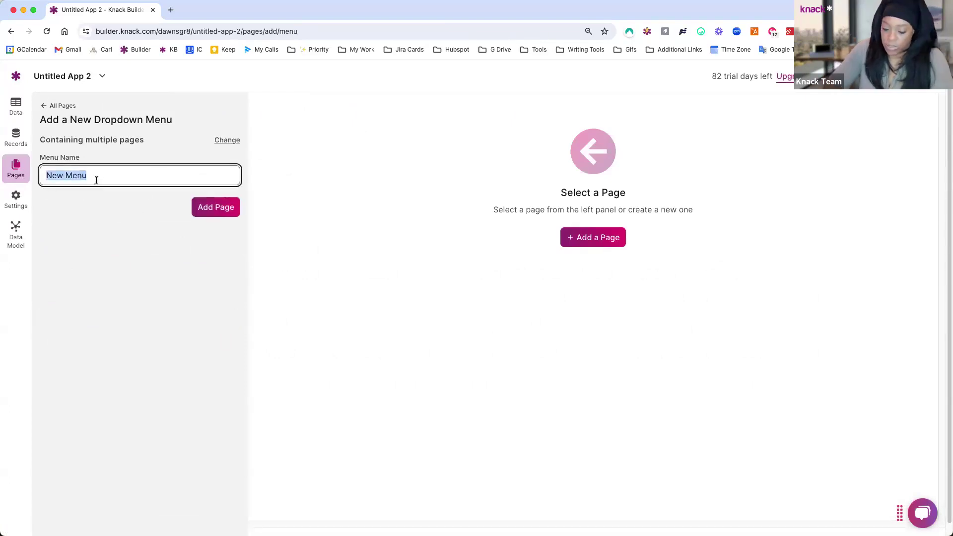
pyautogui.write('Manager Menu')
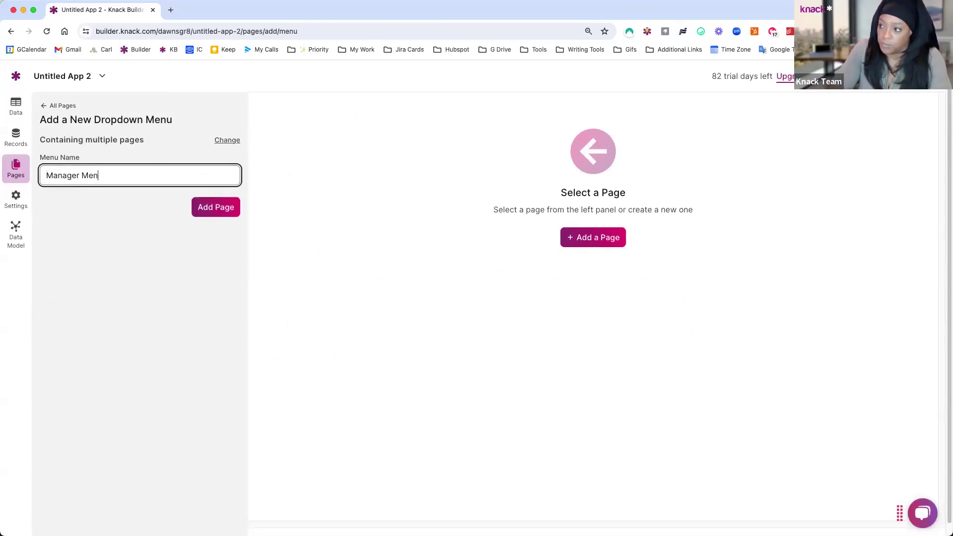
pyautogui.click(217, 209)
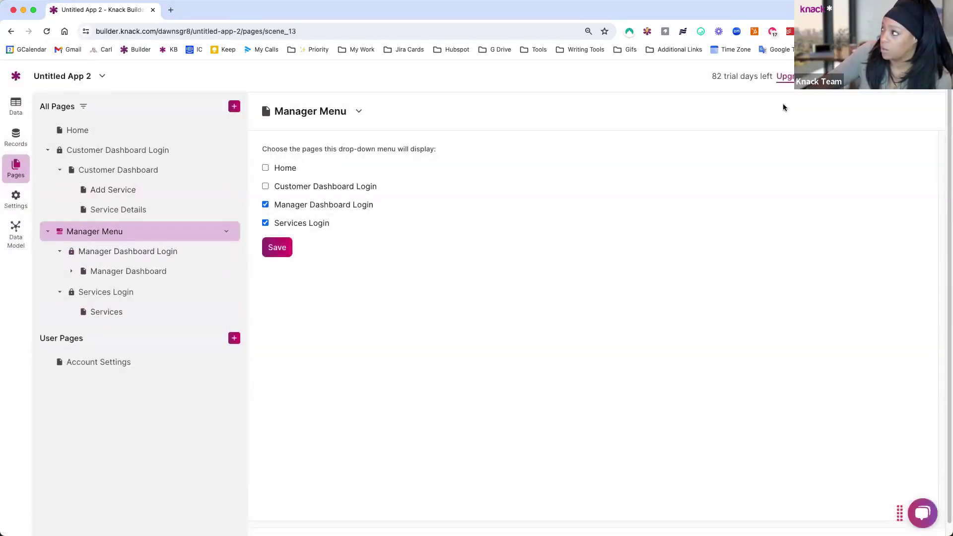
# - Check in the live app that Manager Menu lists Manager Dashboard and Services, then return to the slides
pyautogui.click(873, 76)
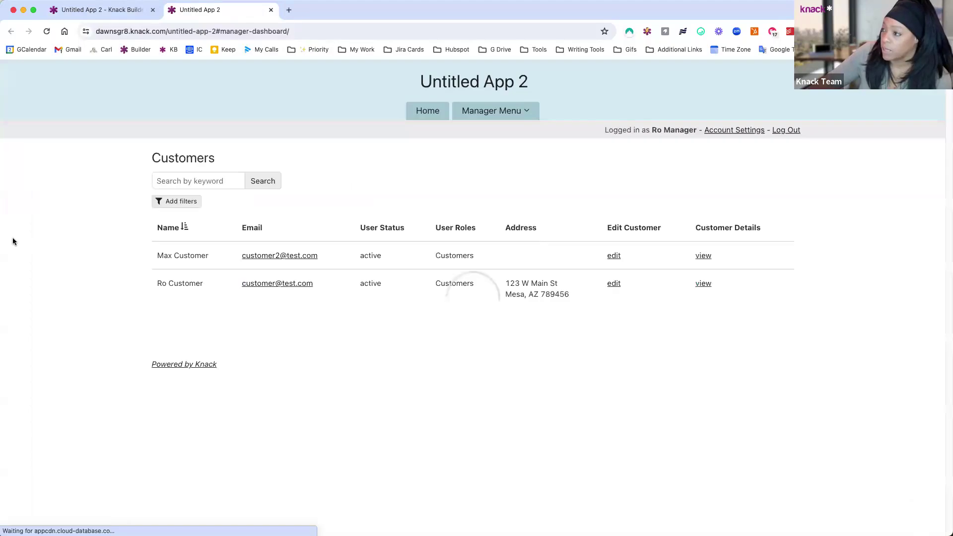
pyautogui.click(524, 115)
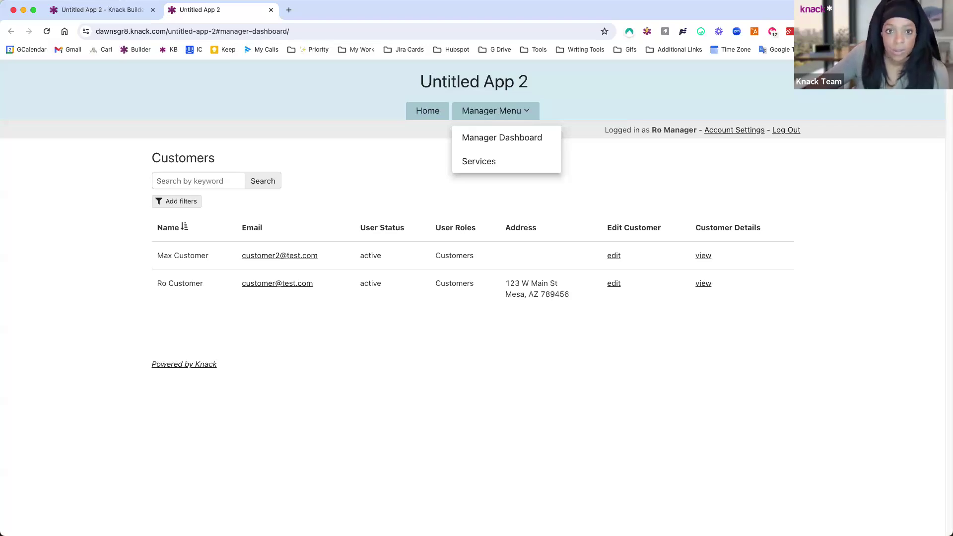
pyautogui.press('super+Tab')
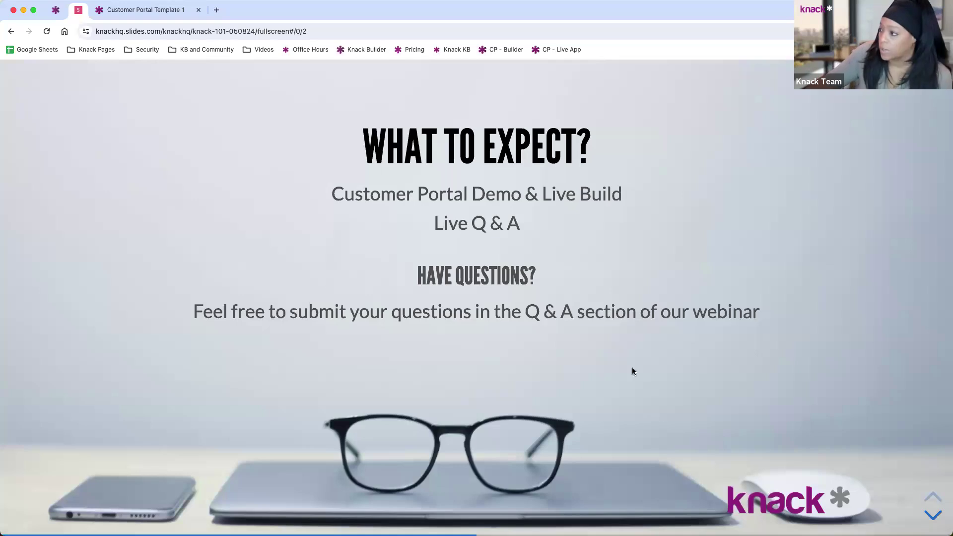
# - Advance the deck through Q & A to Getting Support, then show the Customer Portal Reports page
pyautogui.click(931, 514)
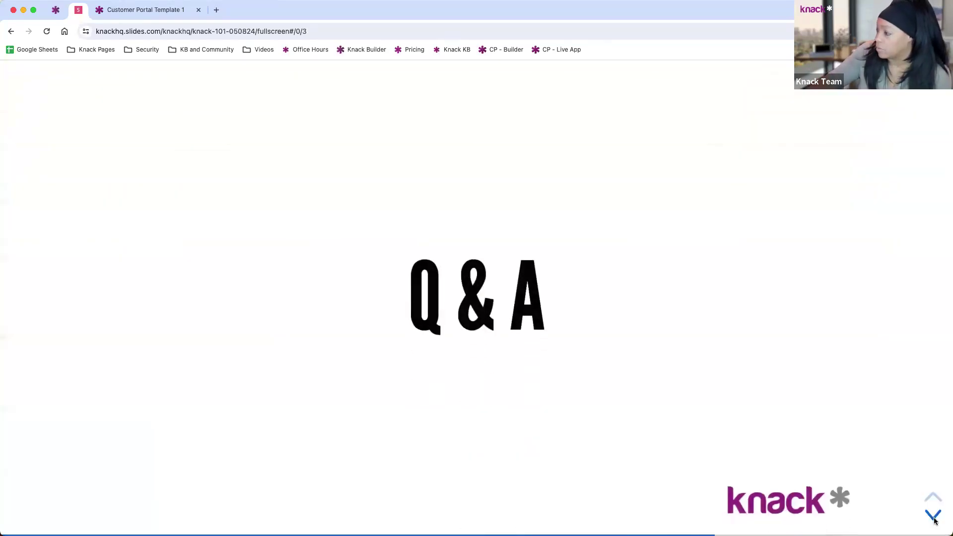
pyautogui.click(932, 517)
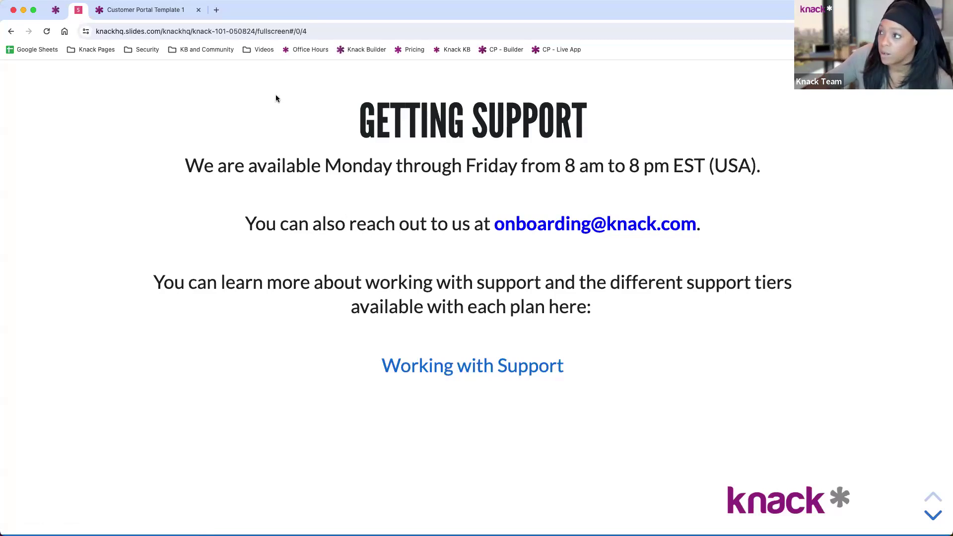
pyautogui.click(156, 13)
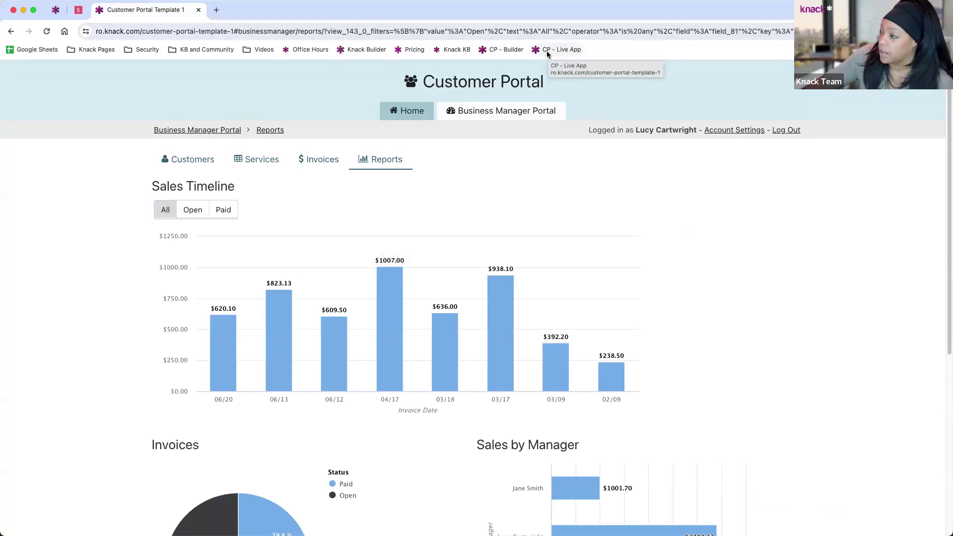
# - Load the Customer Portal Template 1 builder via the CP - Builder bookmark
pyautogui.click(497, 49)
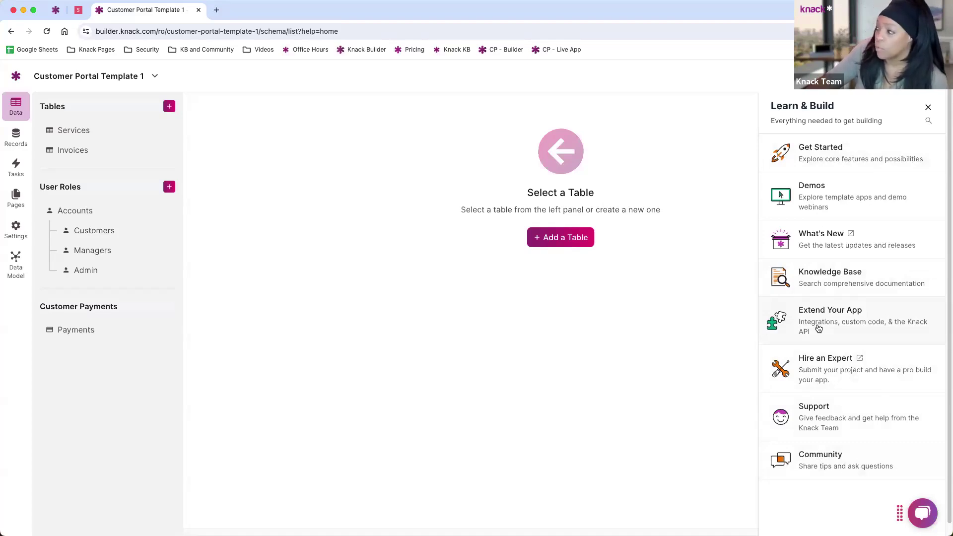
# - Browse the Integrations under Extend Your App in Learn & Build, then return to the slides
pyautogui.click(818, 328)
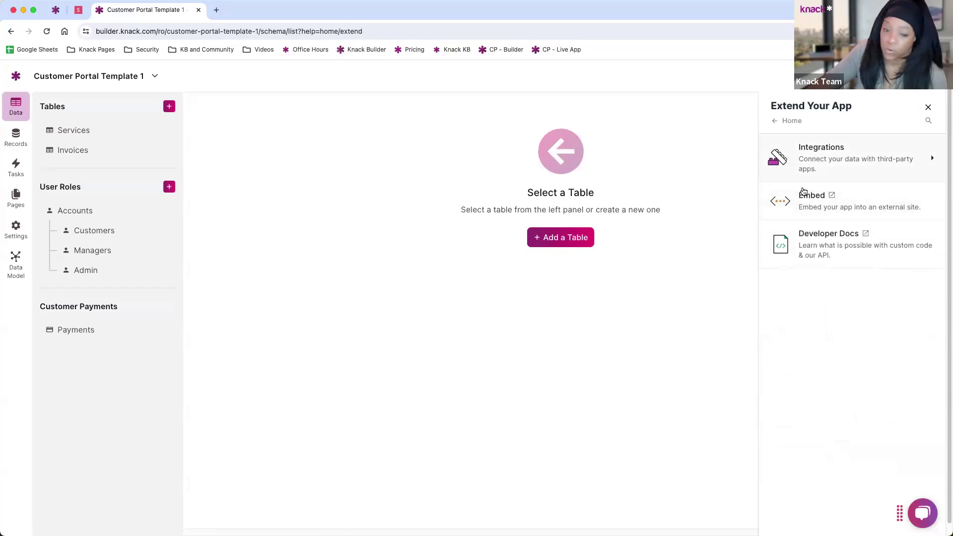
pyautogui.click(869, 159)
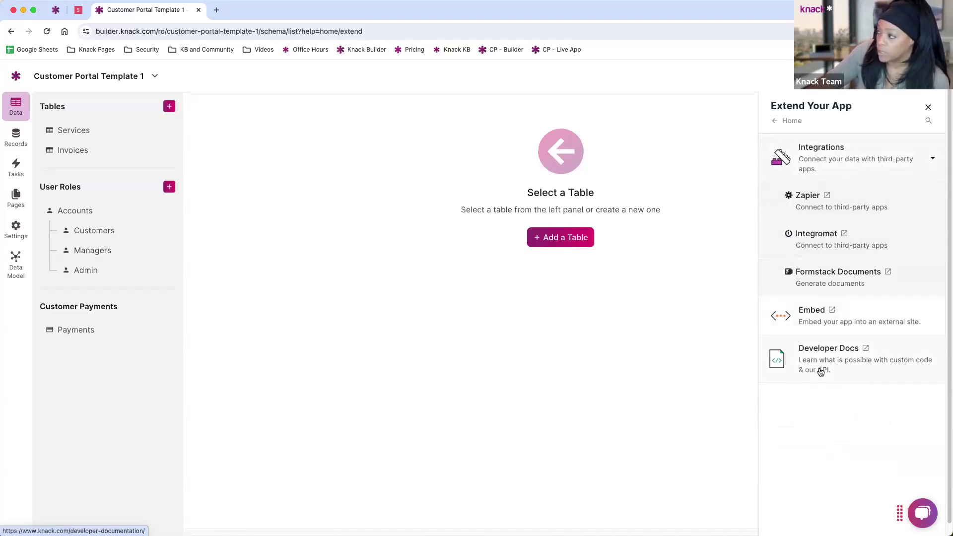
pyautogui.click(786, 121)
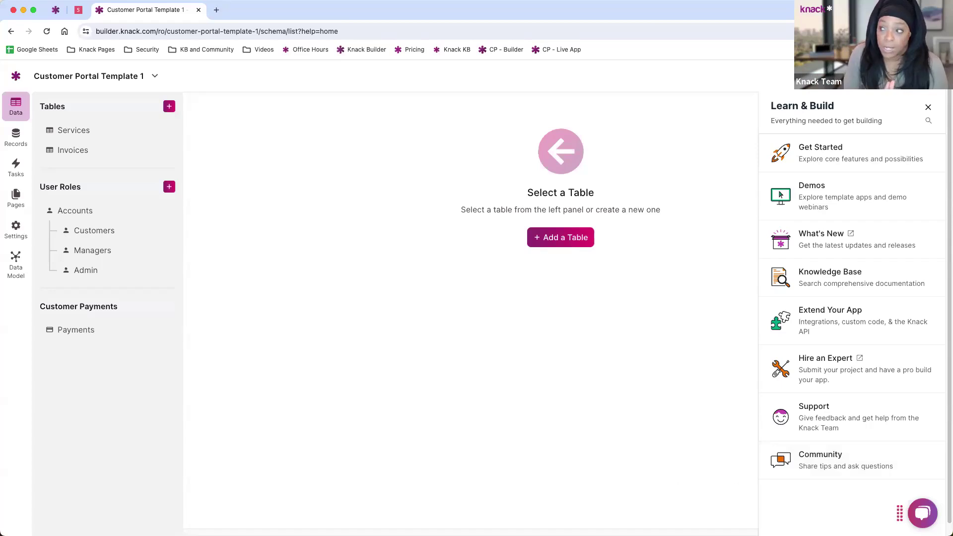
pyautogui.click(78, 10)
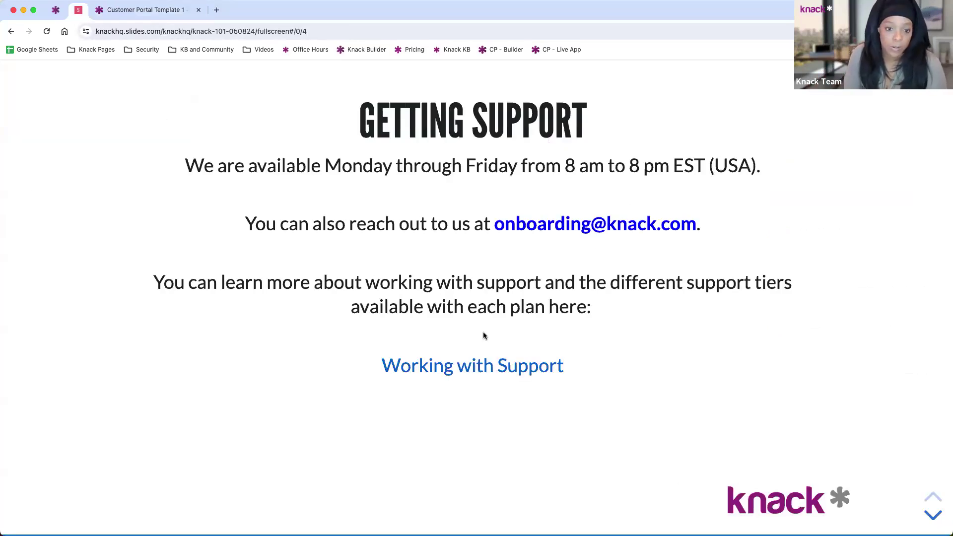